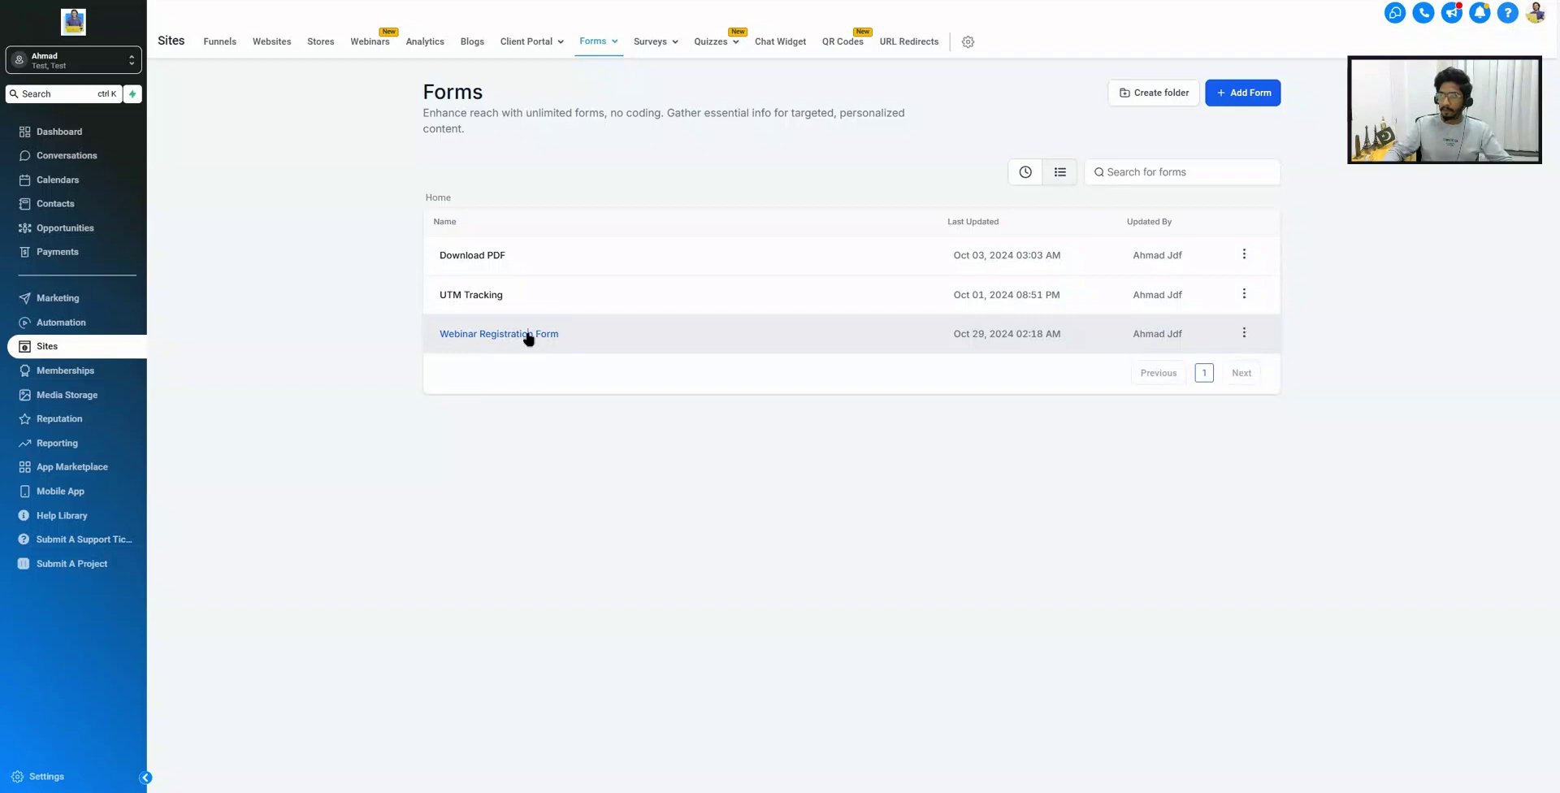
Open the Webinar Registration Form to examine its fields, and return to the list of forms.
click(528, 337)
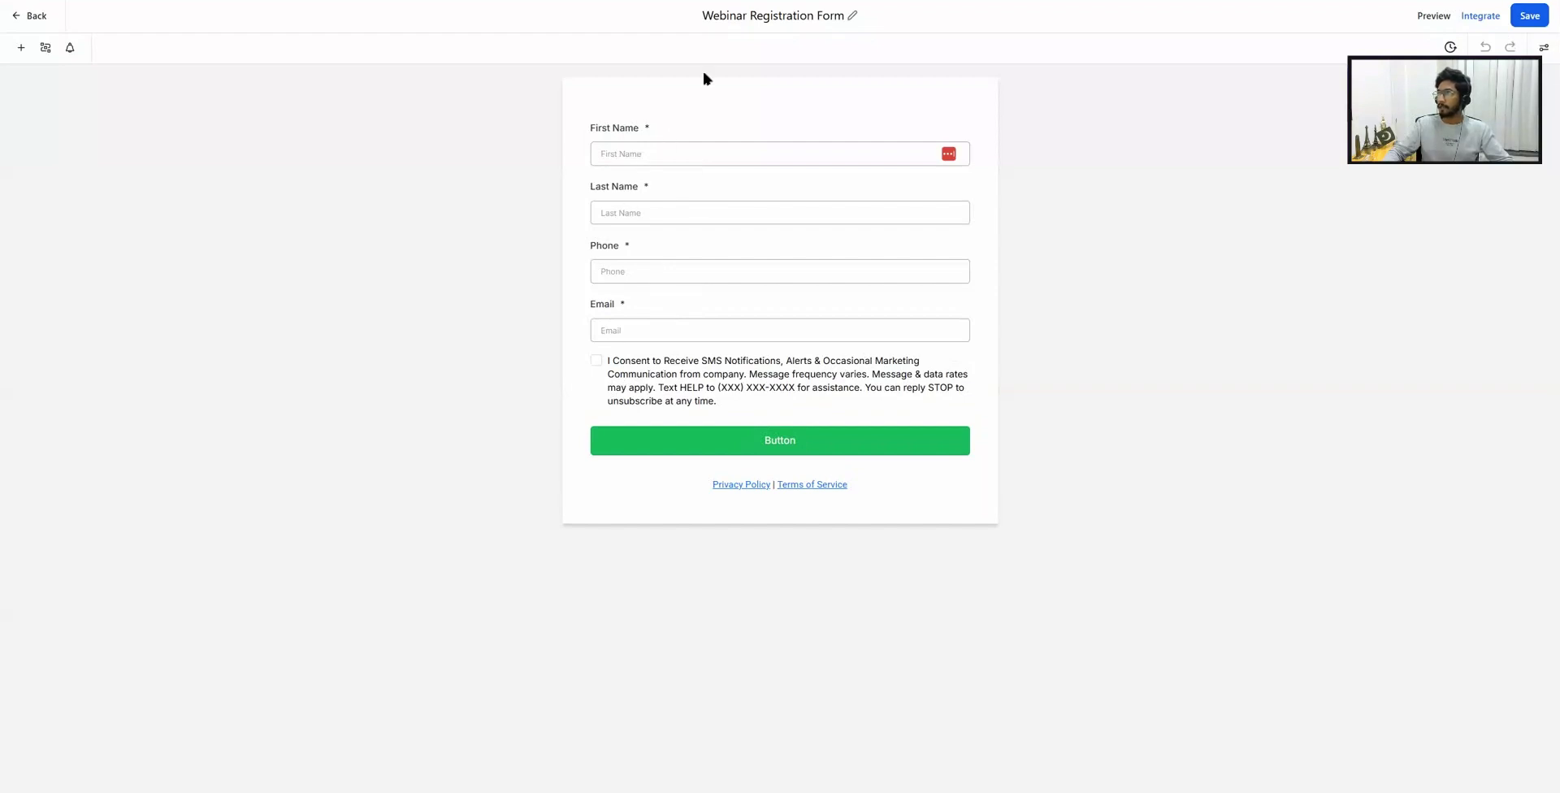
click(37, 16)
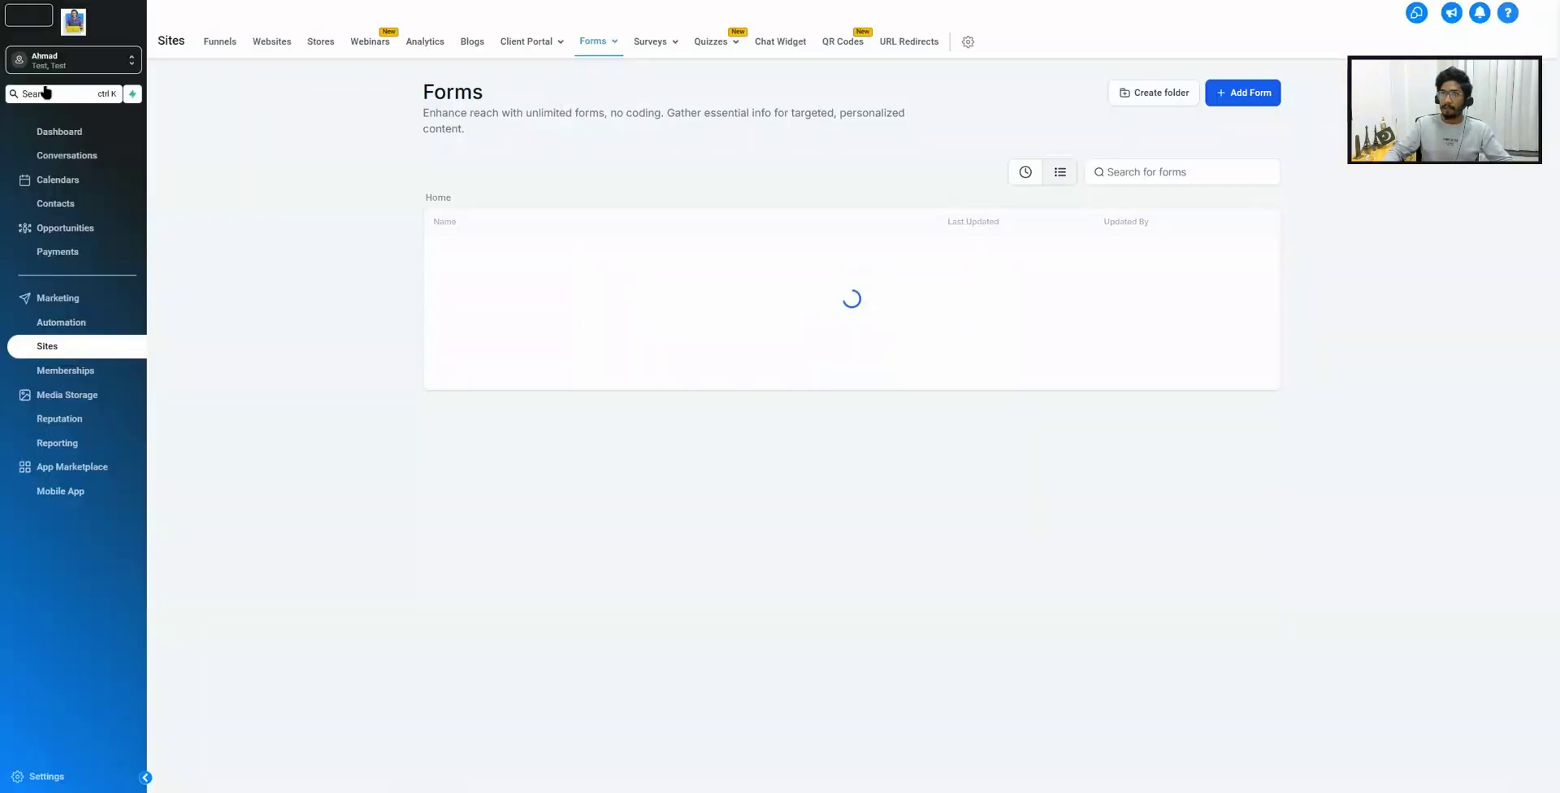
Start a new live webinar funnel in the Webinars section and name it Live Webinar.
click(368, 44)
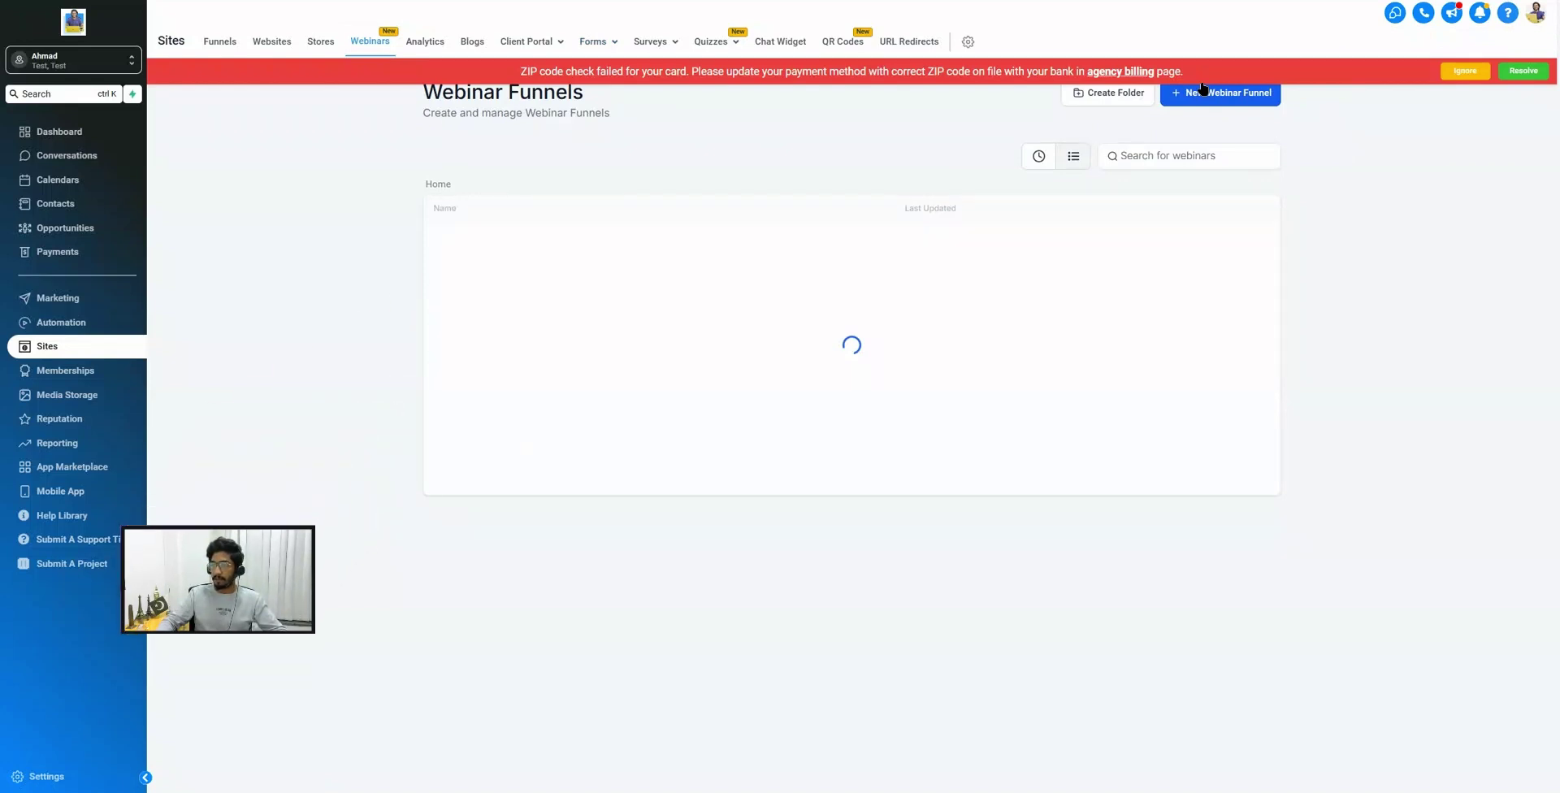
click(1467, 72)
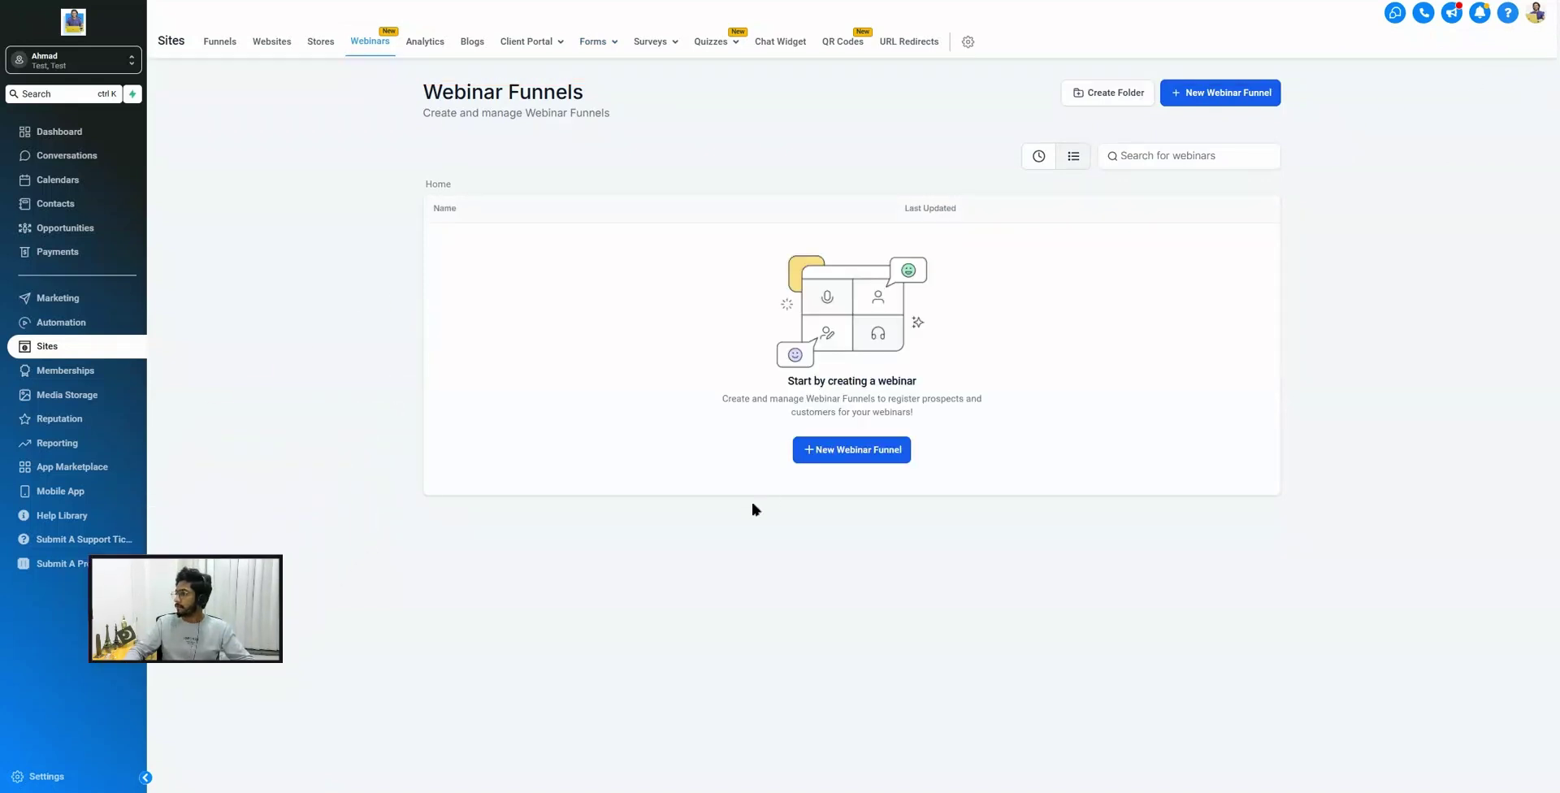
click(815, 450)
click(916, 442)
click(1051, 546)
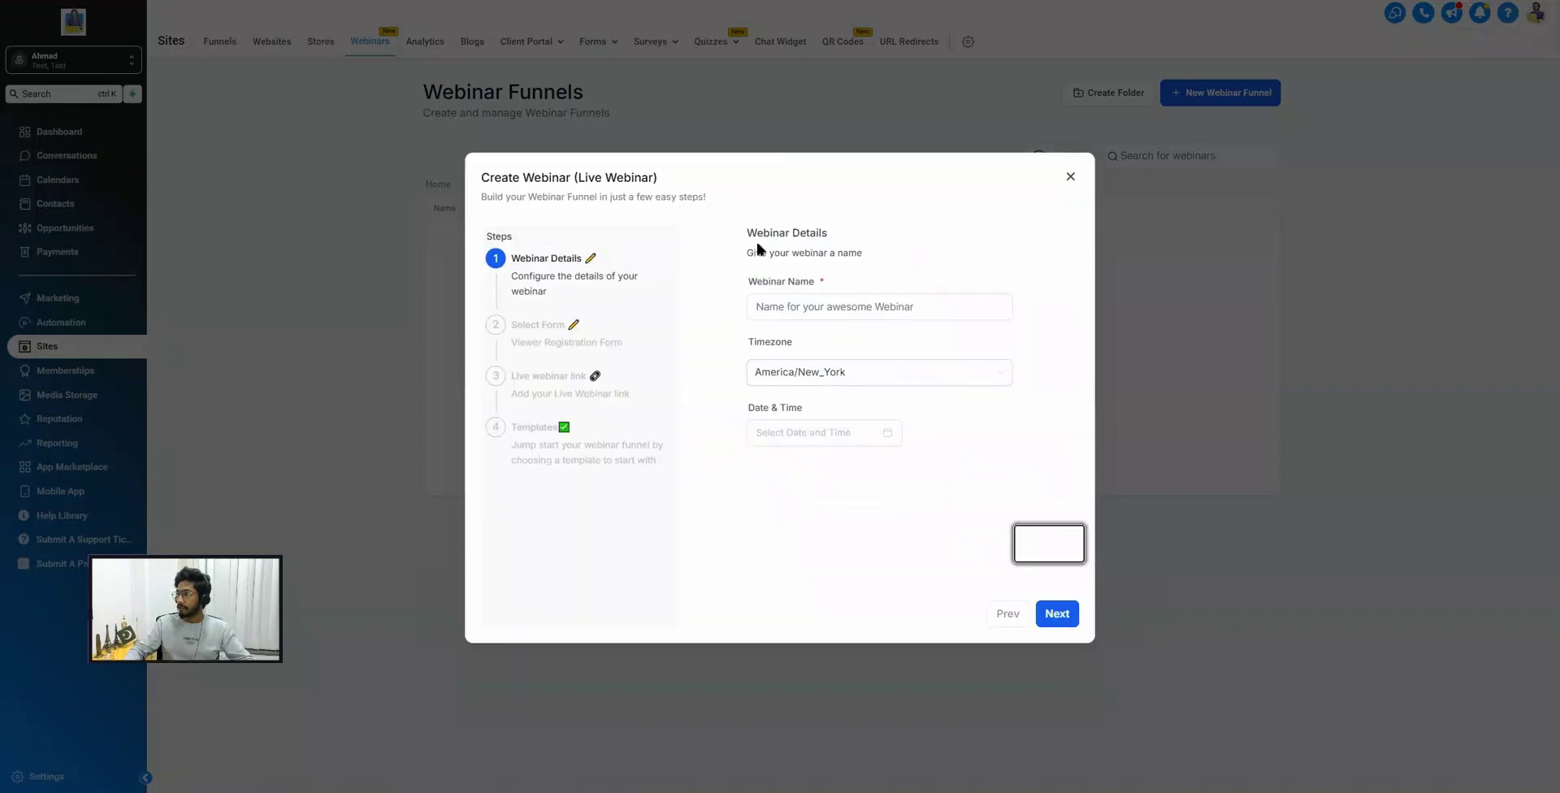
click(792, 308)
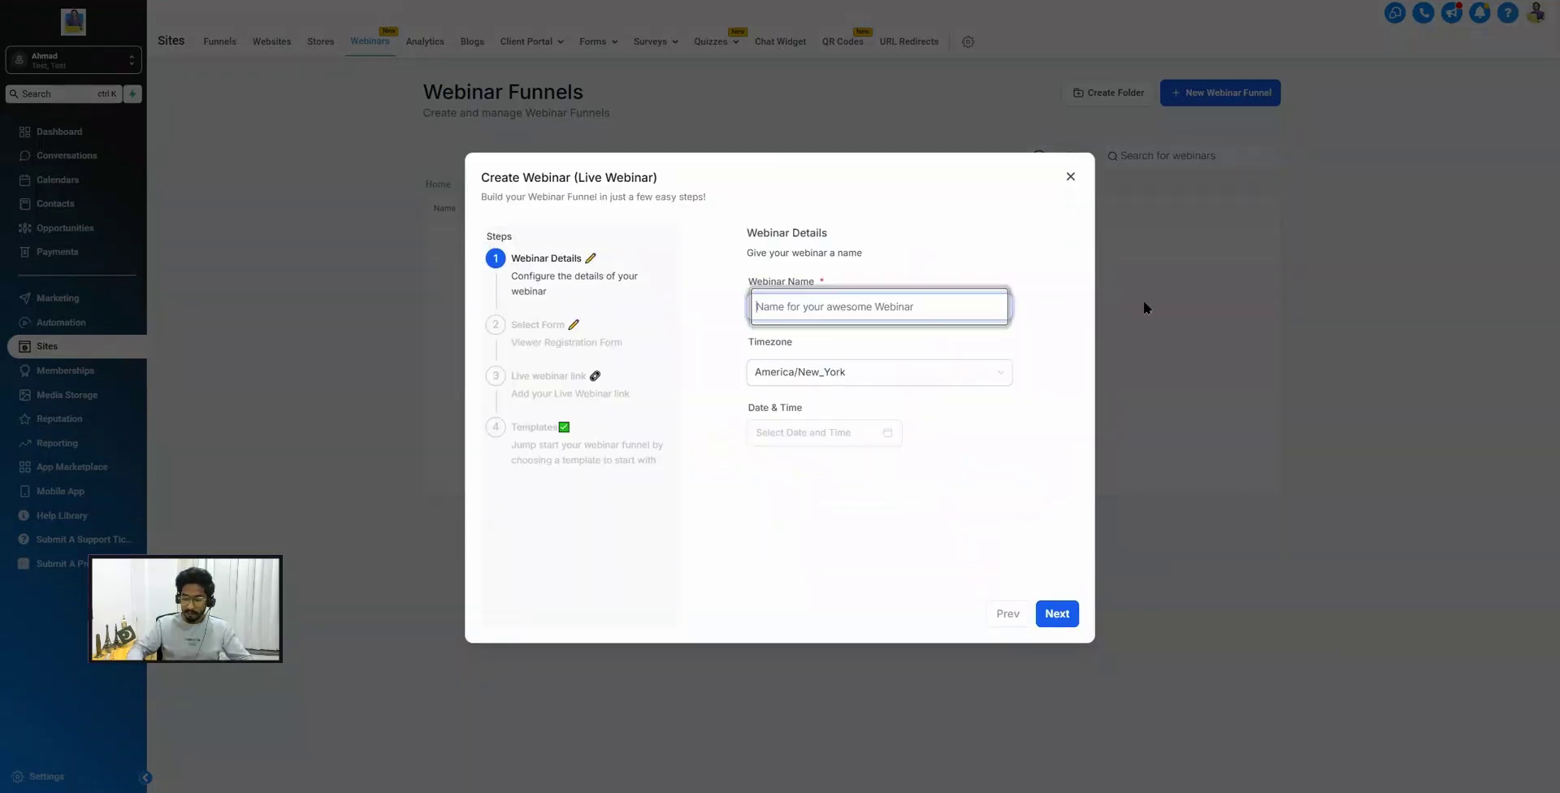
text(Live Webinar)
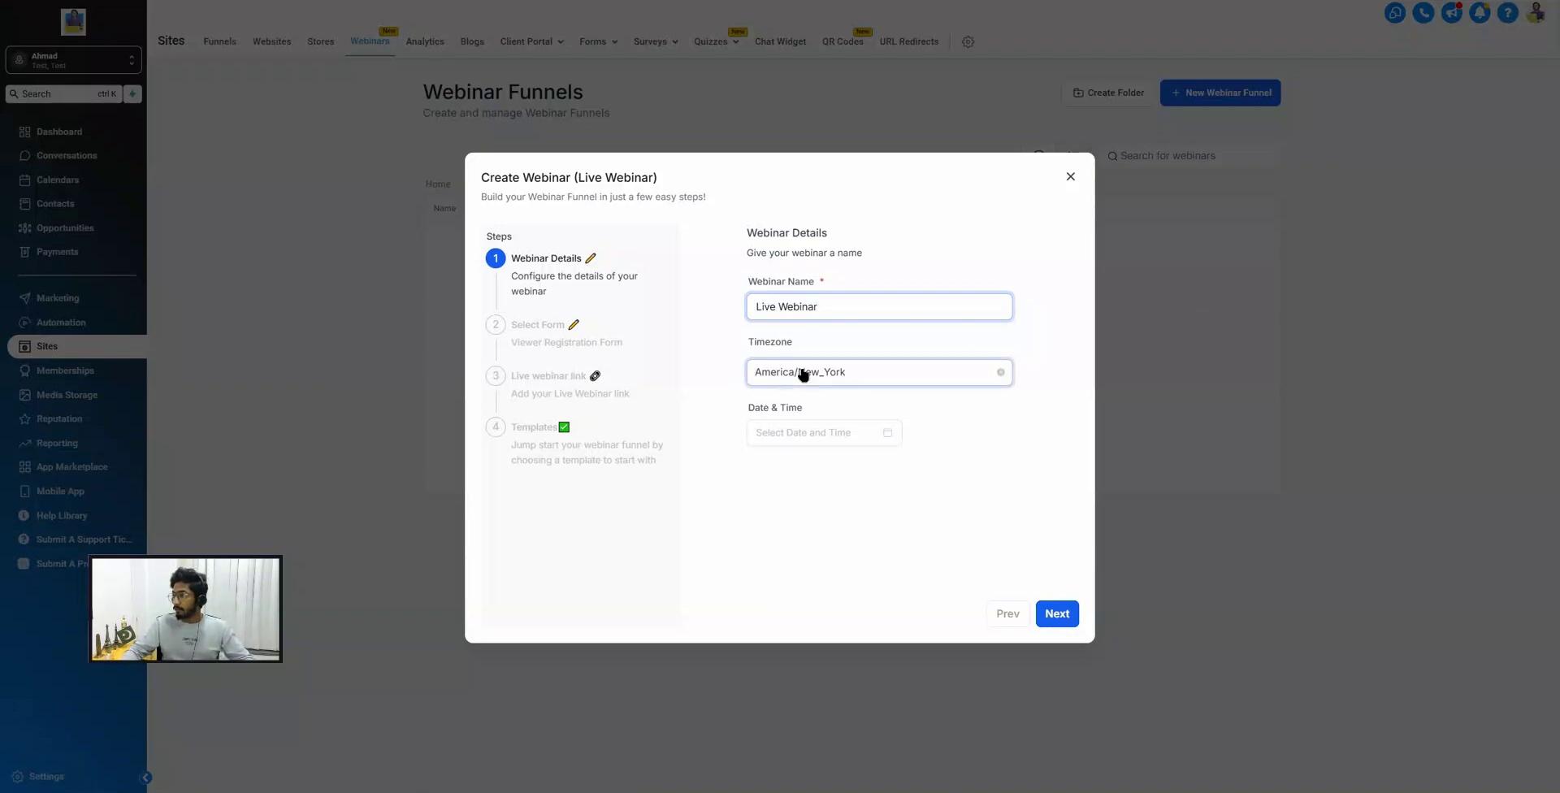
Set the webinar's date to 2024-11-10.
click(791, 433)
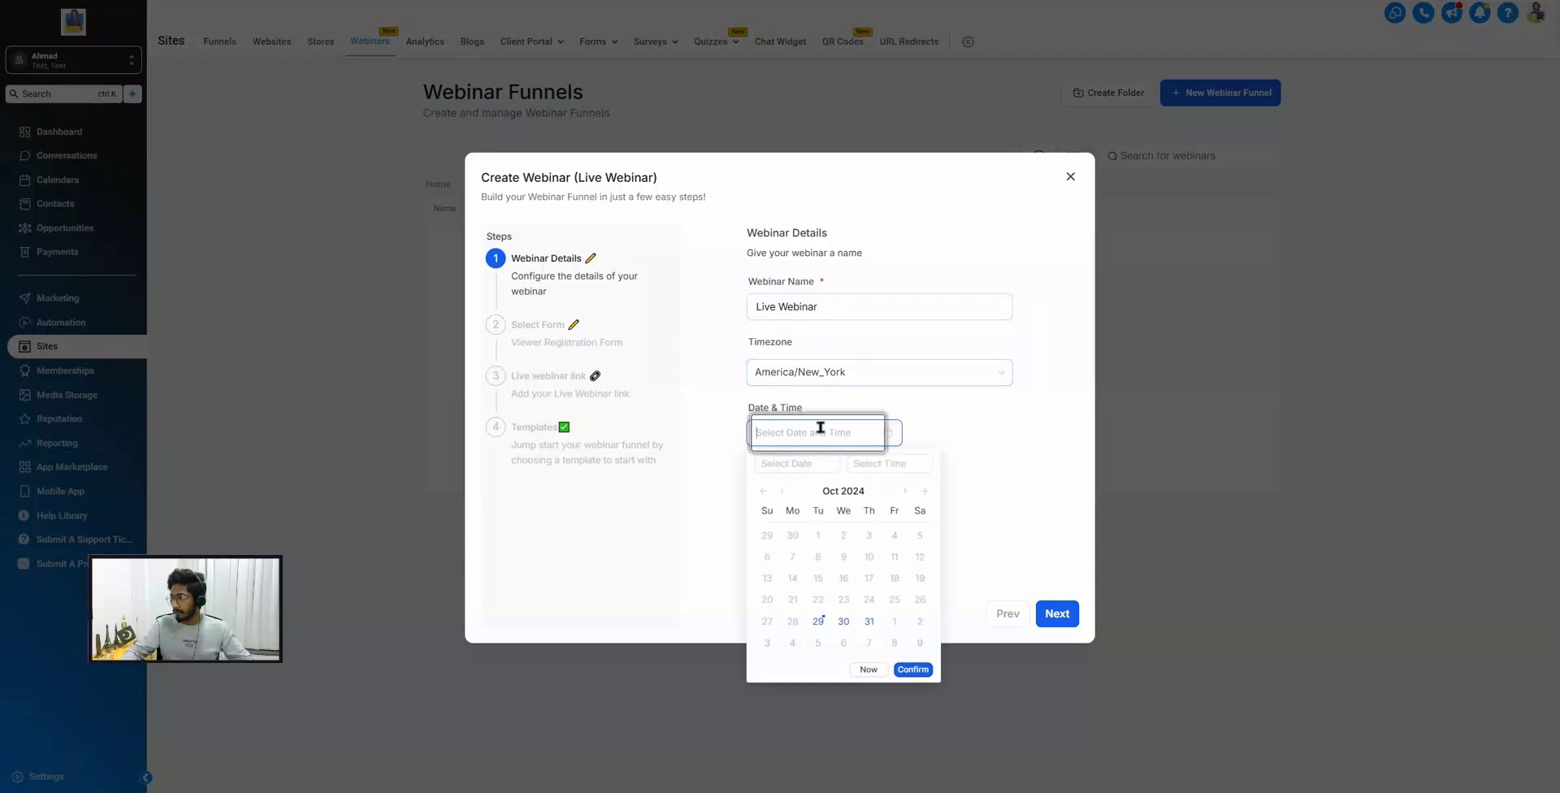
click(904, 491)
click(766, 579)
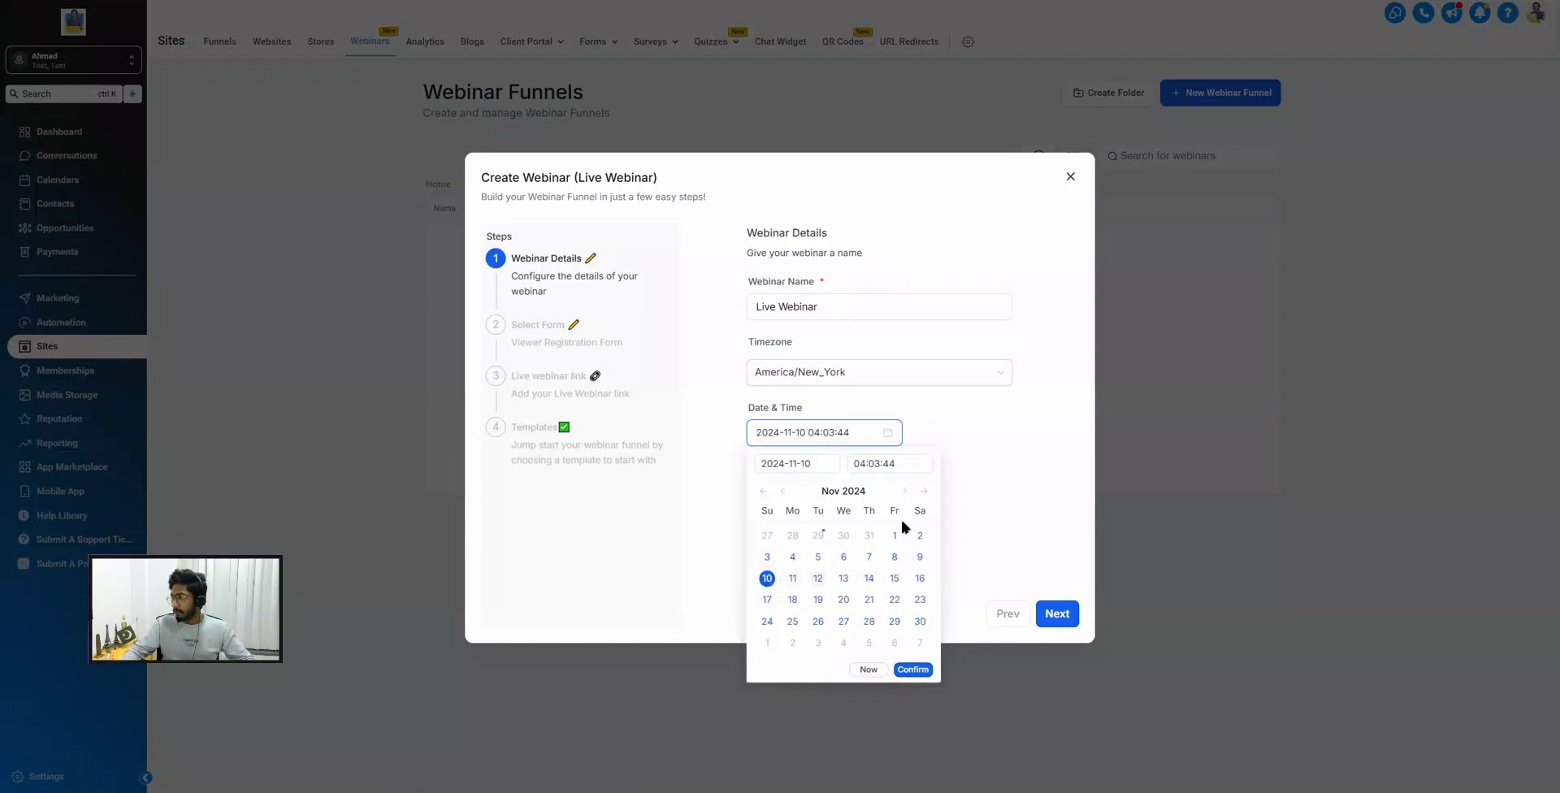
Set the webinar's start time to 14:00:00 and continue to the registration form selection.
click(875, 465)
click(875, 465)
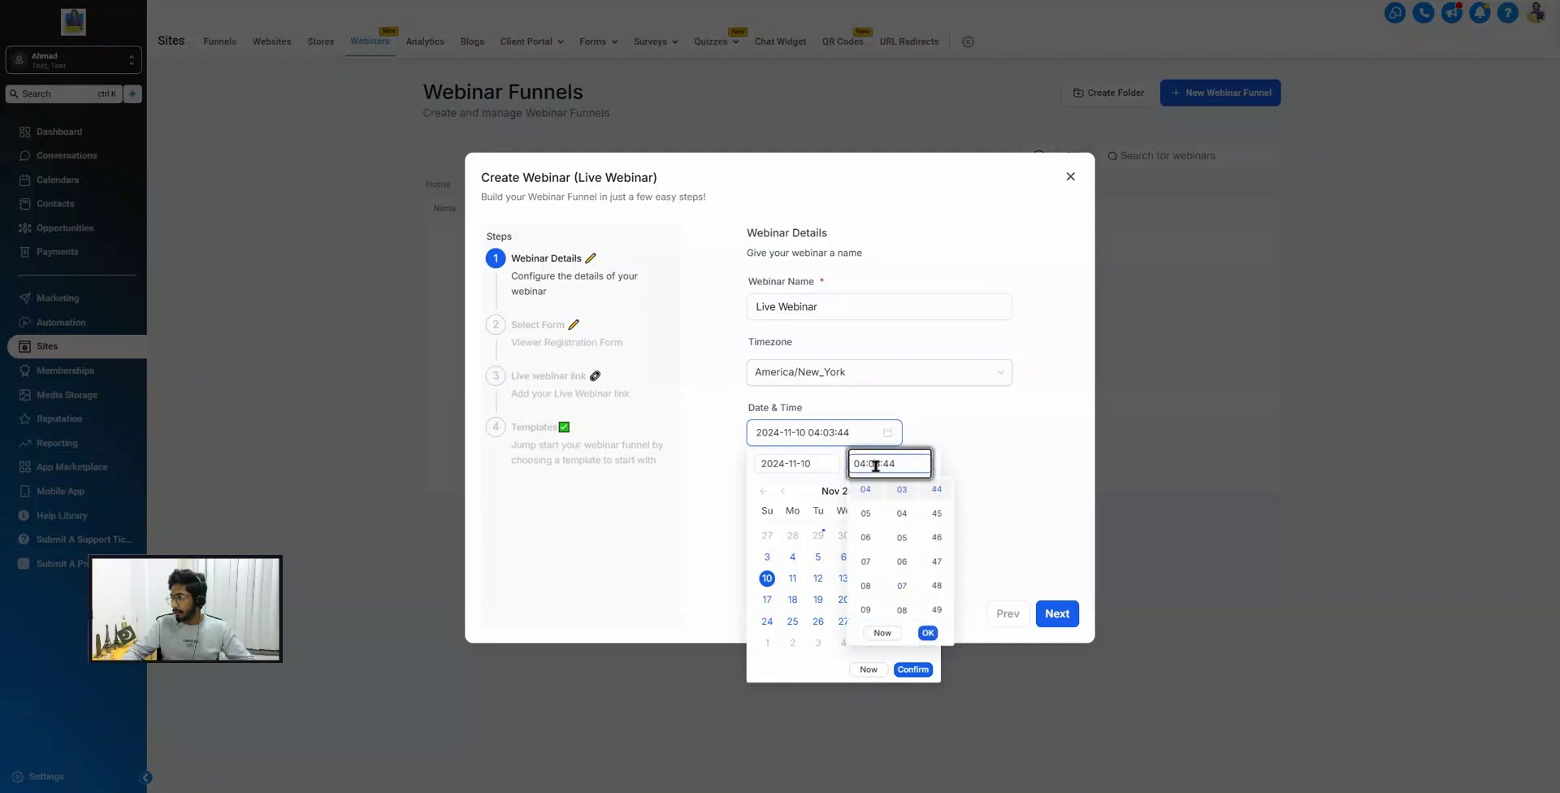
scroll(871, 529, down, 5)
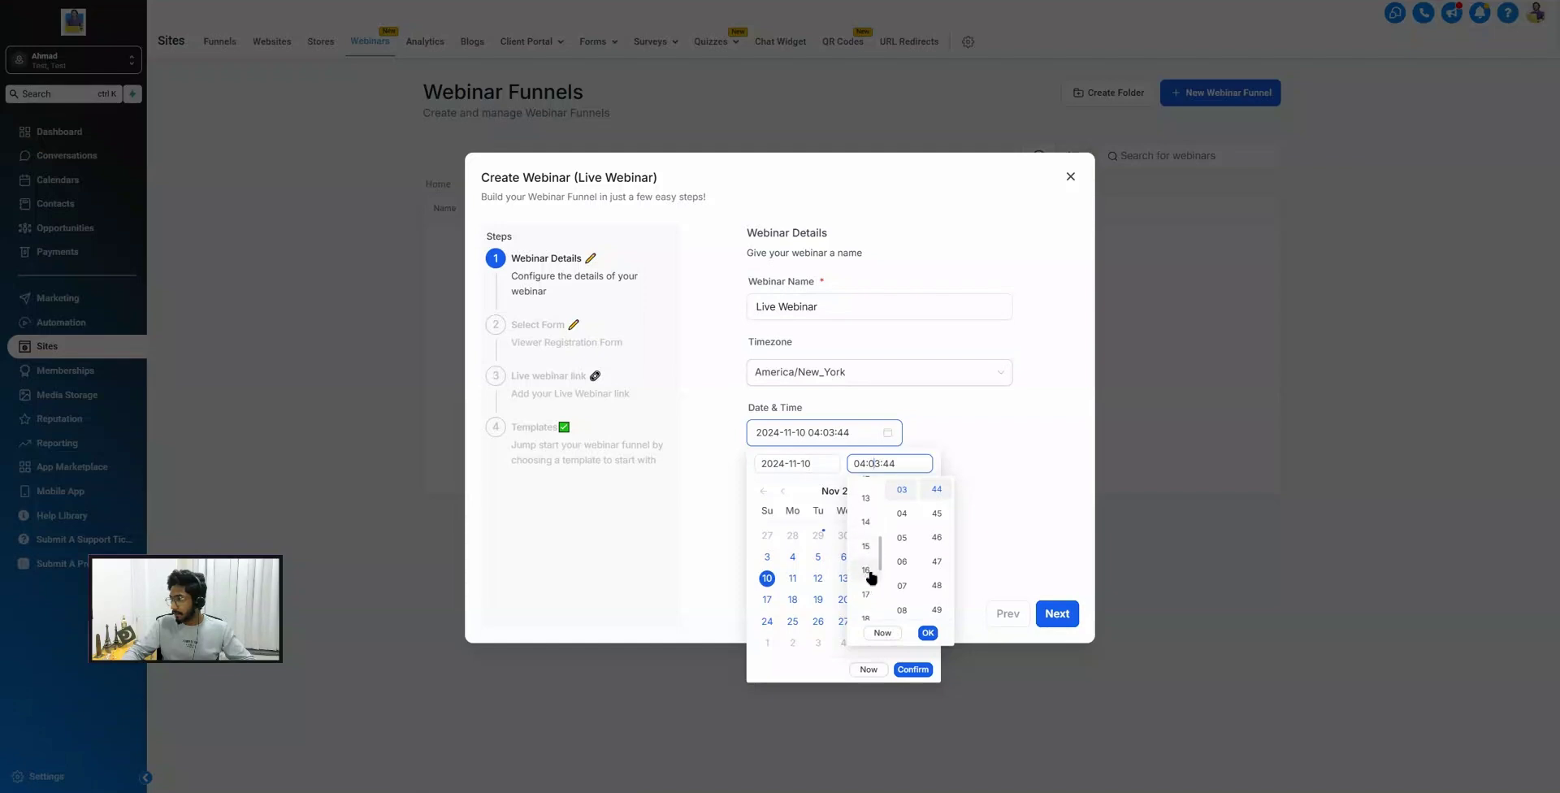
click(868, 522)
scroll(903, 529, up, 3)
click(902, 489)
scroll(936, 512, up, 10)
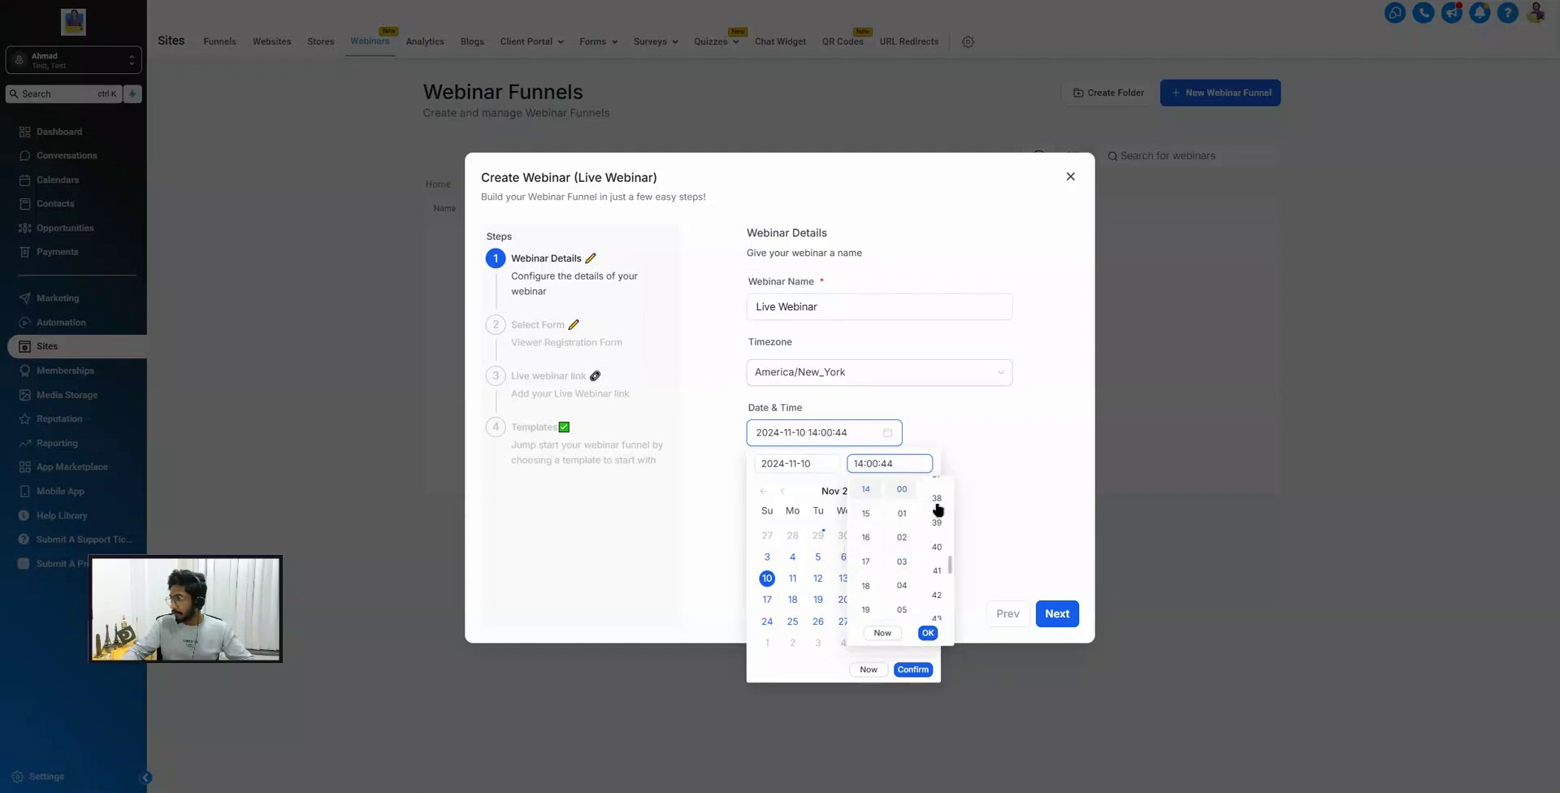
scroll(940, 512, up, 1)
click(936, 489)
click(926, 633)
click(913, 669)
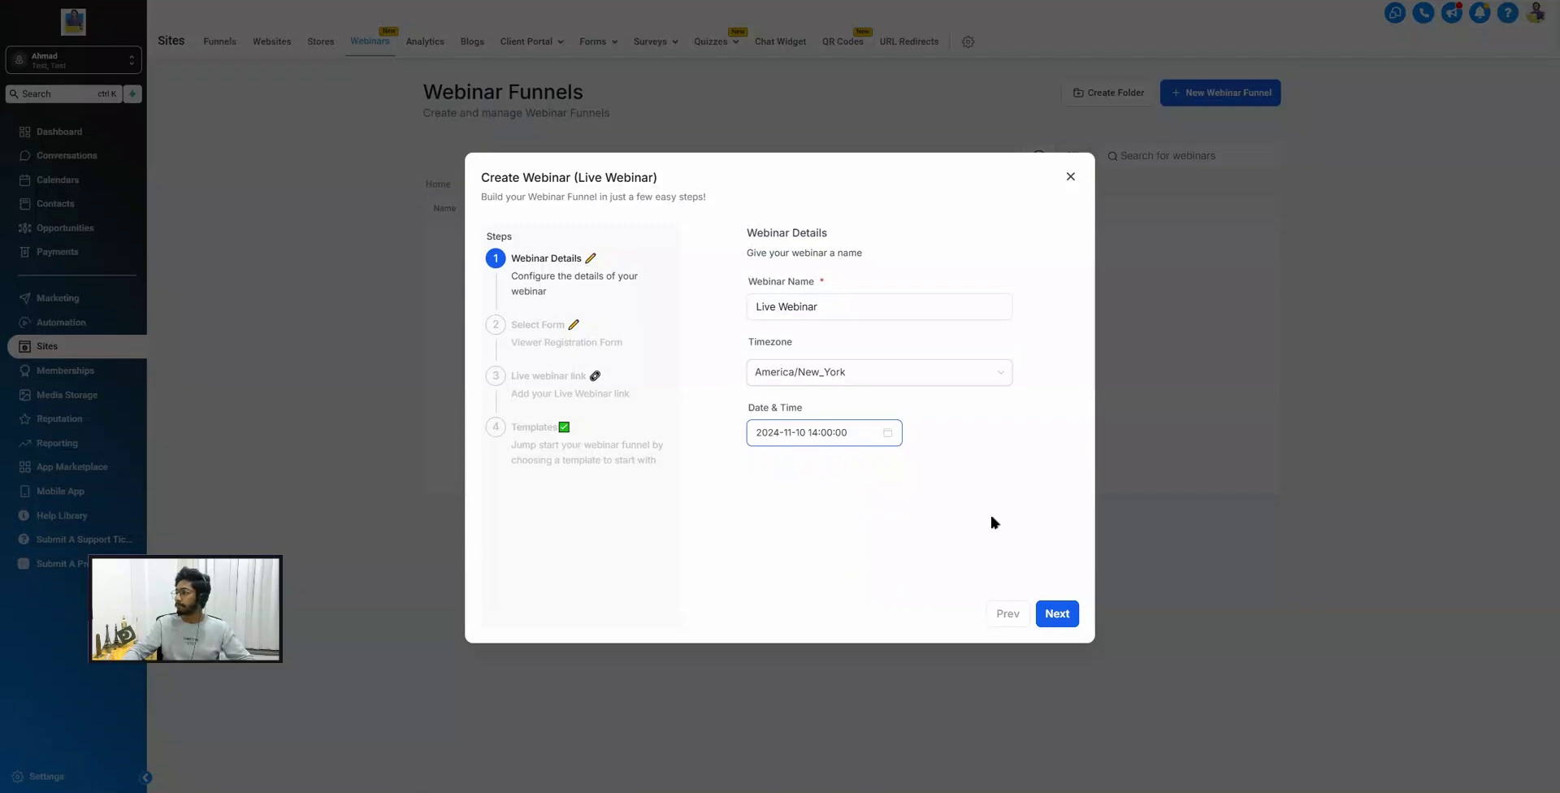
click(1054, 613)
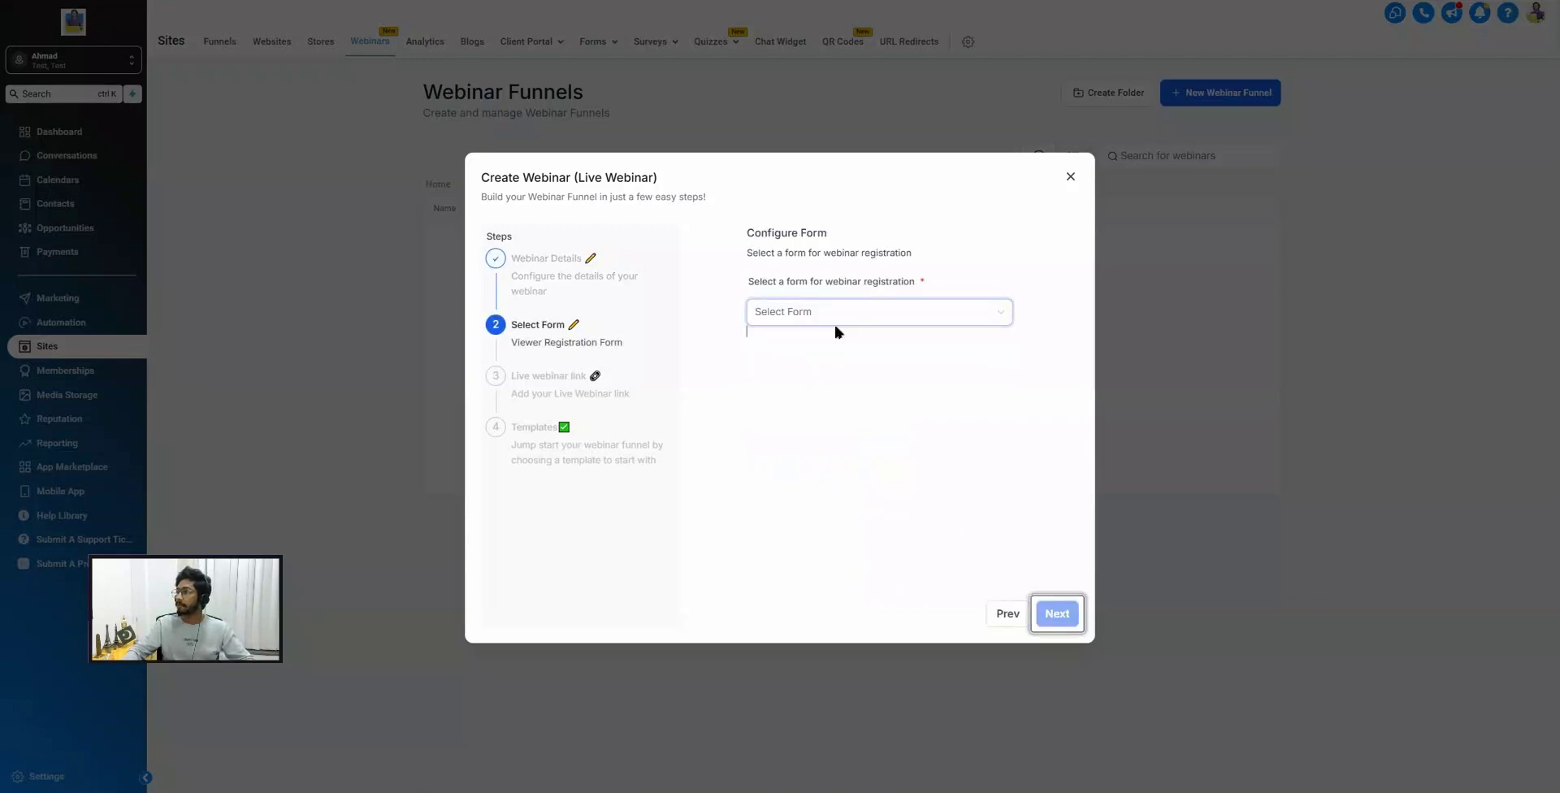
Choose Webinar Registration Form as the webinar's registration form and continue to the live webinar link.
click(787, 308)
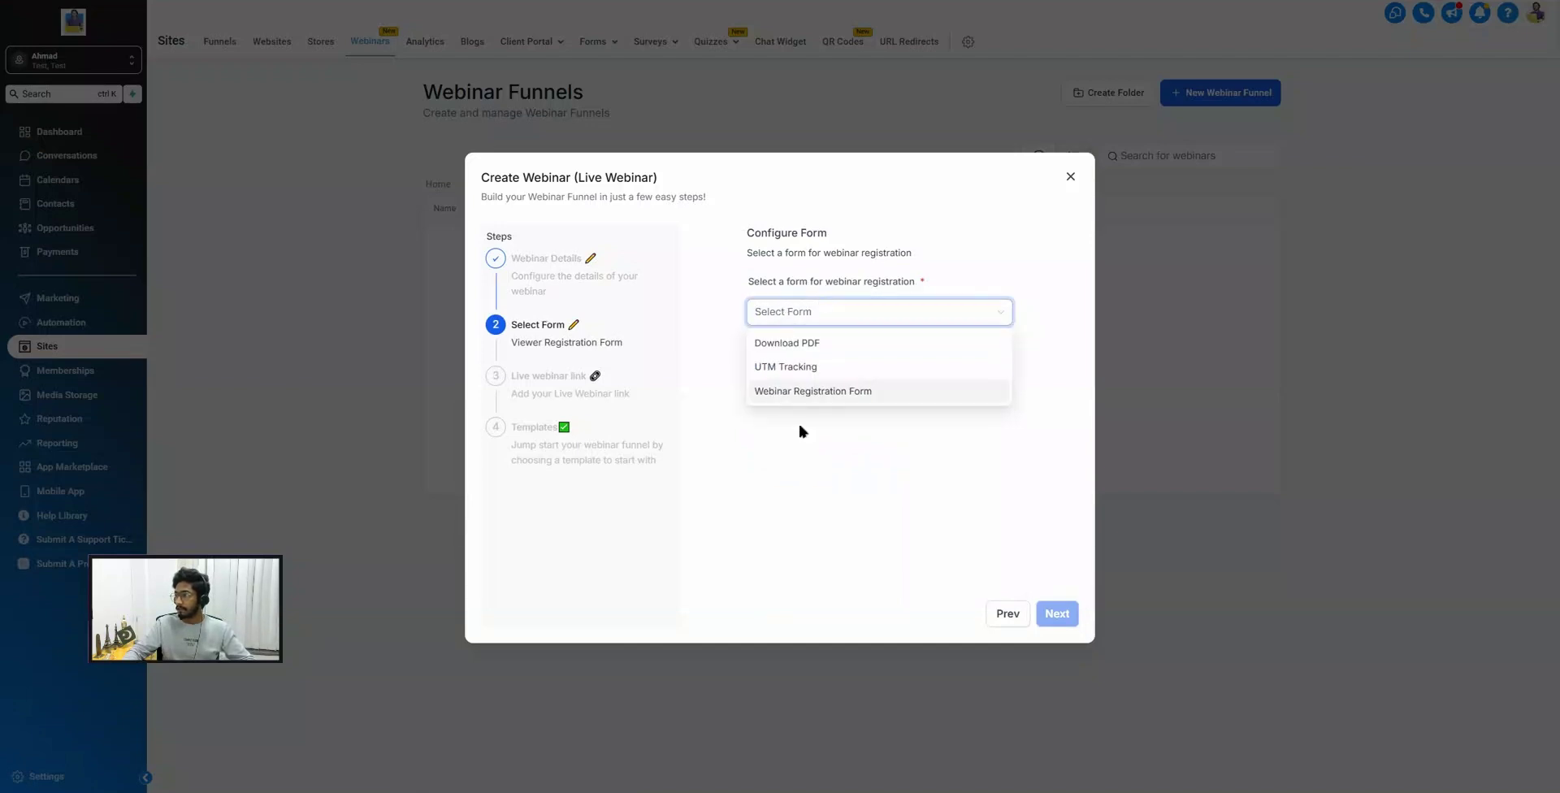
click(808, 391)
click(1040, 611)
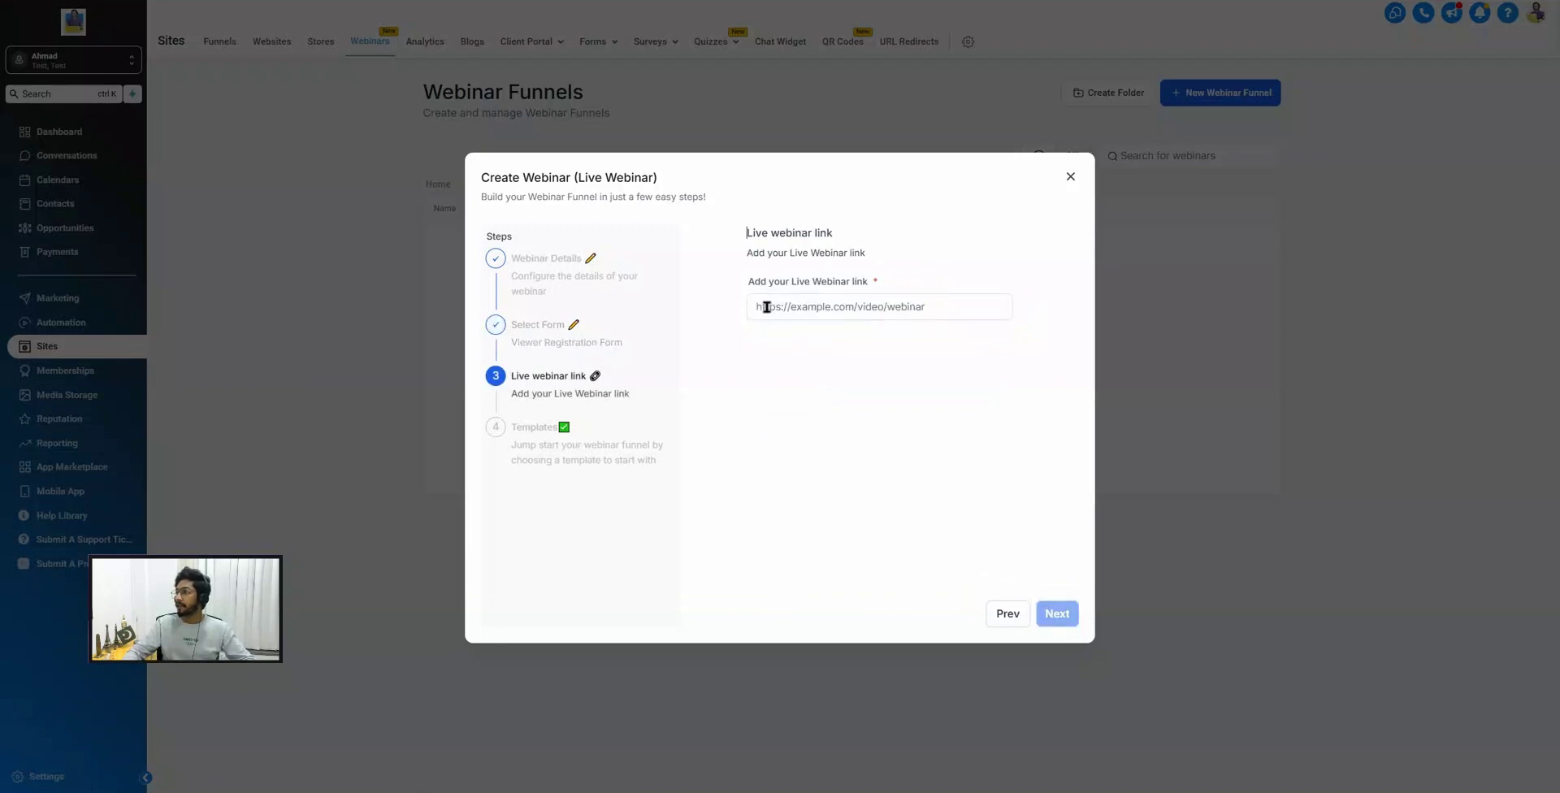
drag(757, 283, 873, 285)
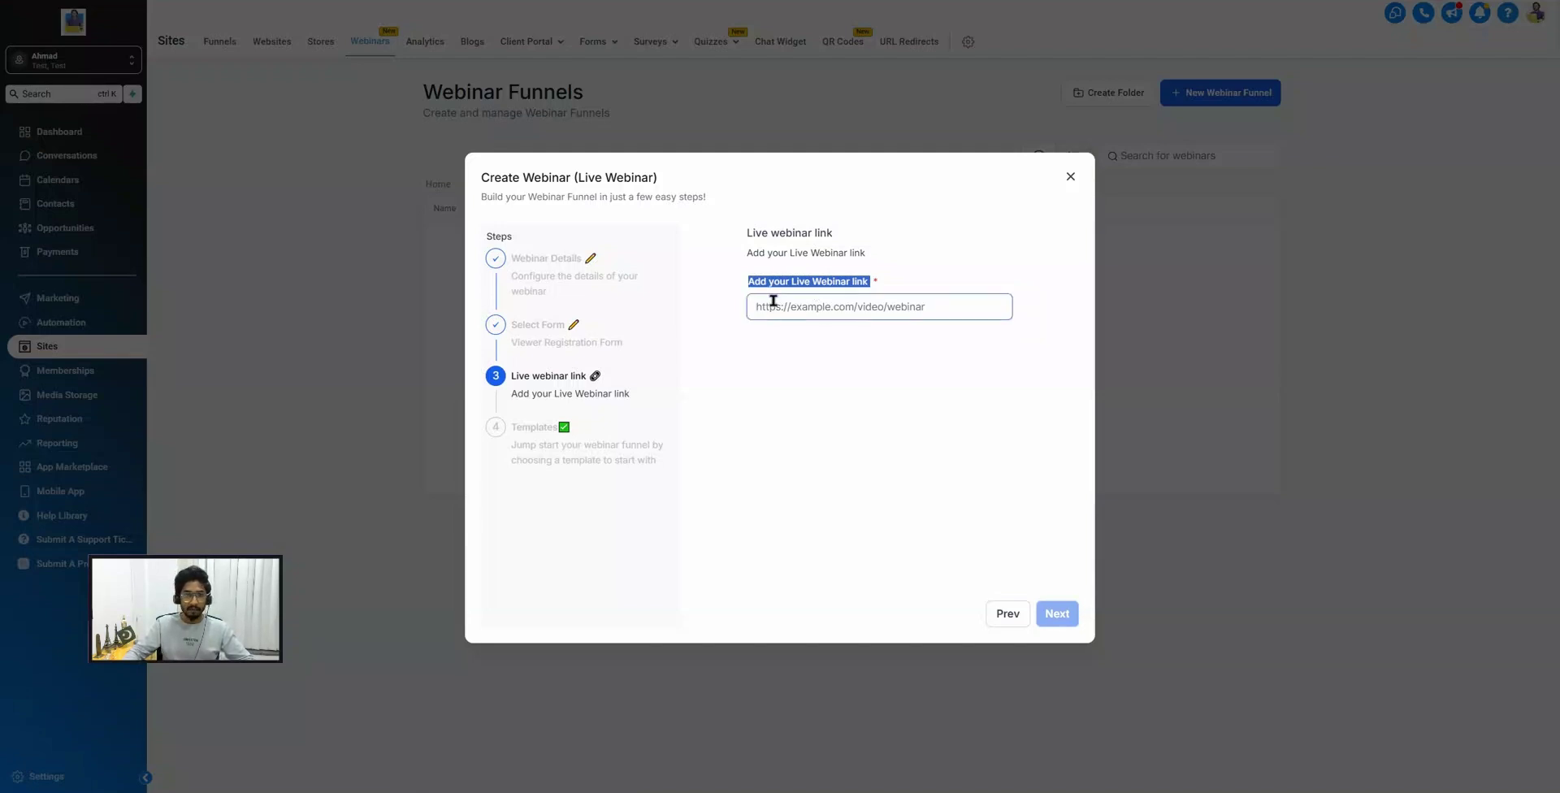
click(833, 338)
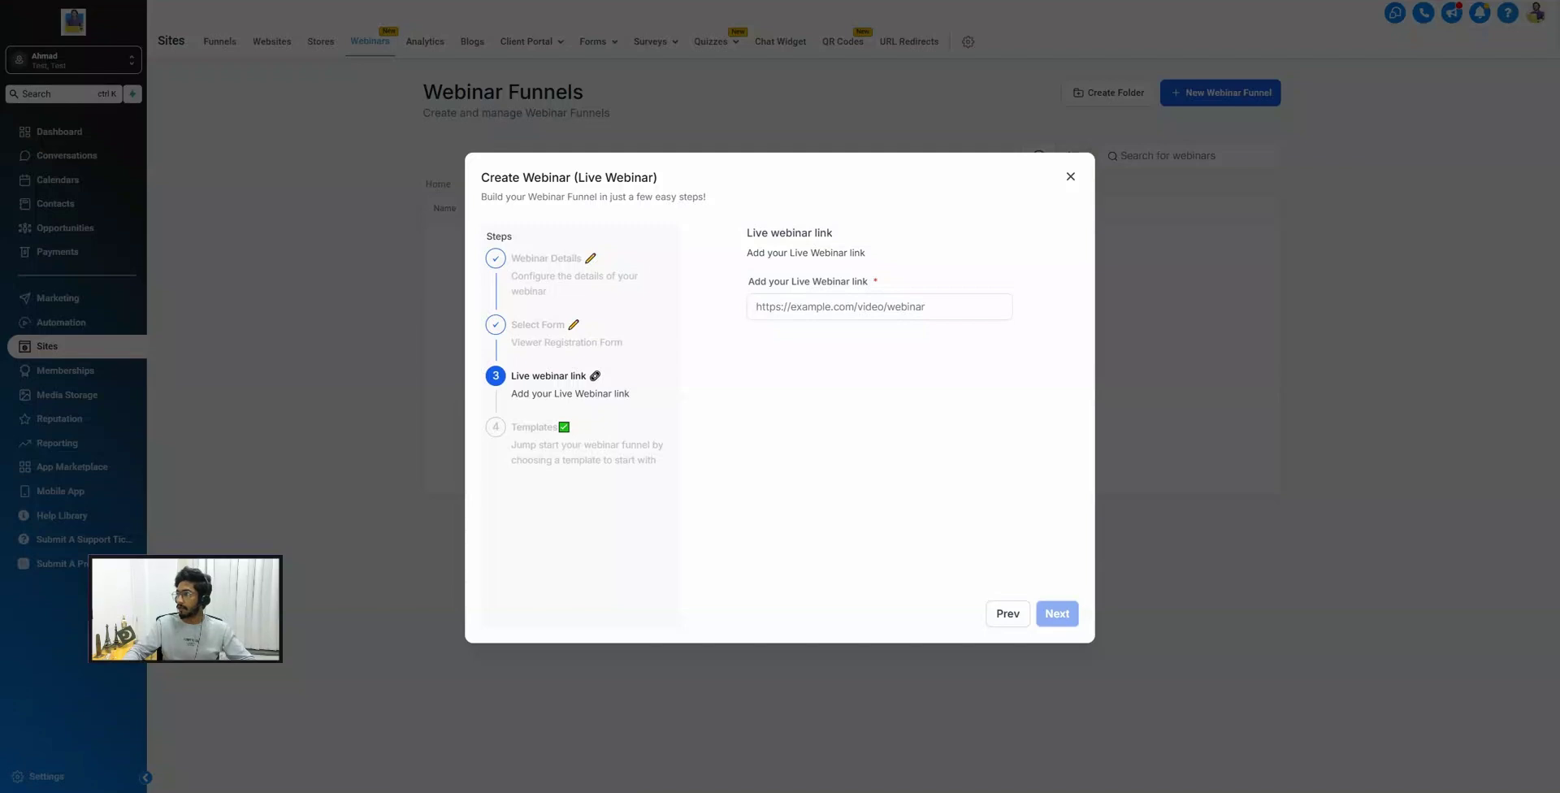
Switch to Zoom and begin scheduling a meeting titled Live Webinar.
key(alt+Tab)
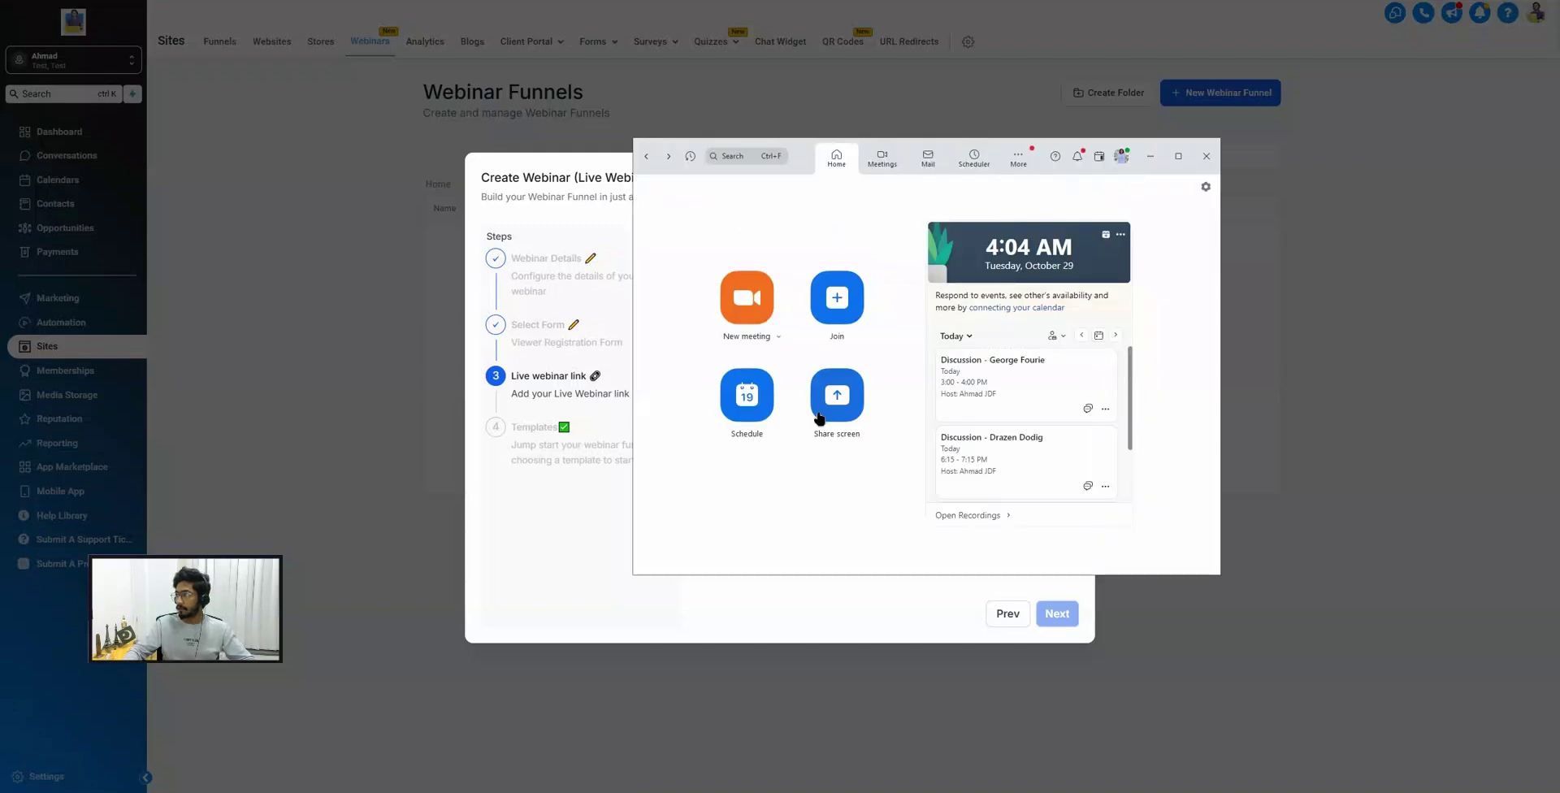
click(747, 397)
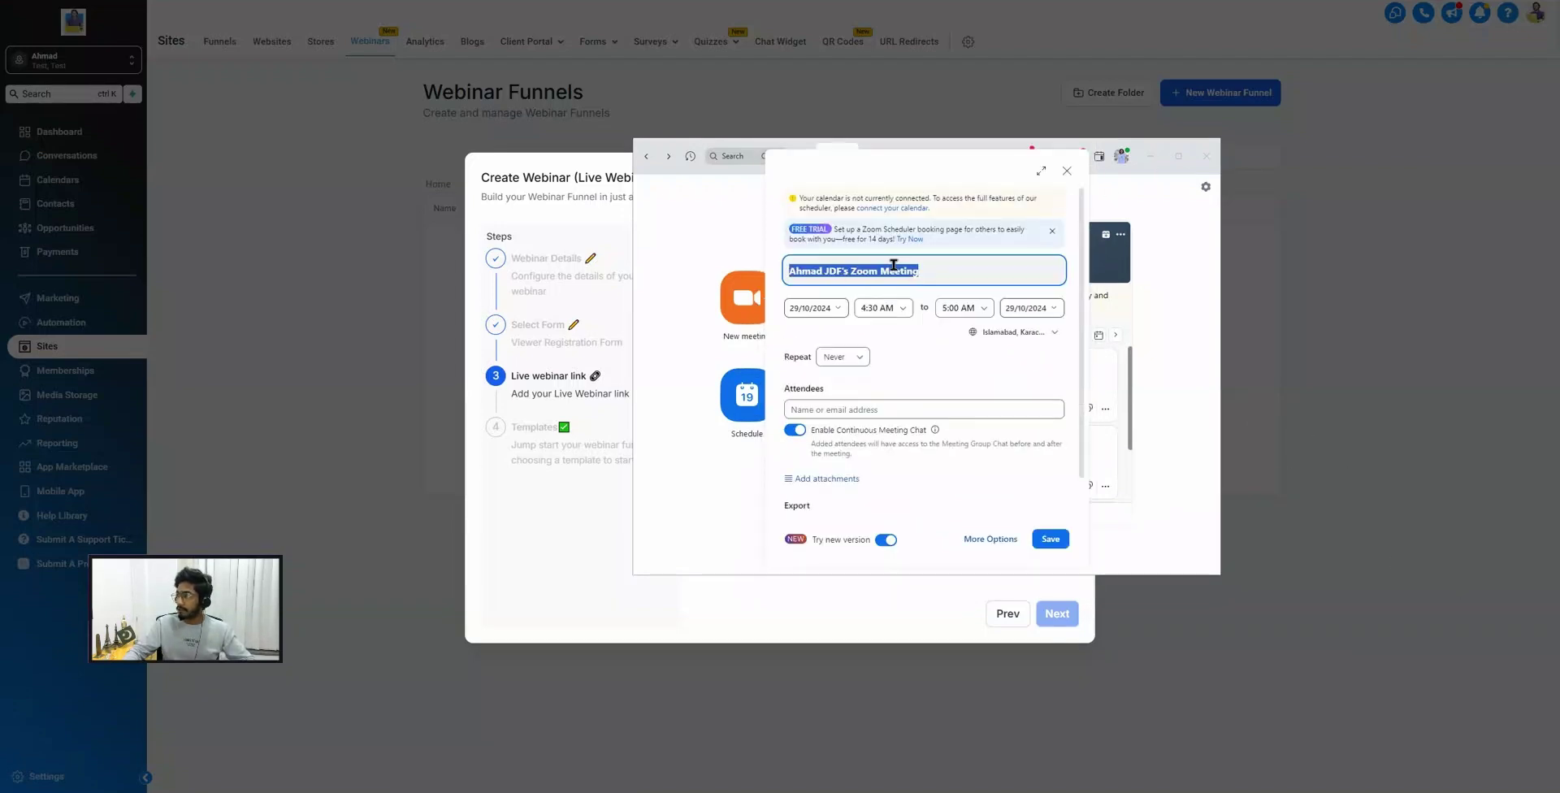
text(Live Webinar)
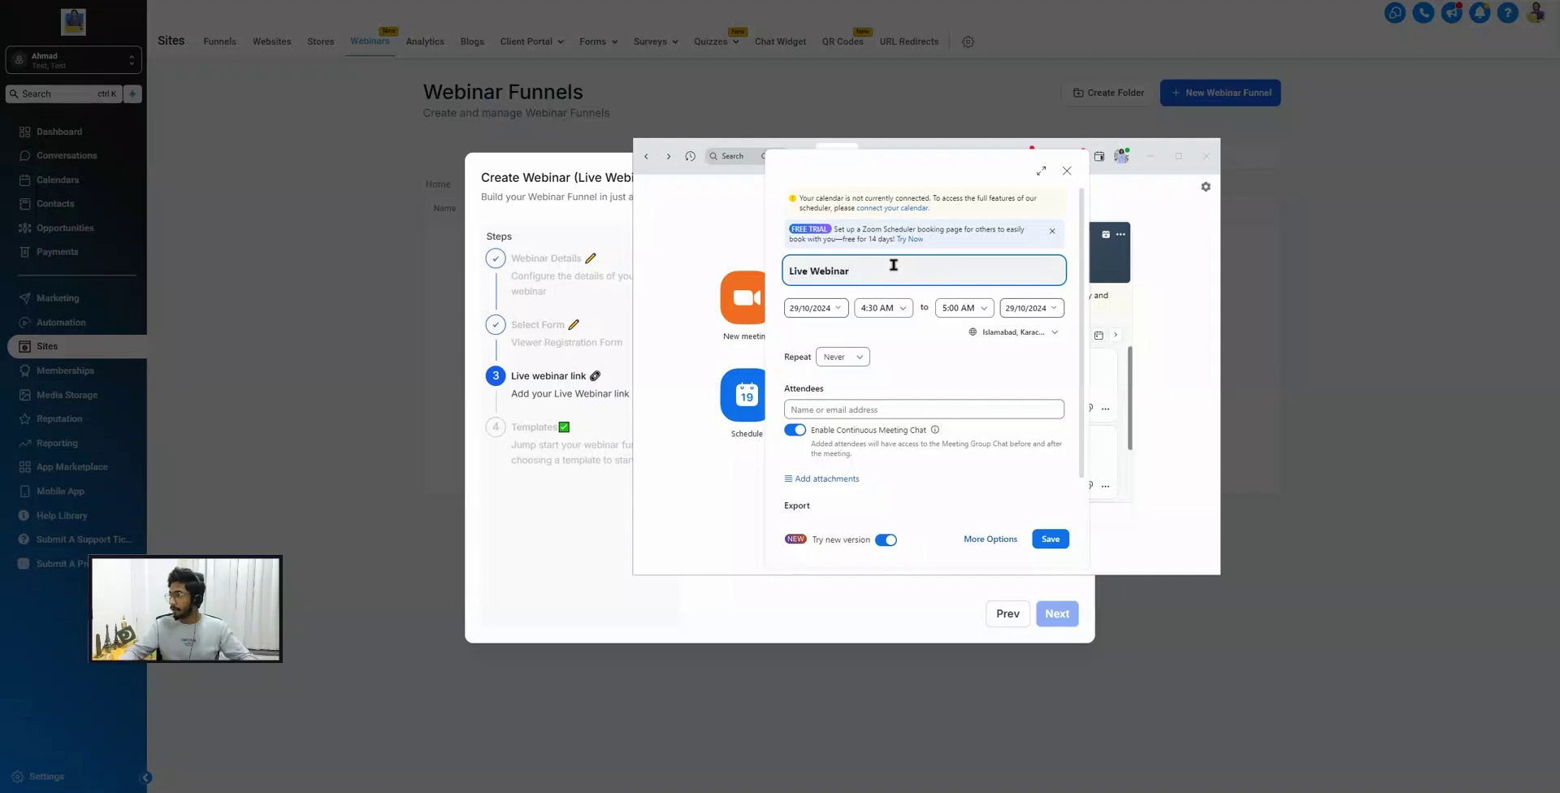
Set the scheduled meeting's date to 10/11/2024.
click(836, 308)
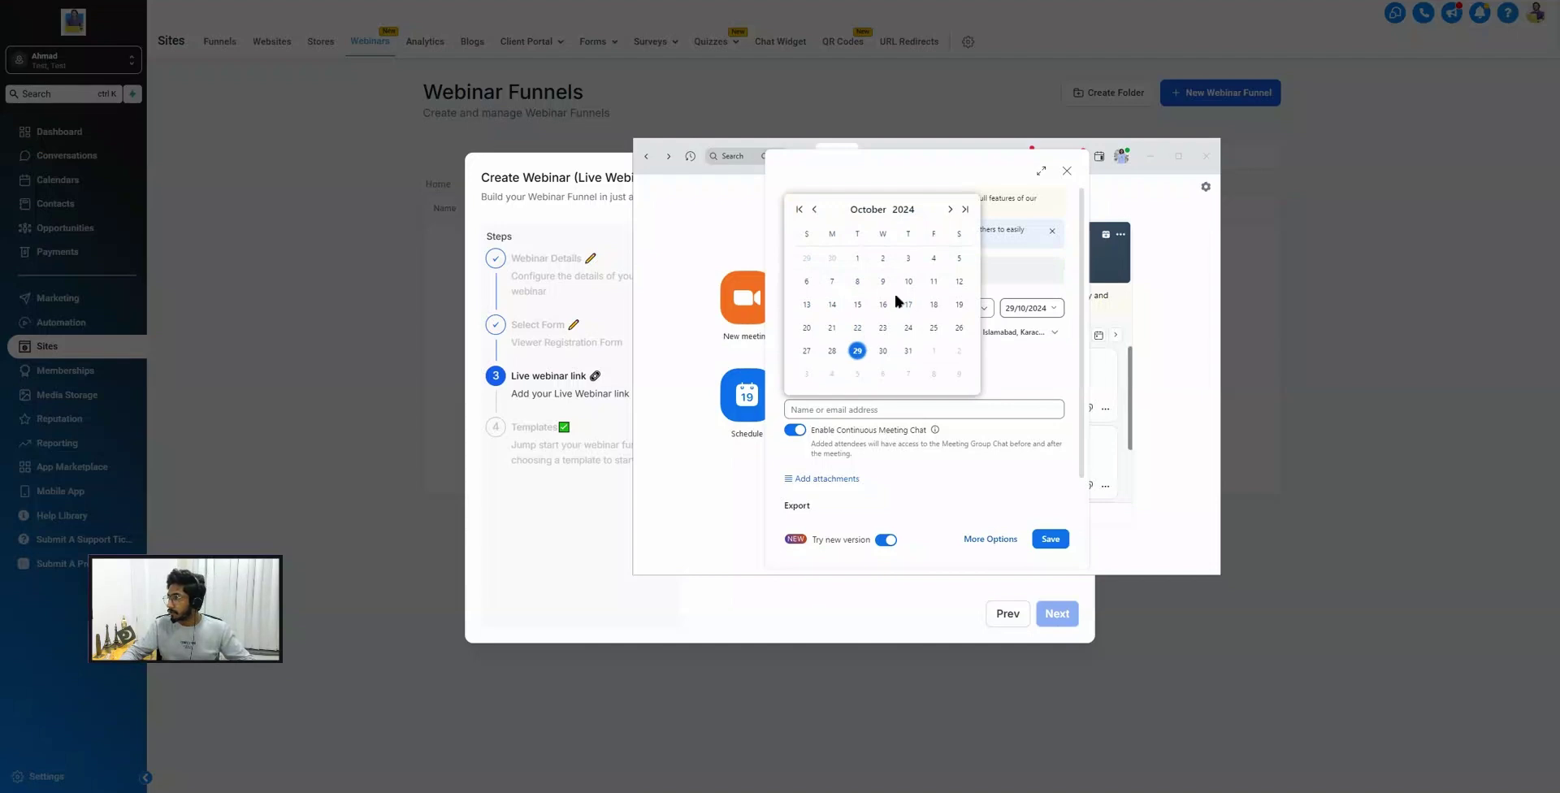
click(949, 210)
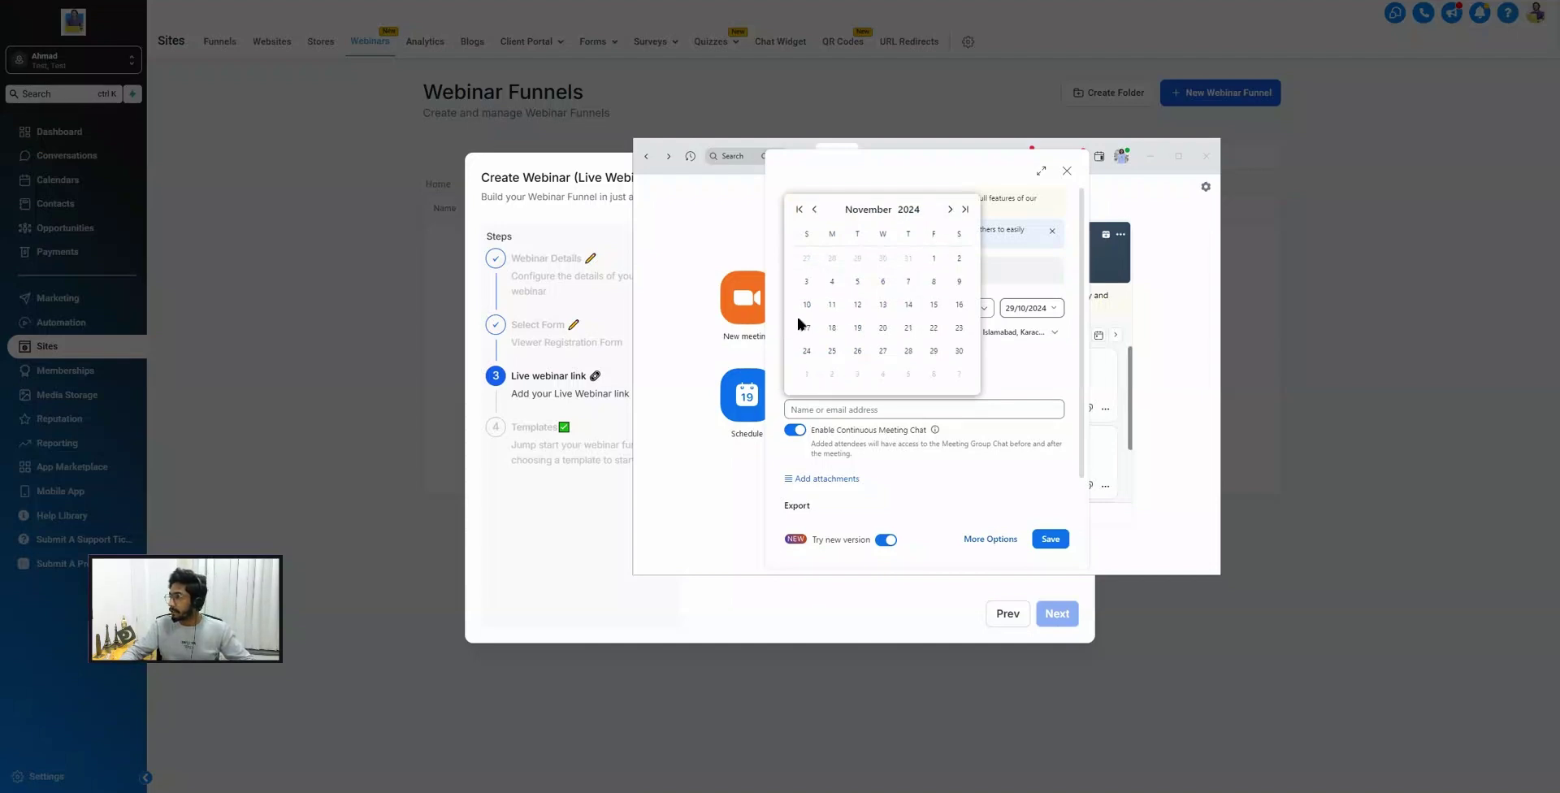
click(809, 308)
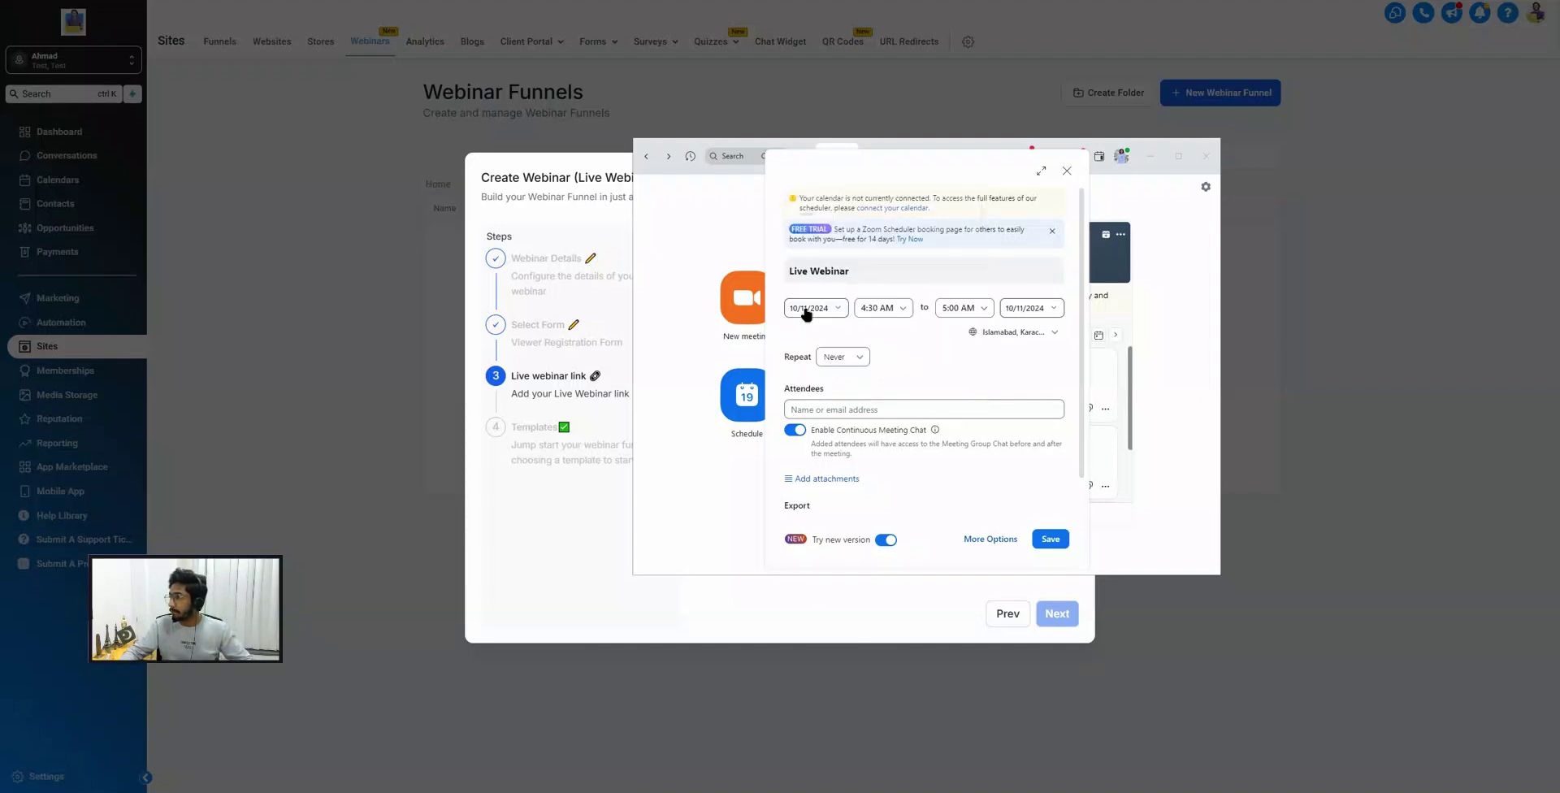
Set the meeting to run from 2:00 PM to 3:00 PM.
click(884, 305)
scroll(888, 406, down, 5)
scroll(889, 407, down, 5)
click(879, 344)
click(949, 312)
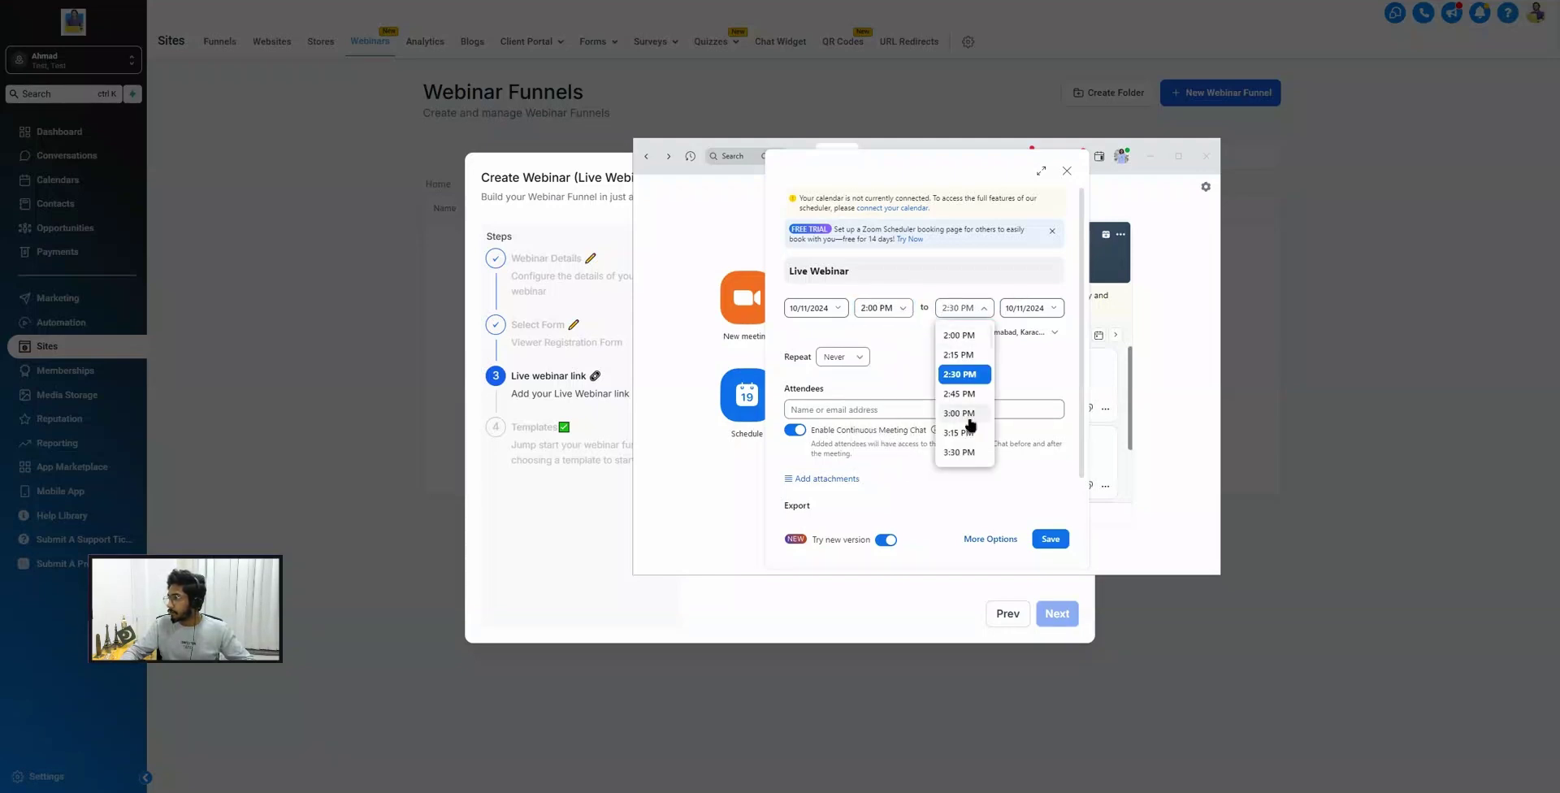
click(958, 350)
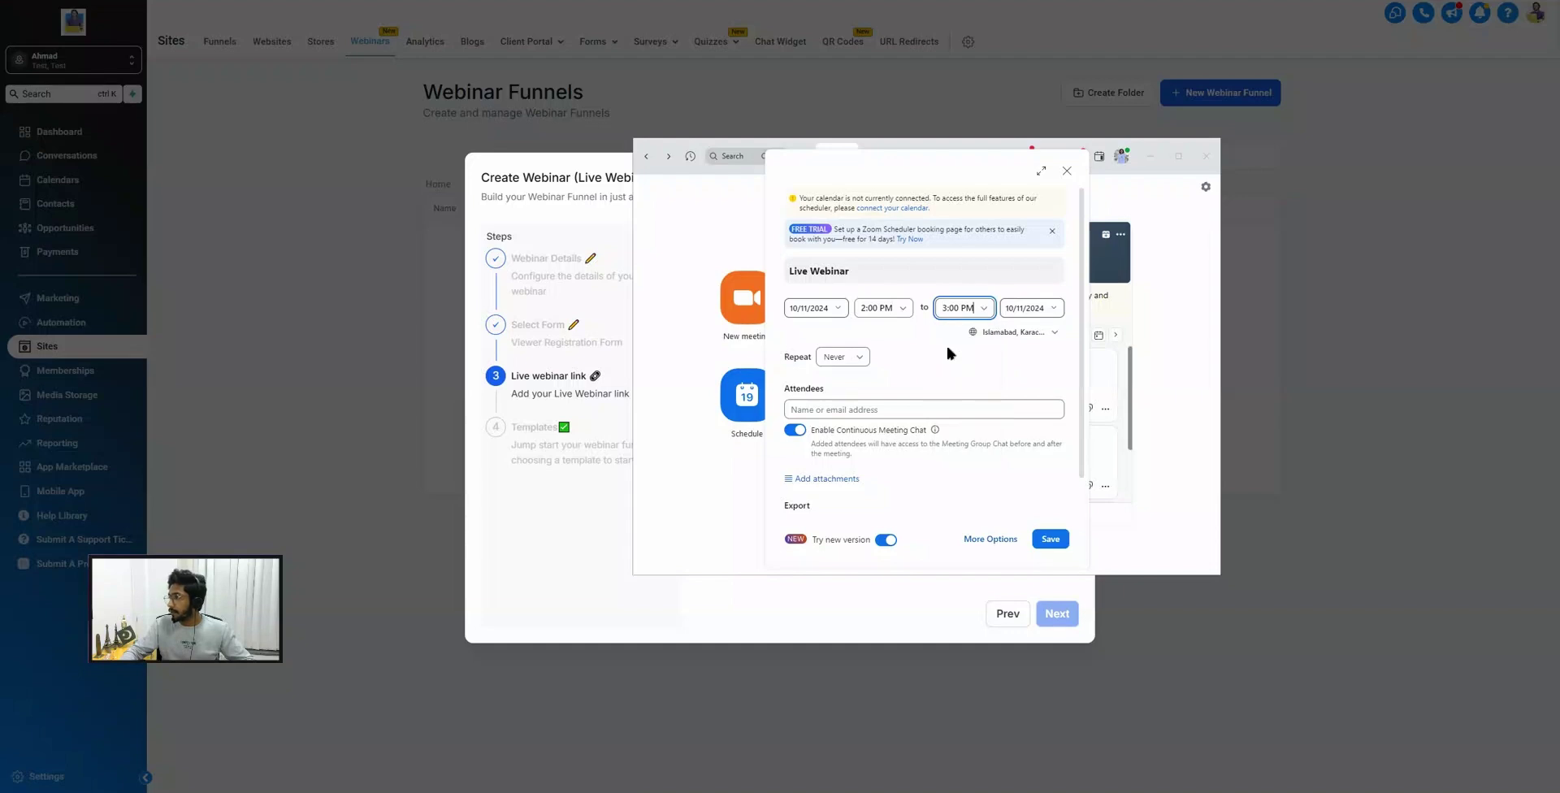
click(971, 276)
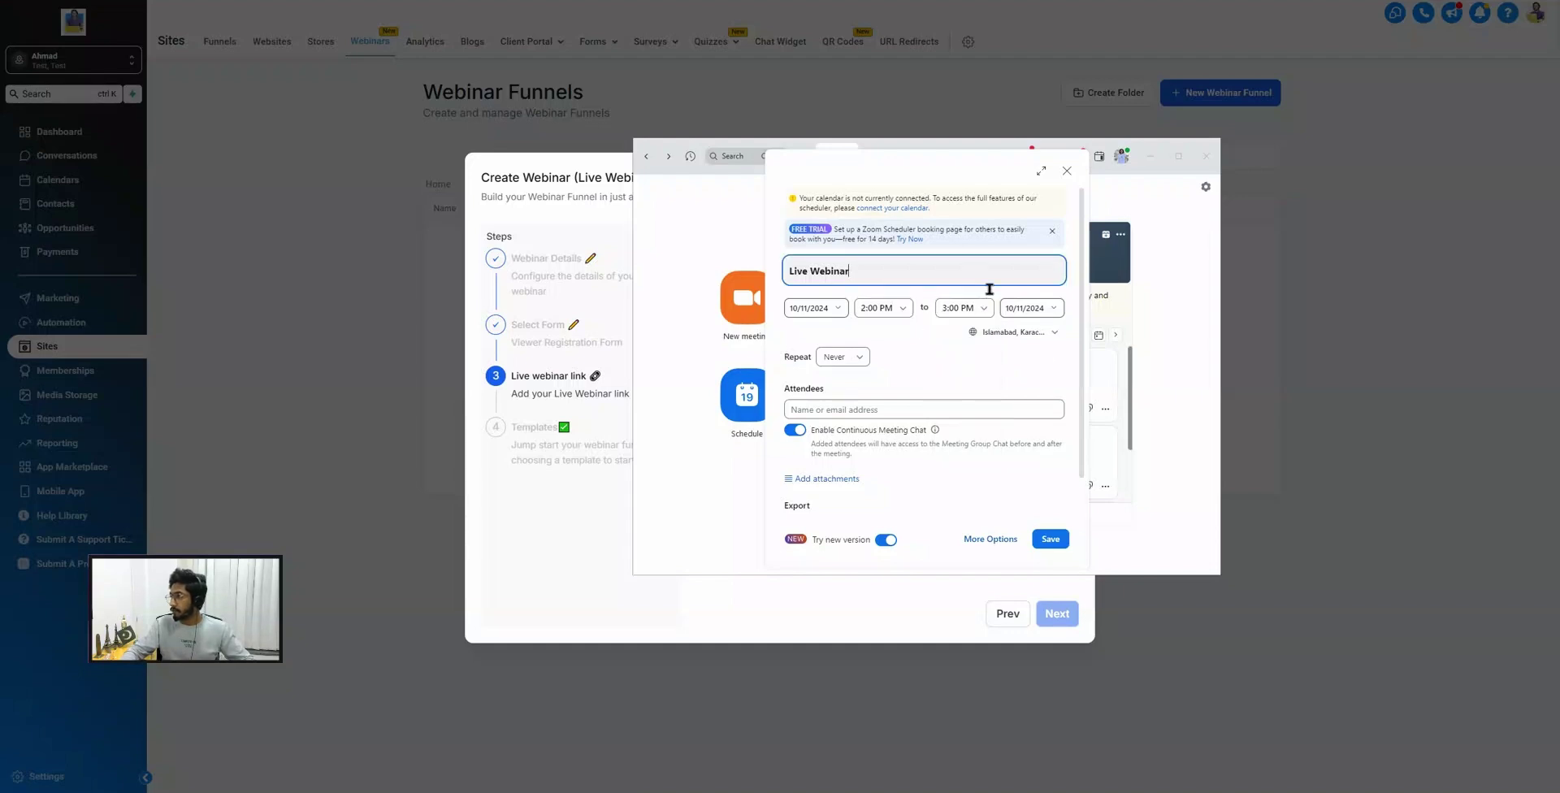
Set the meeting's time zone to (GMT-05:00) Central Time (US and Canada).
click(1053, 332)
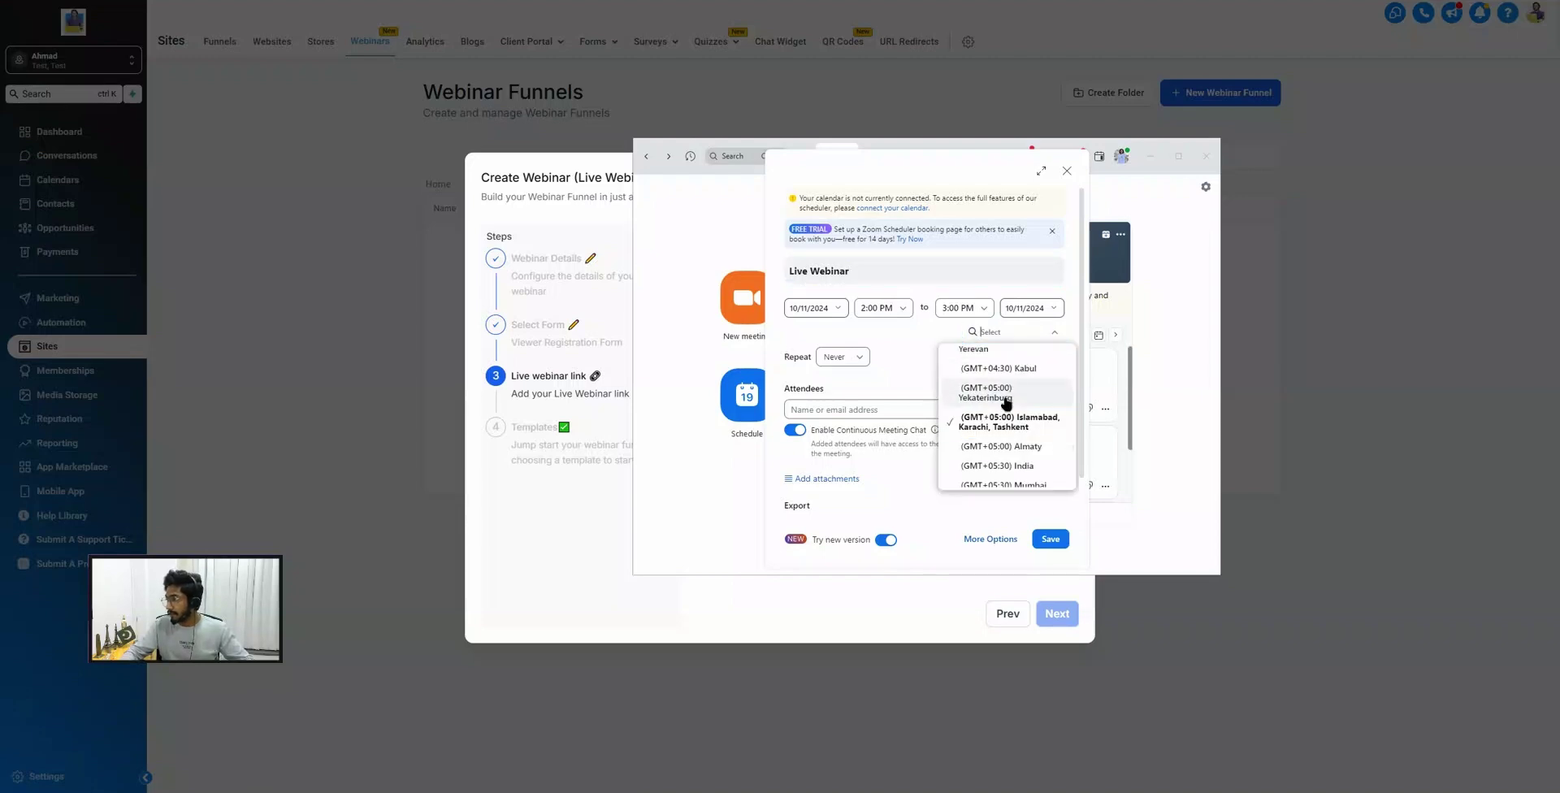
scroll(1008, 422, down, 5)
scroll(1008, 429, down, 6)
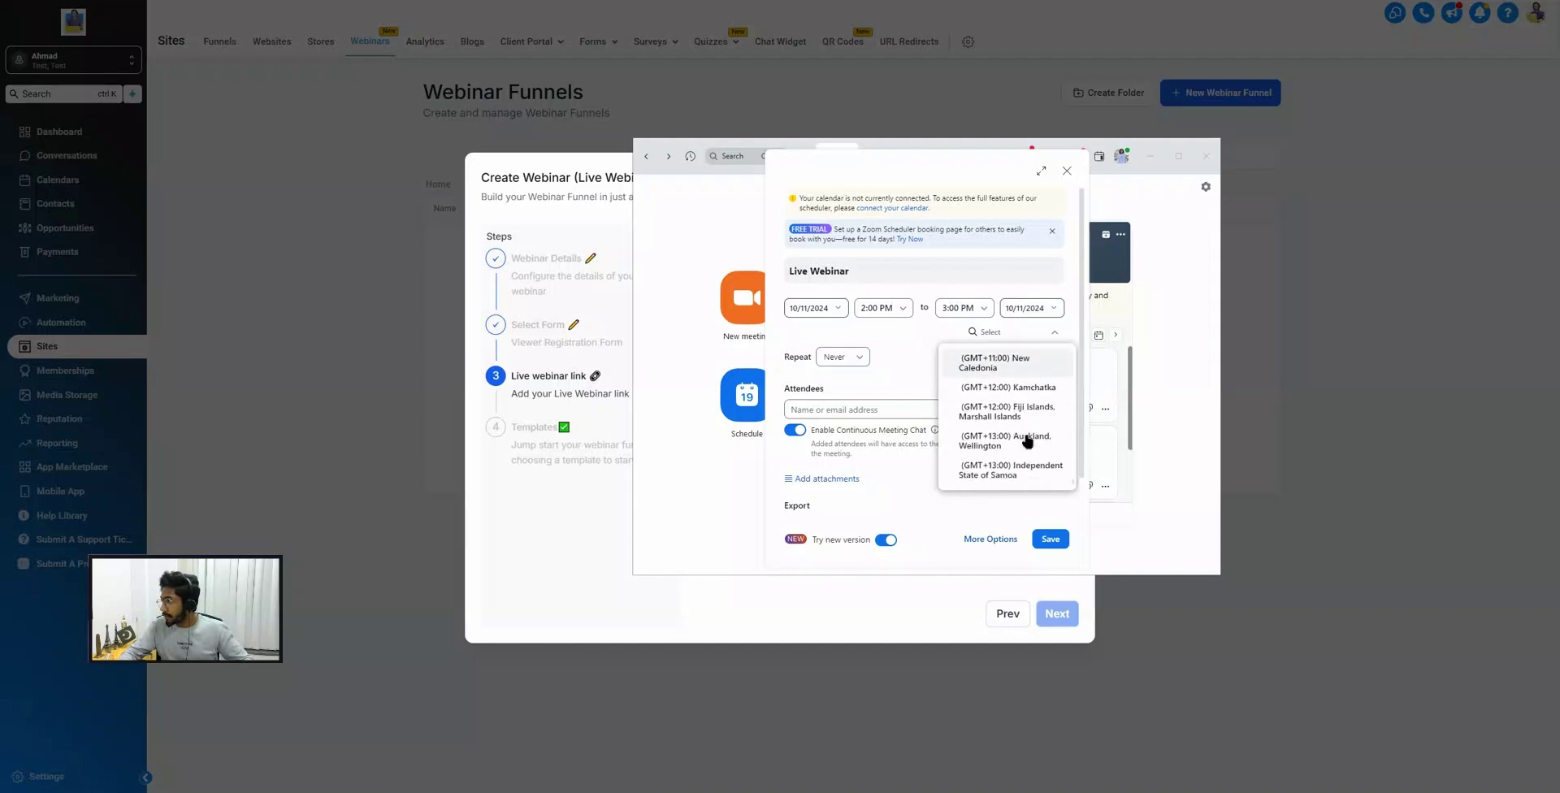
scroll(1019, 439, down, 2)
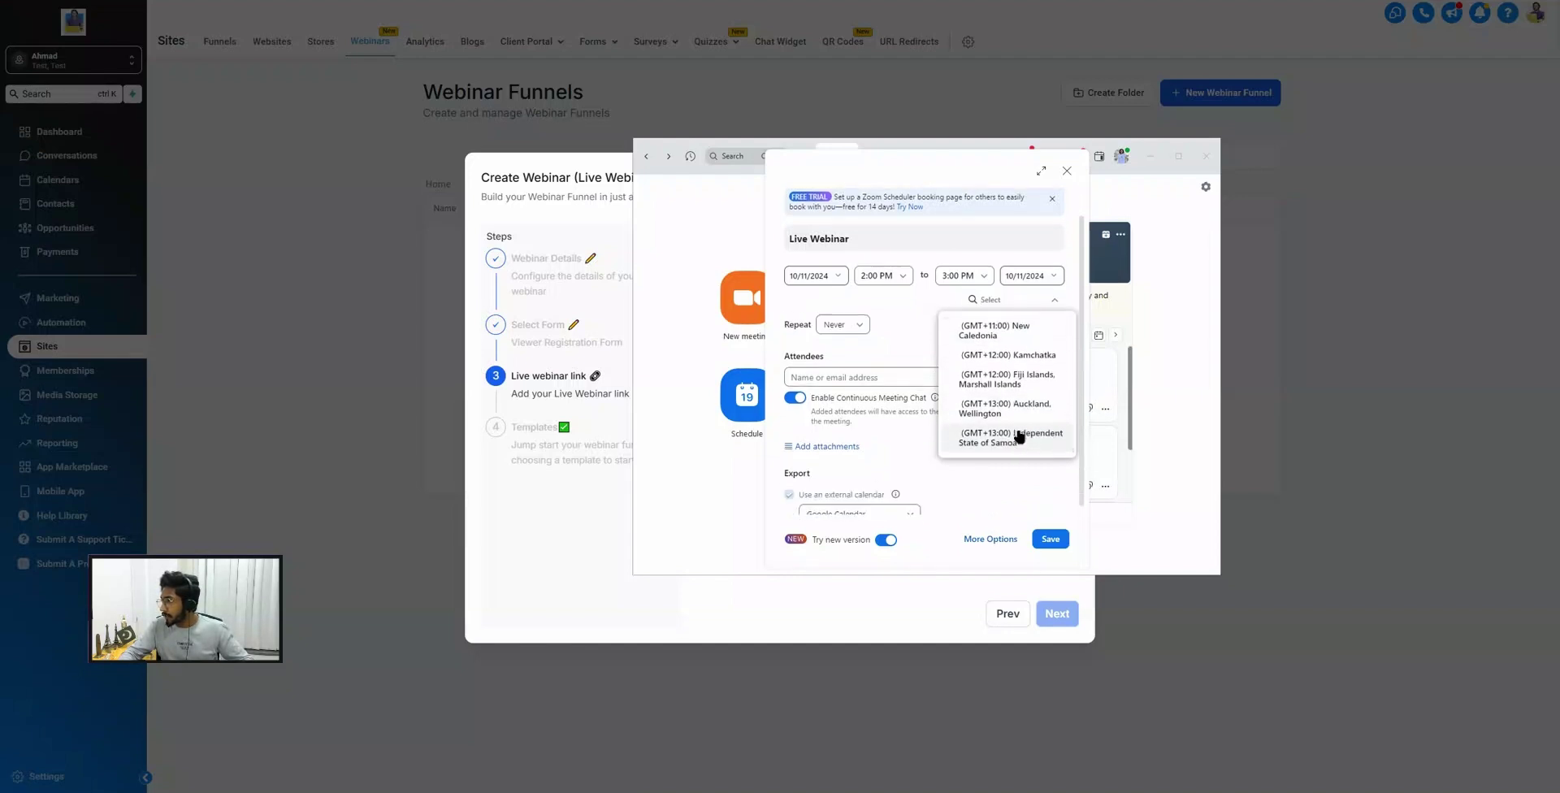
scroll(1019, 437, up, 2)
scroll(1012, 427, up, 4)
scroll(1008, 419, up, 4)
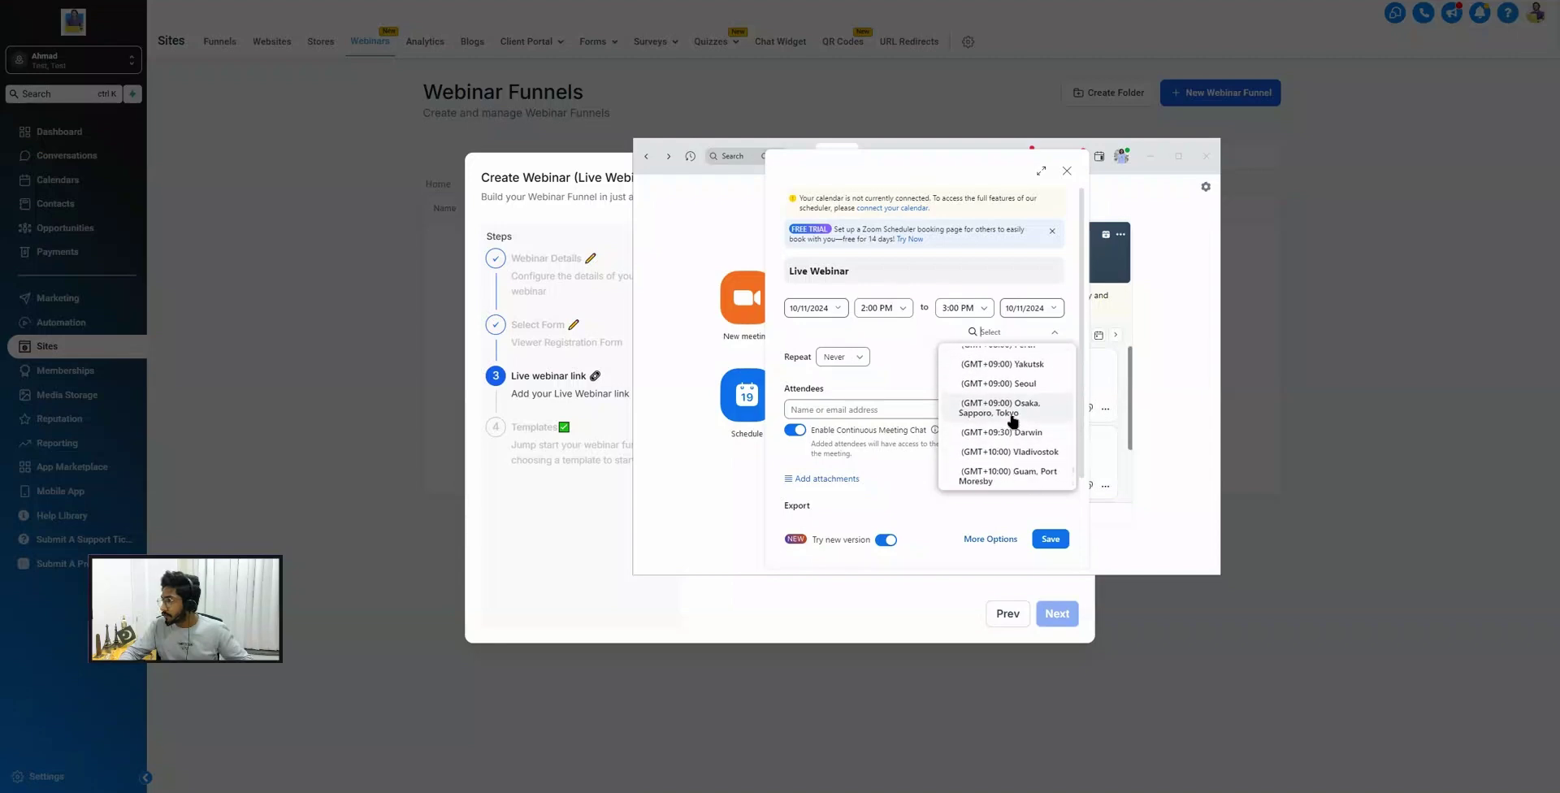
scroll(1007, 423, up, 4)
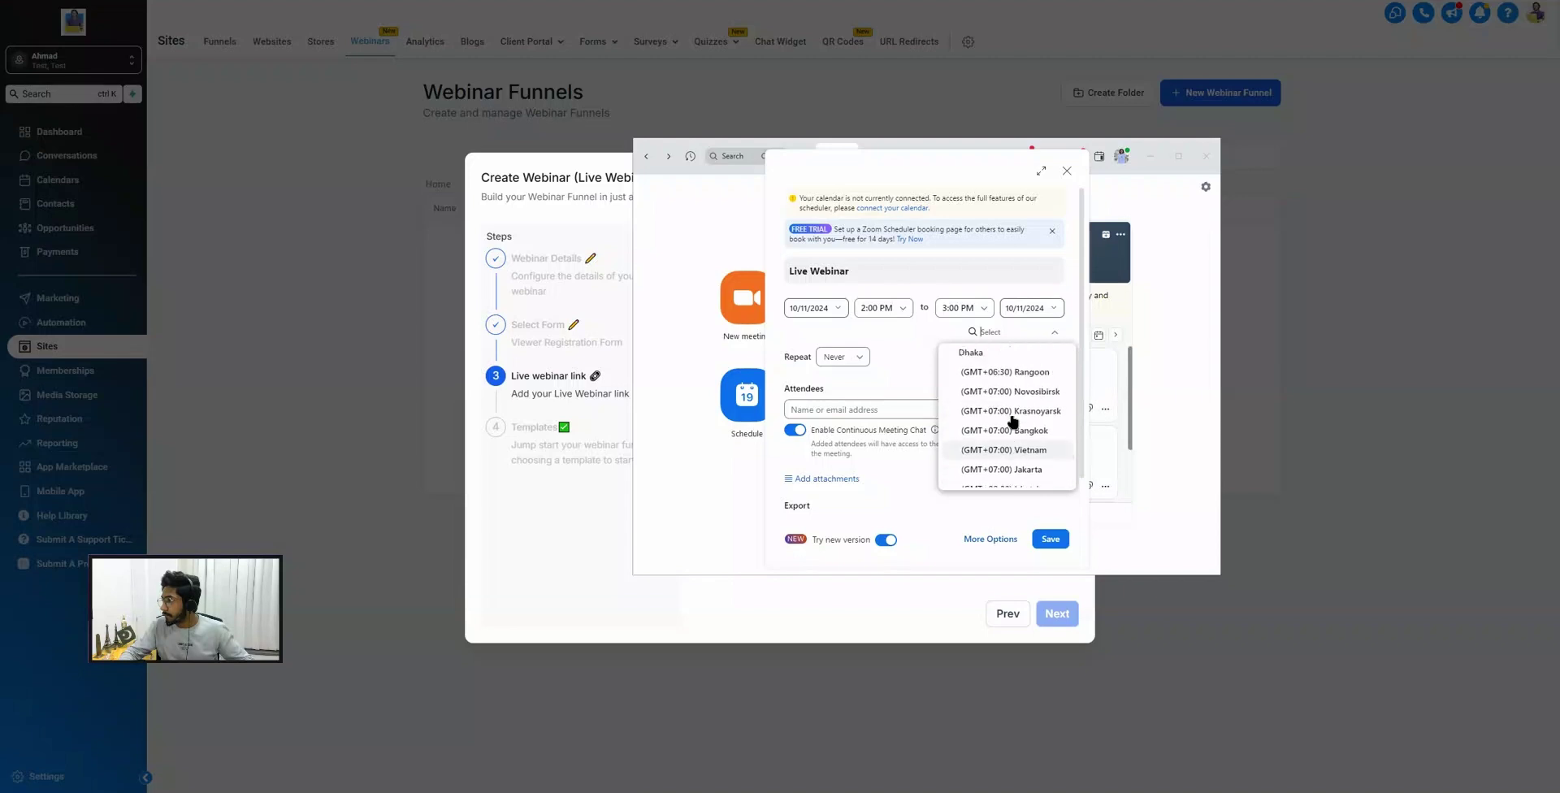
scroll(999, 431, up, 1)
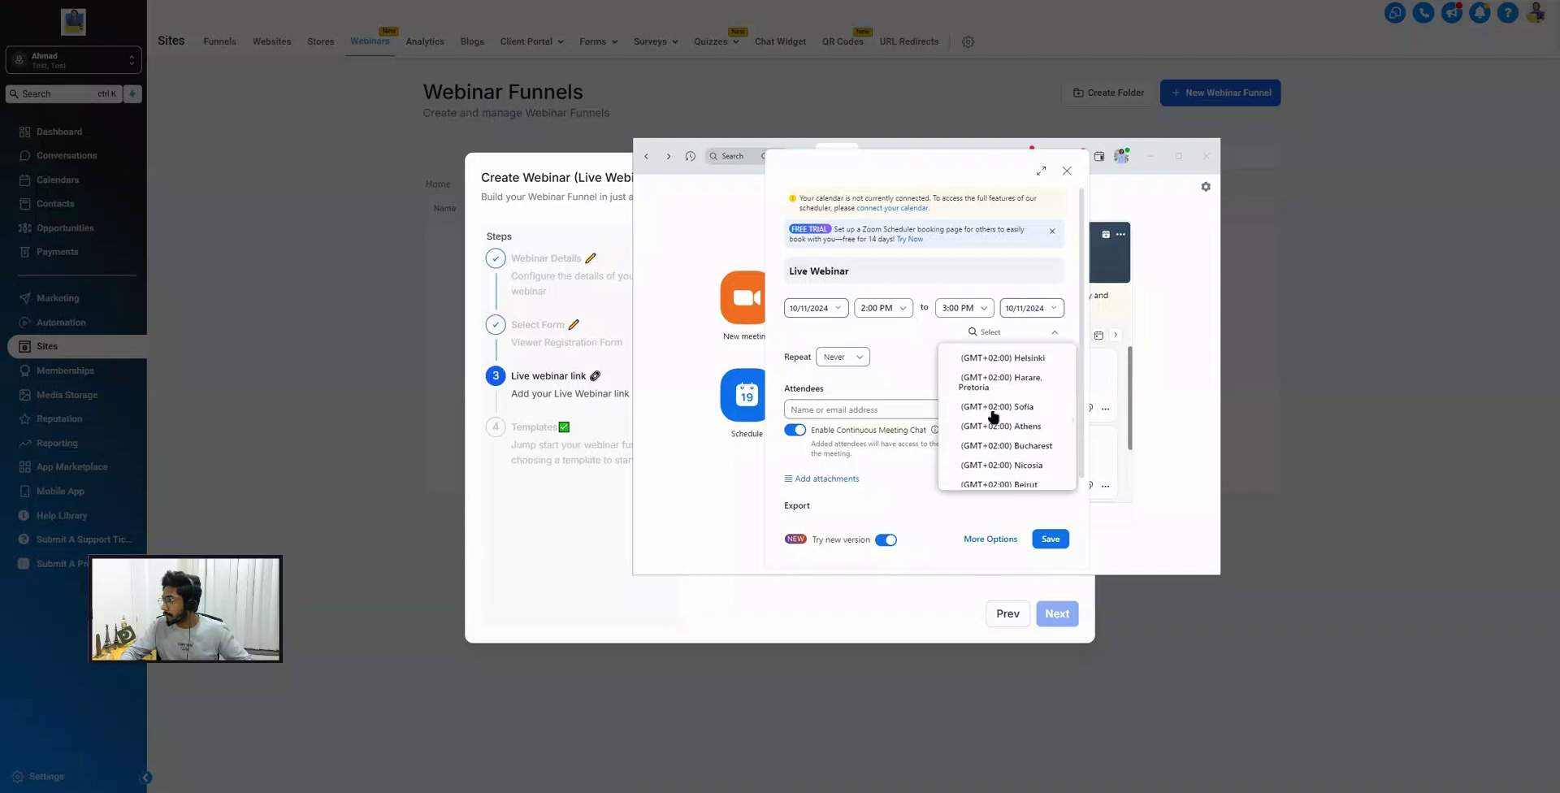
scroll(993, 417, up, 5)
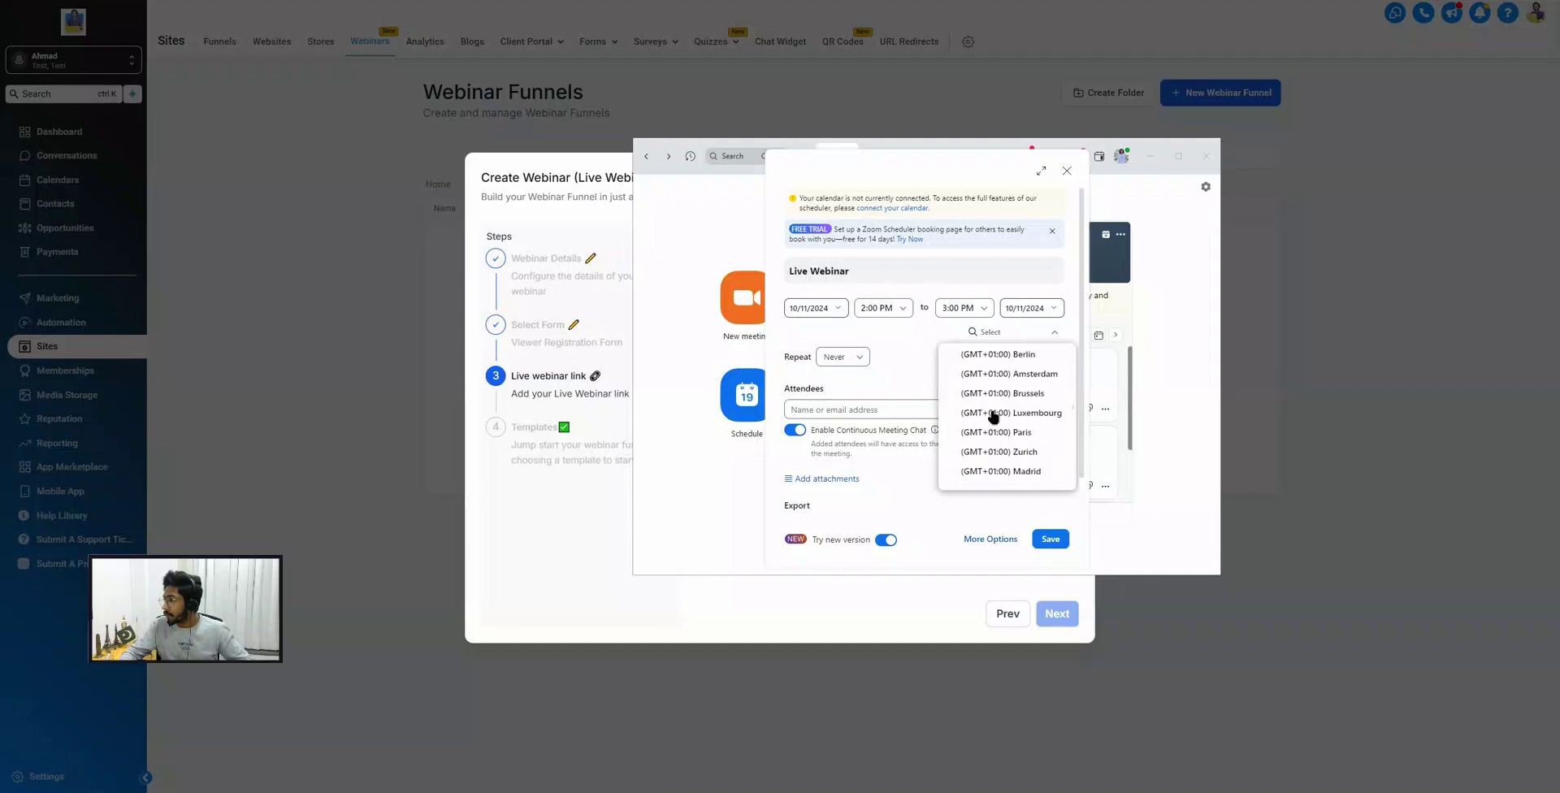
scroll(993, 417, up, 3)
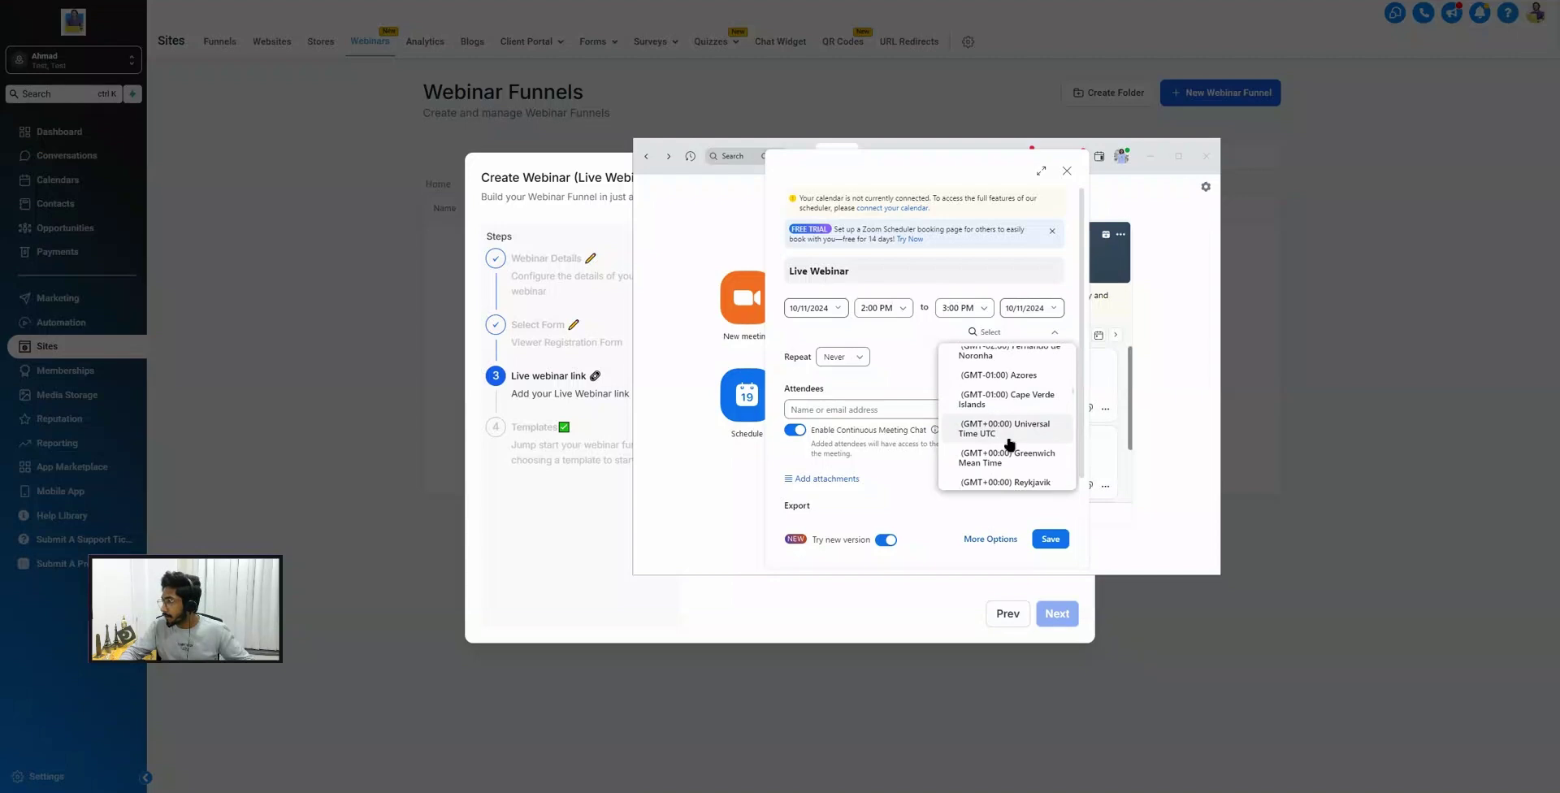
scroll(1011, 439, up, 5)
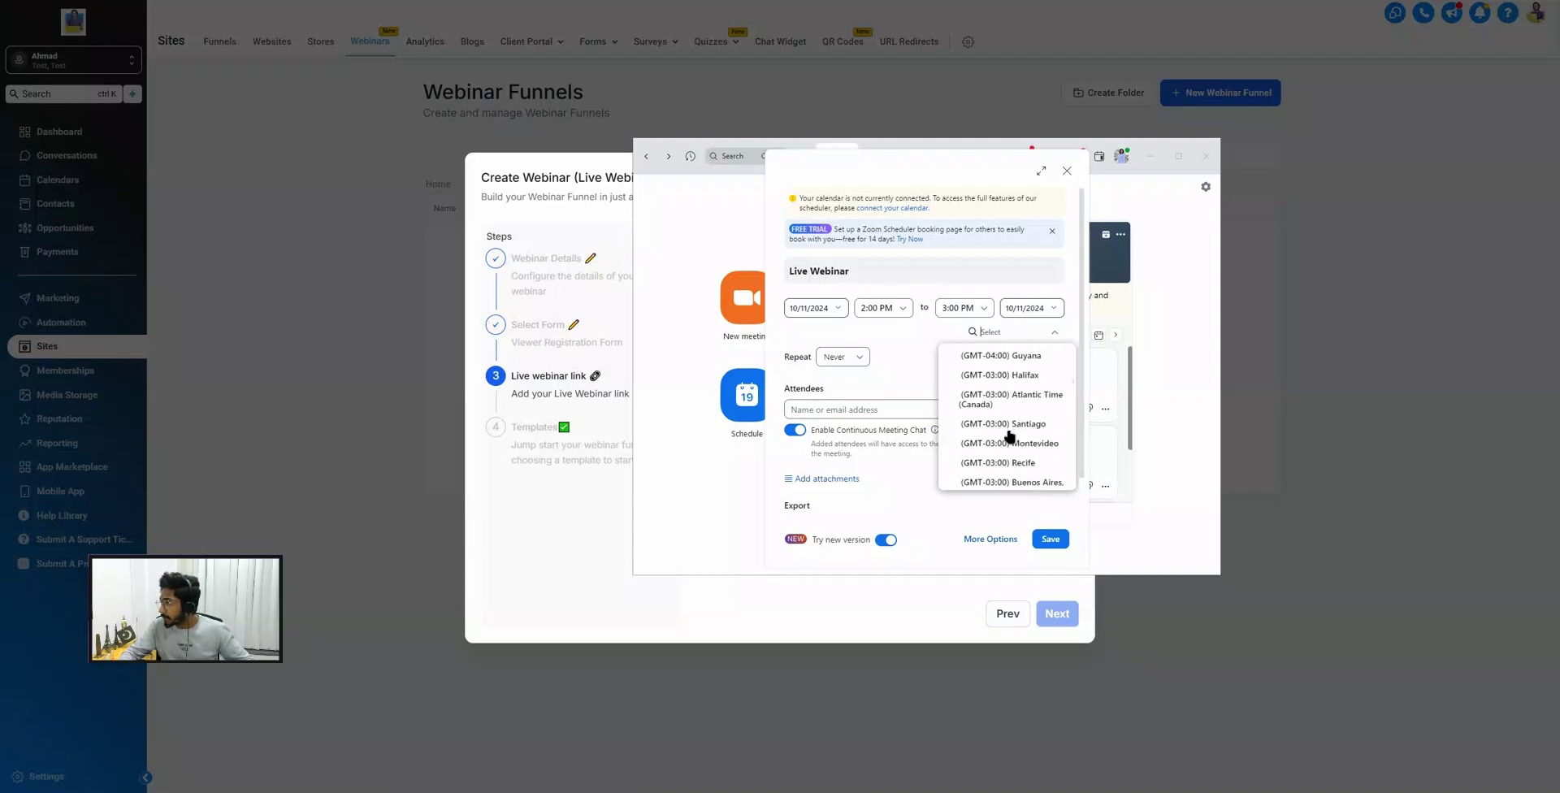
scroll(1013, 421, up, 5)
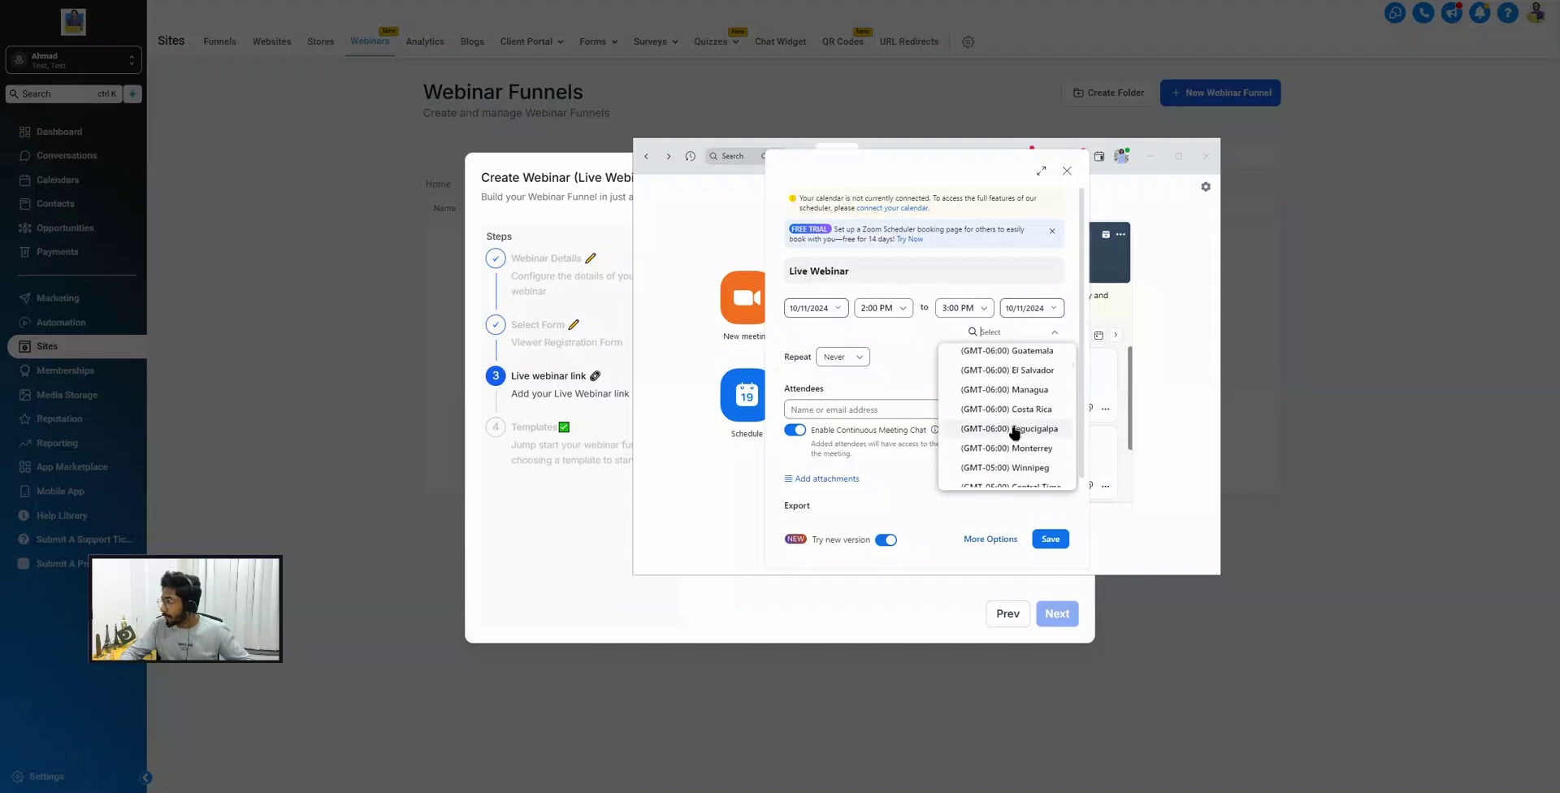
scroll(1014, 435, down, 3)
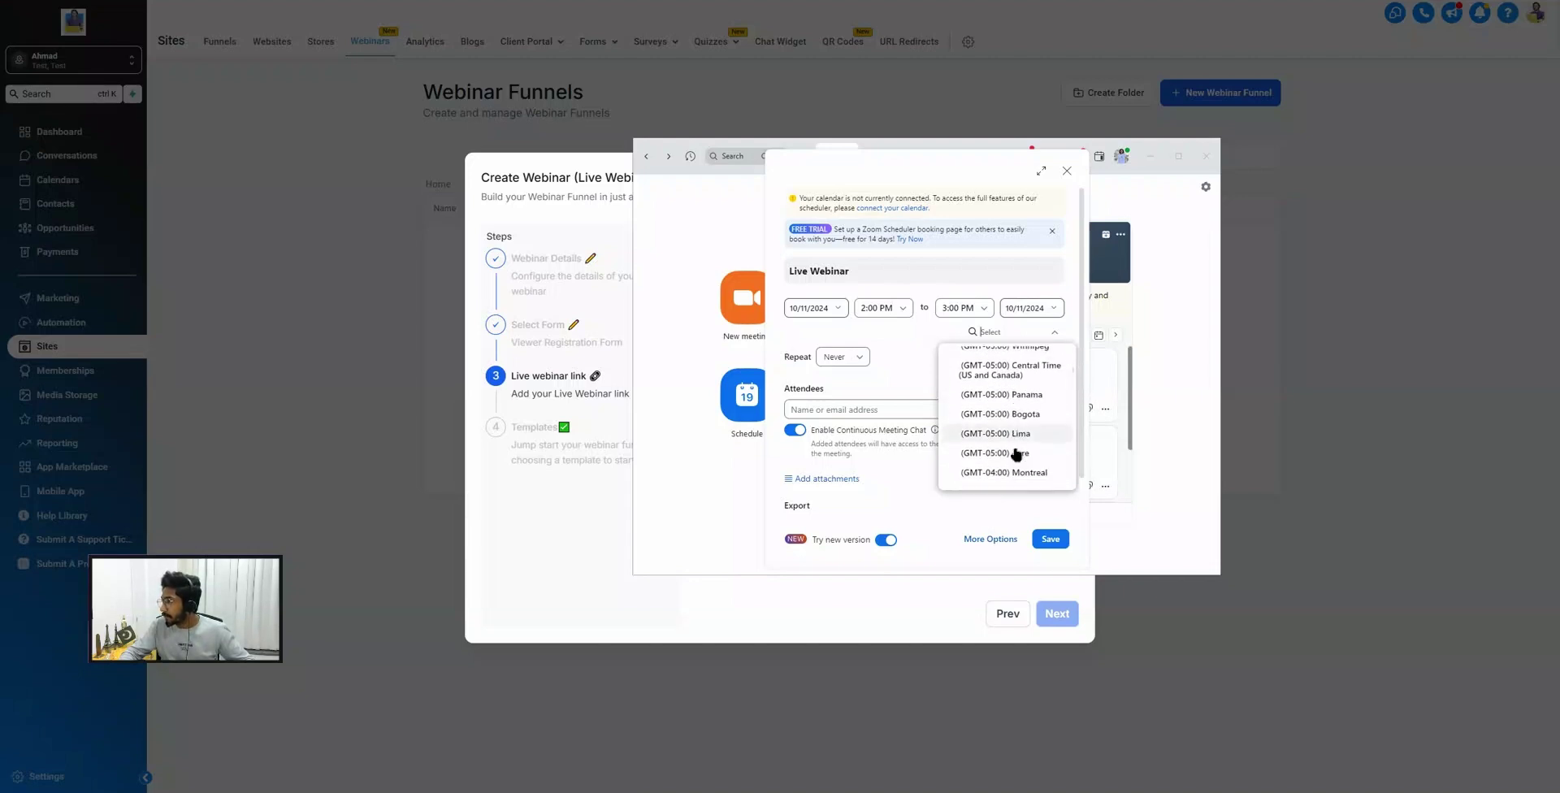
click(1005, 376)
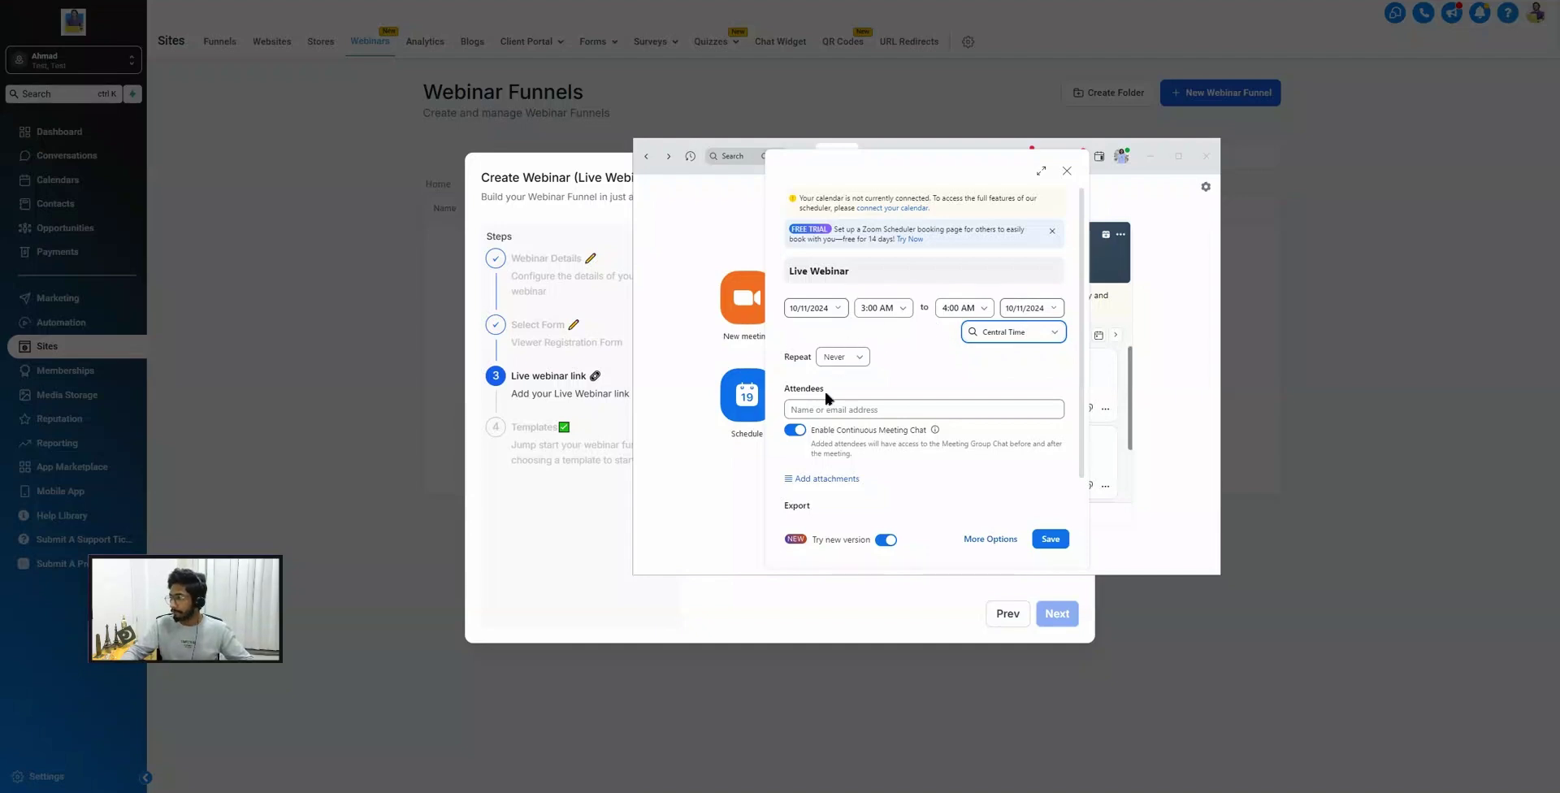
Save the scheduled meeting and authorize Zoom to access the first listed Google account for the calendar event.
scroll(824, 388, down, 1)
scroll(859, 411, up, 1)
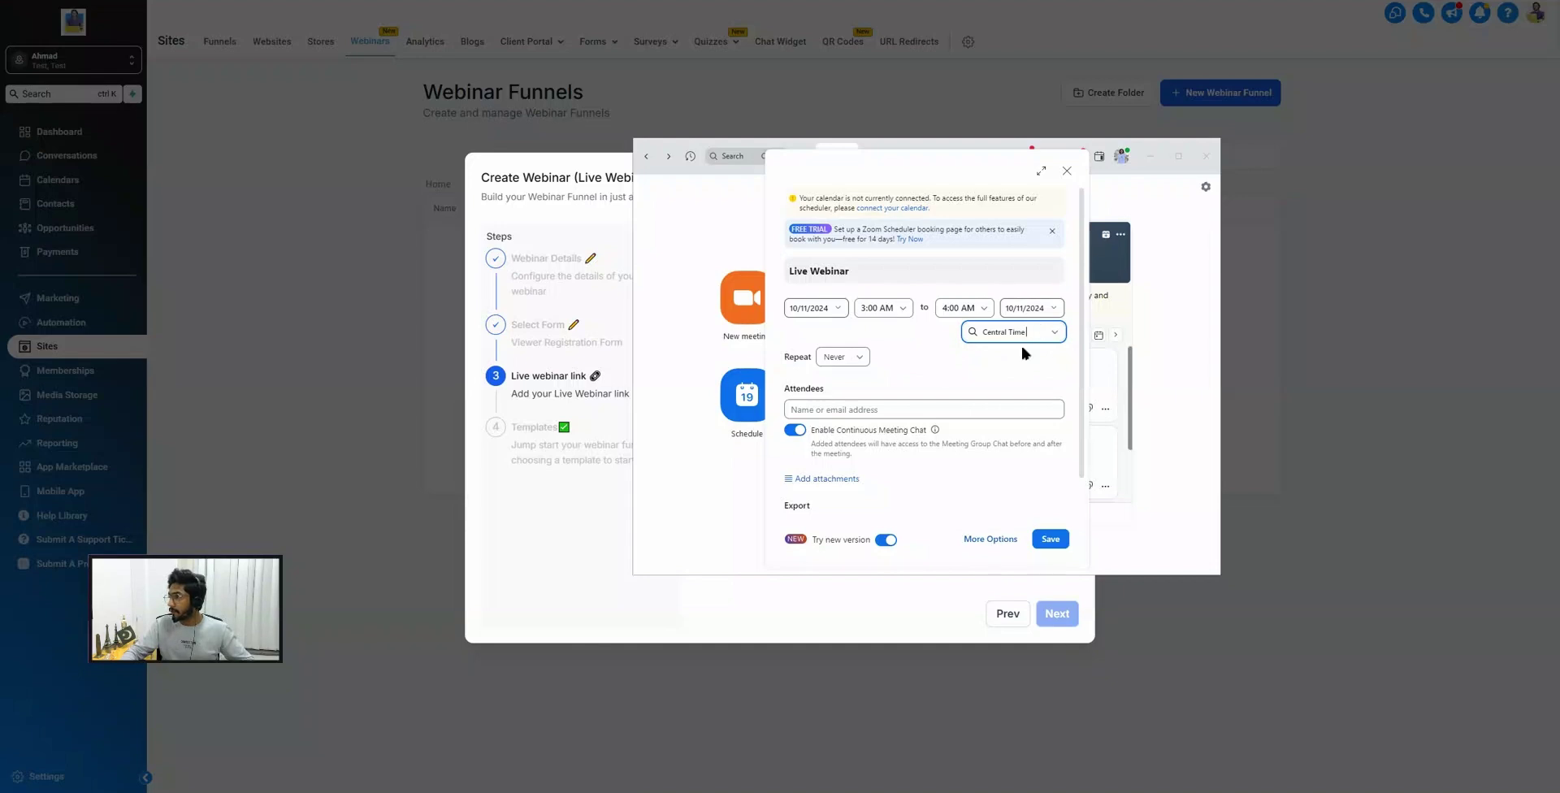
scroll(863, 437, down, 1)
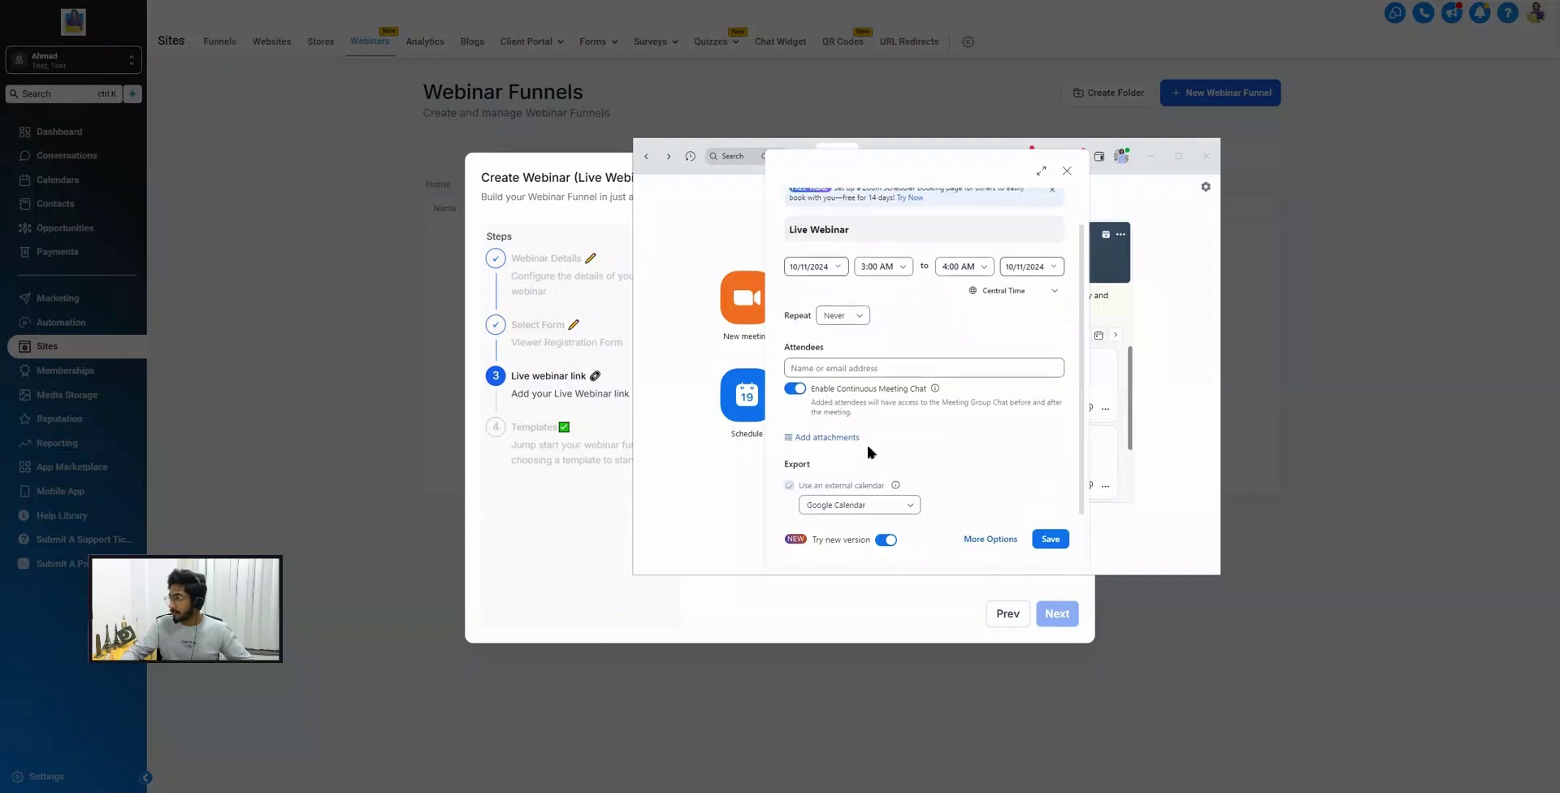
click(1051, 539)
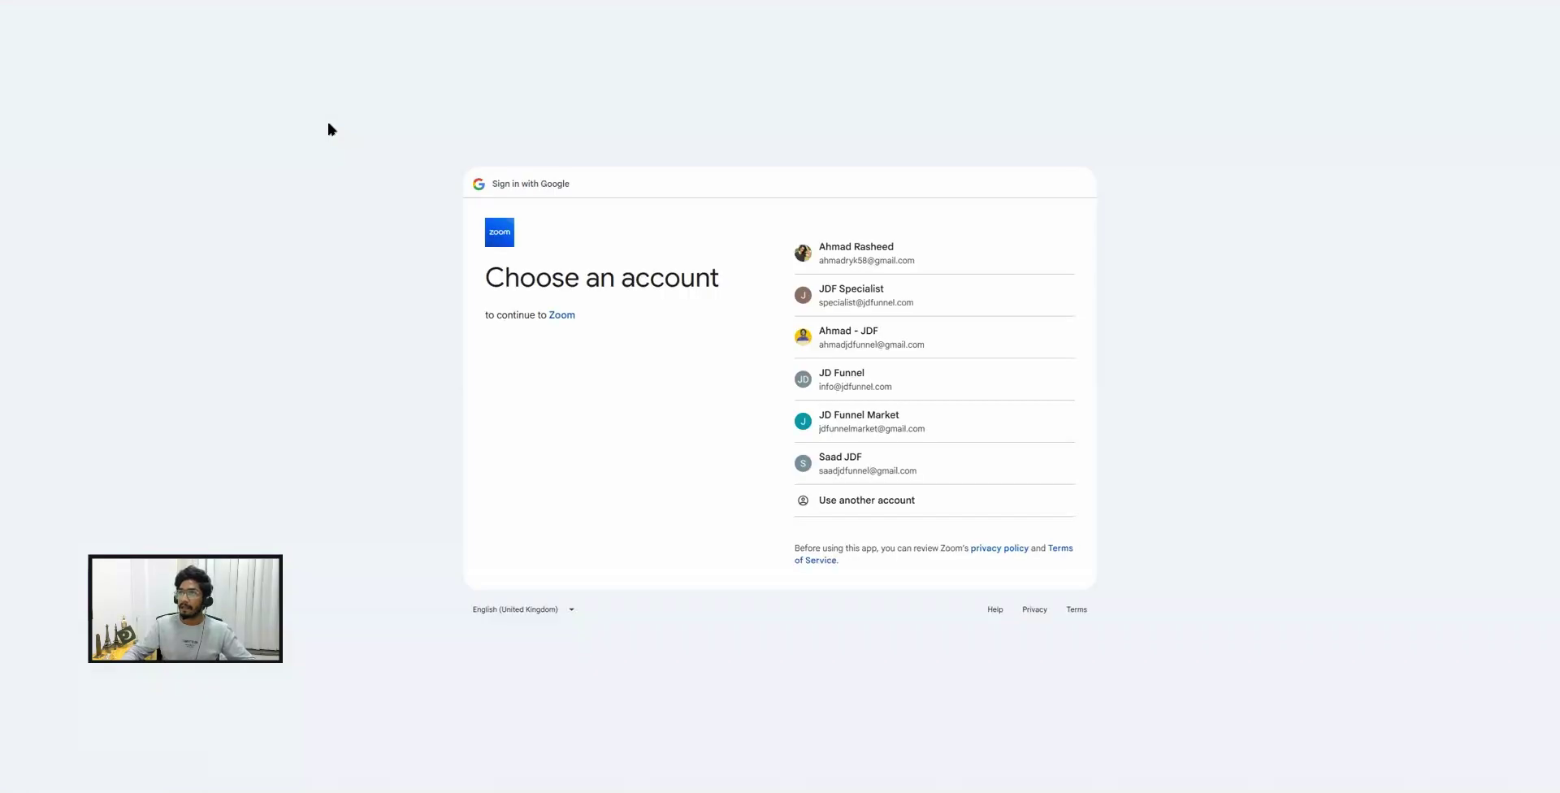
click(872, 254)
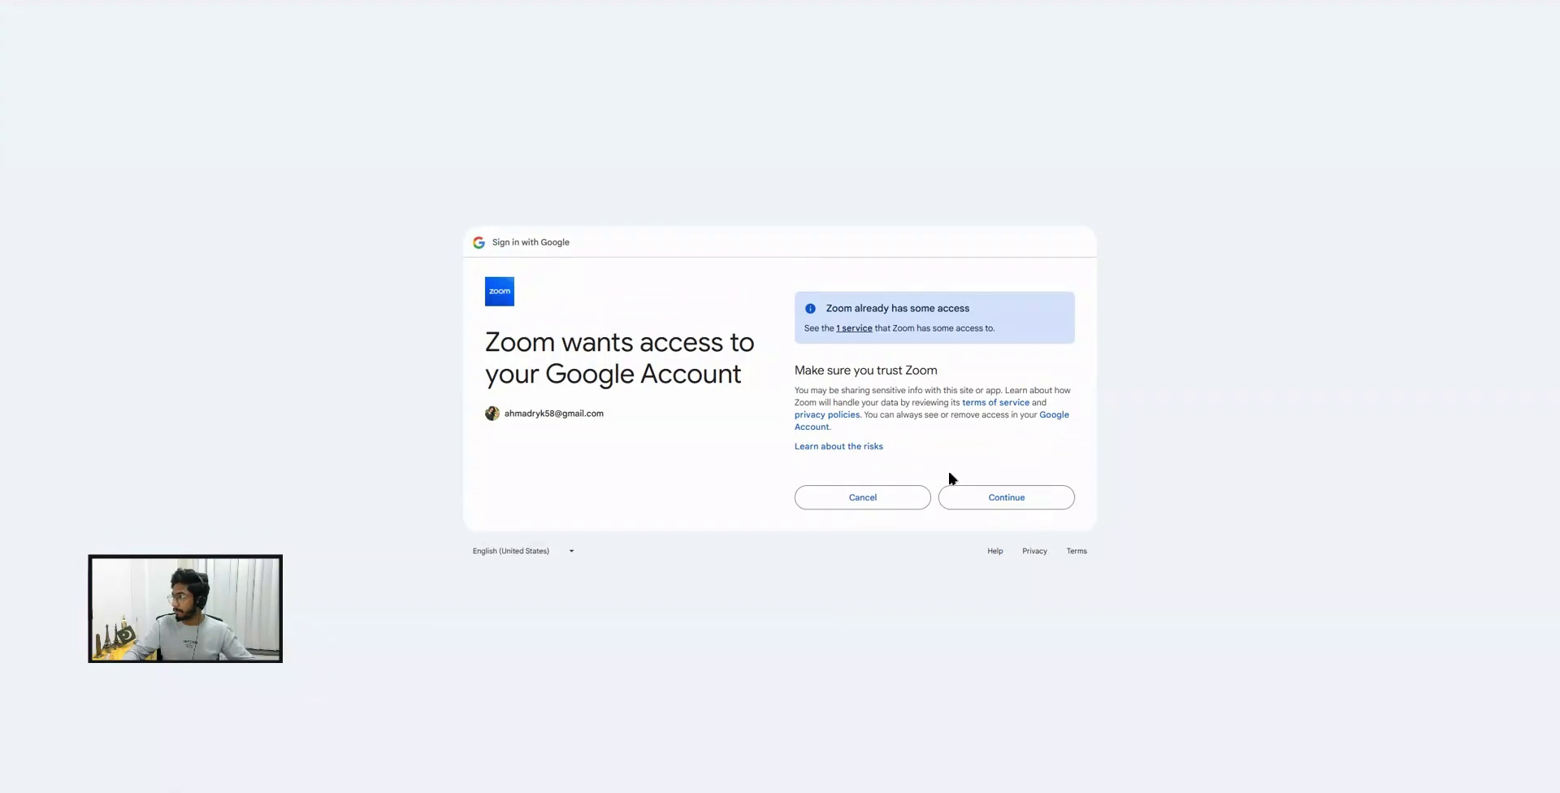
click(1016, 498)
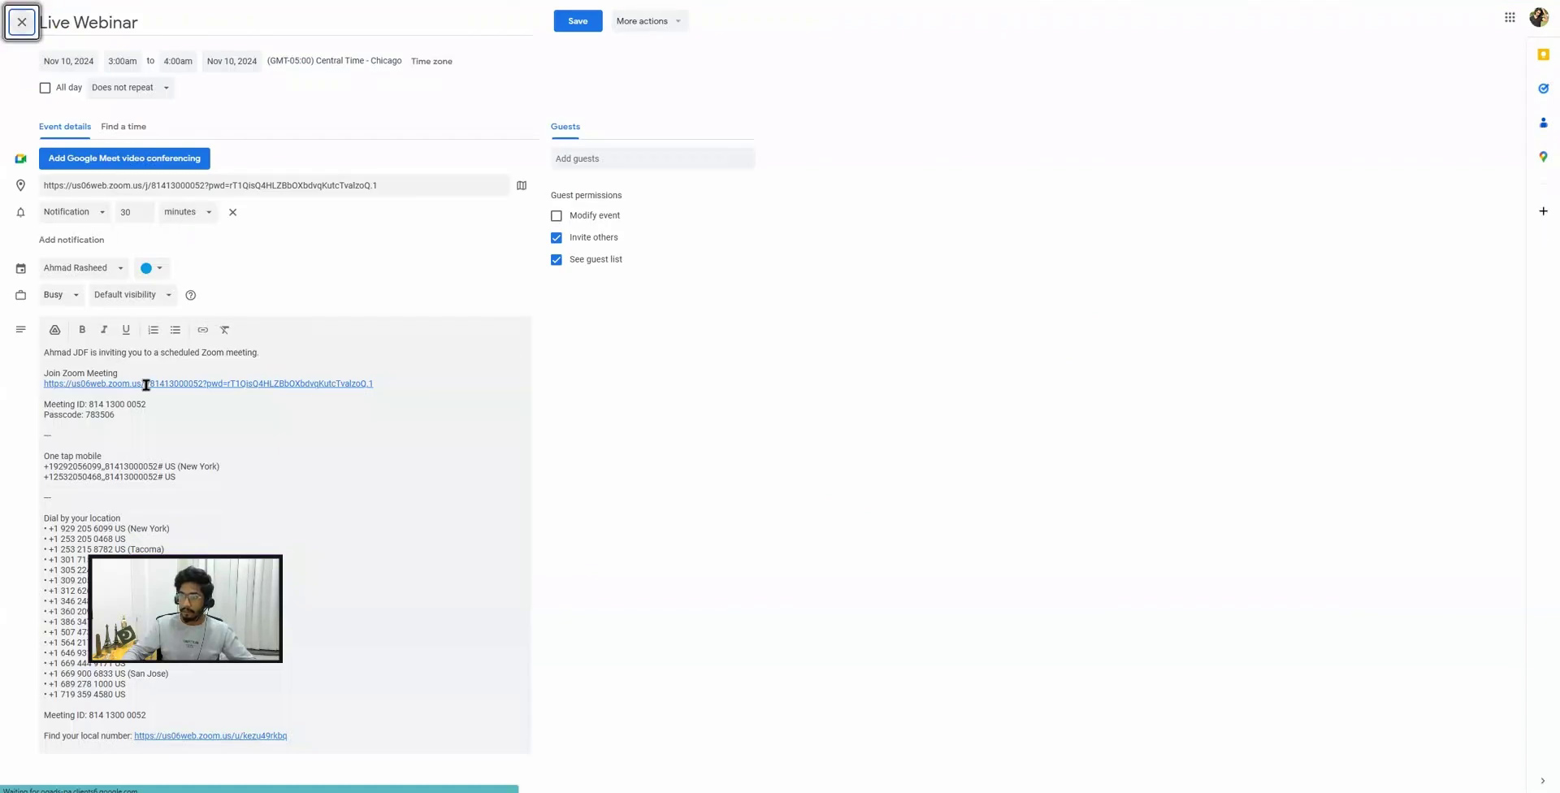
Copy the Zoom join link from the calendar event's description and paste it as the funnel's live webinar link.
triple_click(147, 386)
click(495, 81)
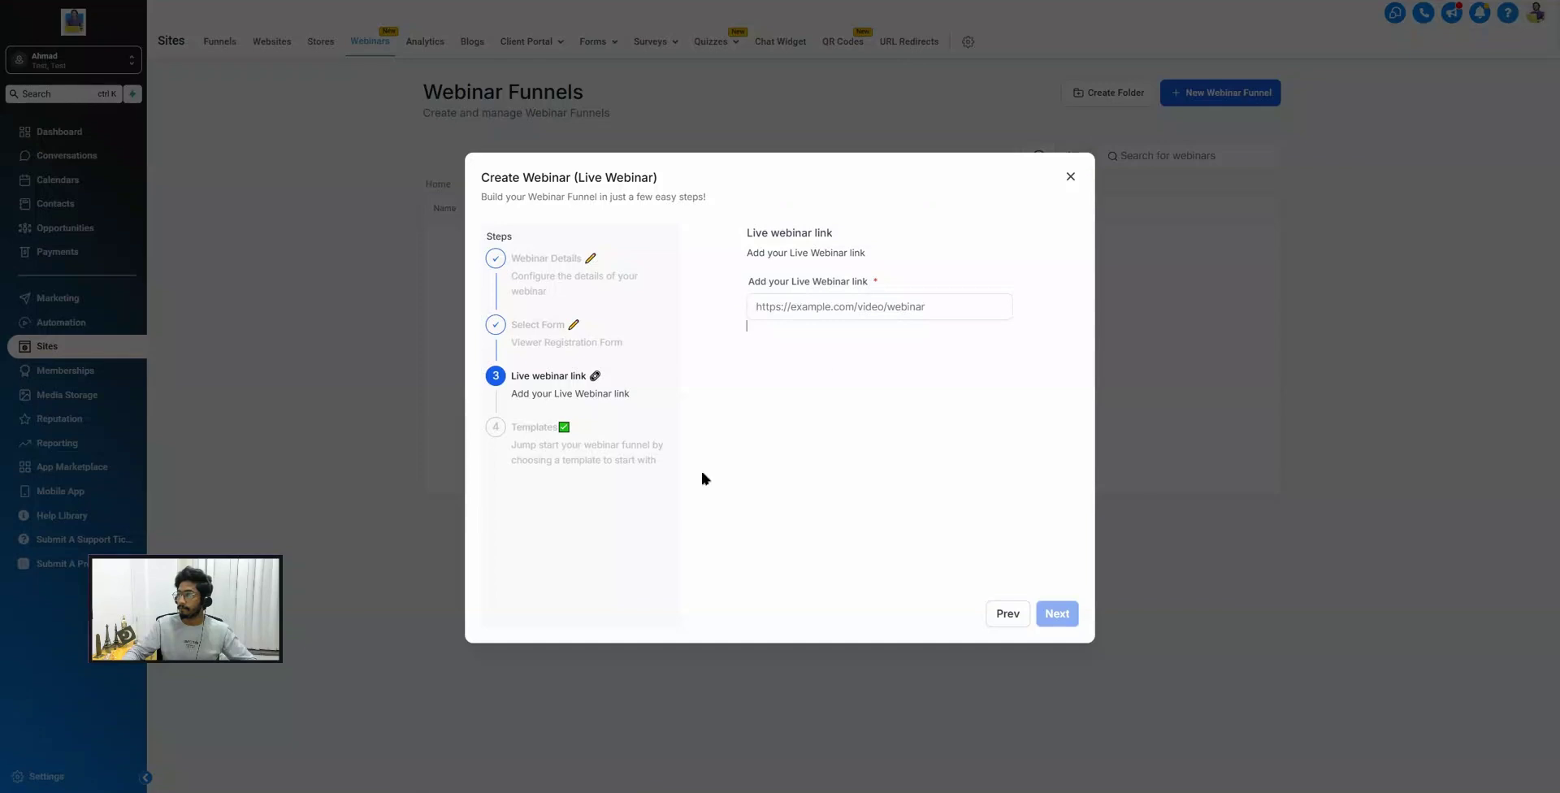
click(805, 309)
key(ctrl+v)
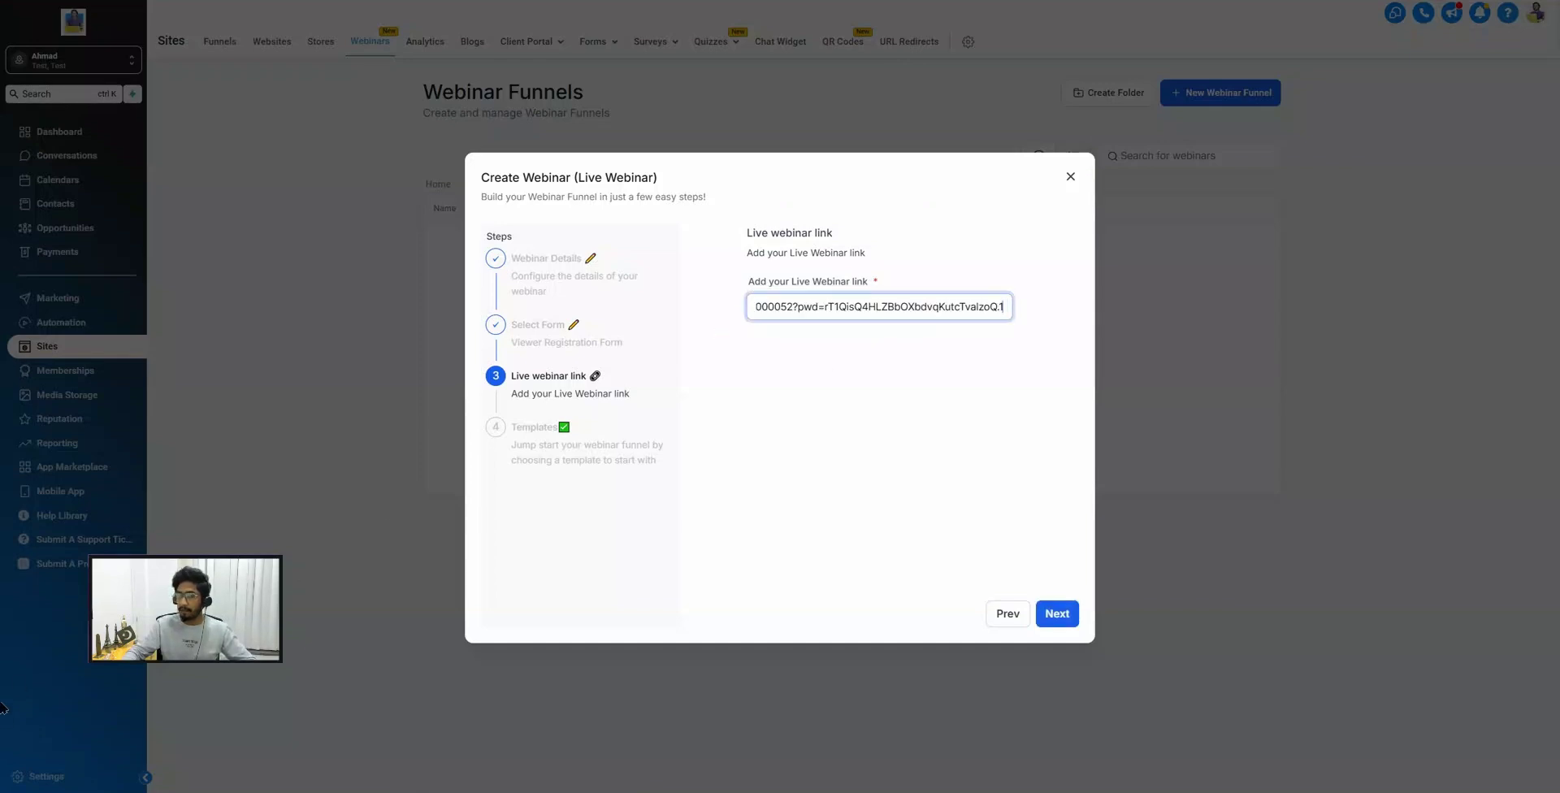
click(896, 500)
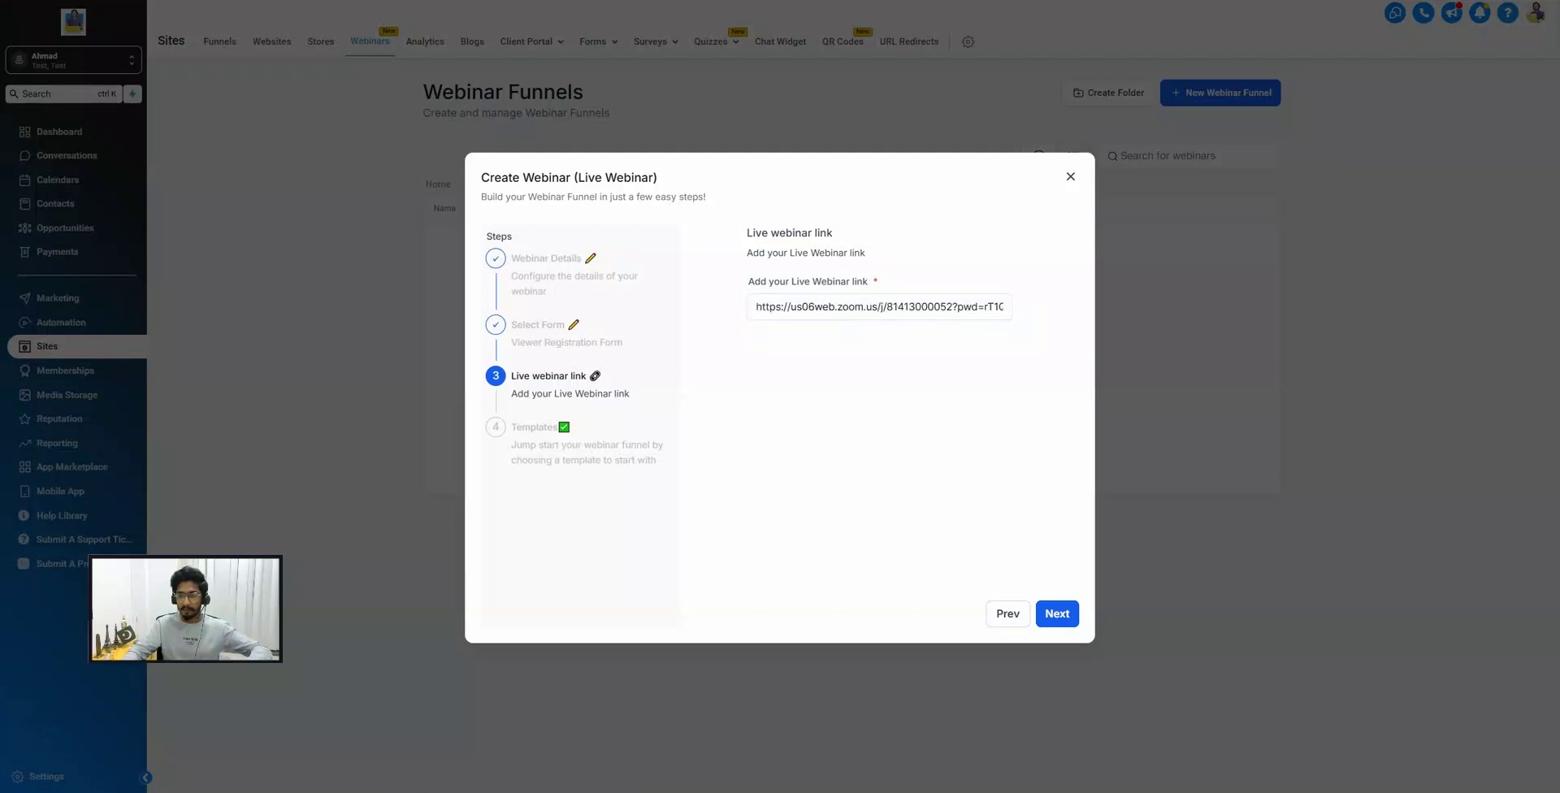
Continue to the templates and create the webinar funnel with the DIY Home Renovation template.
click(1054, 619)
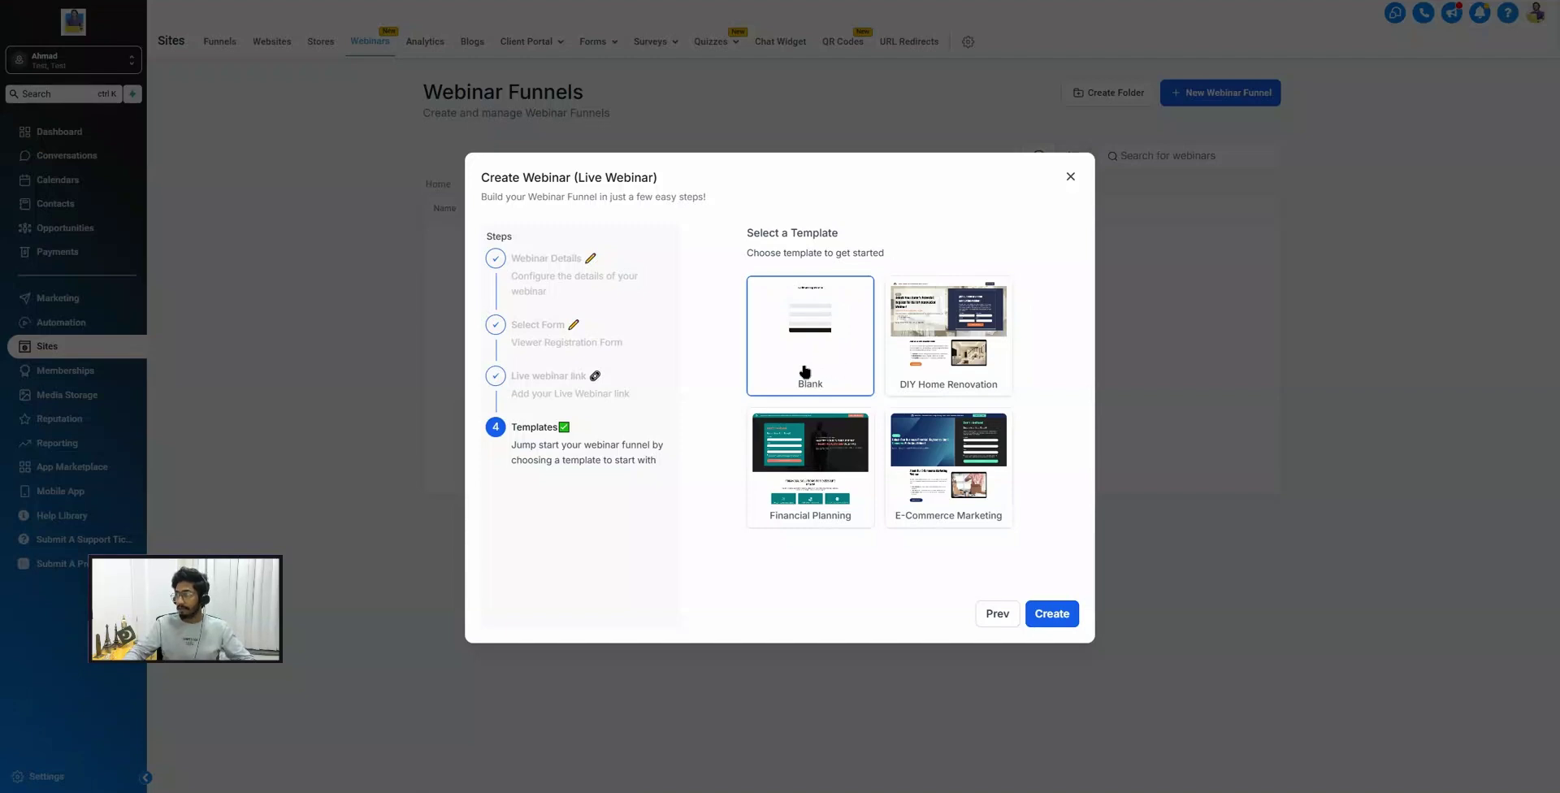
click(910, 355)
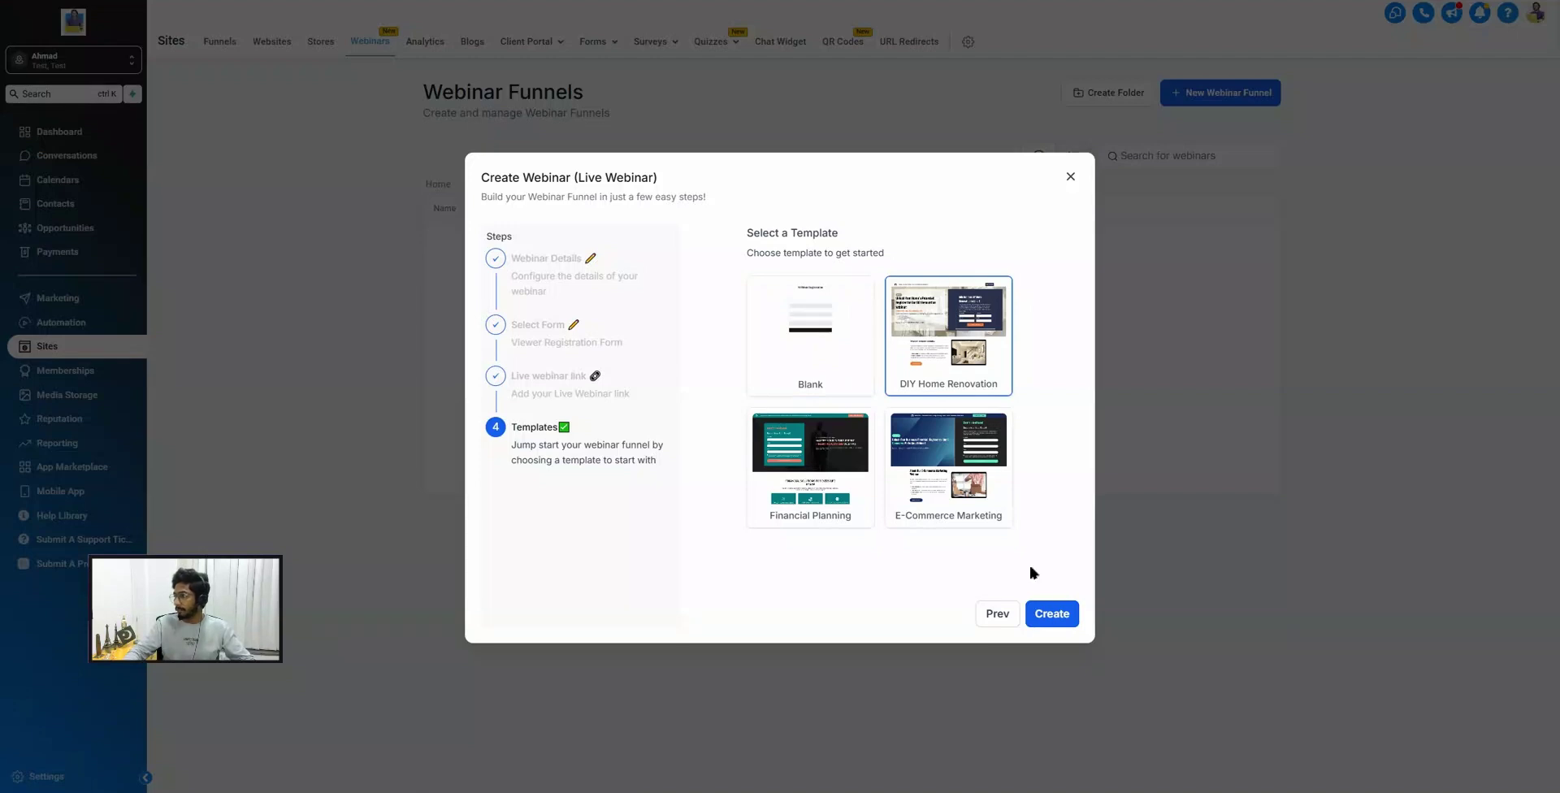
click(1055, 615)
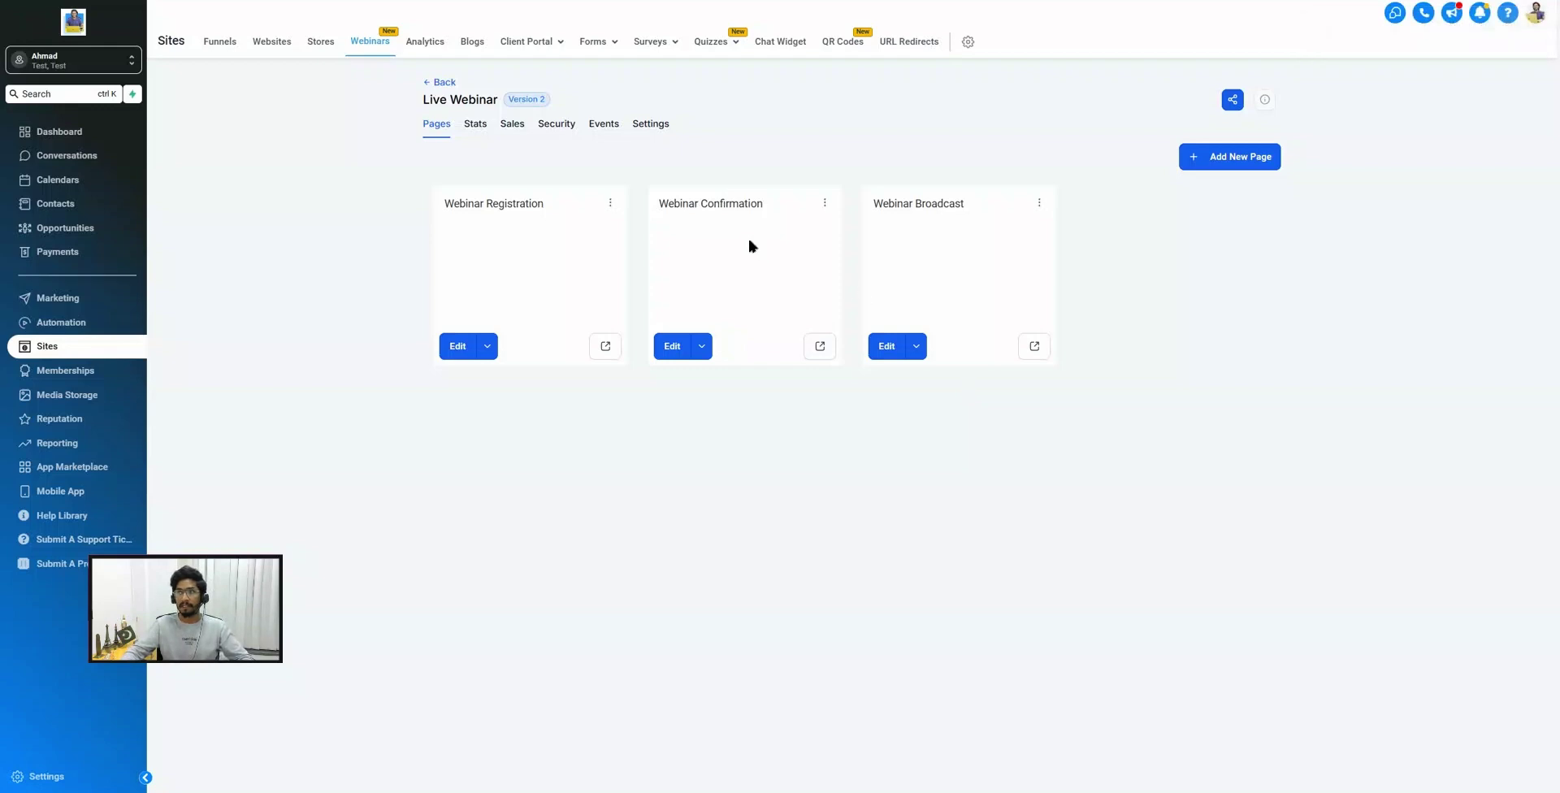
Open the account's domain settings and start connecting a new domain.
drag(122, 561, 214, 343)
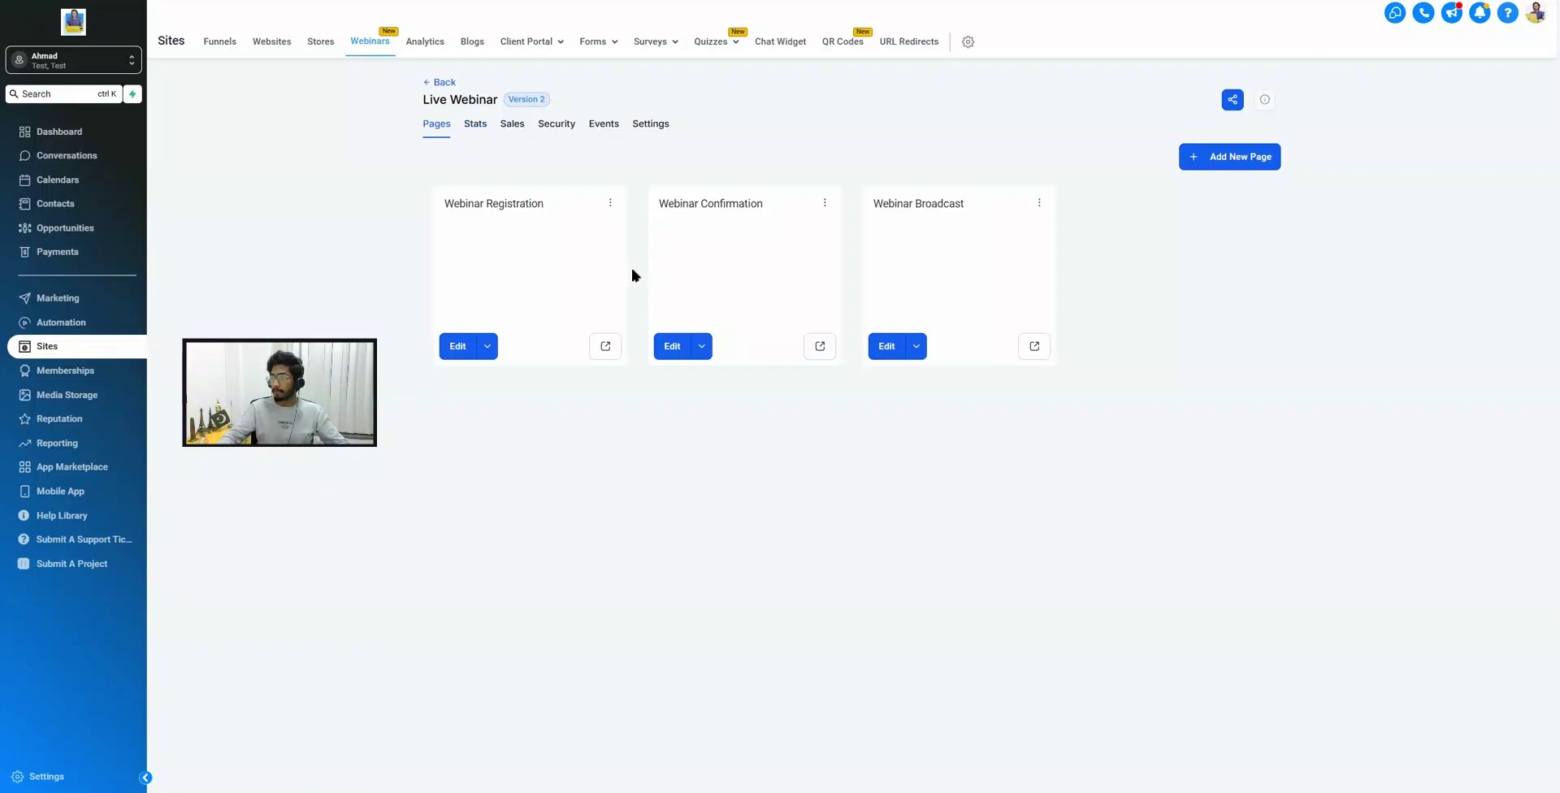
click(48, 776)
scroll(65, 510, down, 2)
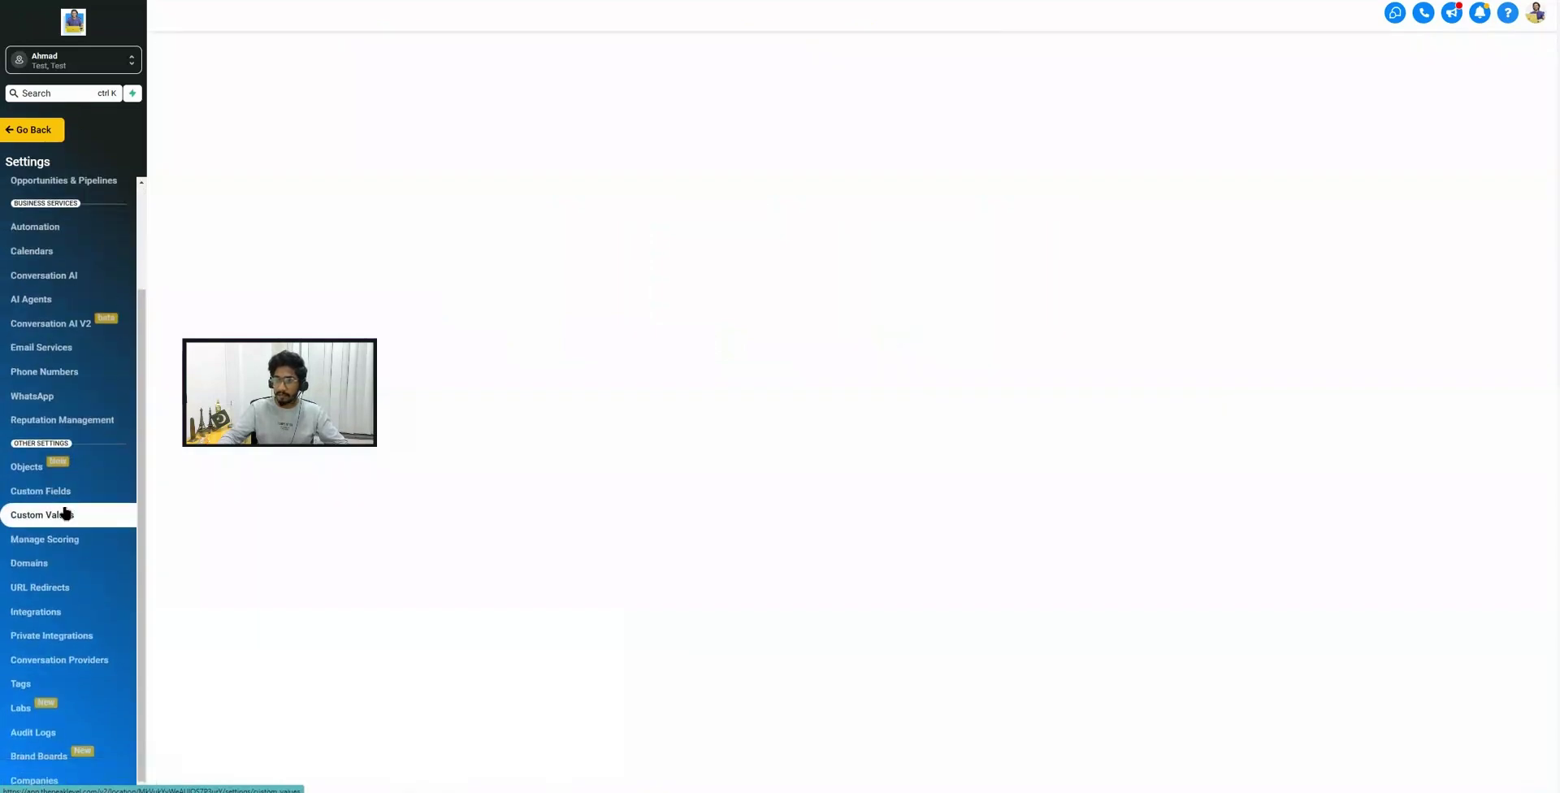
click(35, 562)
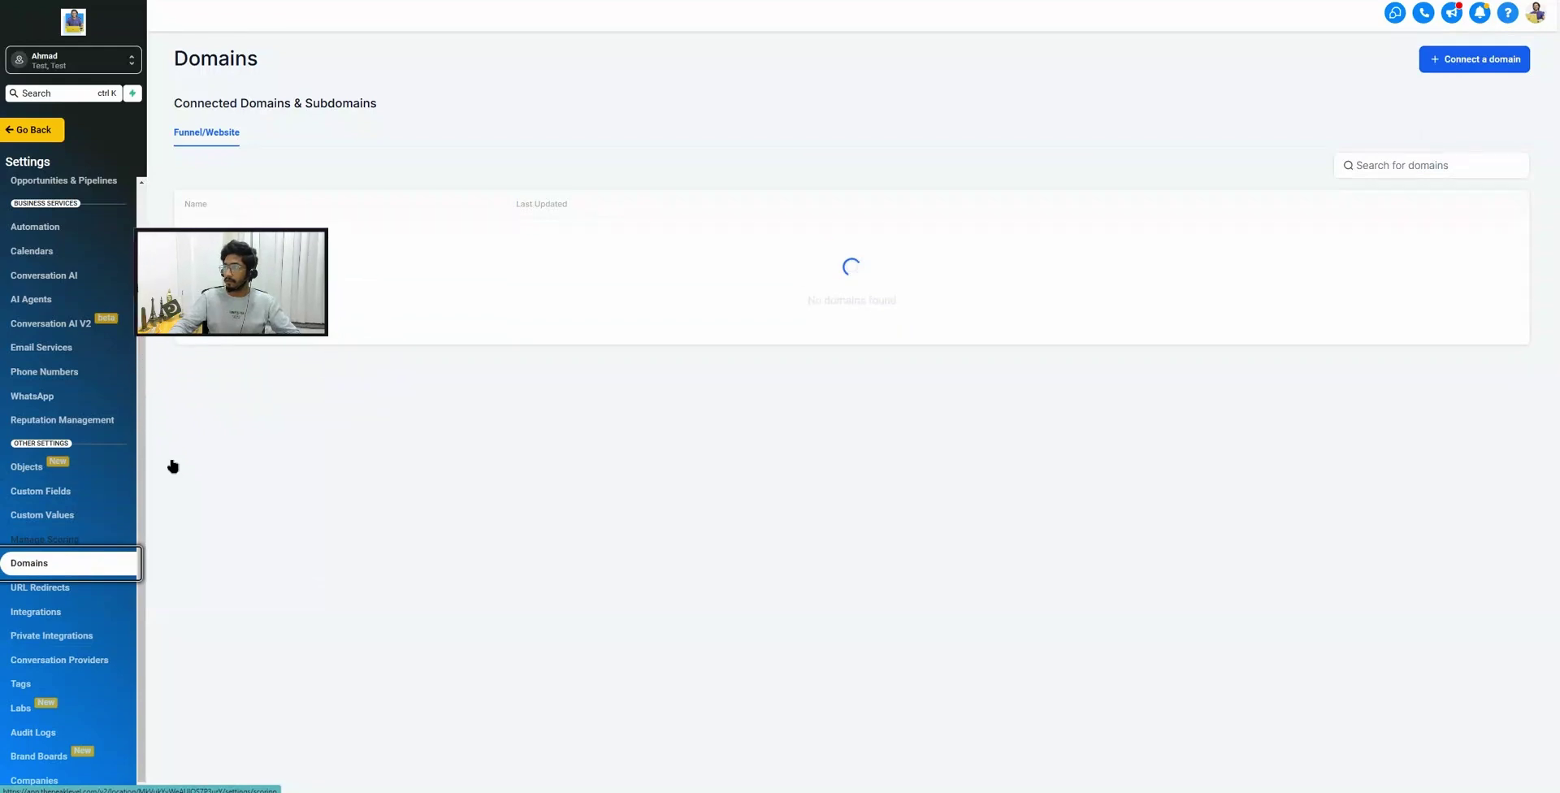
click(1474, 59)
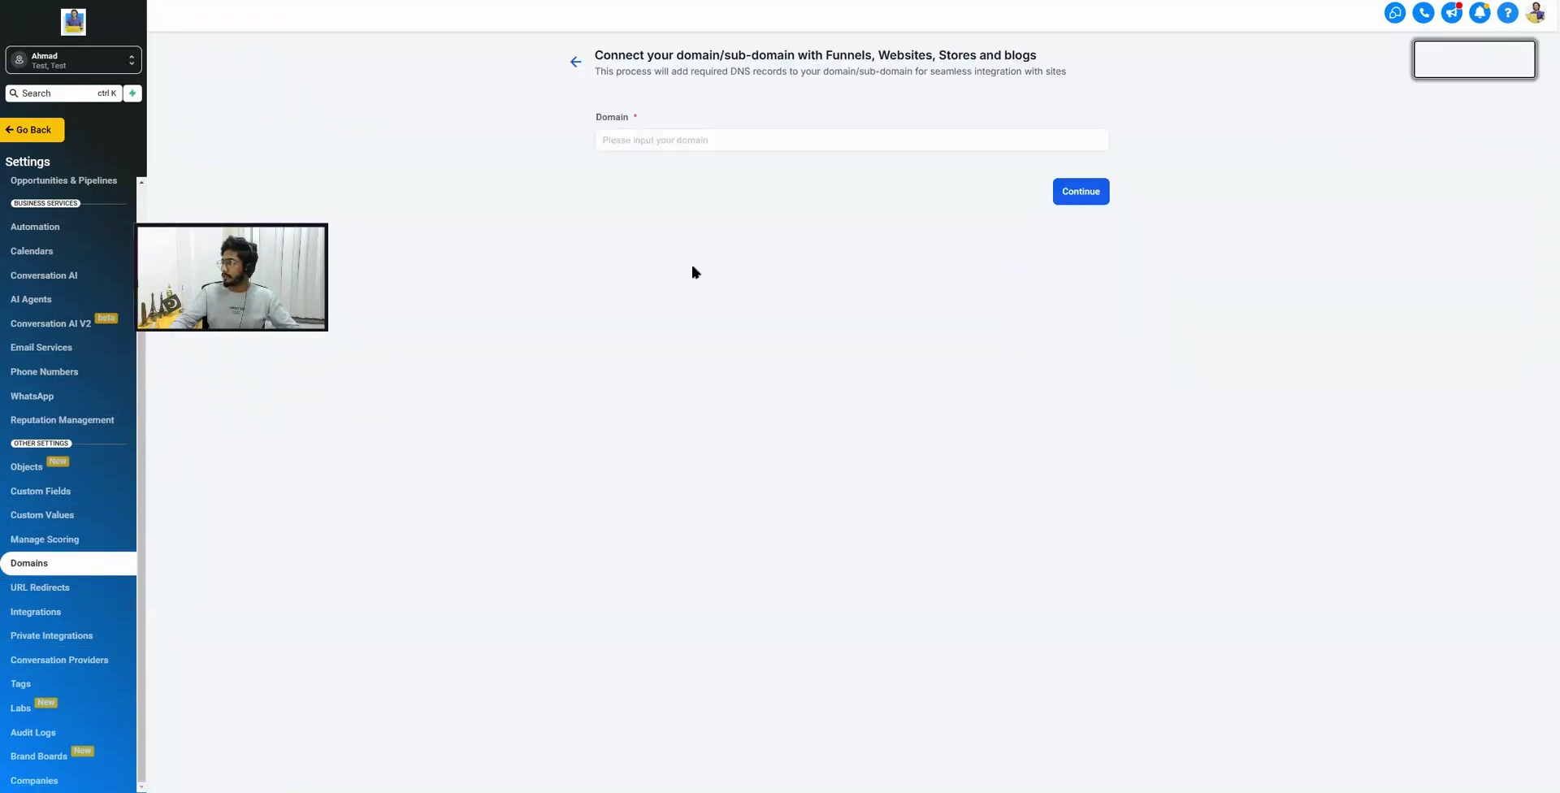
Submit webinar.ghlboy.com as the domain to connect, and switch to GoDaddy's DNS management for ghlboy.com.
click(650, 142)
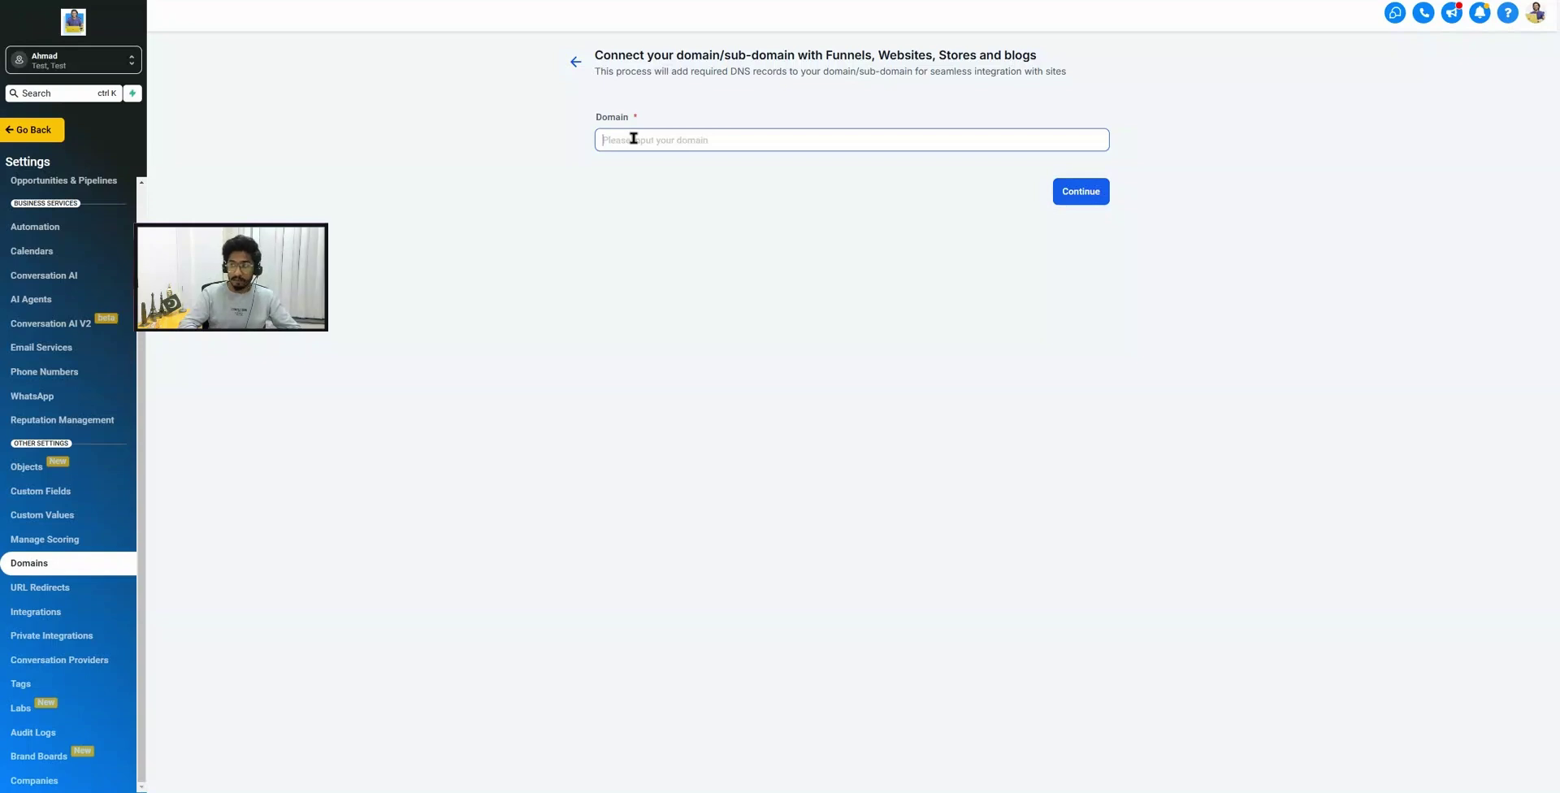
text(we)
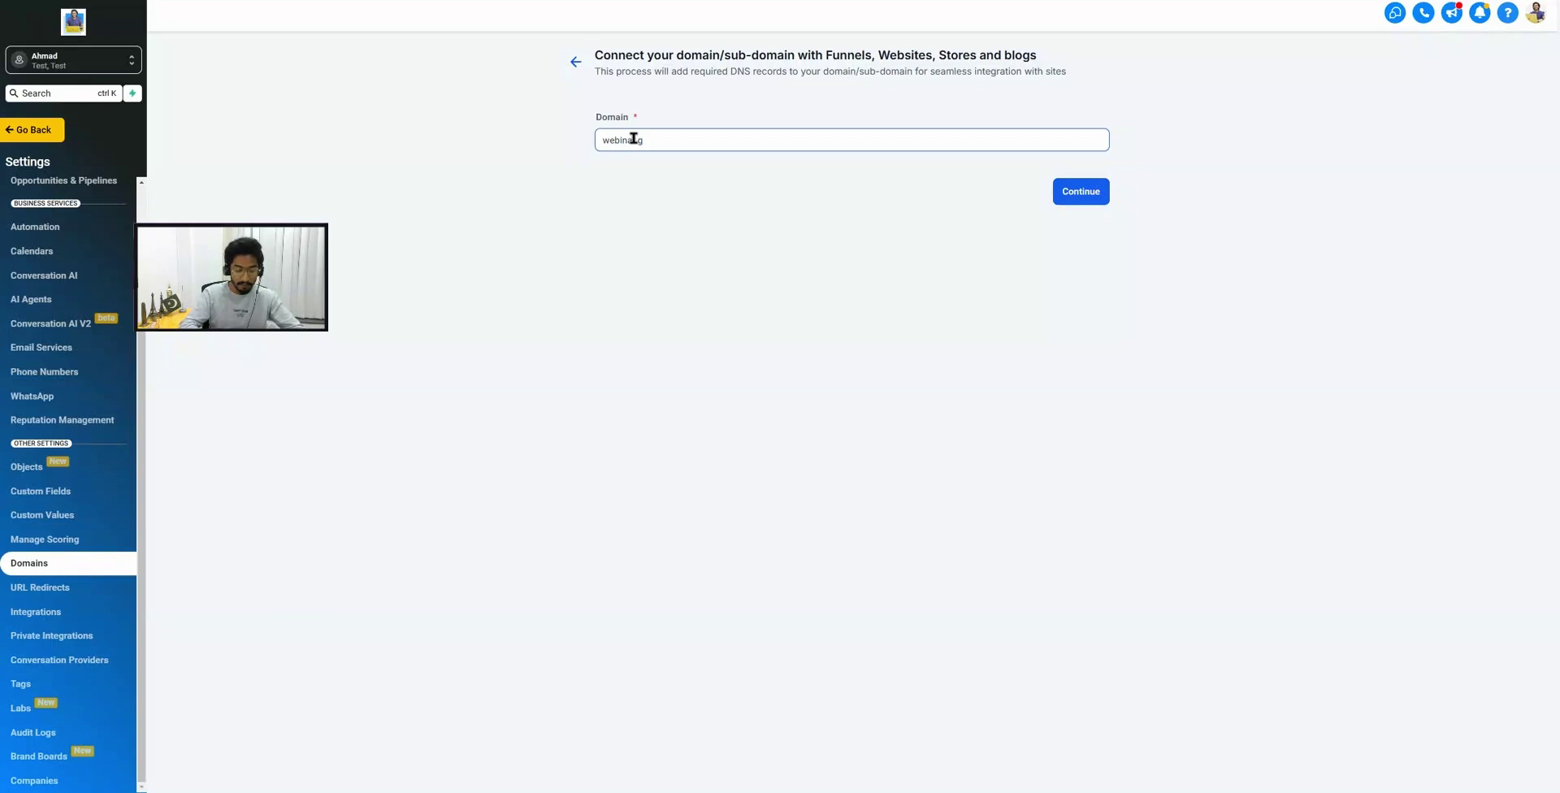
text(binar.ghlboy.com)
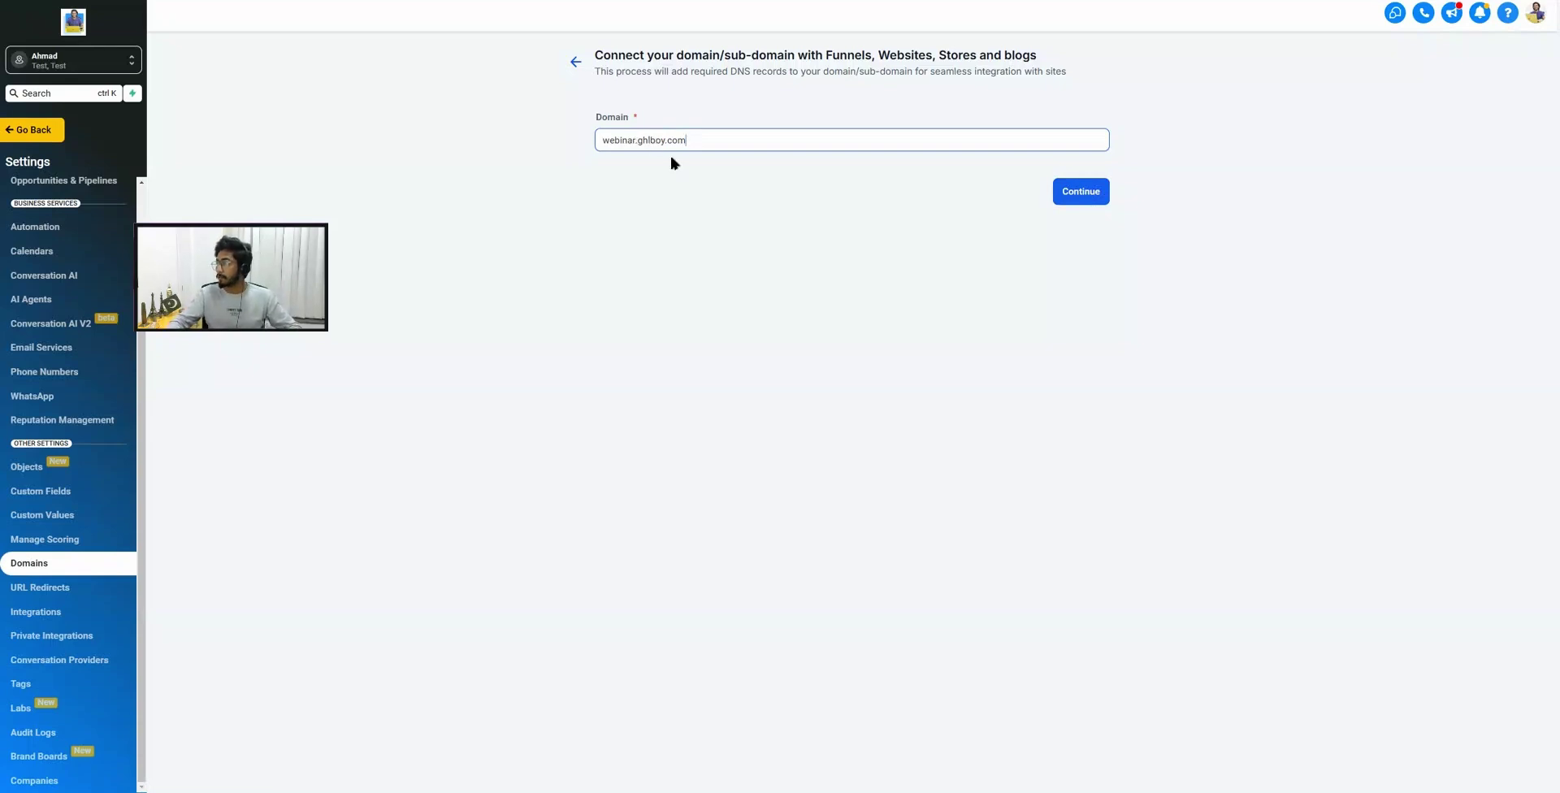
click(1078, 193)
click(685, 485)
click(940, 412)
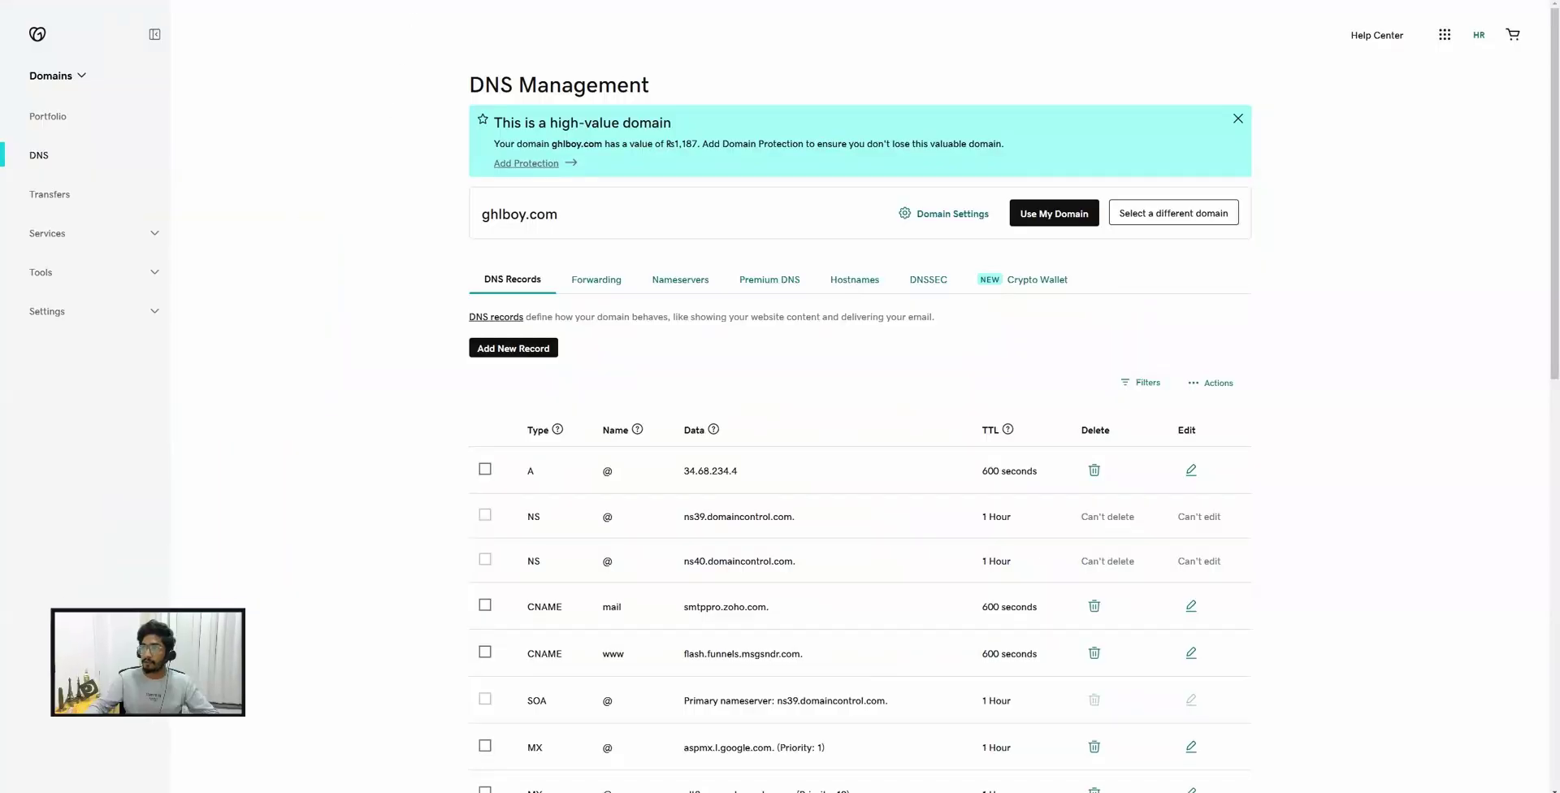
Save a CNAME record named webinar with the value sites.ludicrous.cloud in GoDaddy, and verify the domain's records in HighLevel.
click(533, 349)
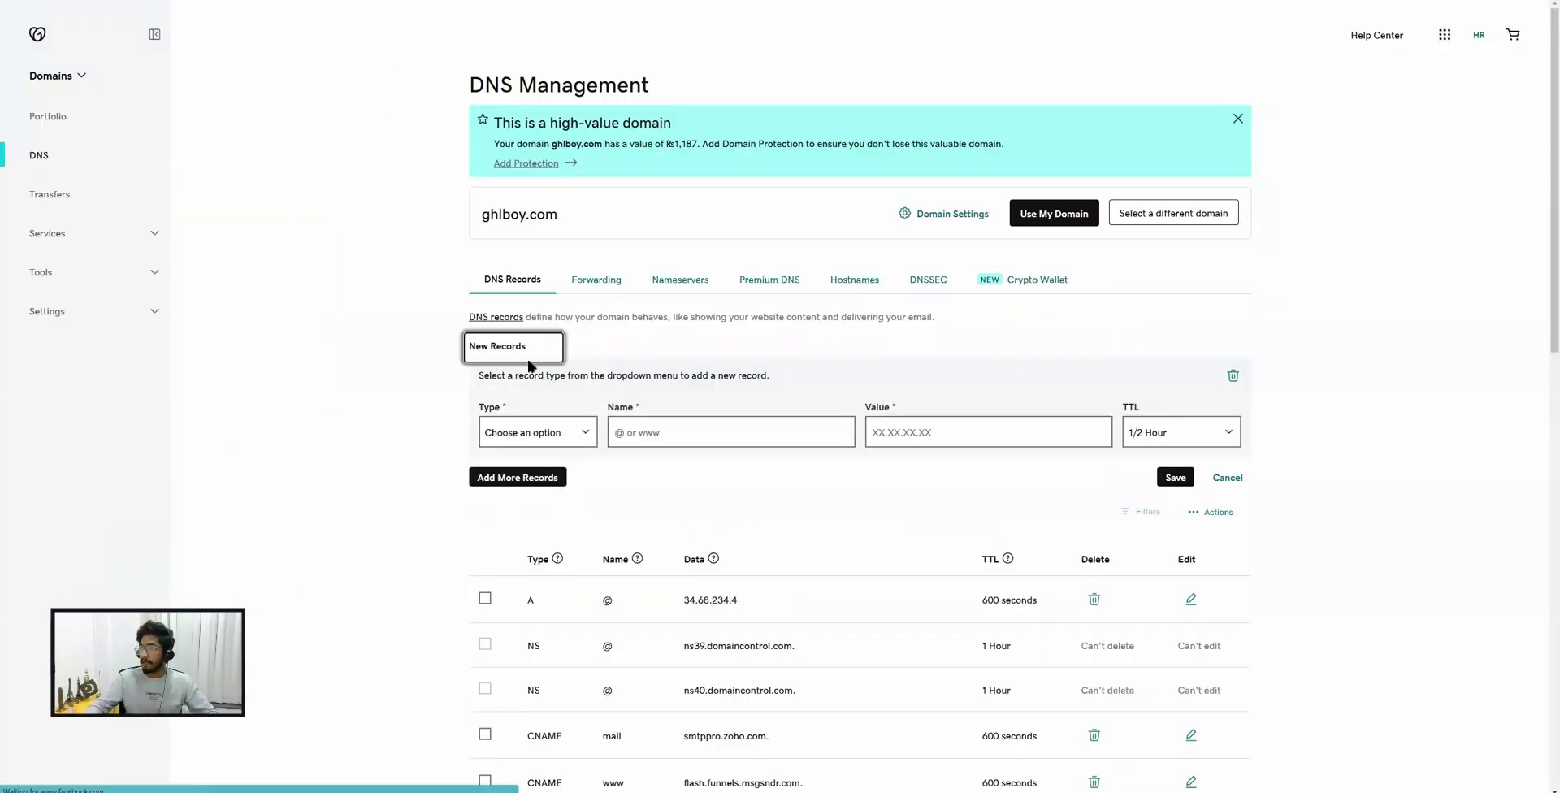
click(544, 433)
click(525, 506)
click(708, 437)
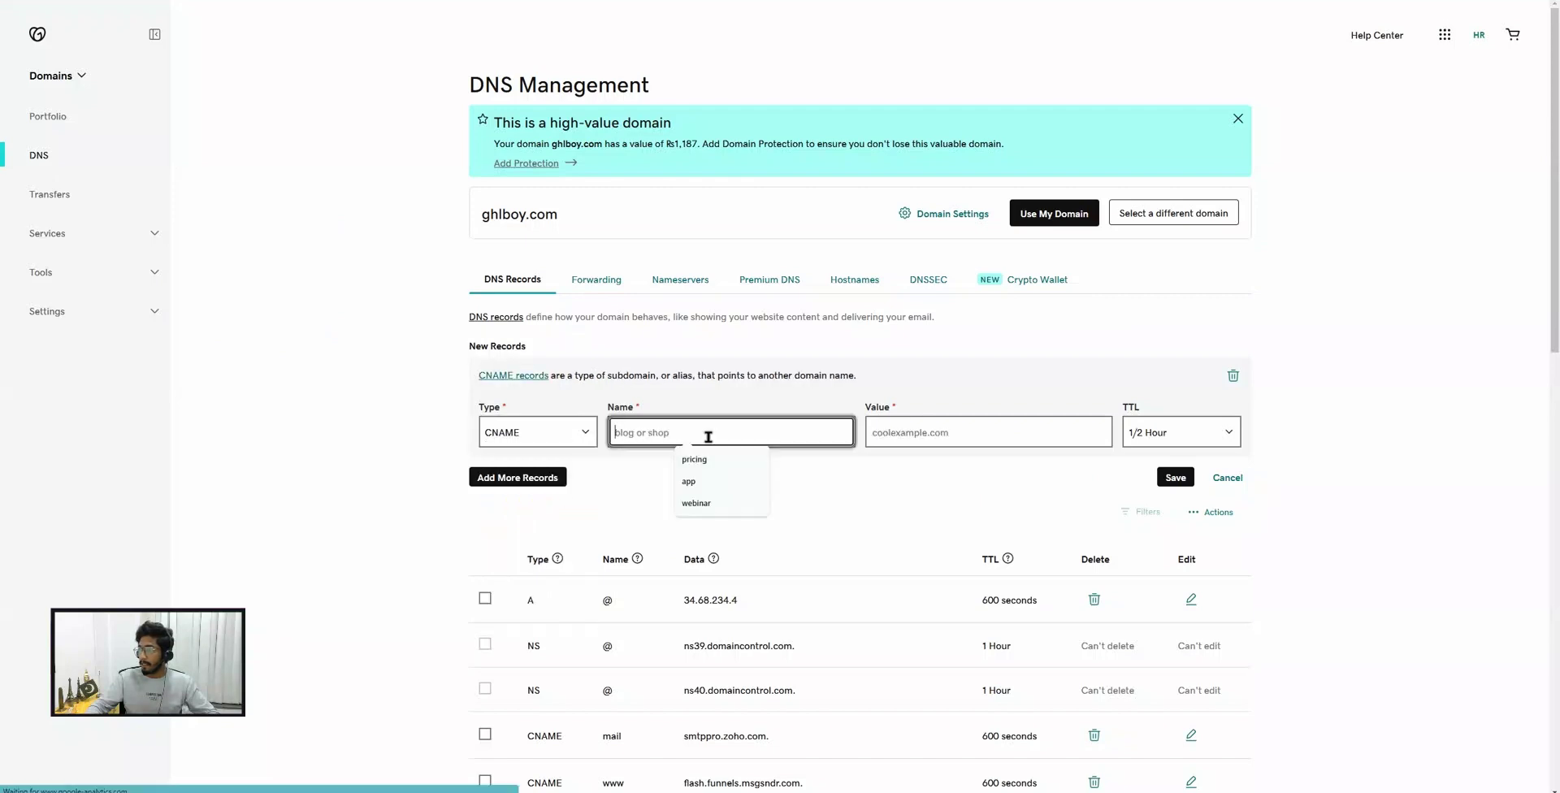
text(webinar)
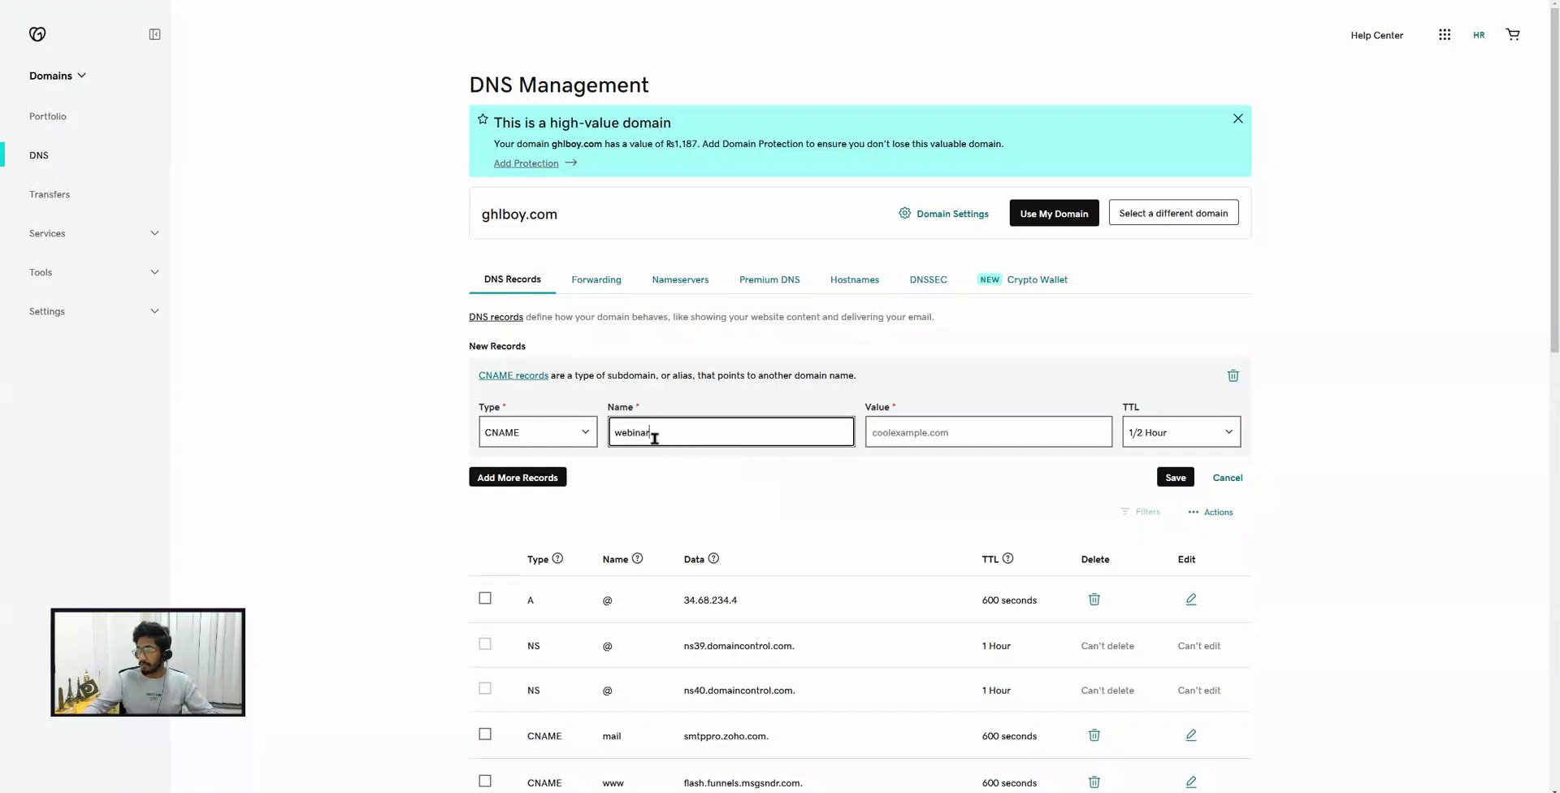
click(899, 432)
key(Down)
key(Return)
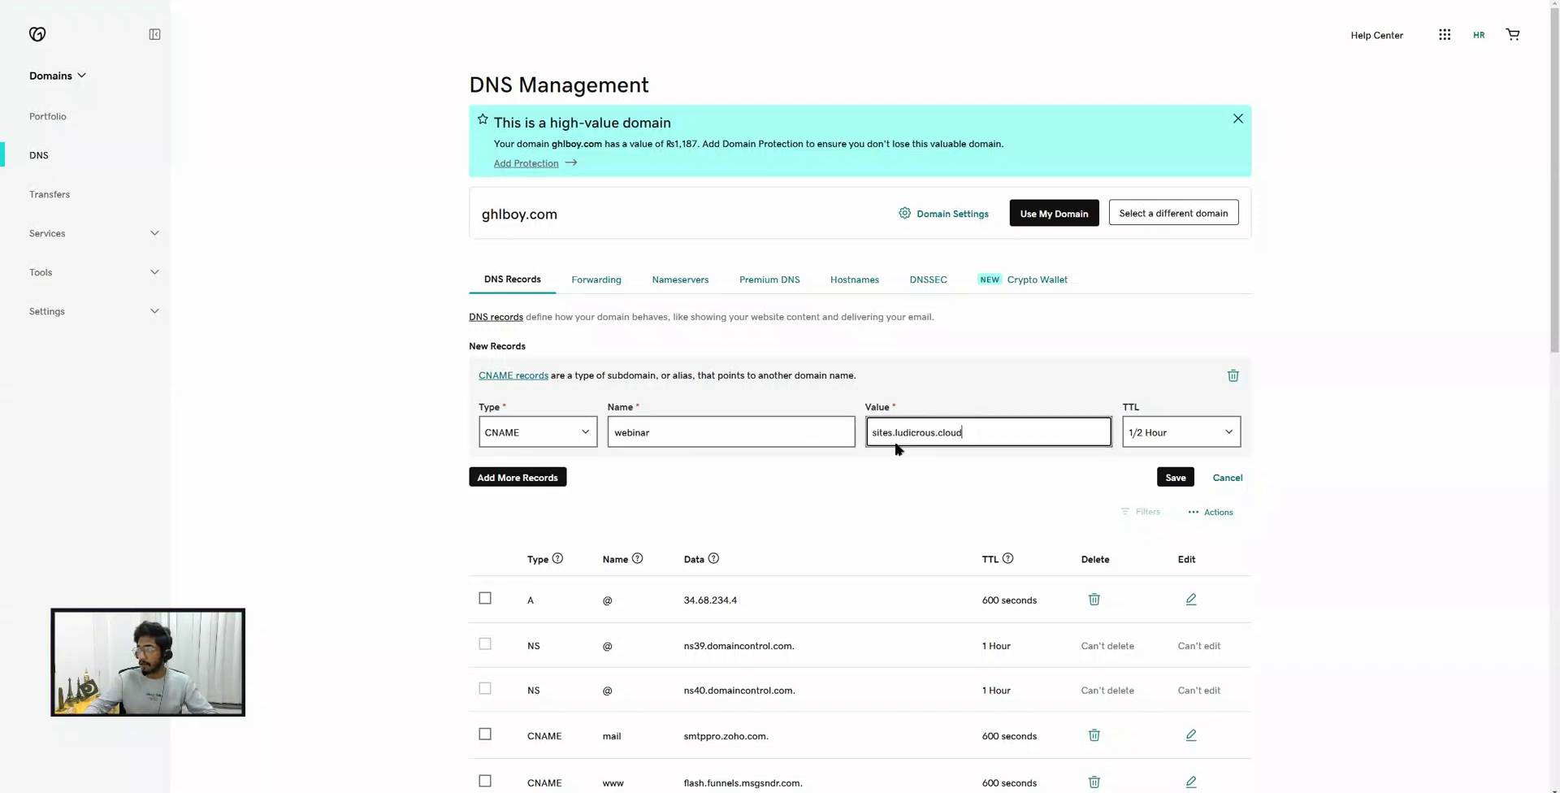
click(1175, 477)
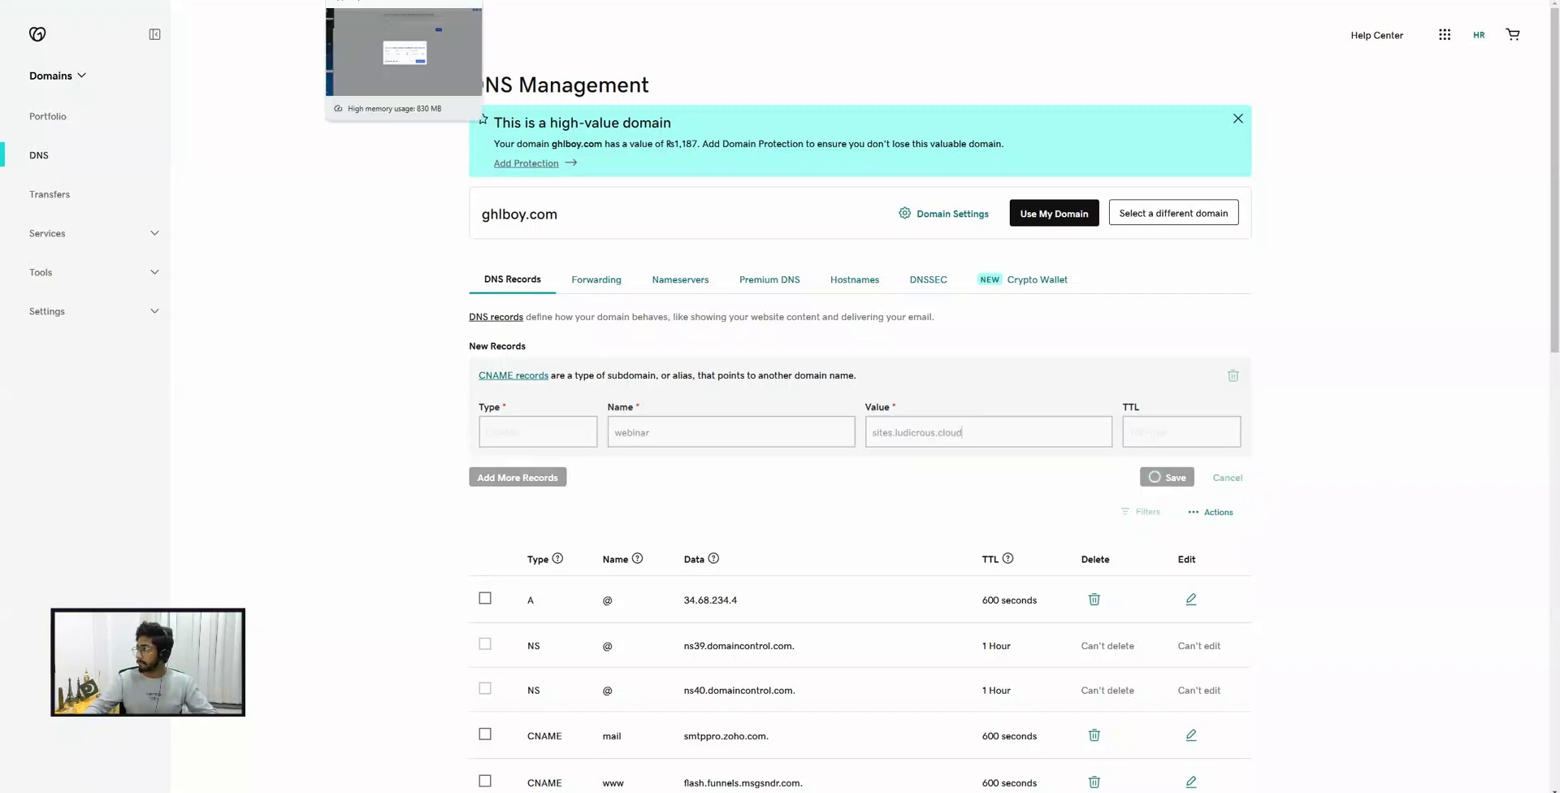
key(ctrl+Tab)
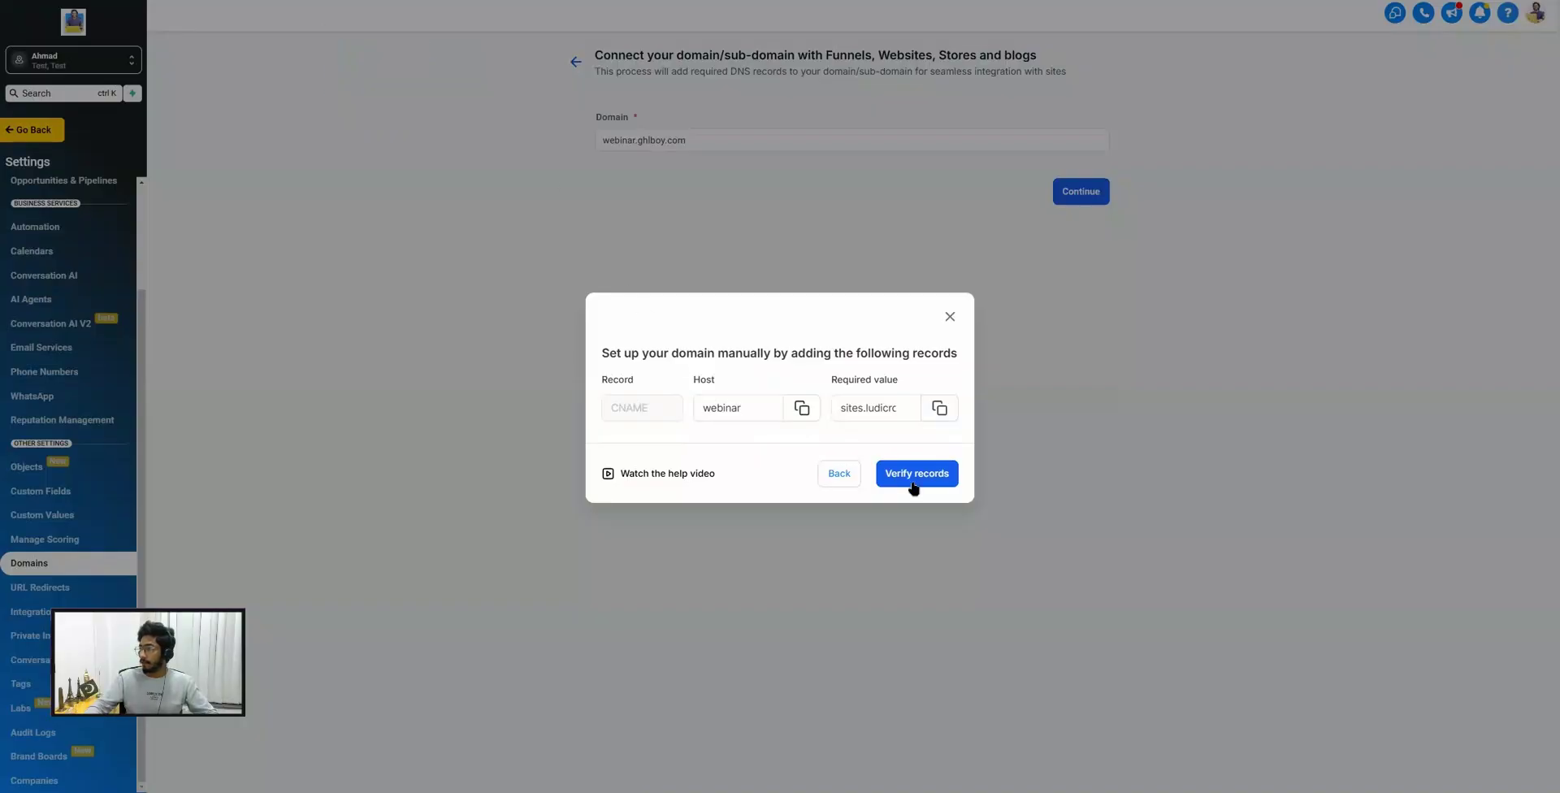
click(914, 479)
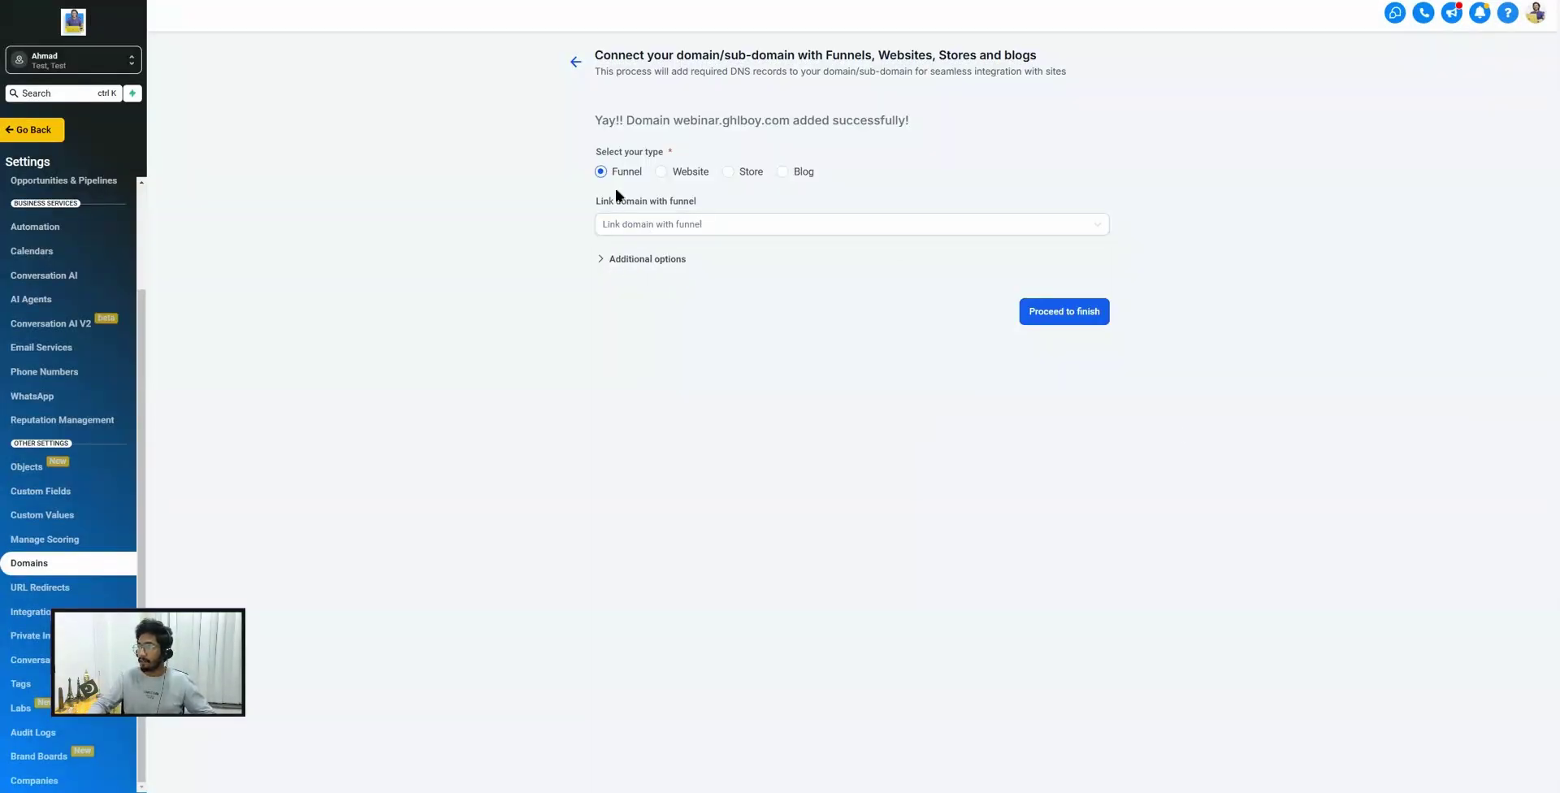
Check which funnels and websites can be linked to the new domain, and leave the domain setup without linking one.
click(644, 224)
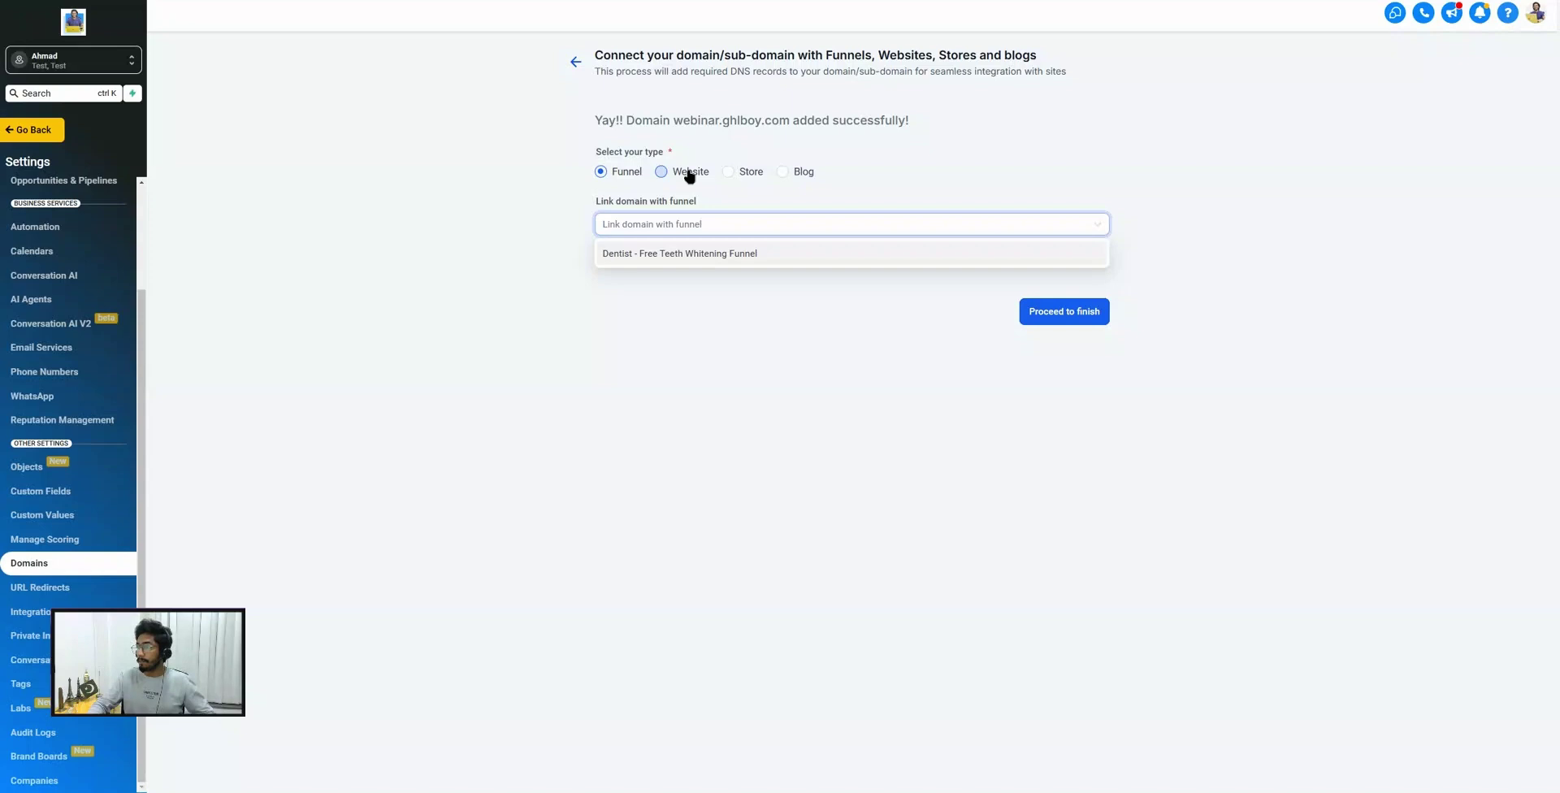
click(689, 176)
click(624, 228)
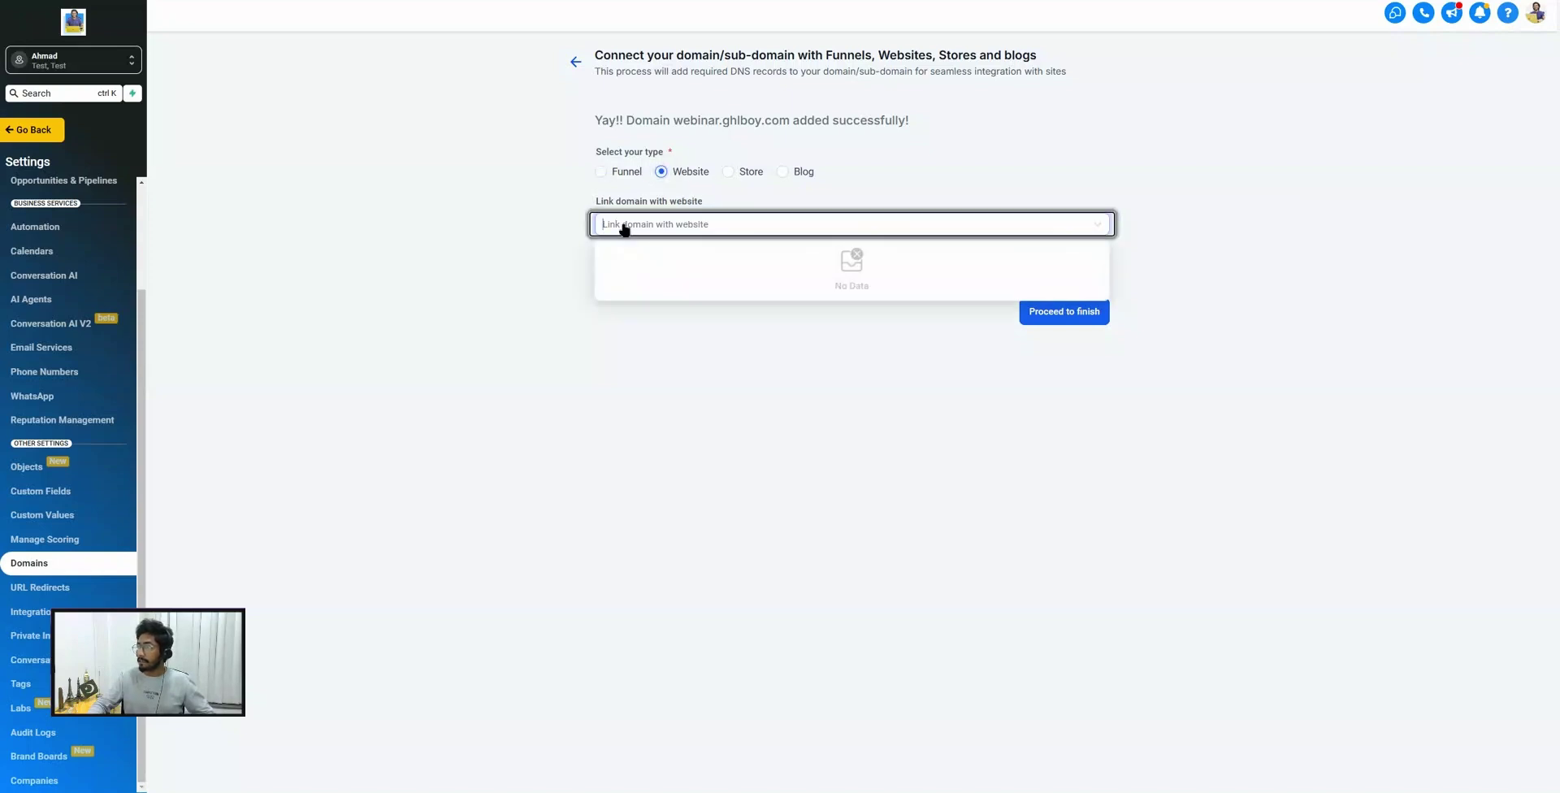
click(612, 174)
click(641, 225)
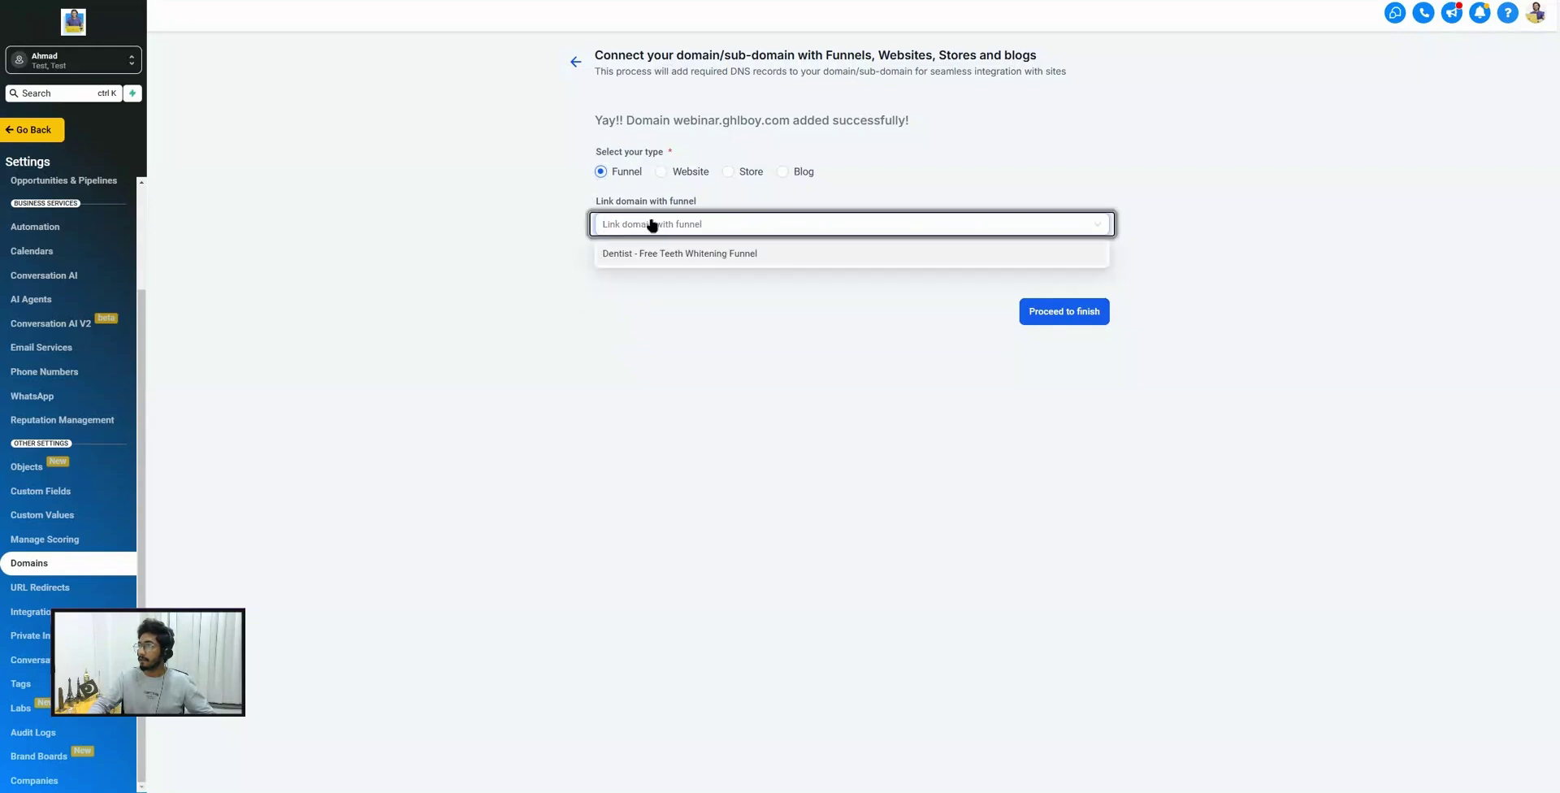
click(695, 174)
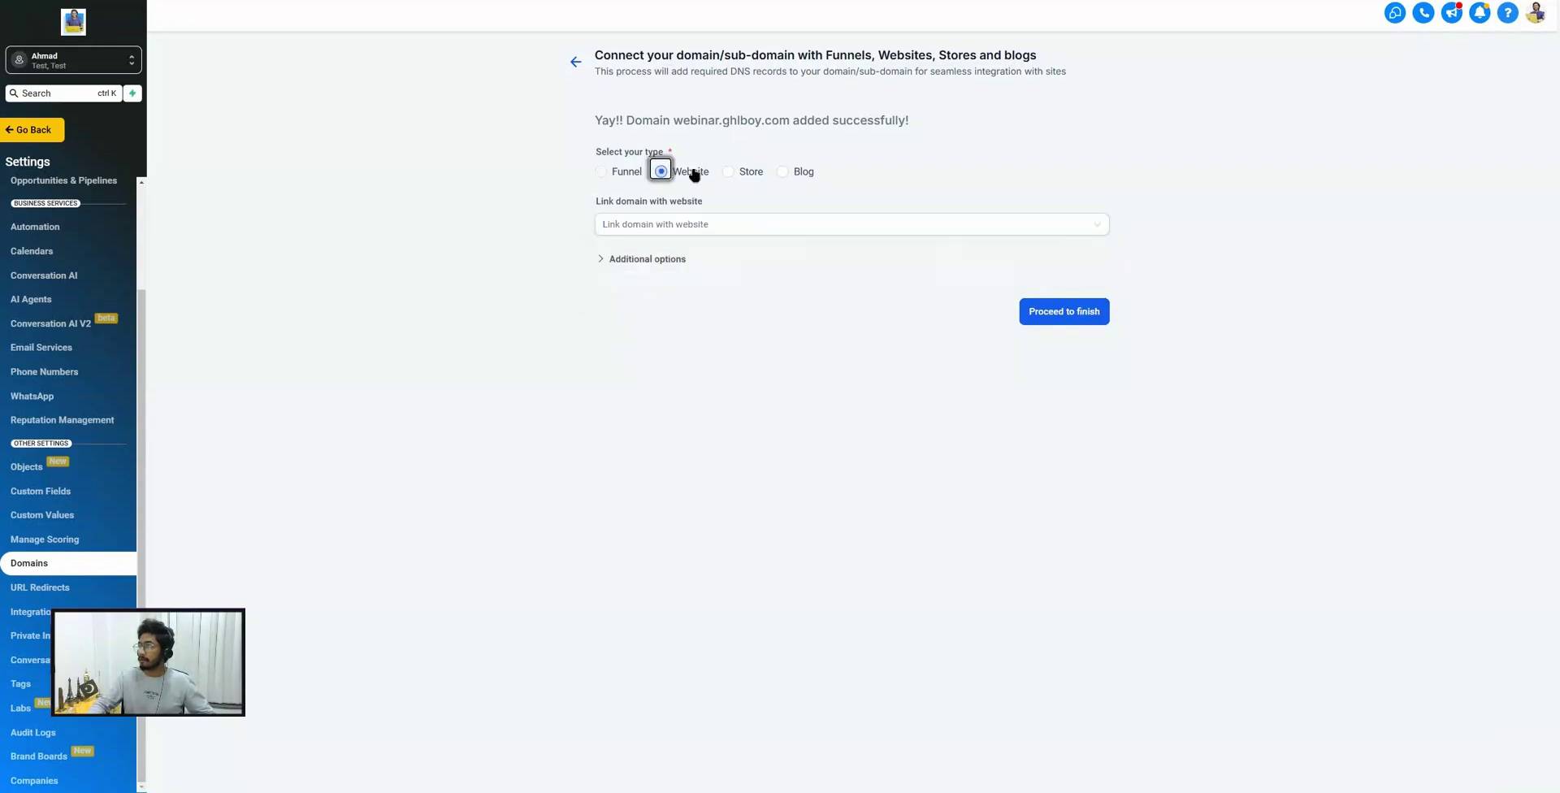
click(626, 172)
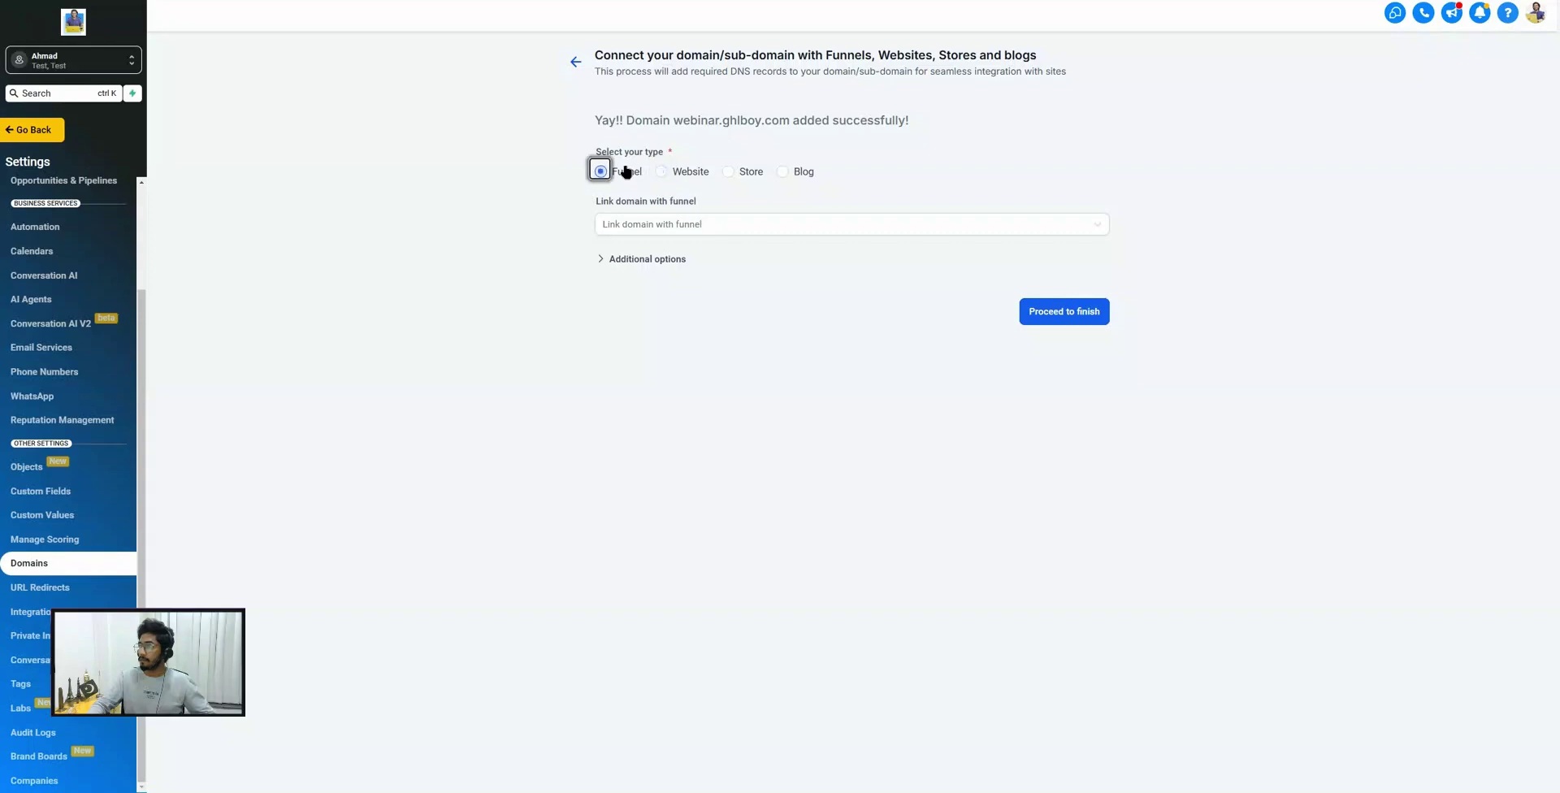
click(663, 226)
click(575, 63)
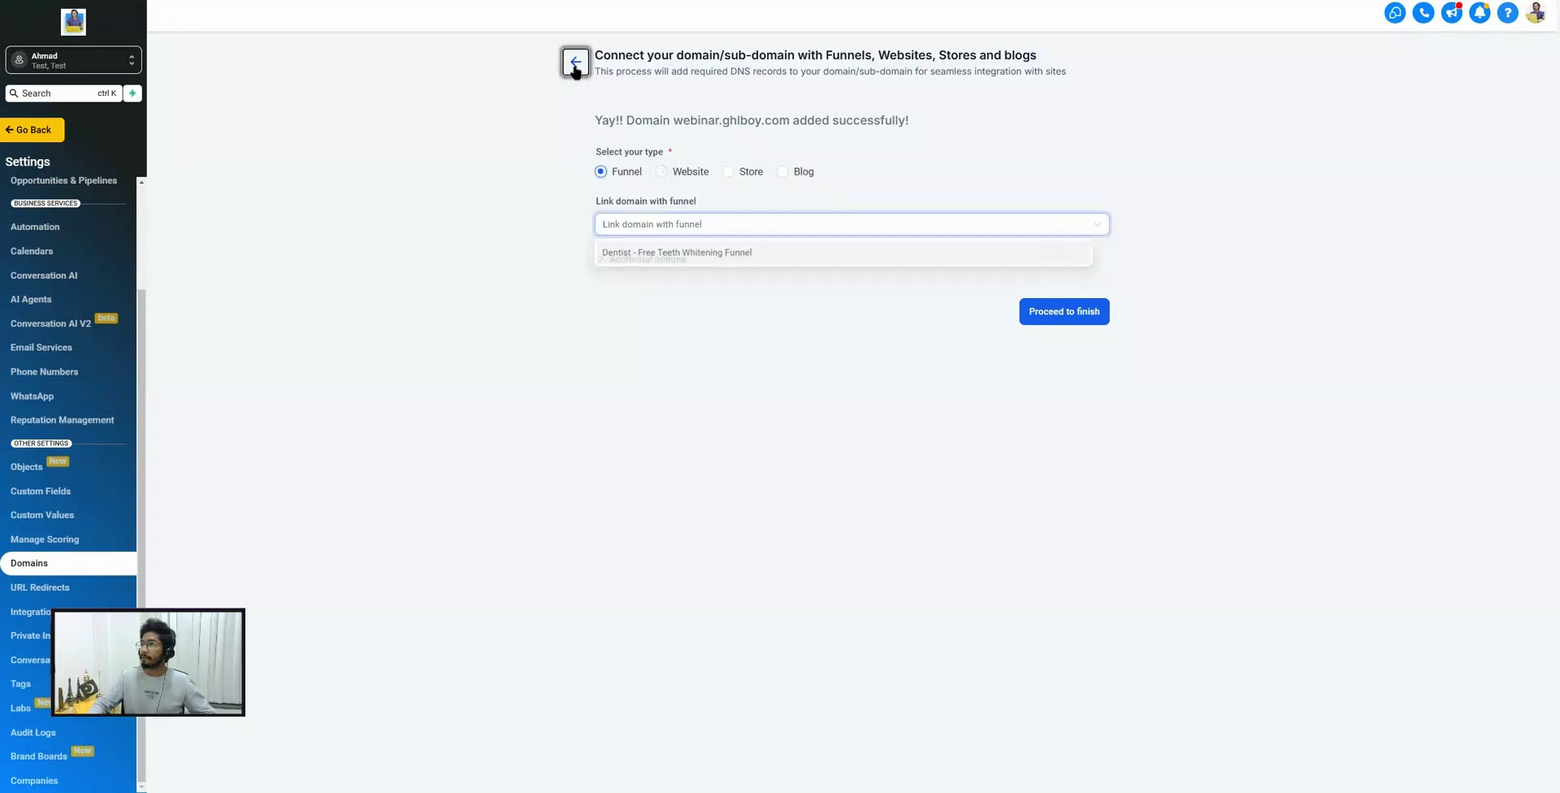
Assign webinar.ghlboy.com as the domain in the Live Webinar funnel's settings and save them.
click(47, 133)
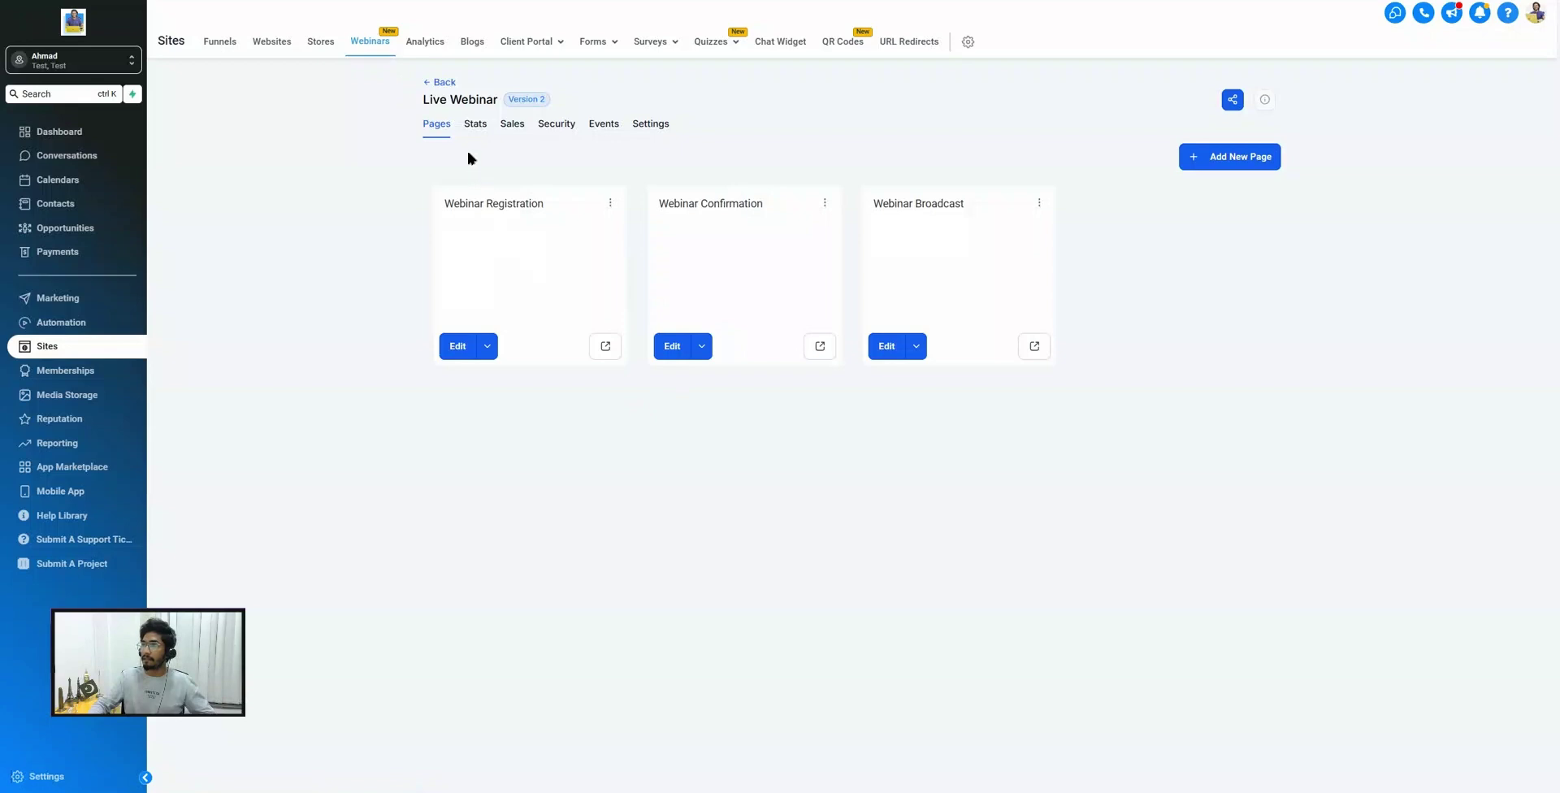
click(431, 81)
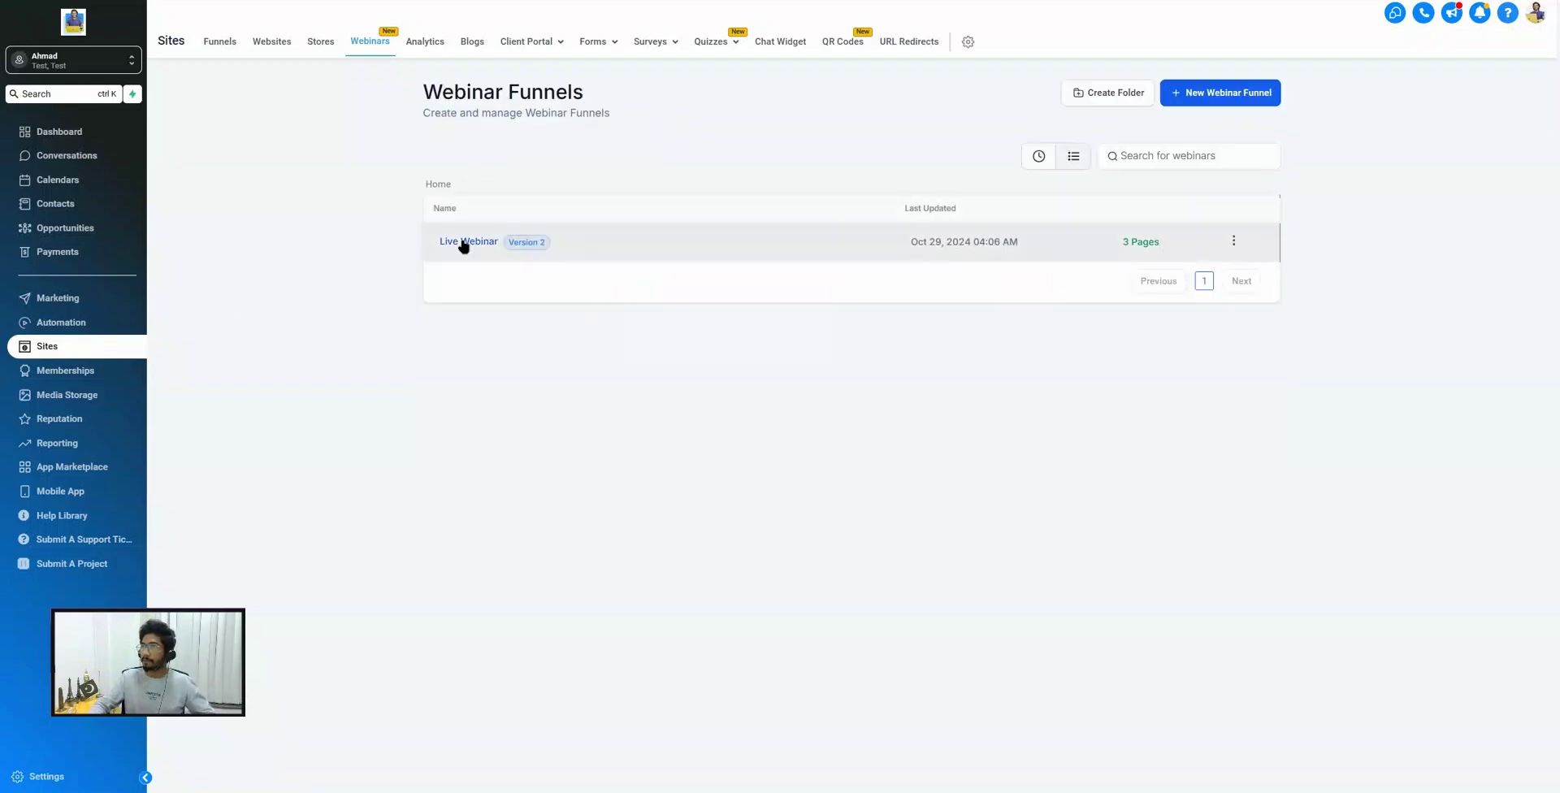
click(460, 243)
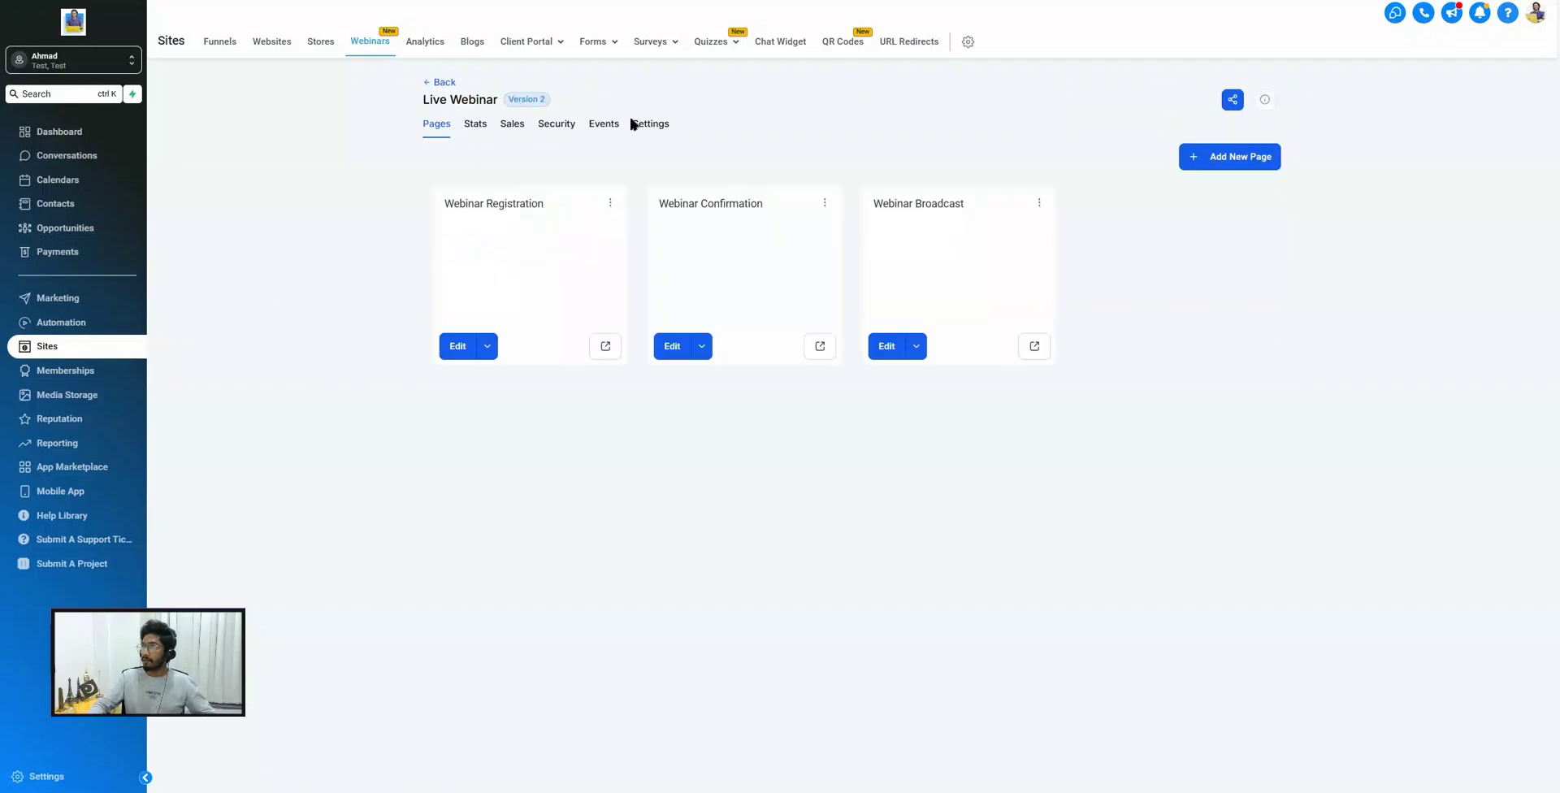
click(645, 124)
click(940, 202)
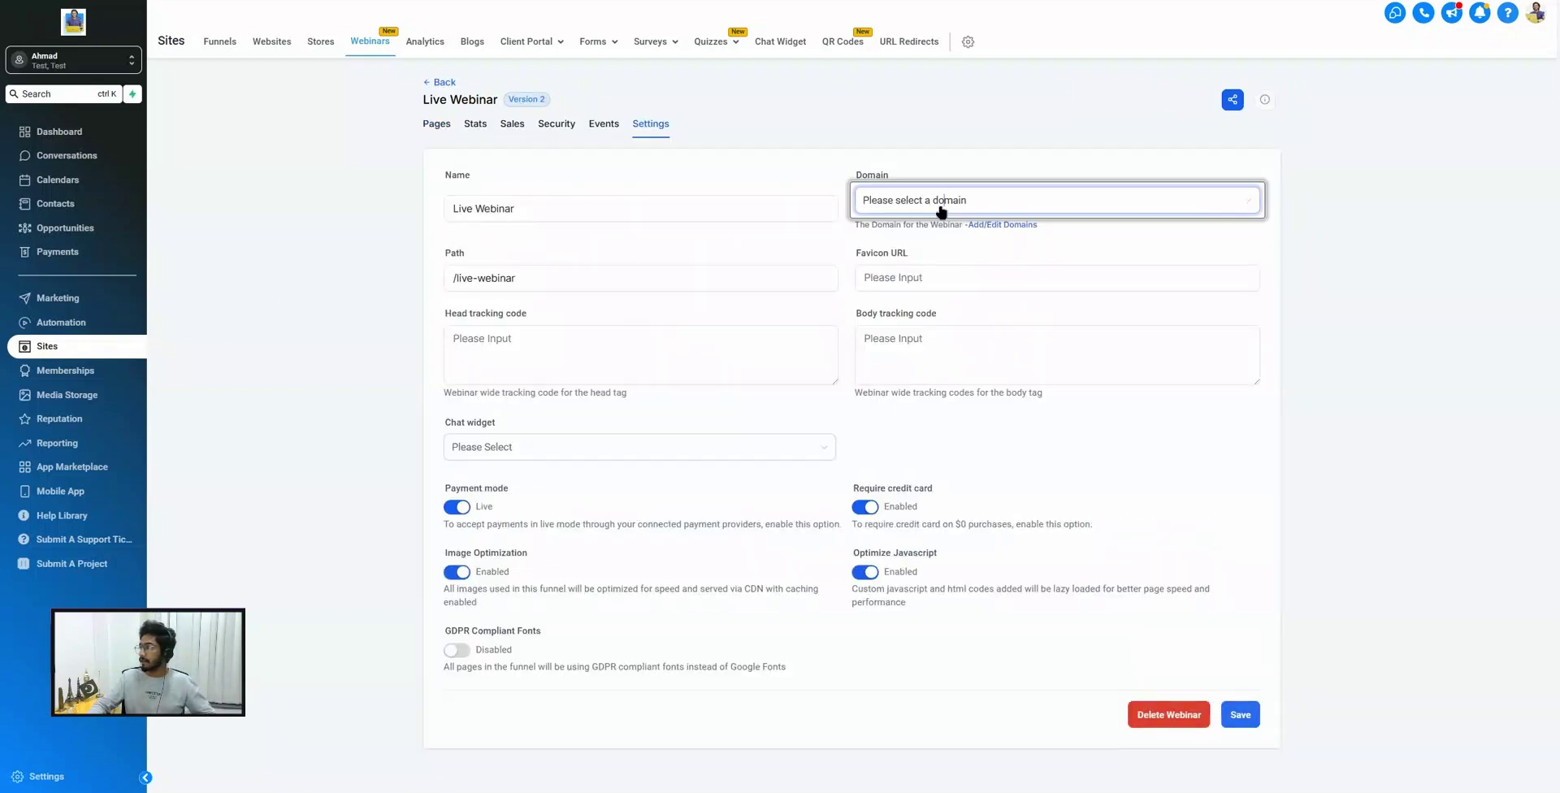
click(912, 254)
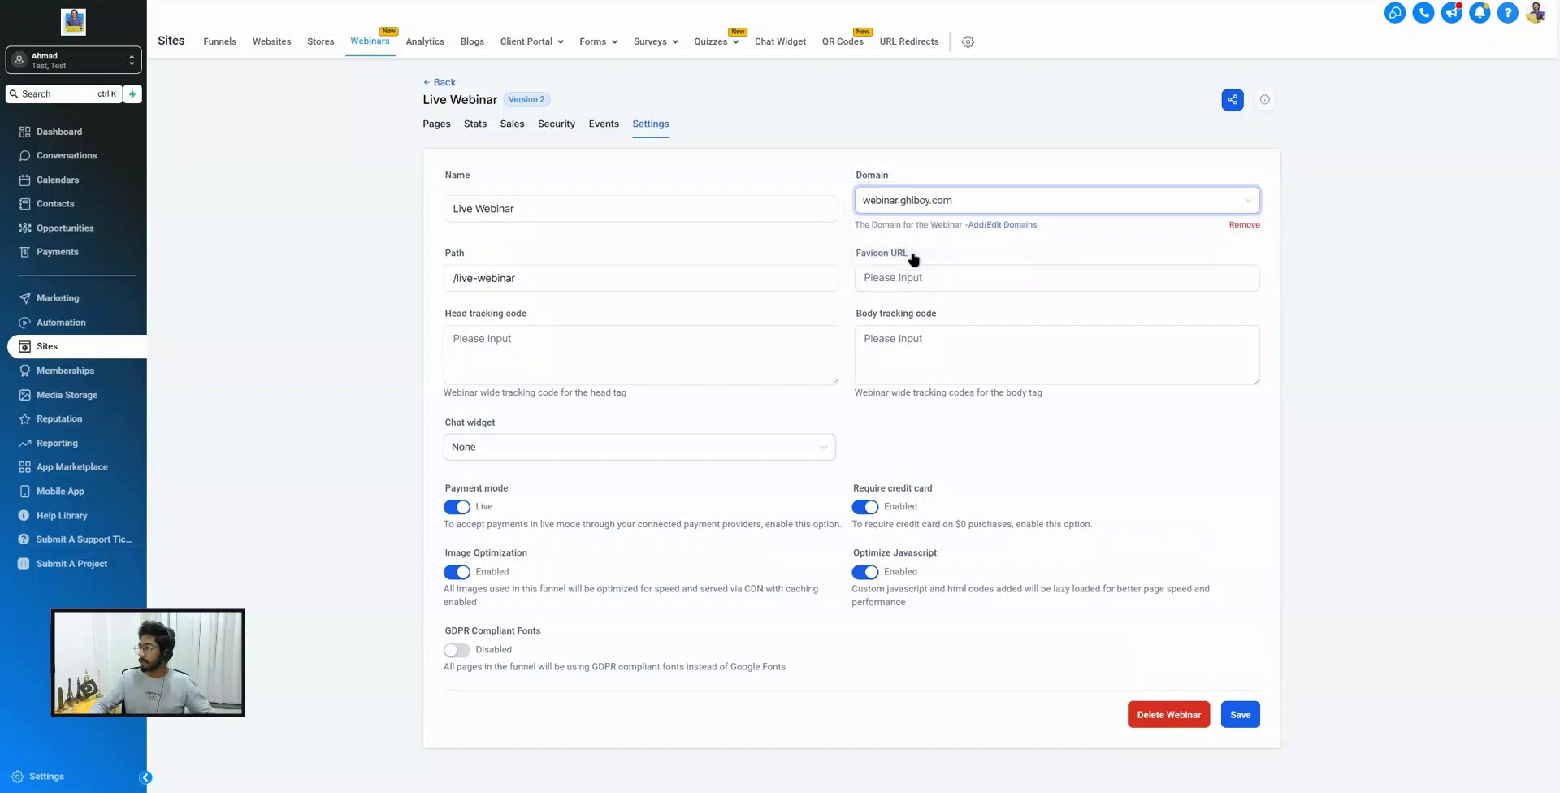
click(1243, 719)
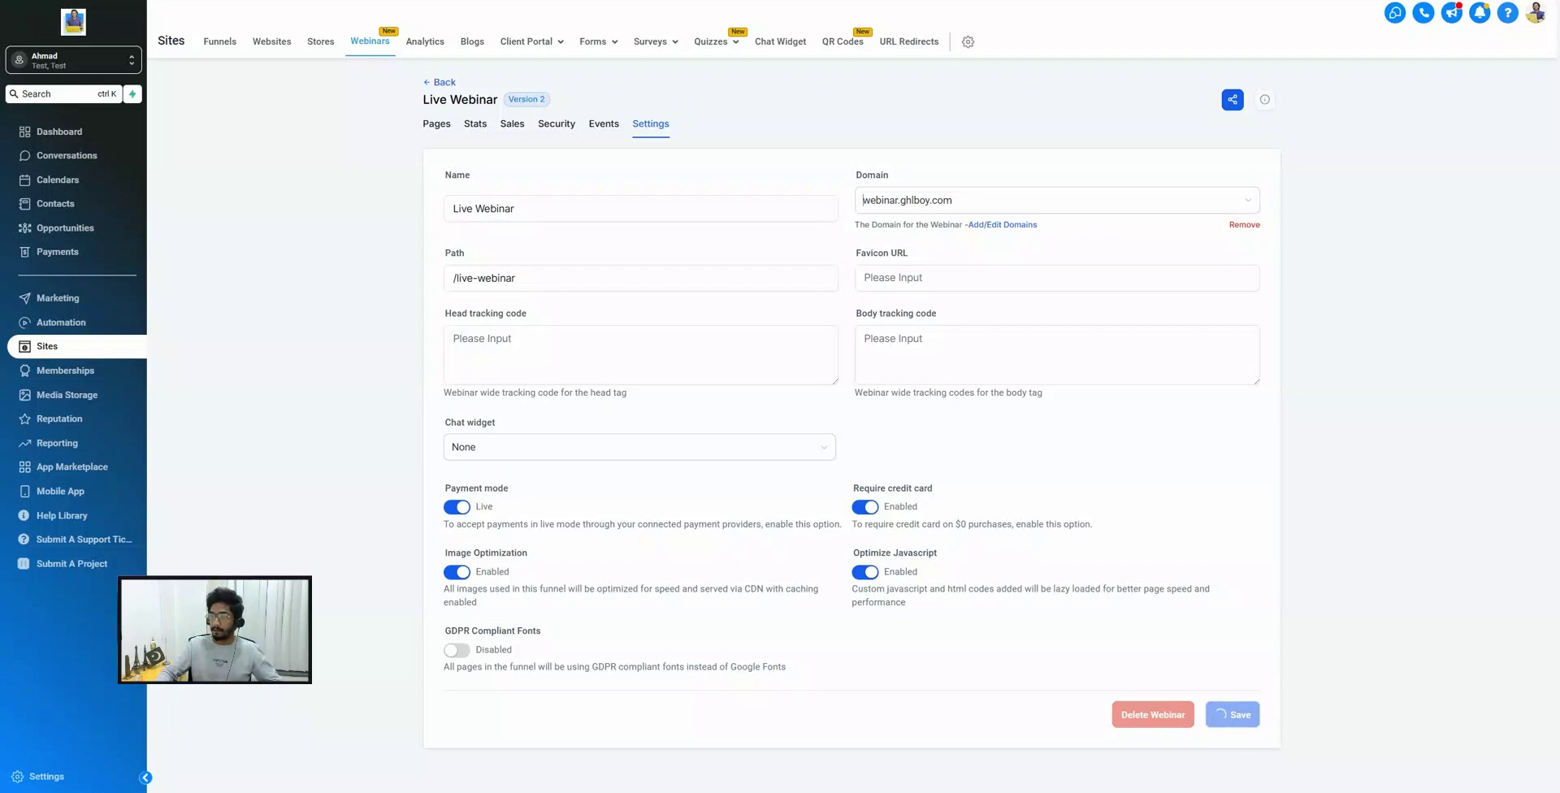
Set the default page of webinar.ghlboy.com to Live Webinar / Webinar Registration, save it, and return to the Live Webinar funnel's pages.
click(56, 777)
scroll(49, 715, down, 5)
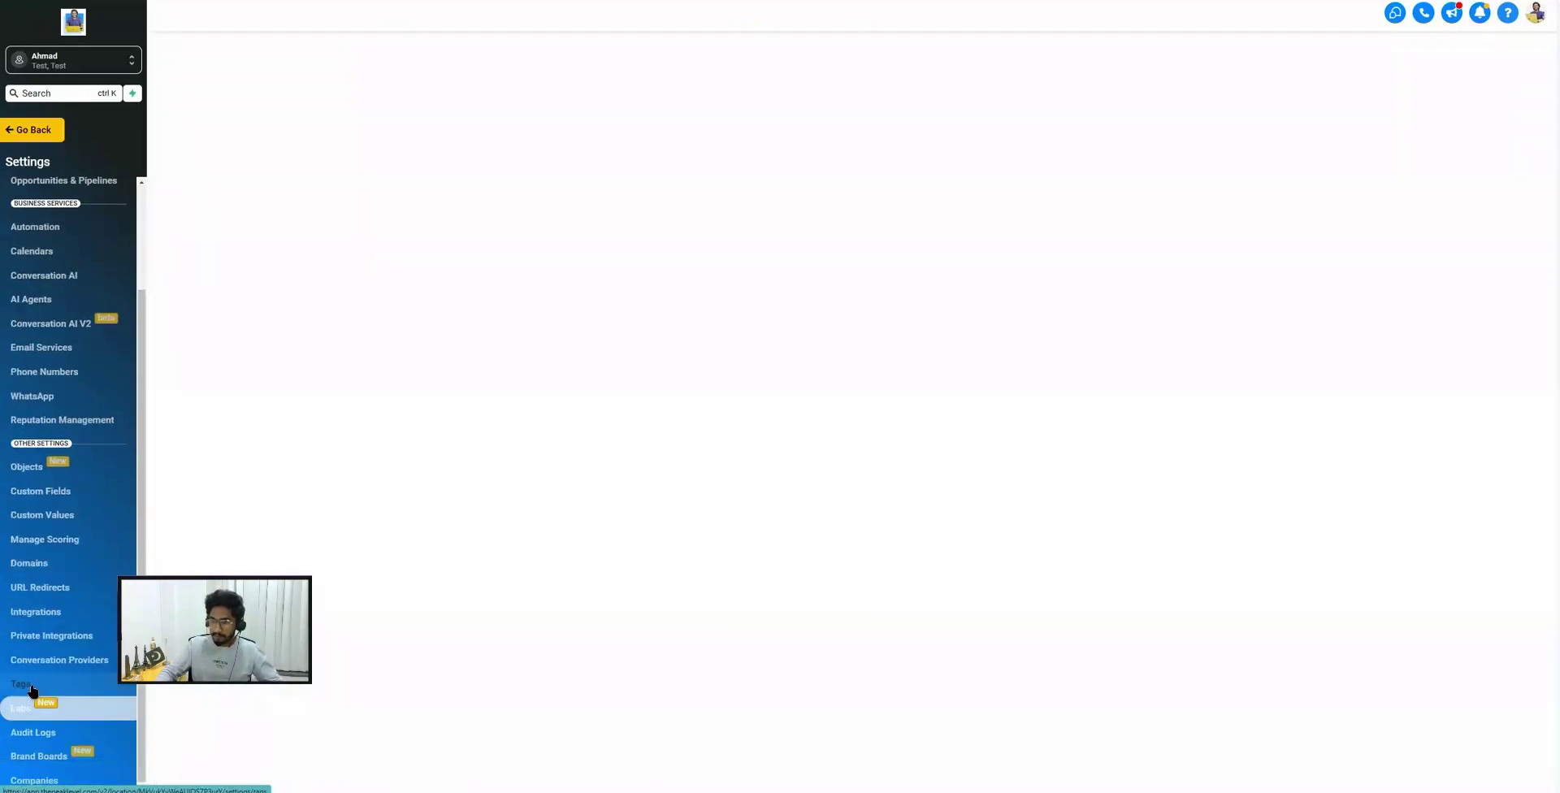
click(47, 565)
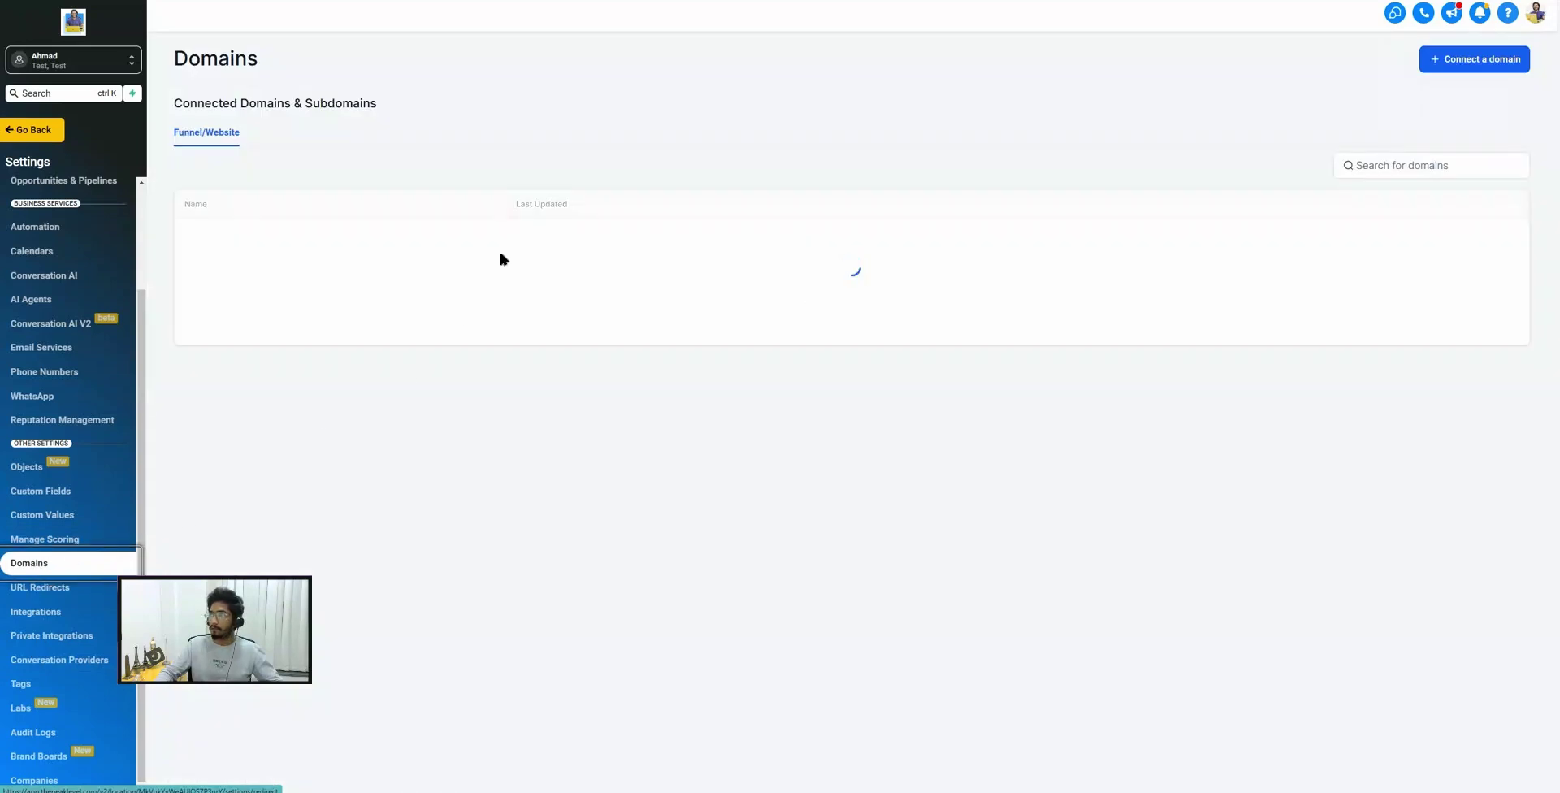
click(1385, 236)
click(1377, 192)
click(662, 333)
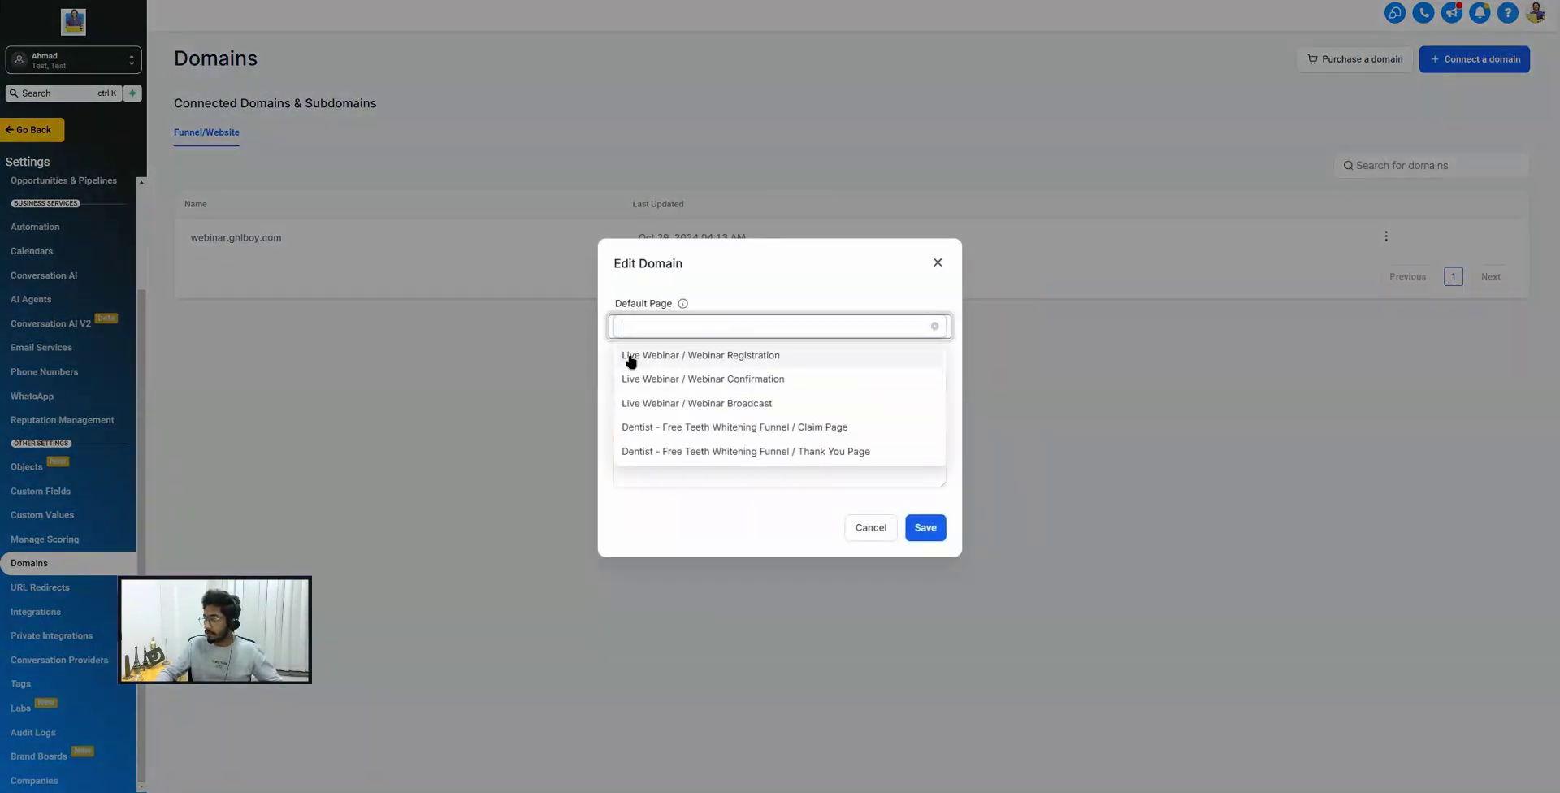
click(737, 358)
click(922, 530)
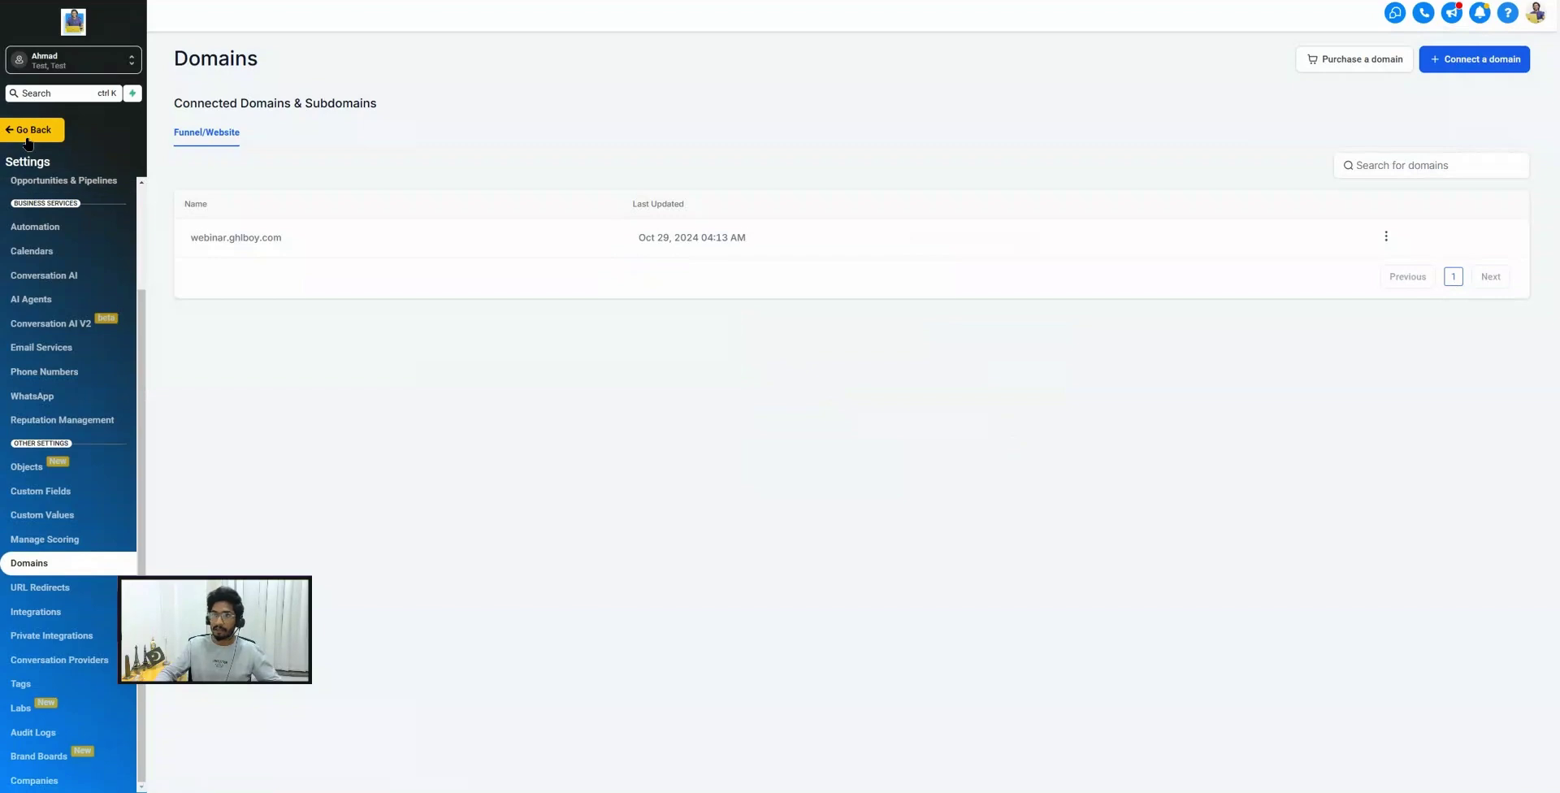
click(31, 130)
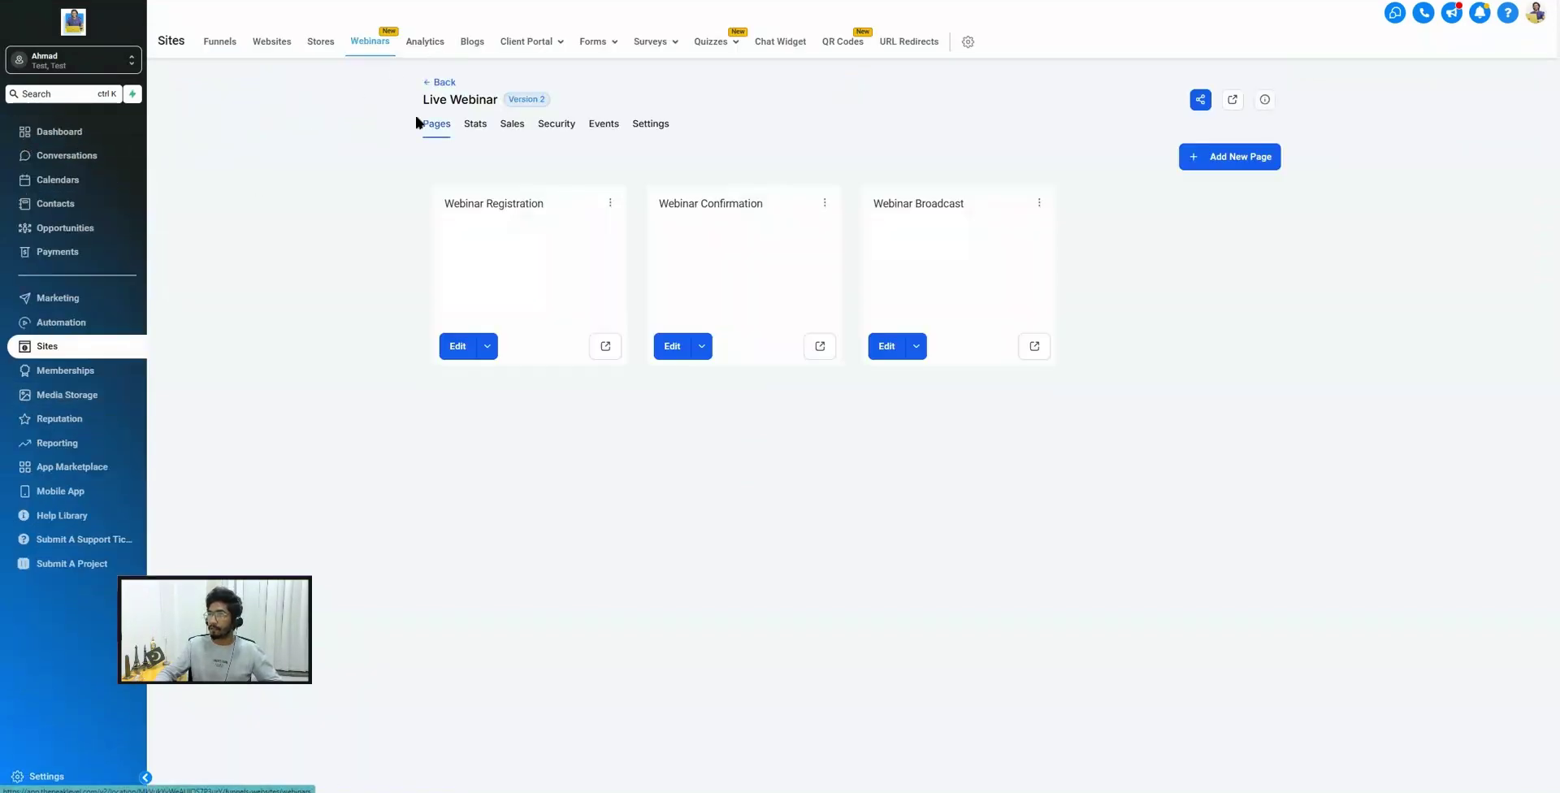
click(487, 346)
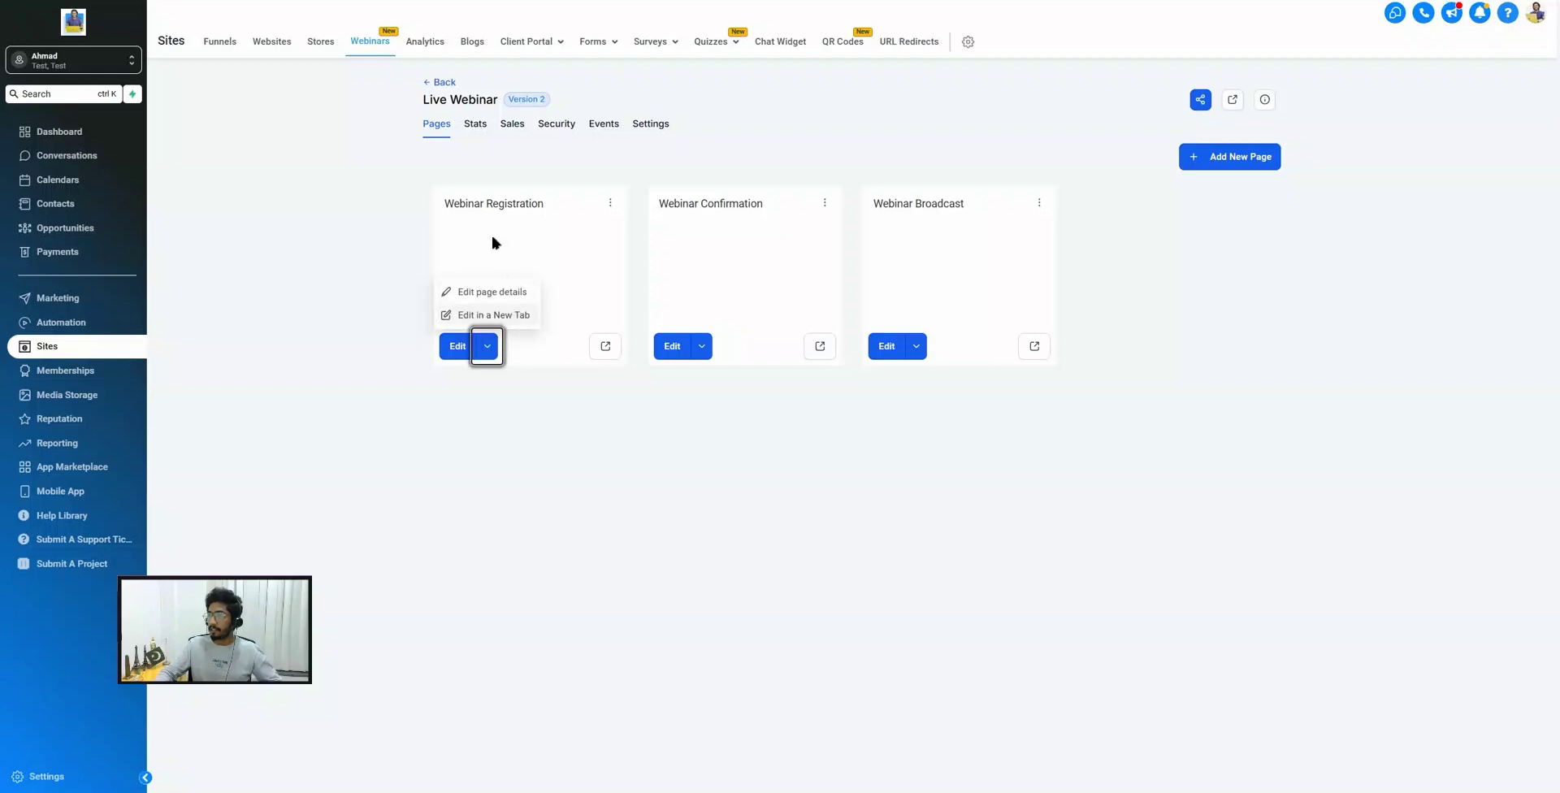
click(455, 143)
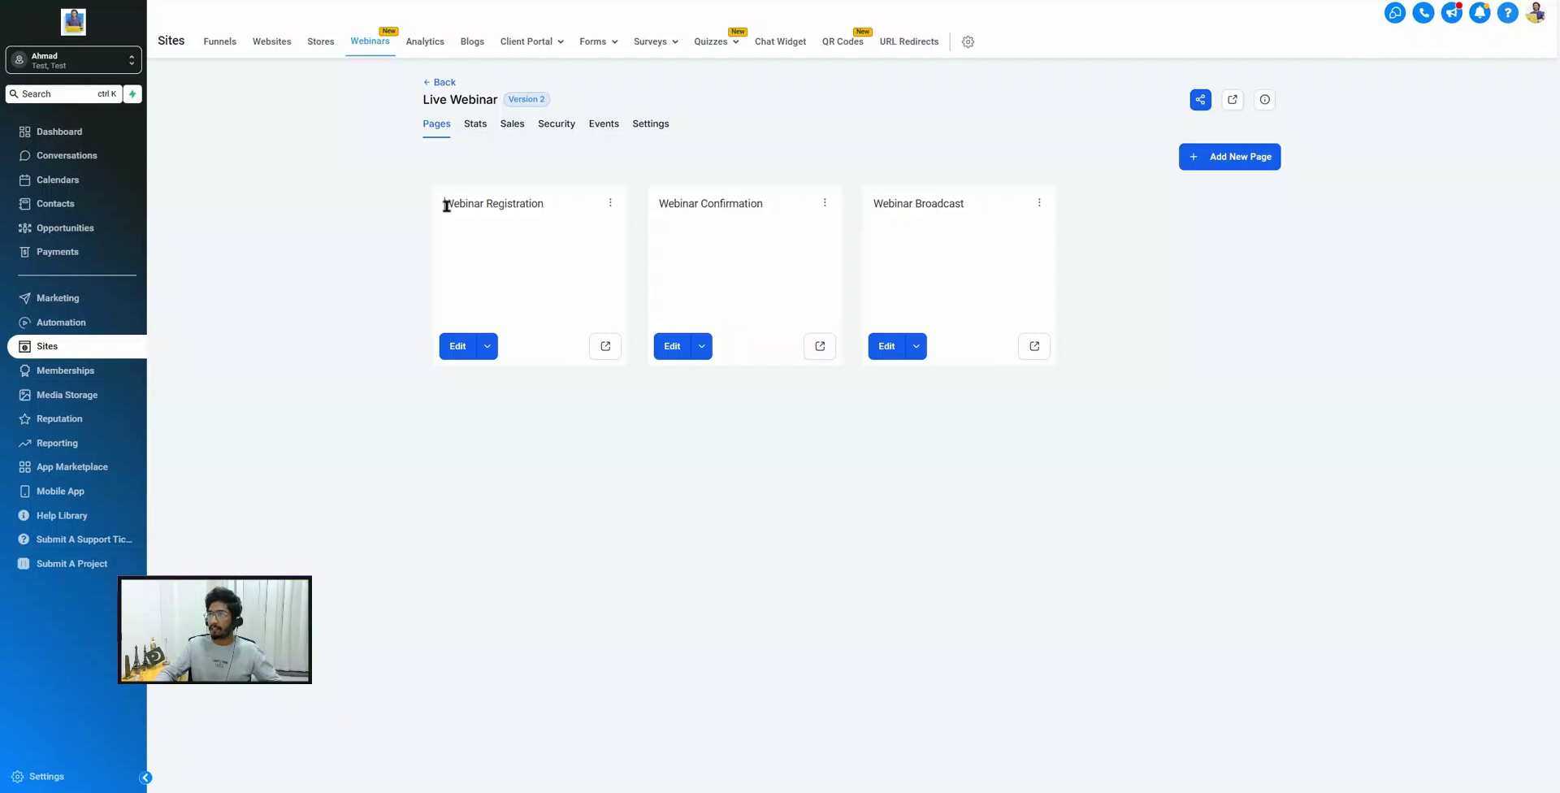
drag(446, 207, 544, 203)
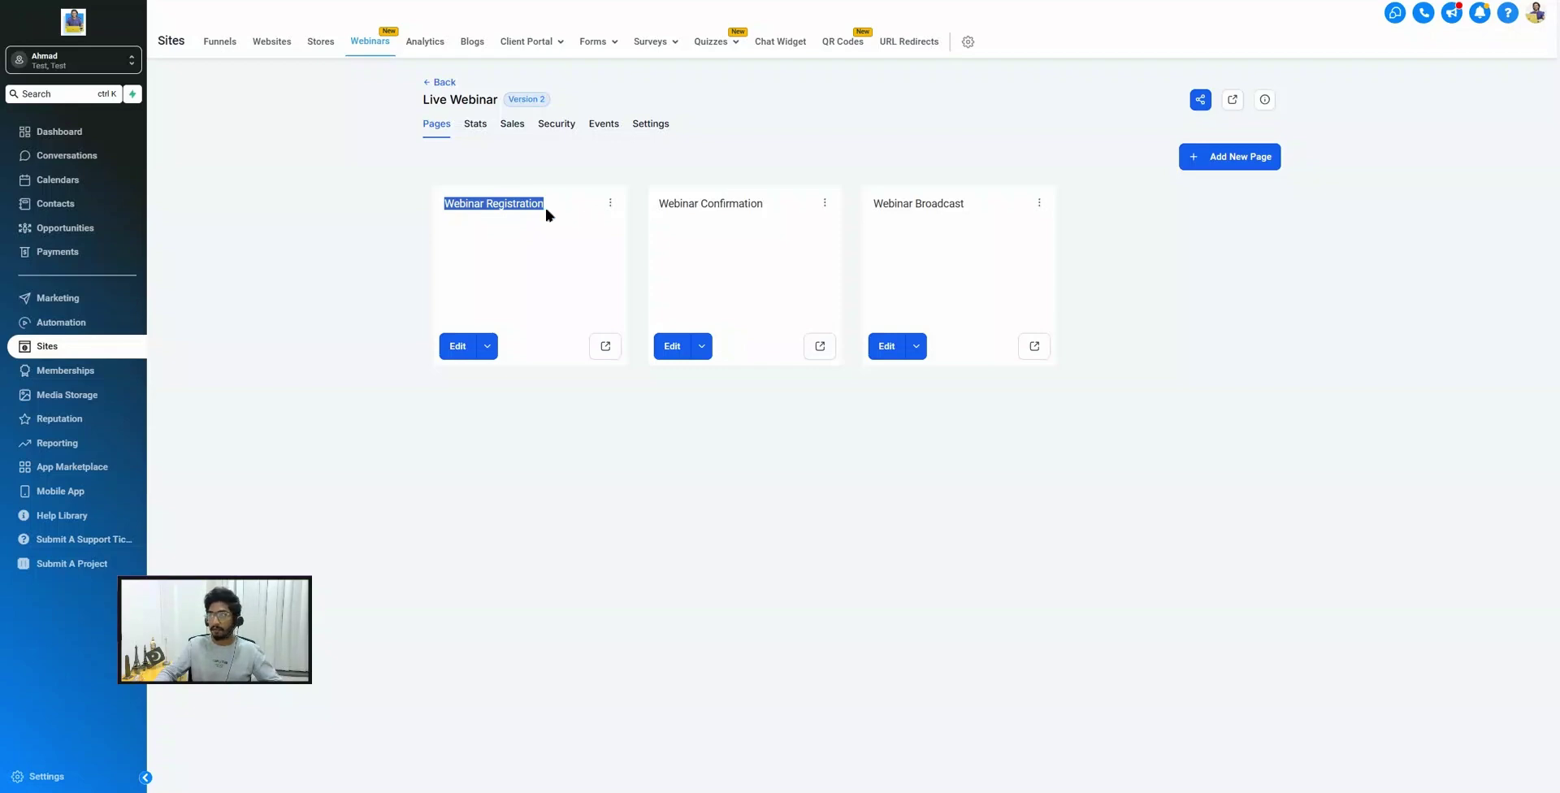
drag(659, 204, 762, 218)
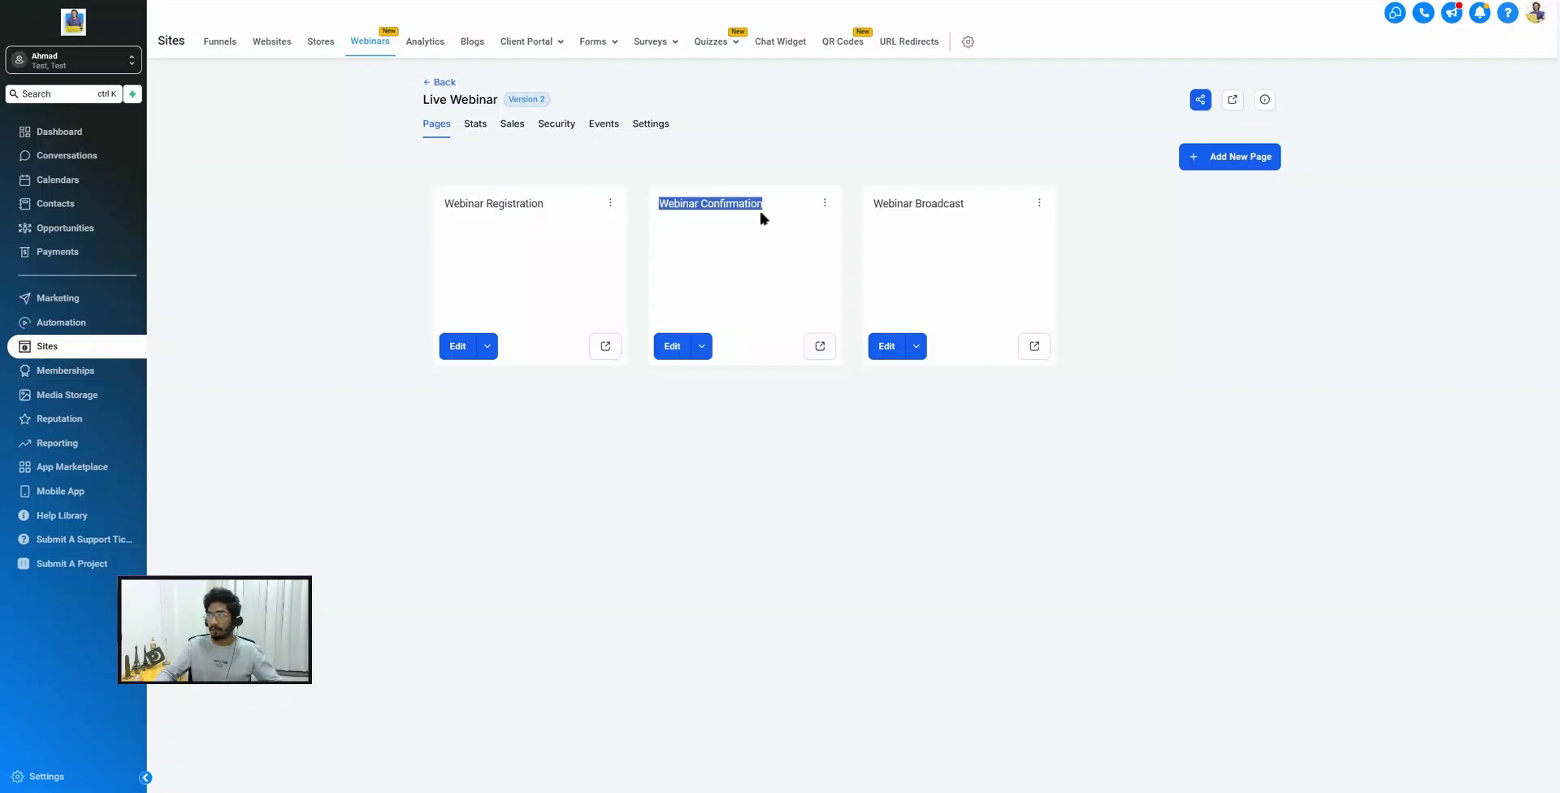
drag(875, 205, 969, 203)
Open the Webinar Registration page for editing in a new tab and set its form's redirect action to Go to website Url.
click(486, 346)
click(508, 316)
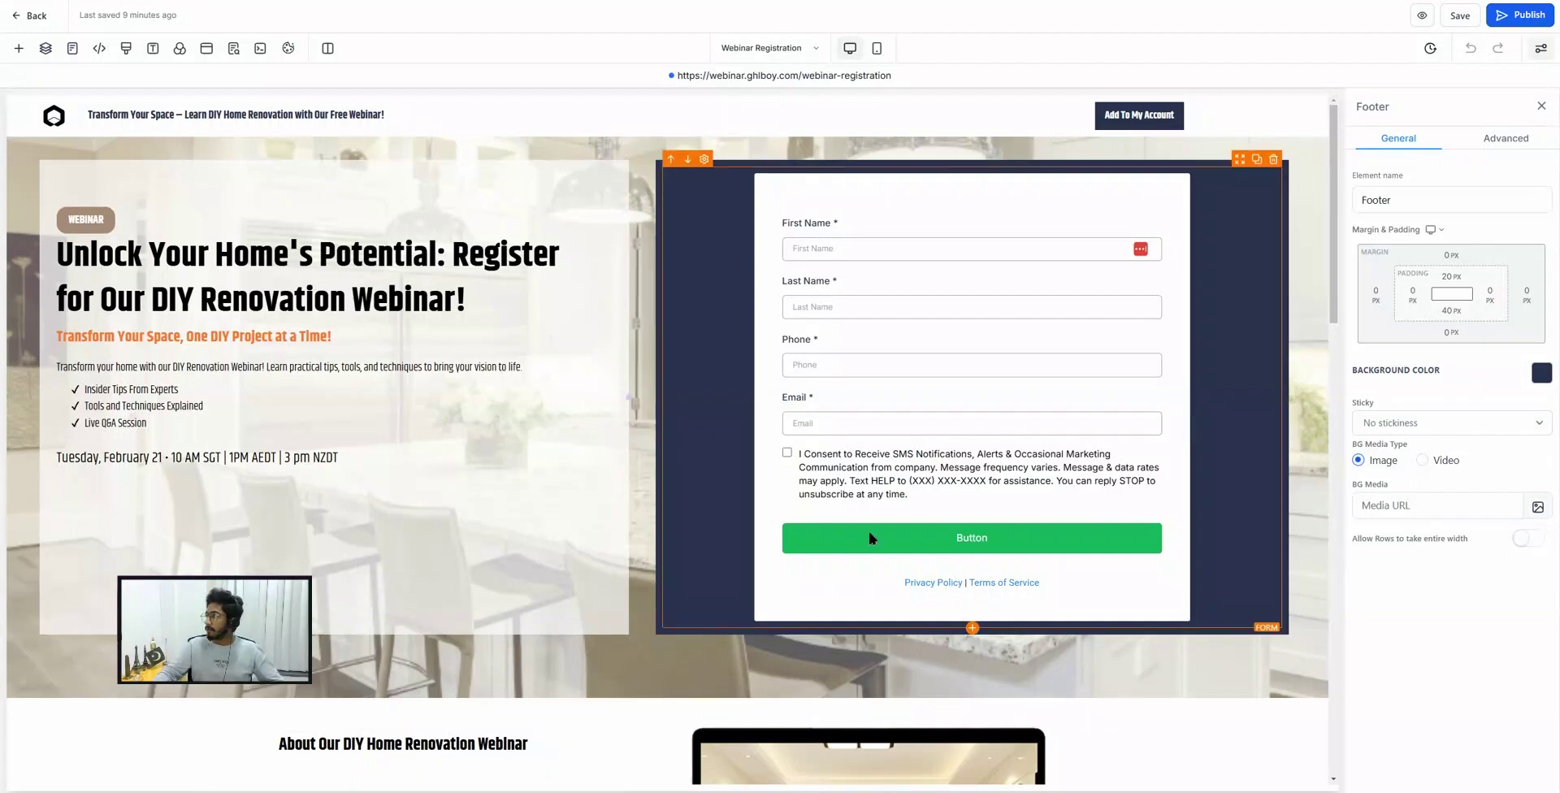
click(904, 370)
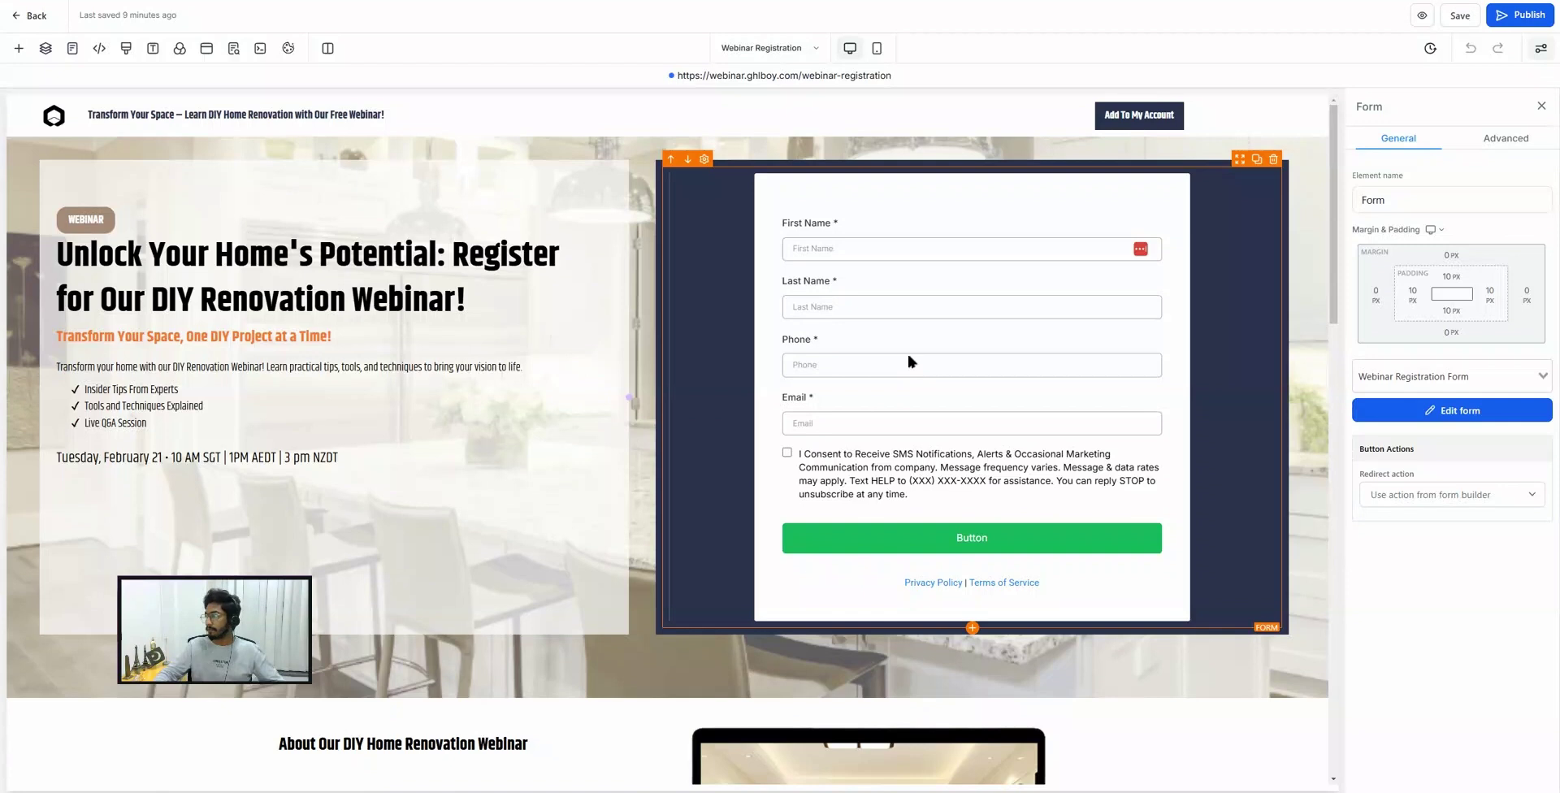
click(1405, 379)
click(1308, 410)
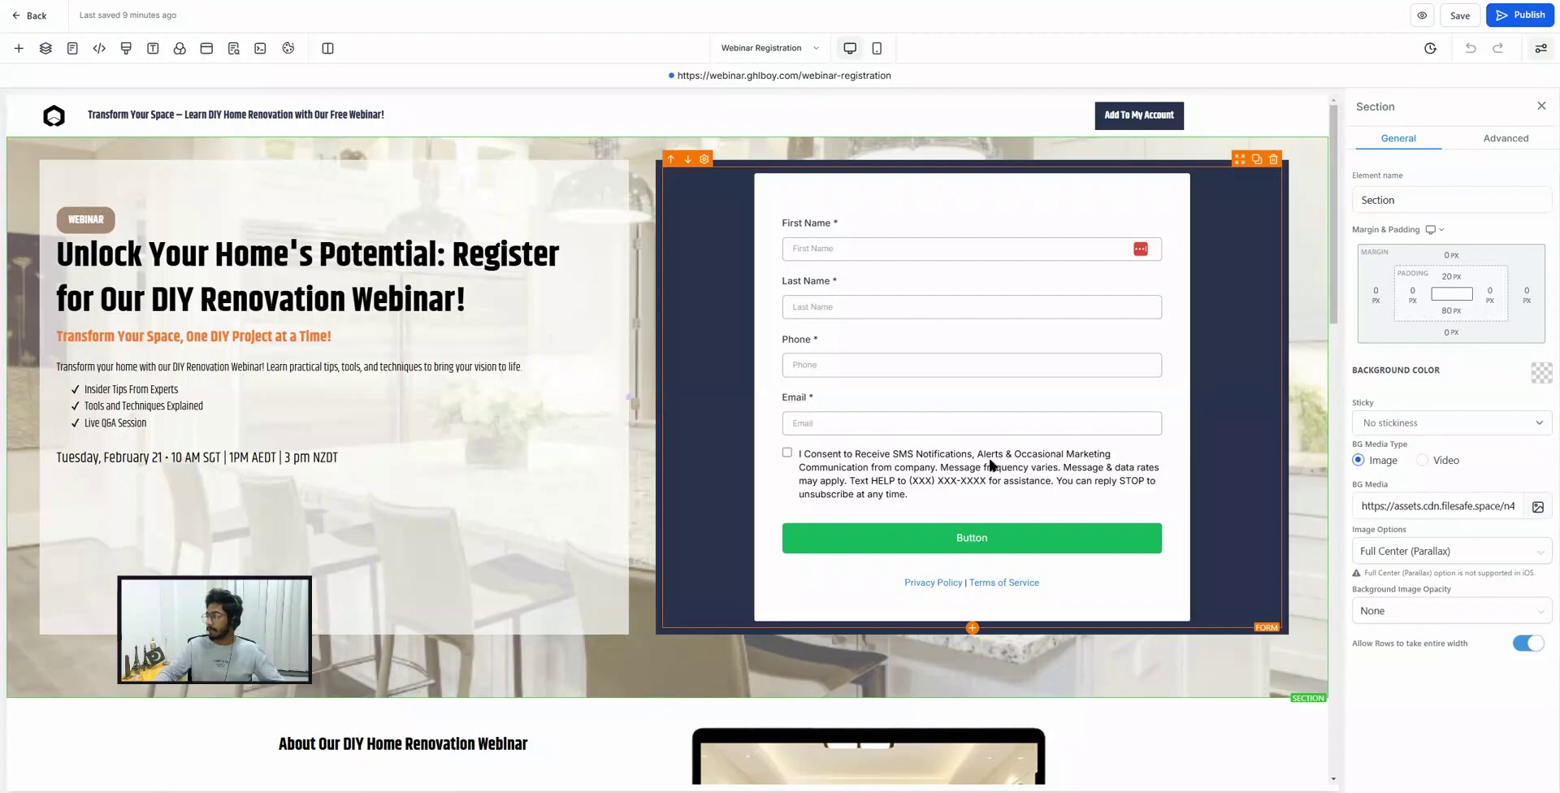
scroll(1067, 424, down, 1)
click(1067, 424)
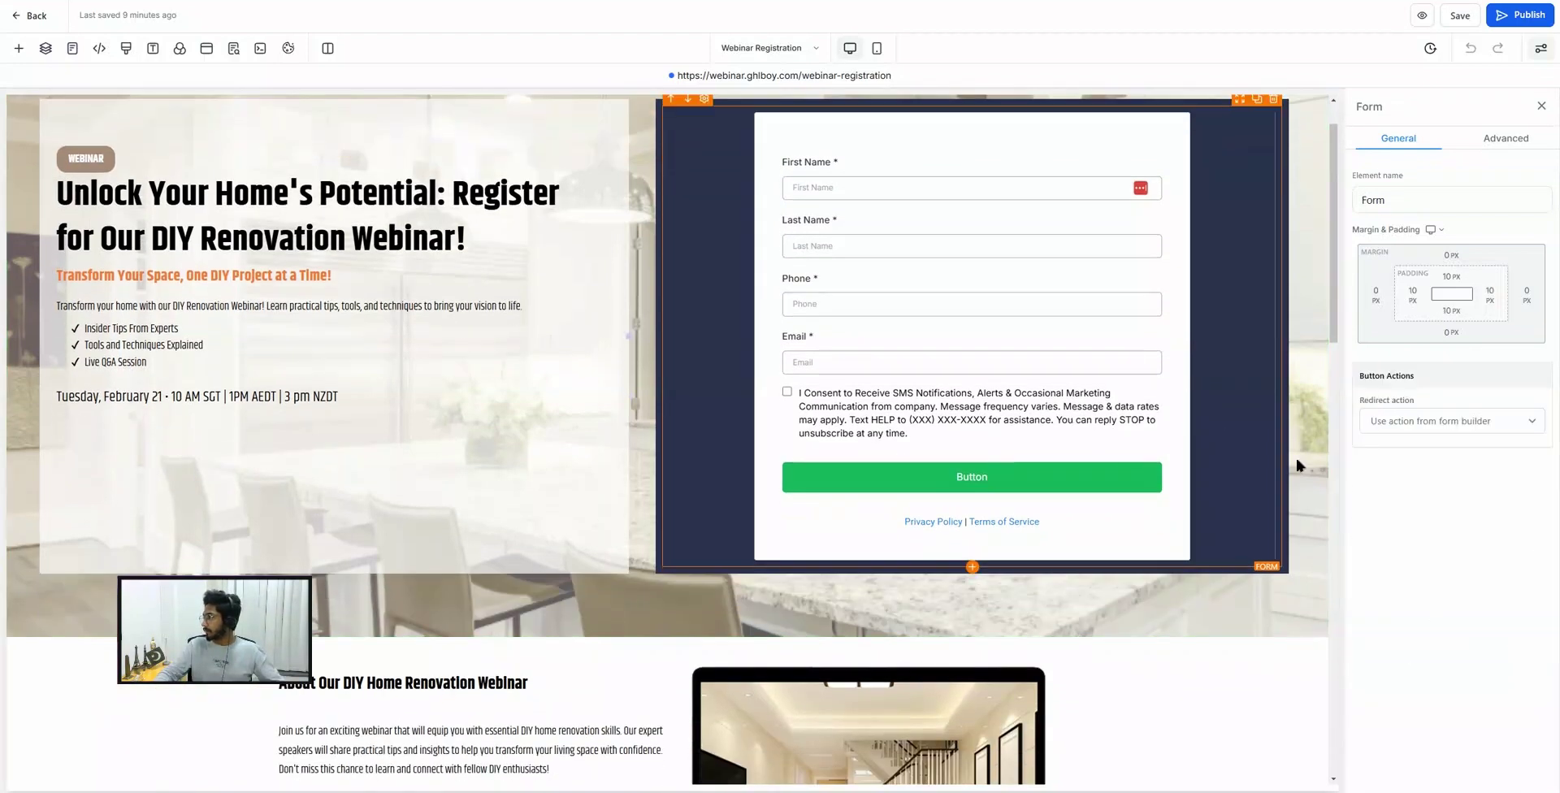
click(1412, 423)
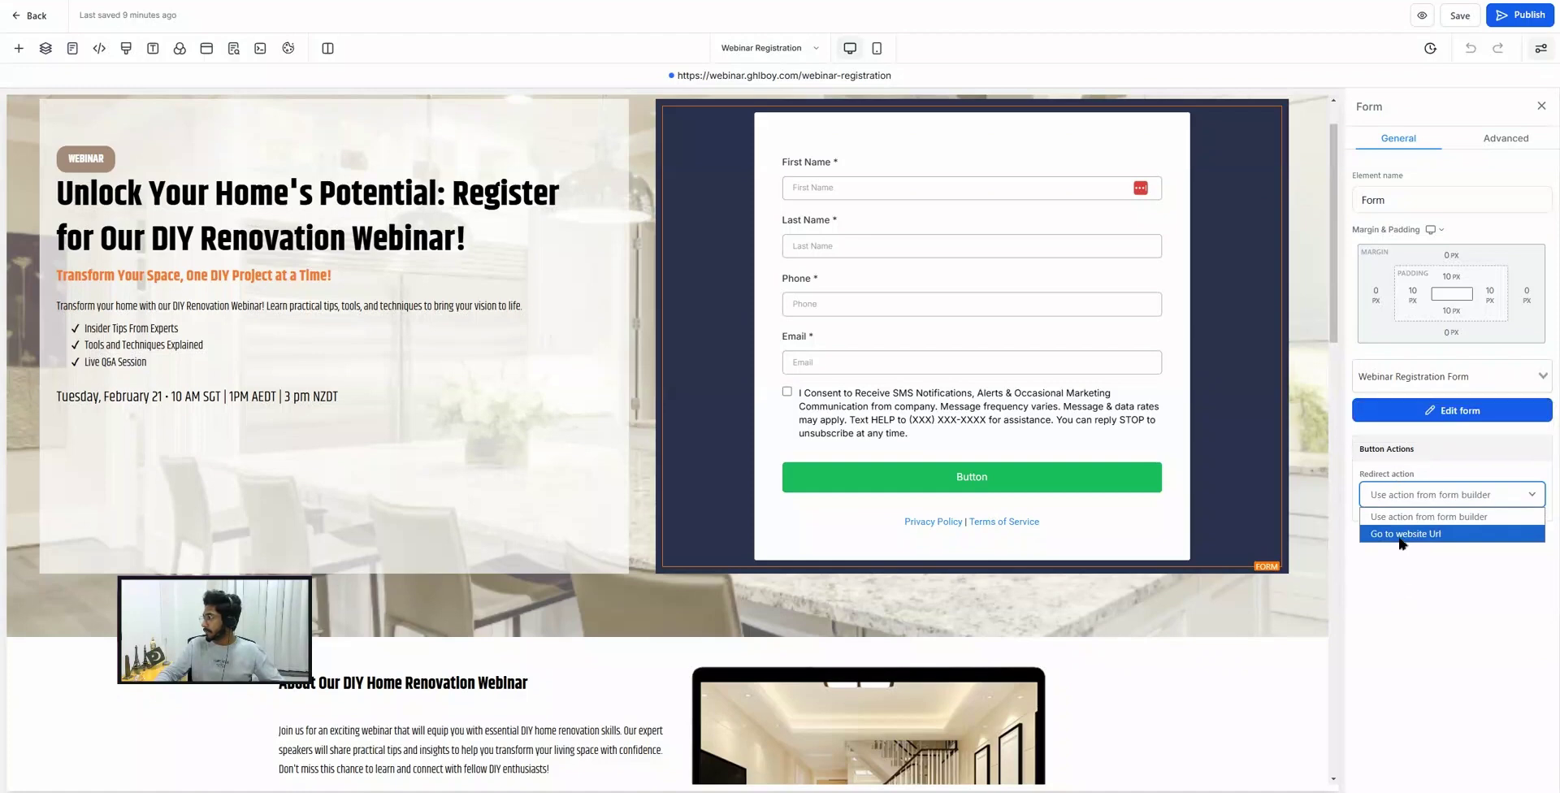
click(1400, 535)
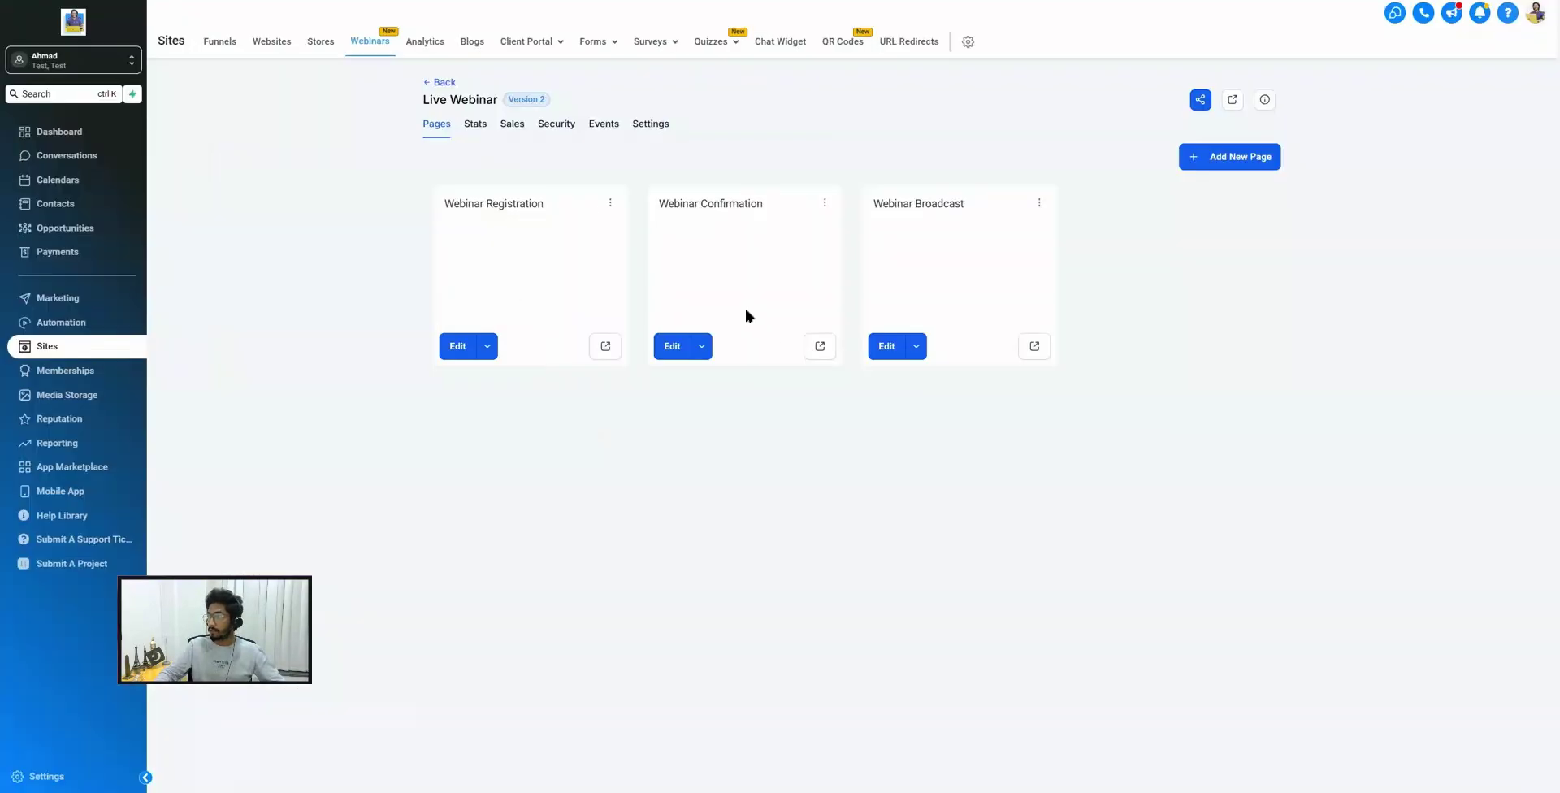
Set the registration form's redirect website to the Webinar Confirmation page's live URL and publish the Webinar Registration page.
click(820, 346)
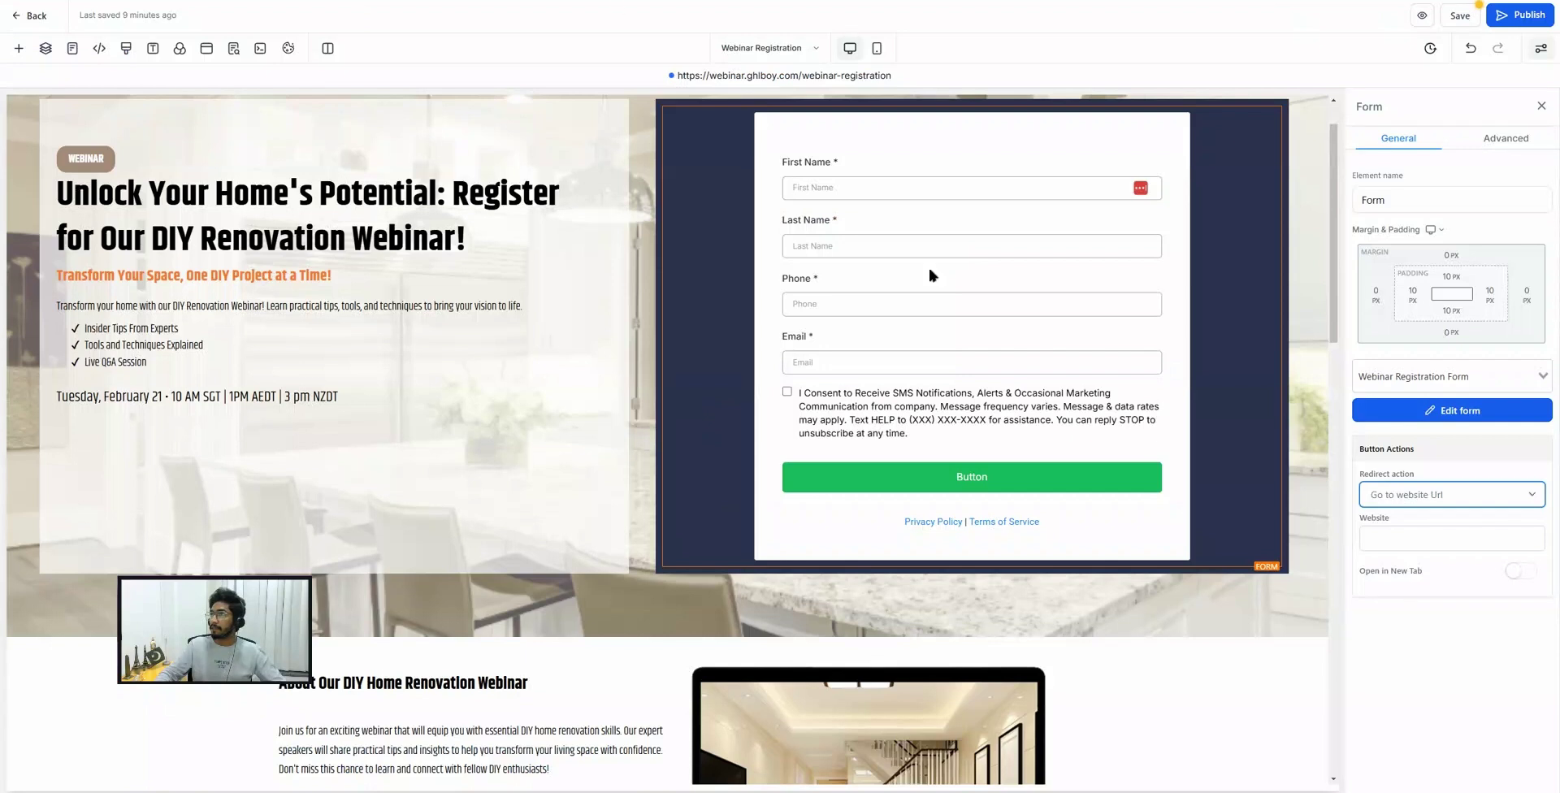
click(1407, 536)
key(ctrl+v)
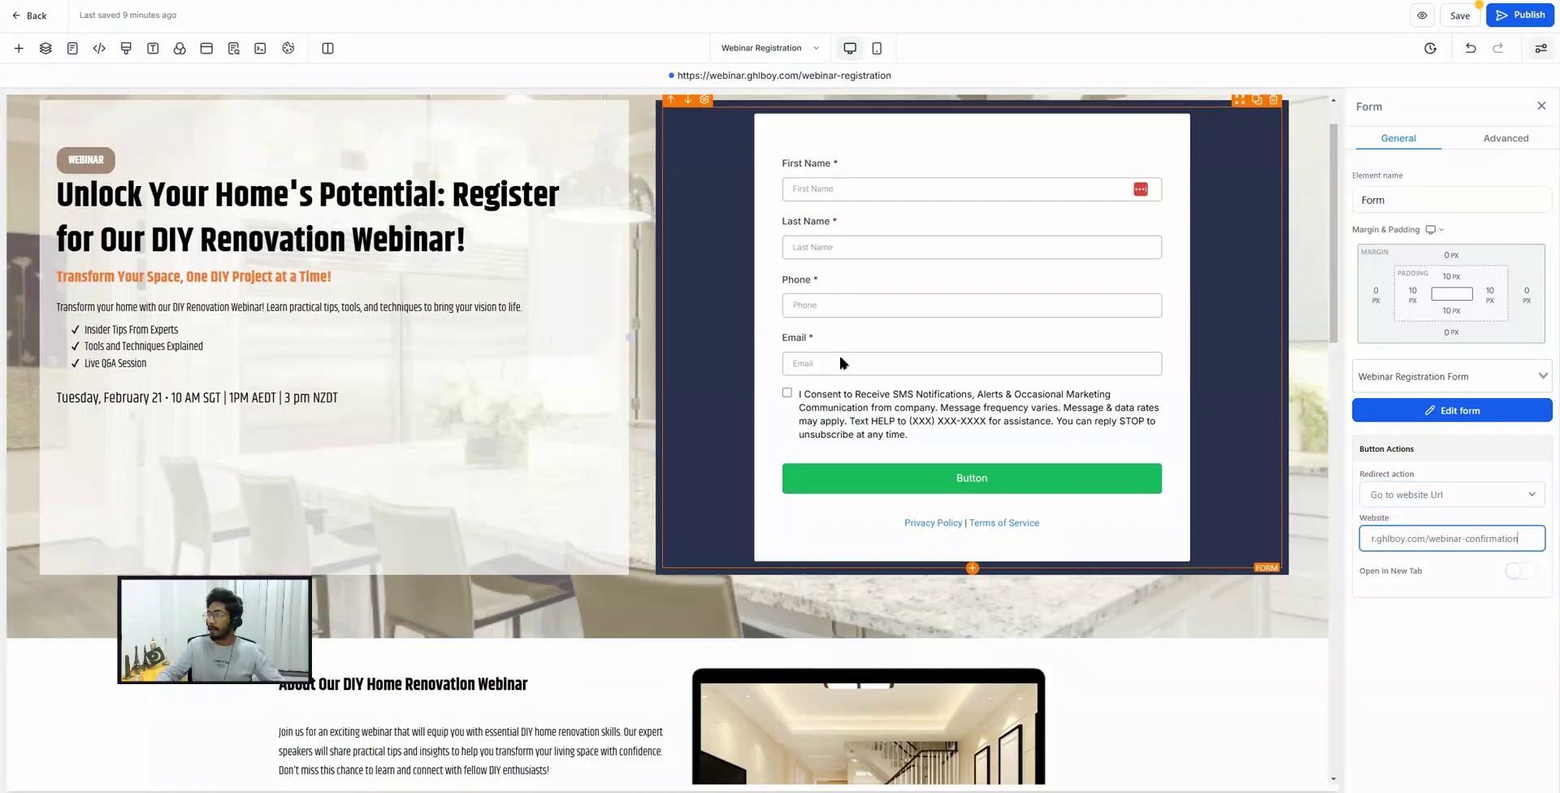
scroll(839, 353, up, 1)
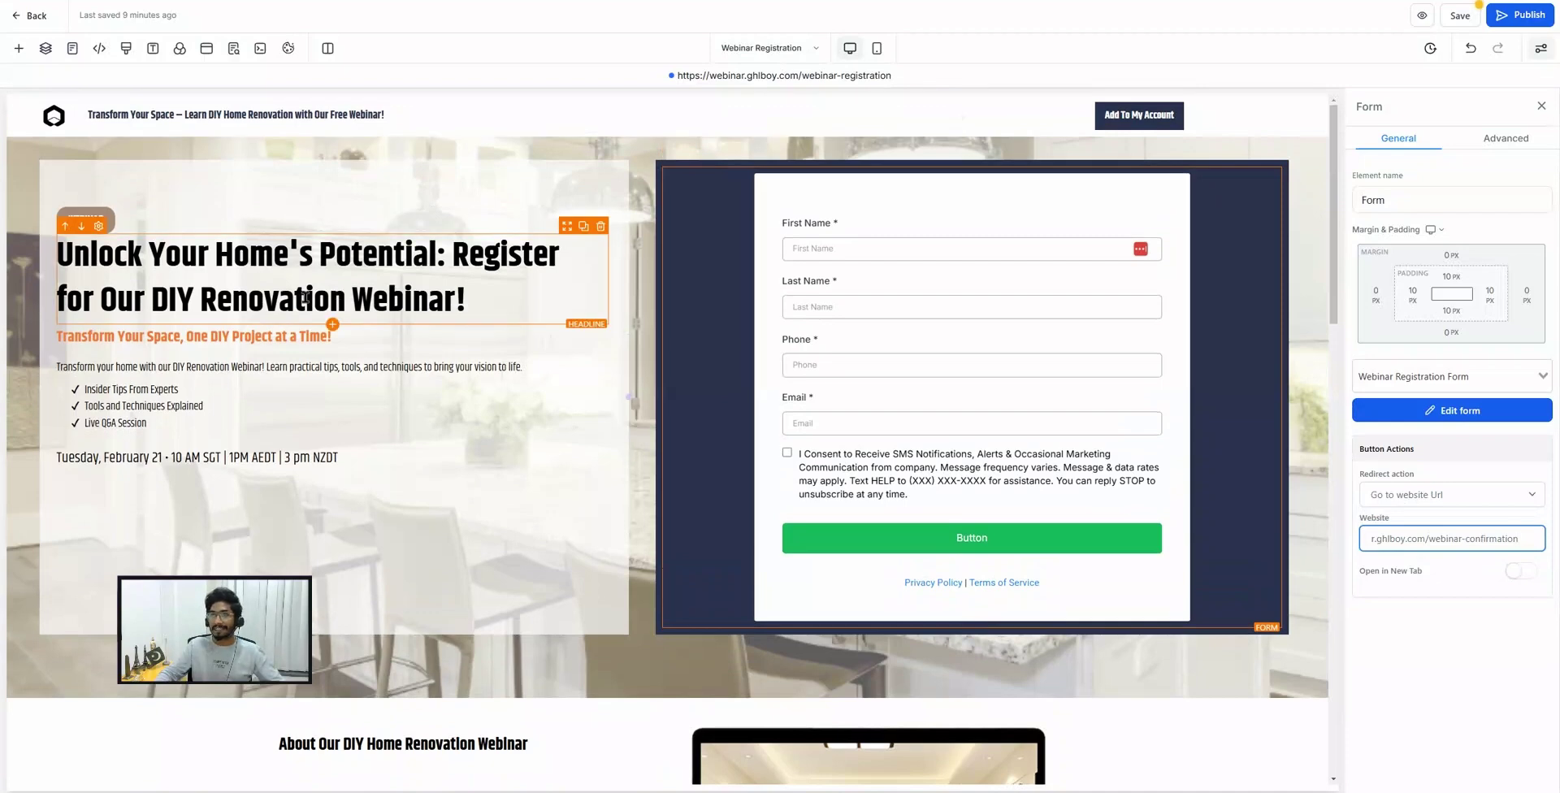
scroll(305, 298, down, 8)
scroll(307, 311, down, 5)
scroll(308, 309, up, 15)
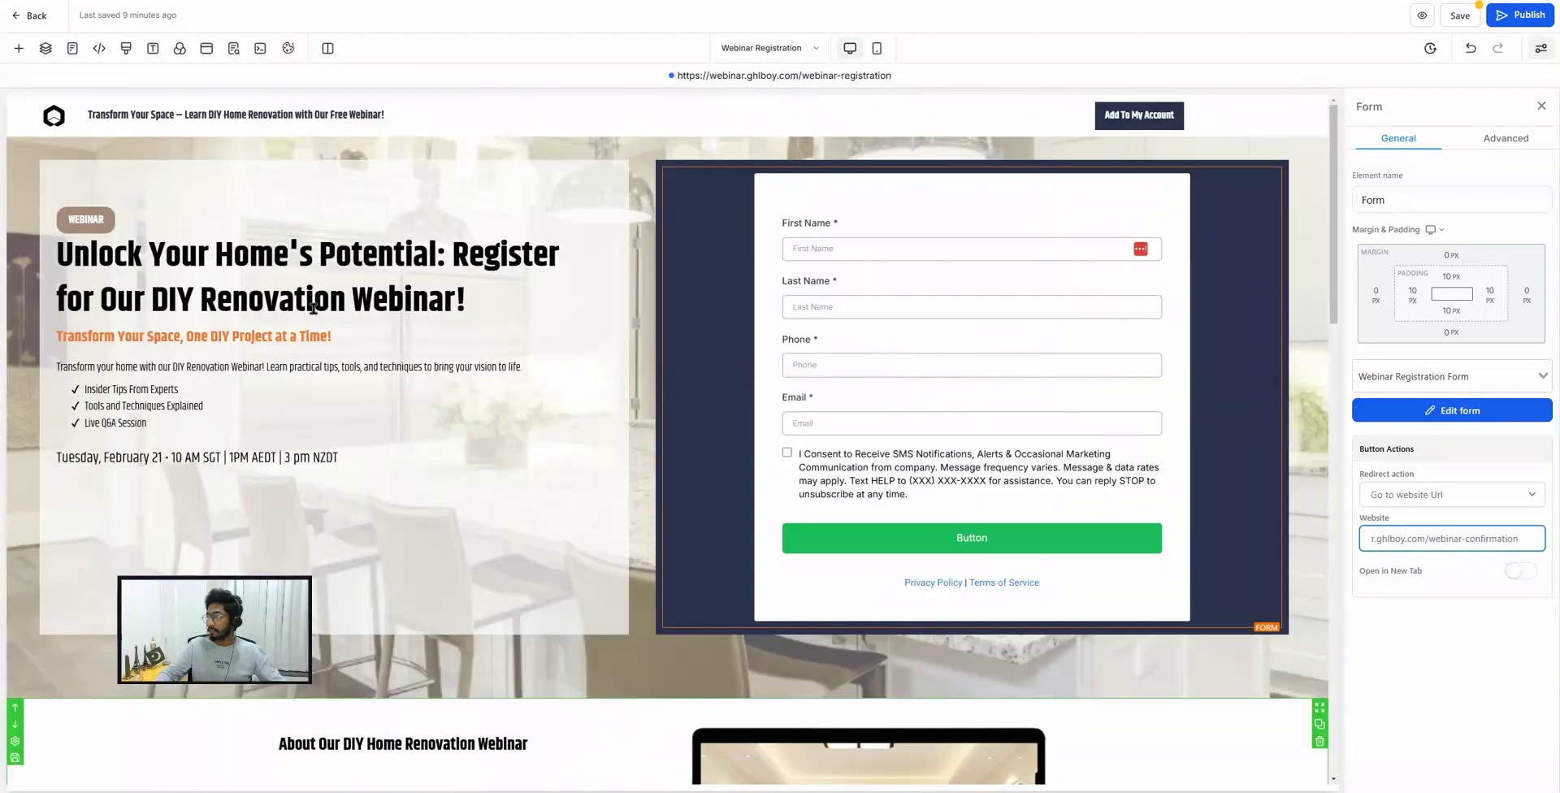
click(1507, 20)
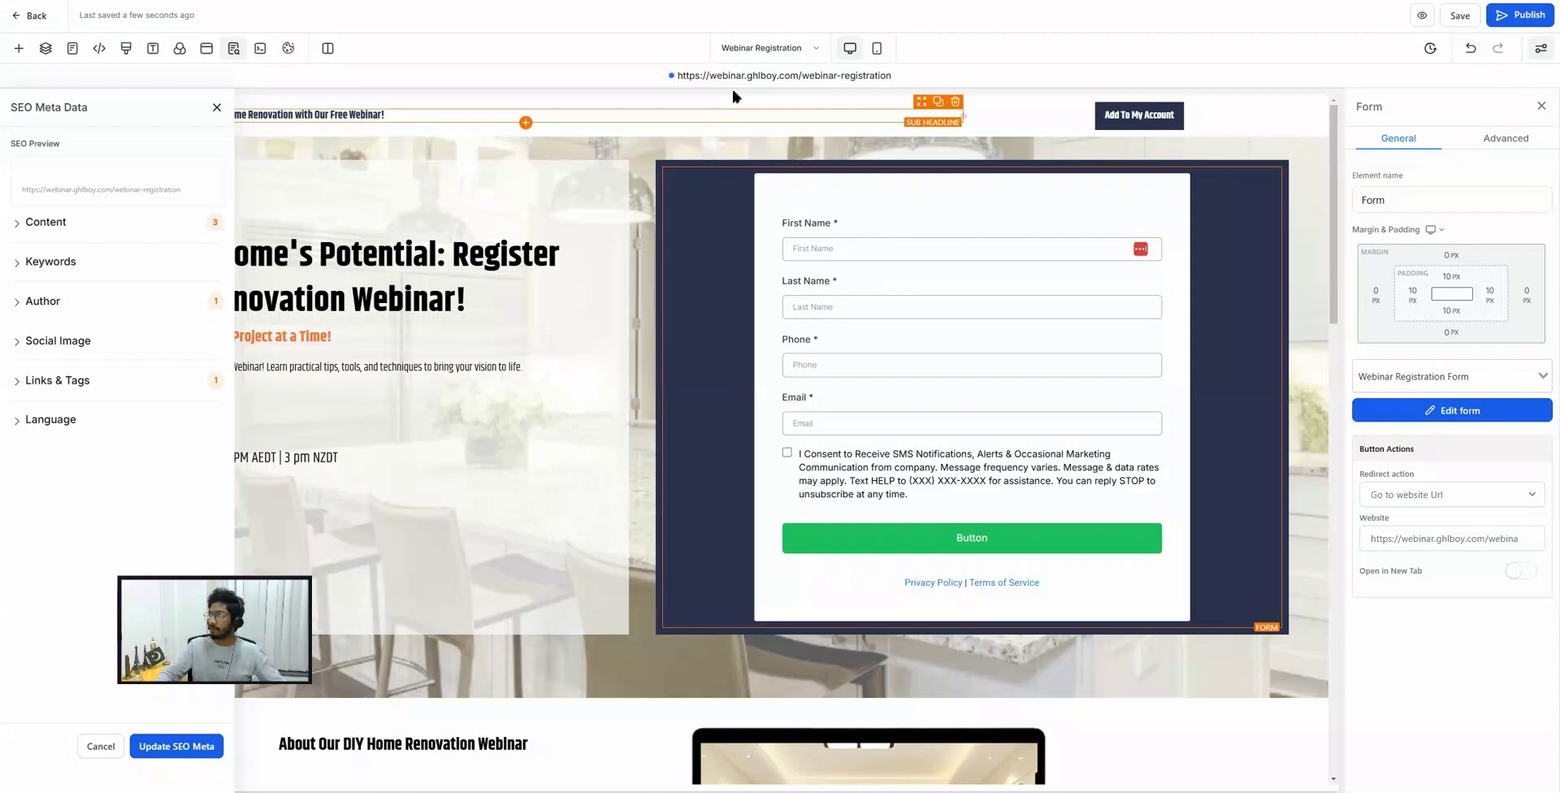
On the Webinar Confirmation page, link the "Click here to watch the webinar" button to the Webinar Broadcast page and publish the changes.
click(761, 47)
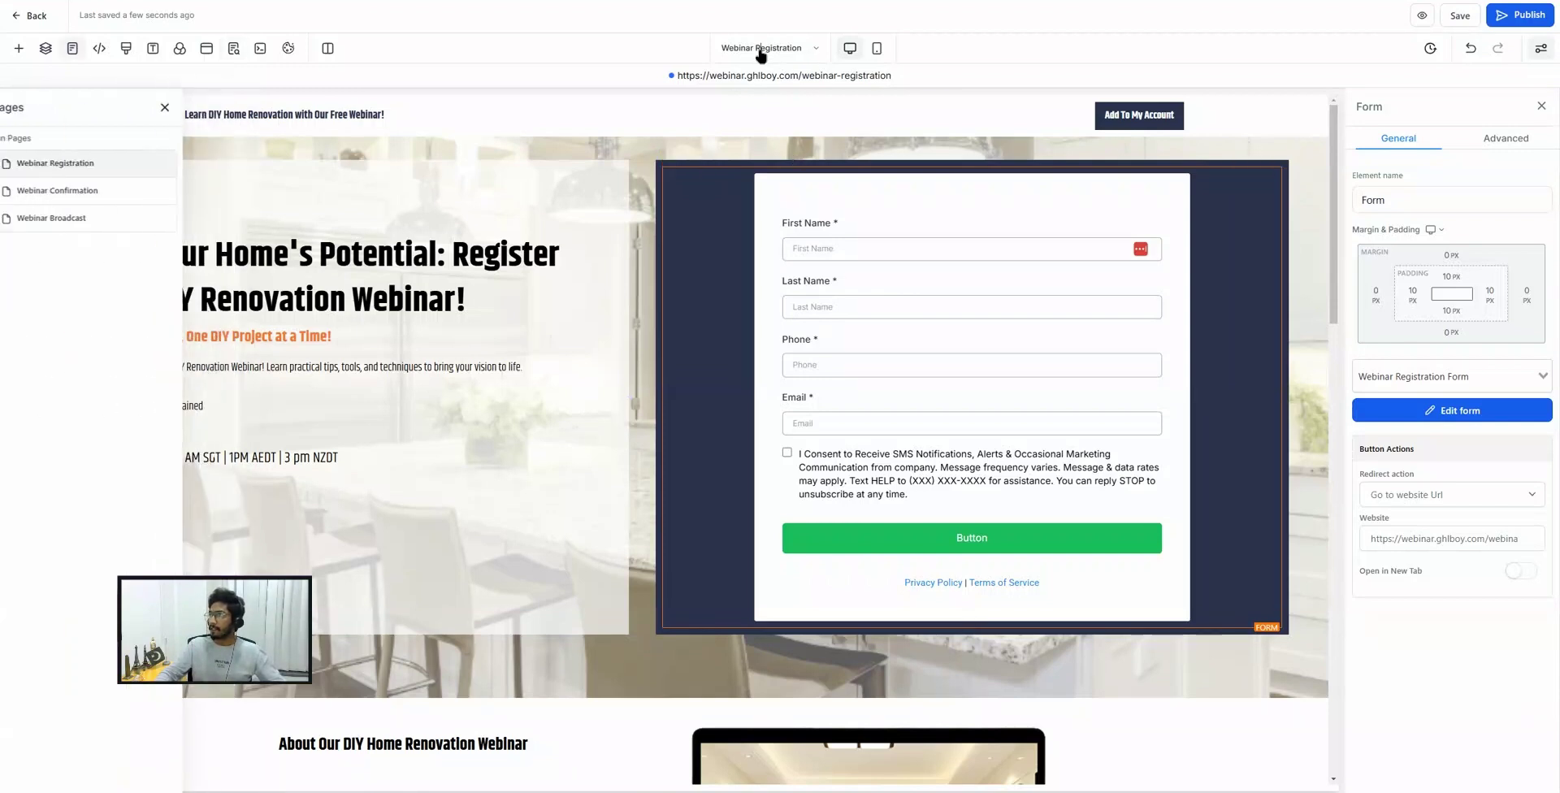
click(82, 199)
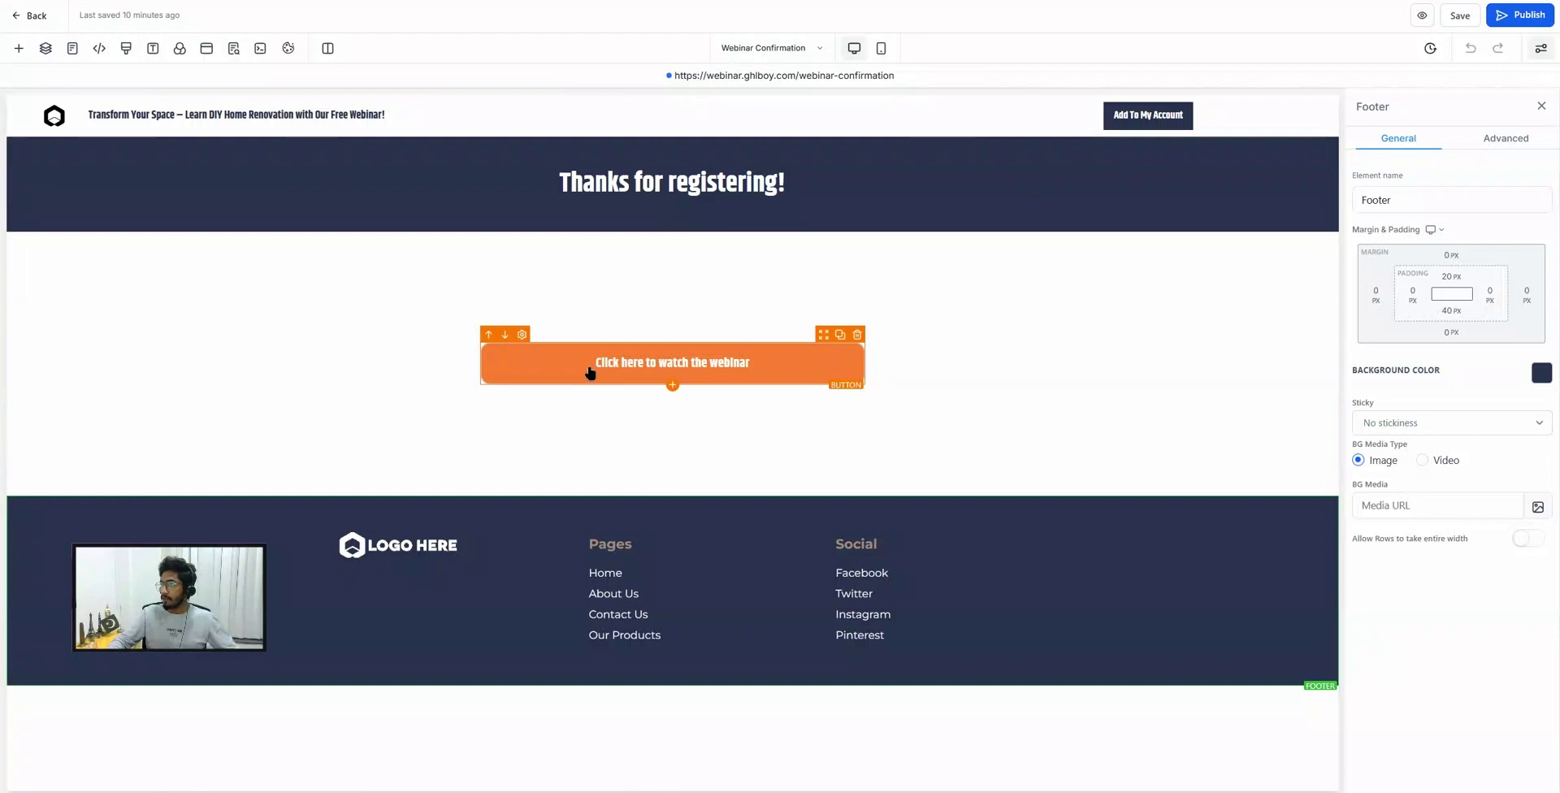
click(672, 182)
drag(561, 182, 786, 182)
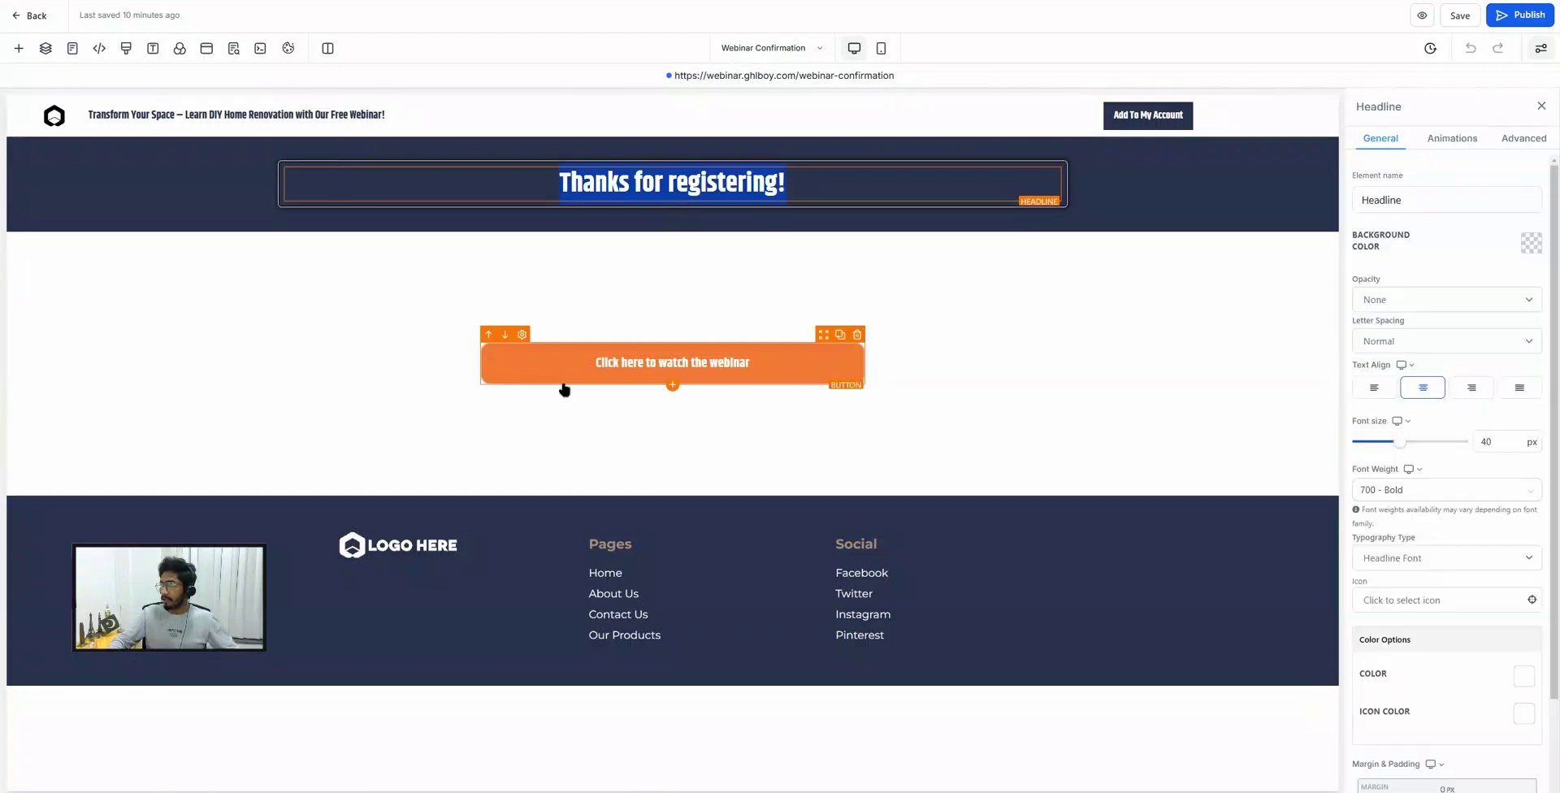
click(664, 372)
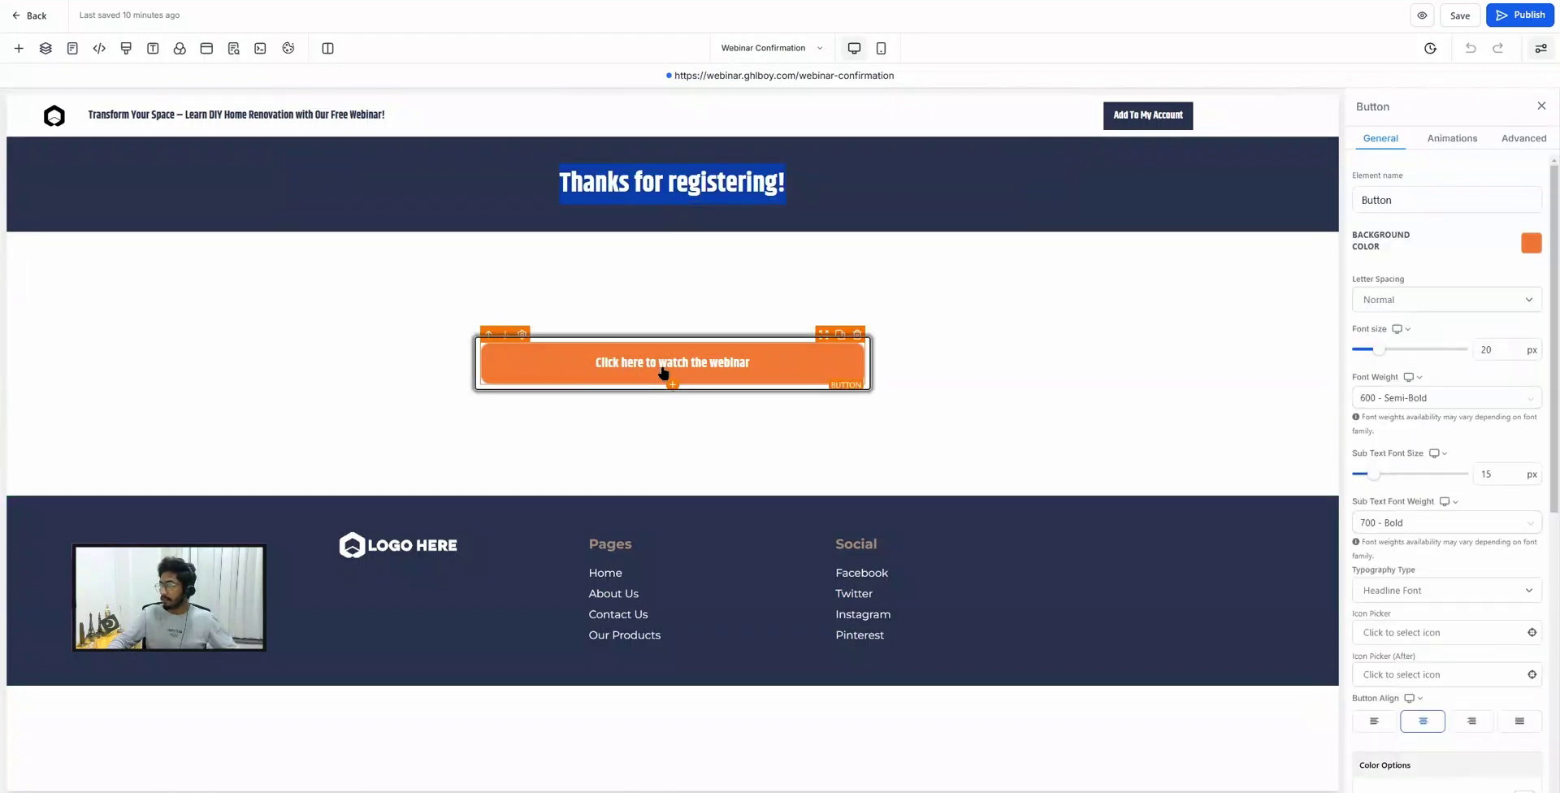
scroll(1408, 627, down, 5)
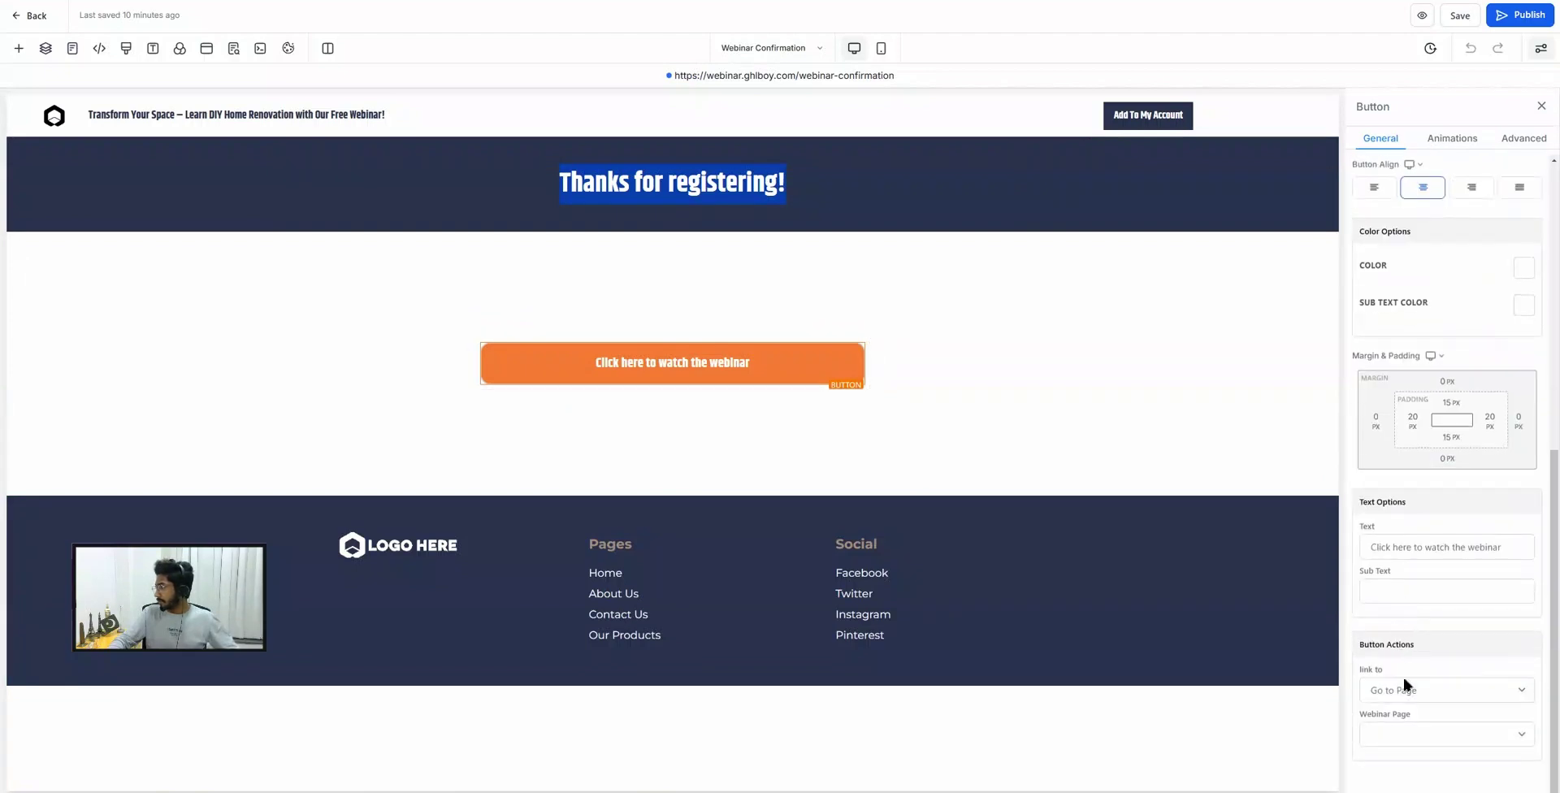
click(1399, 733)
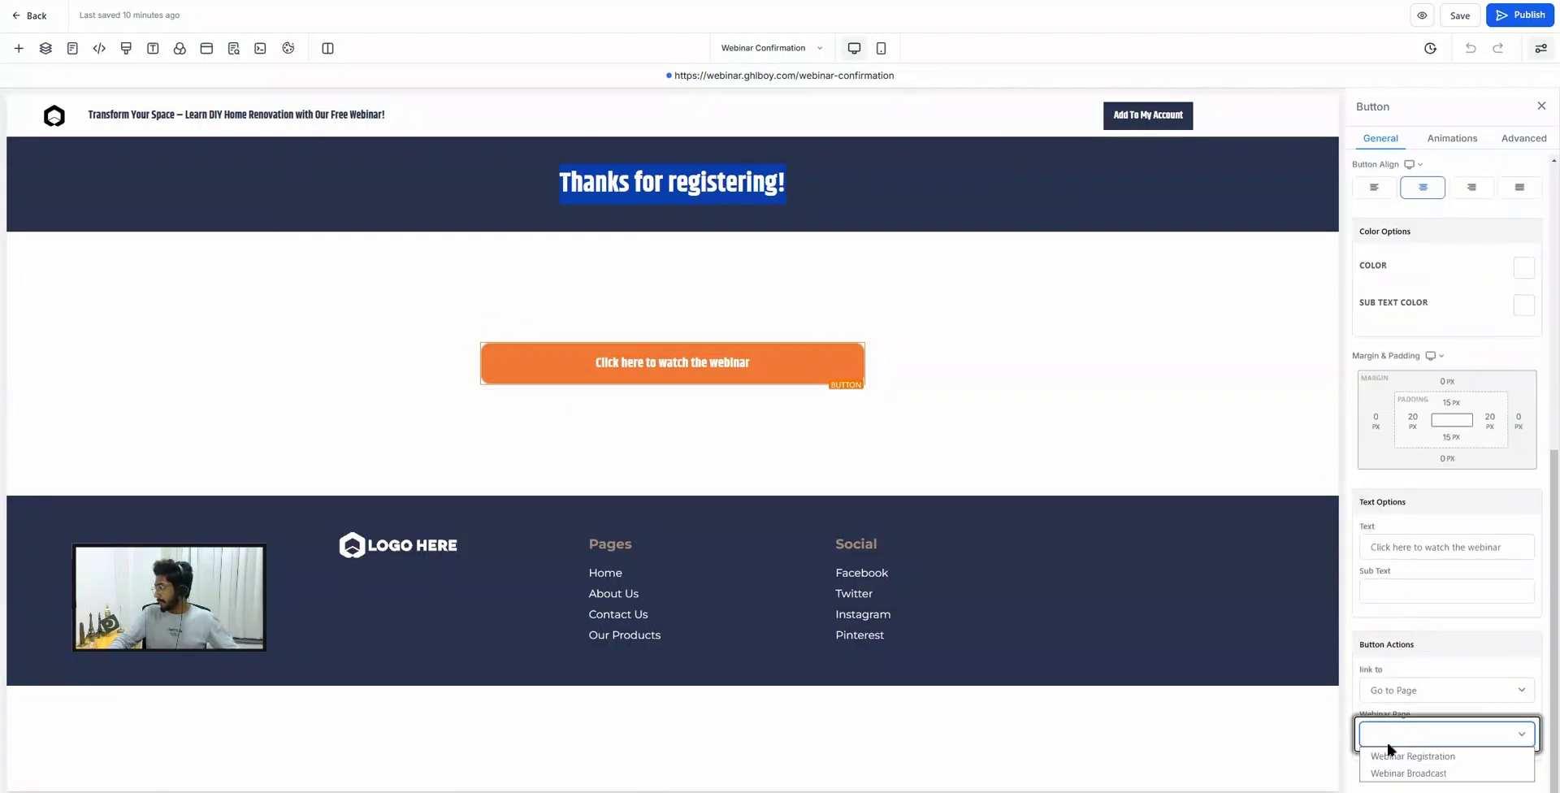
click(1419, 780)
click(1523, 20)
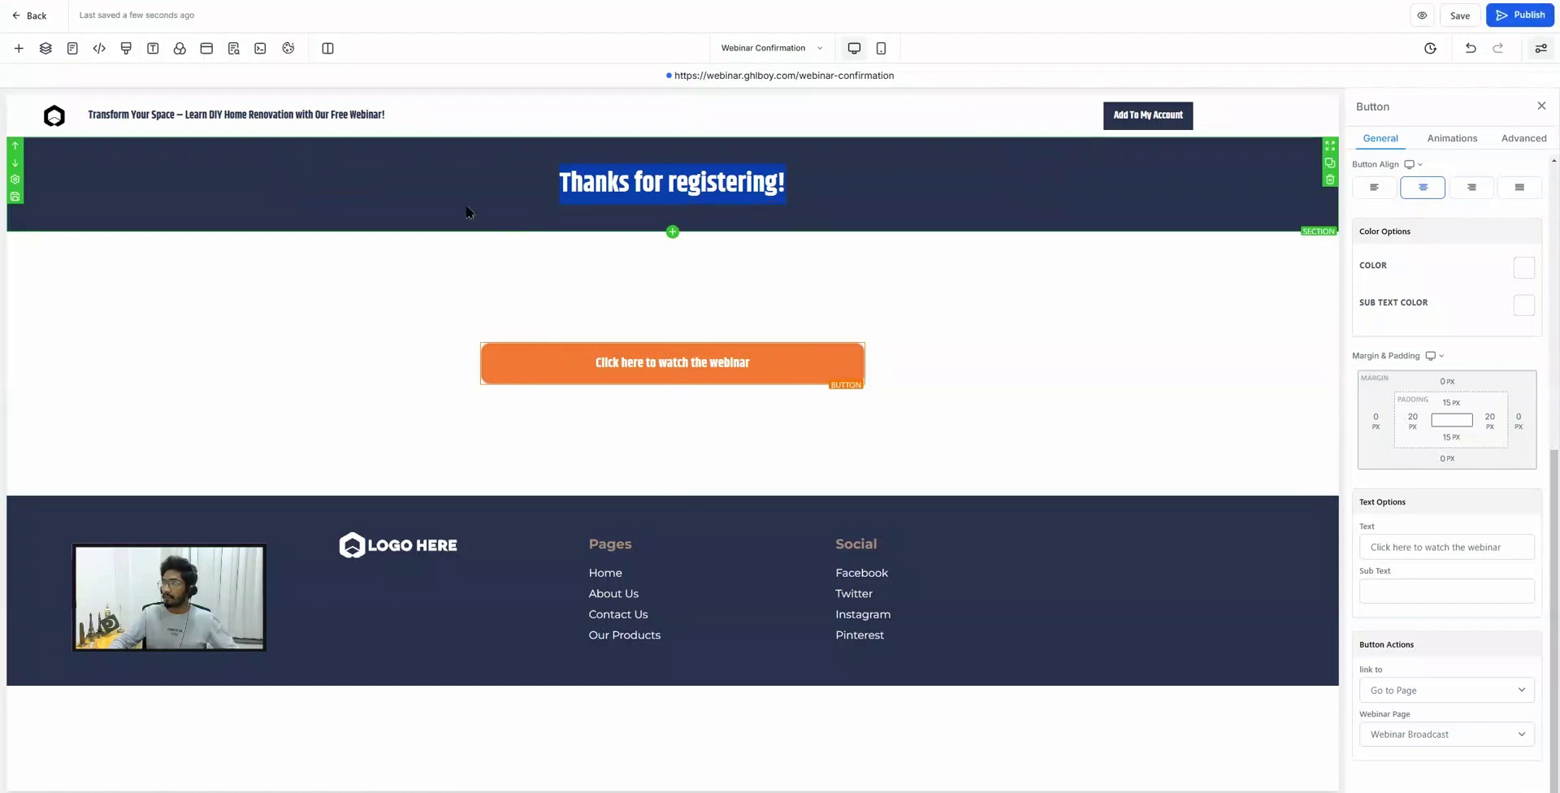
Open the Webinar Broadcast page in the editor and replace the event date placeholder with 10 November 2024.
click(776, 48)
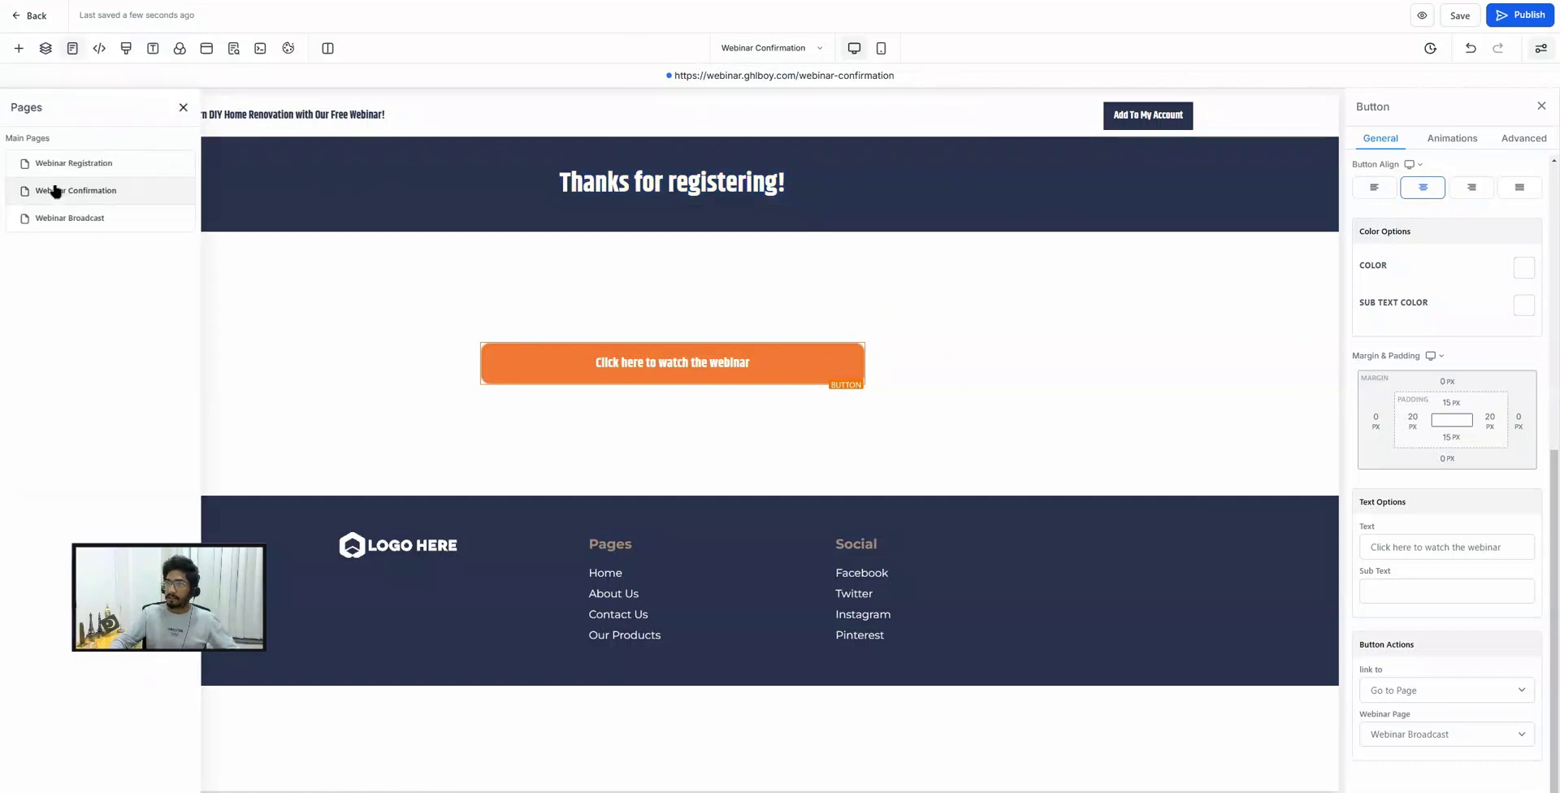
click(85, 219)
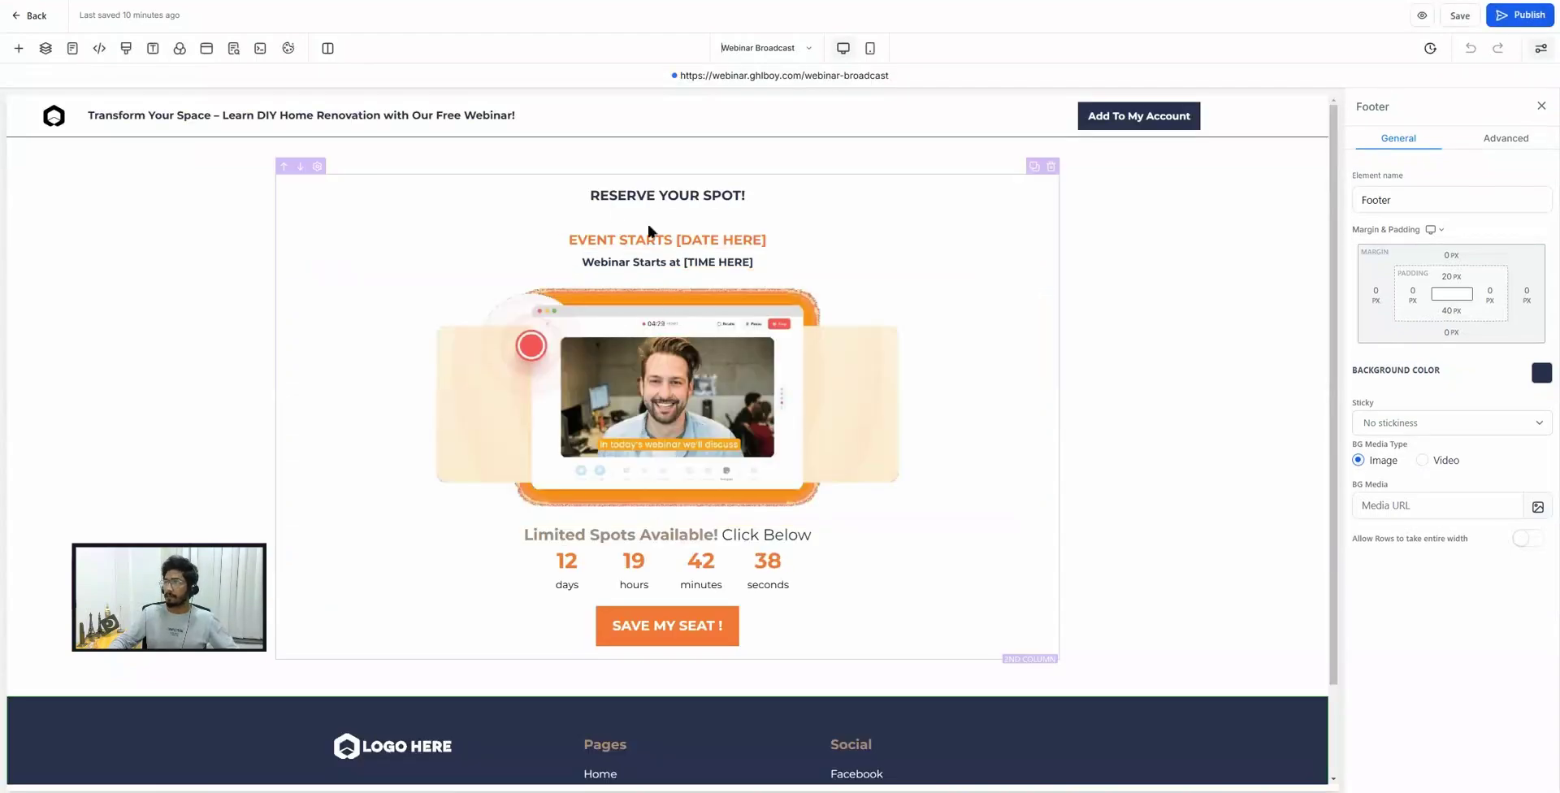
drag(681, 239, 761, 241)
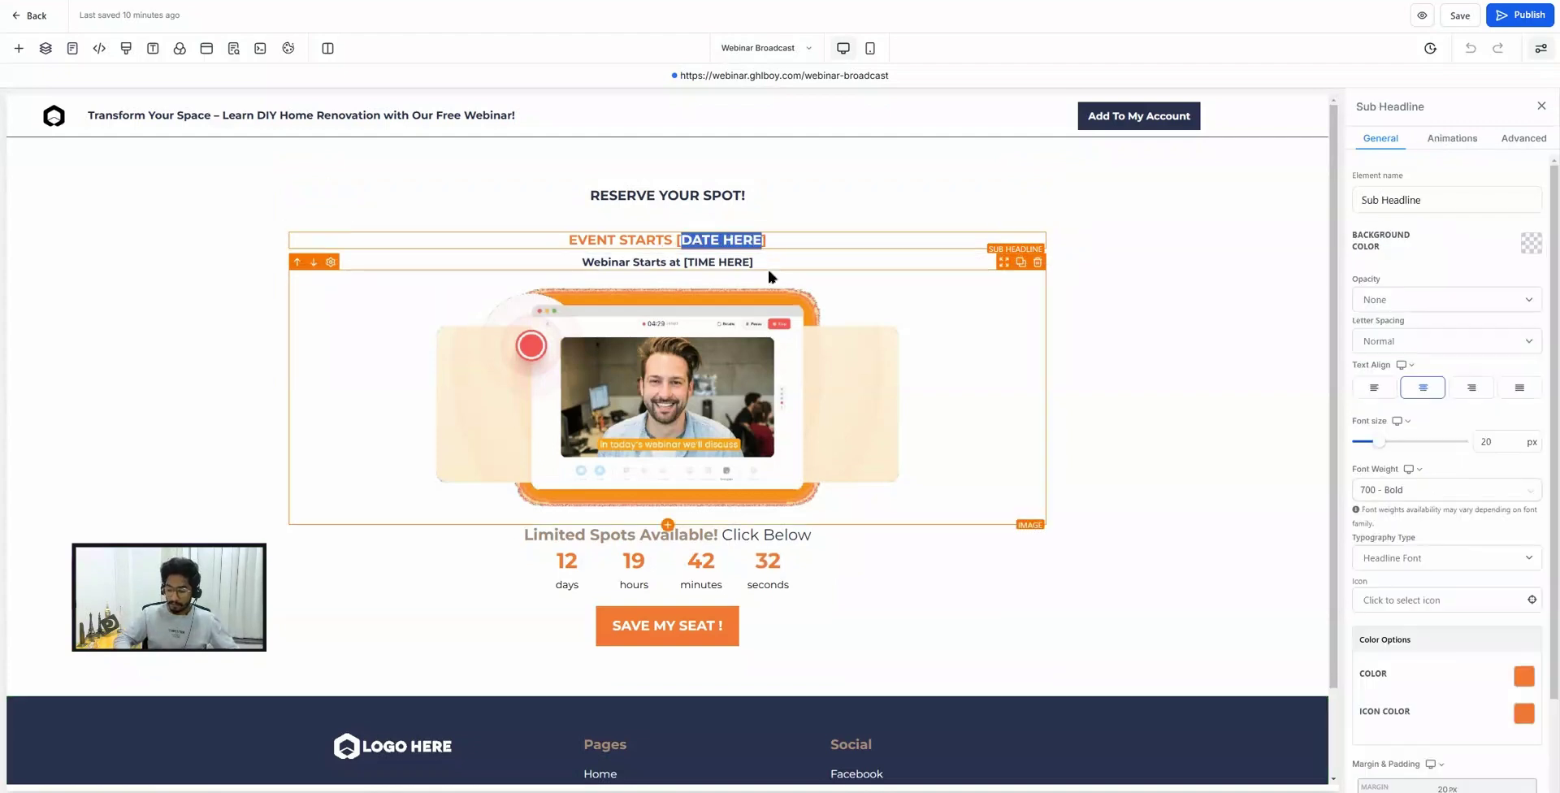
text(10)
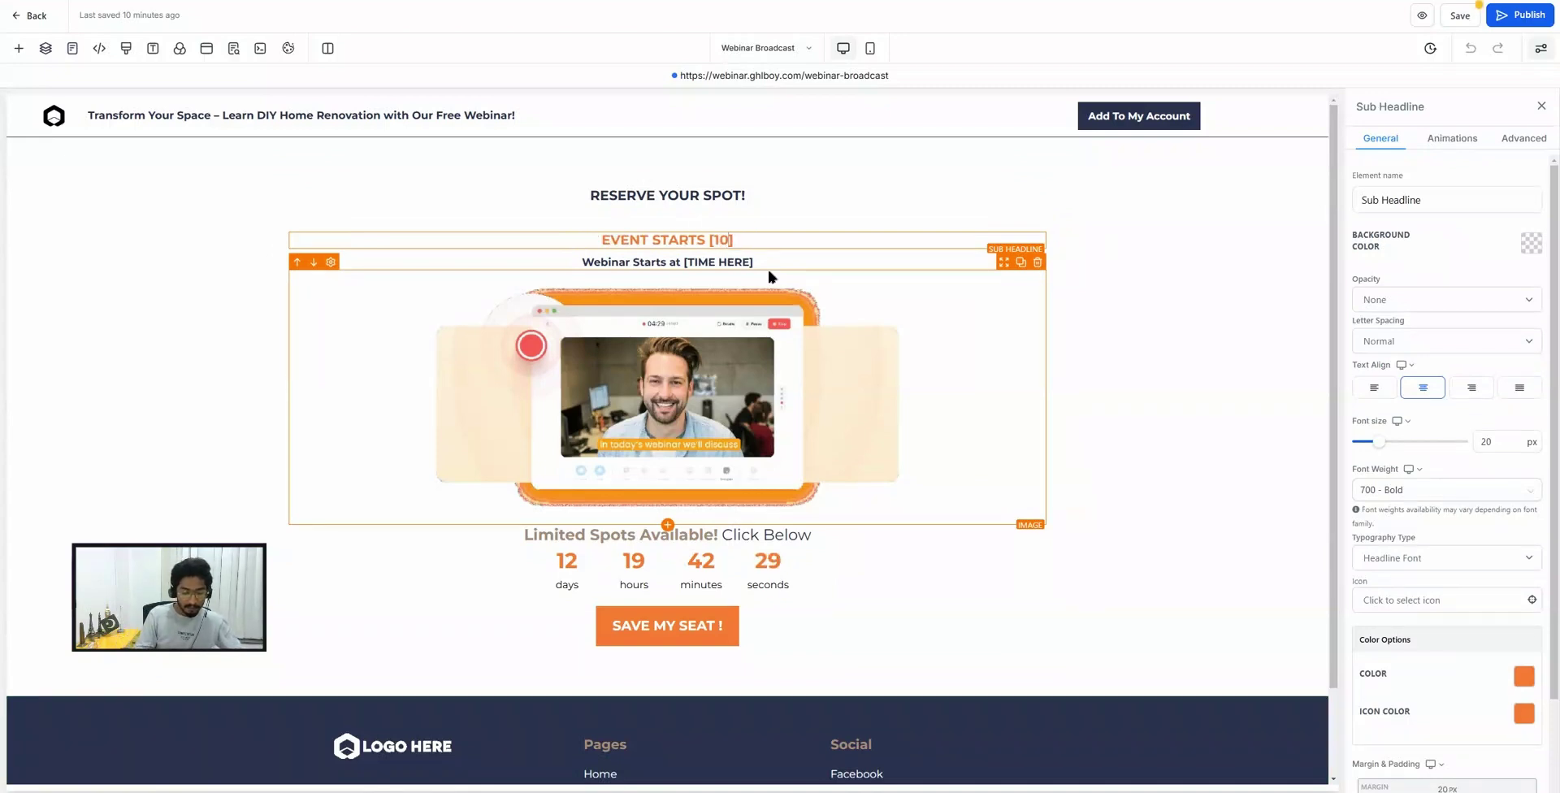
text( November)
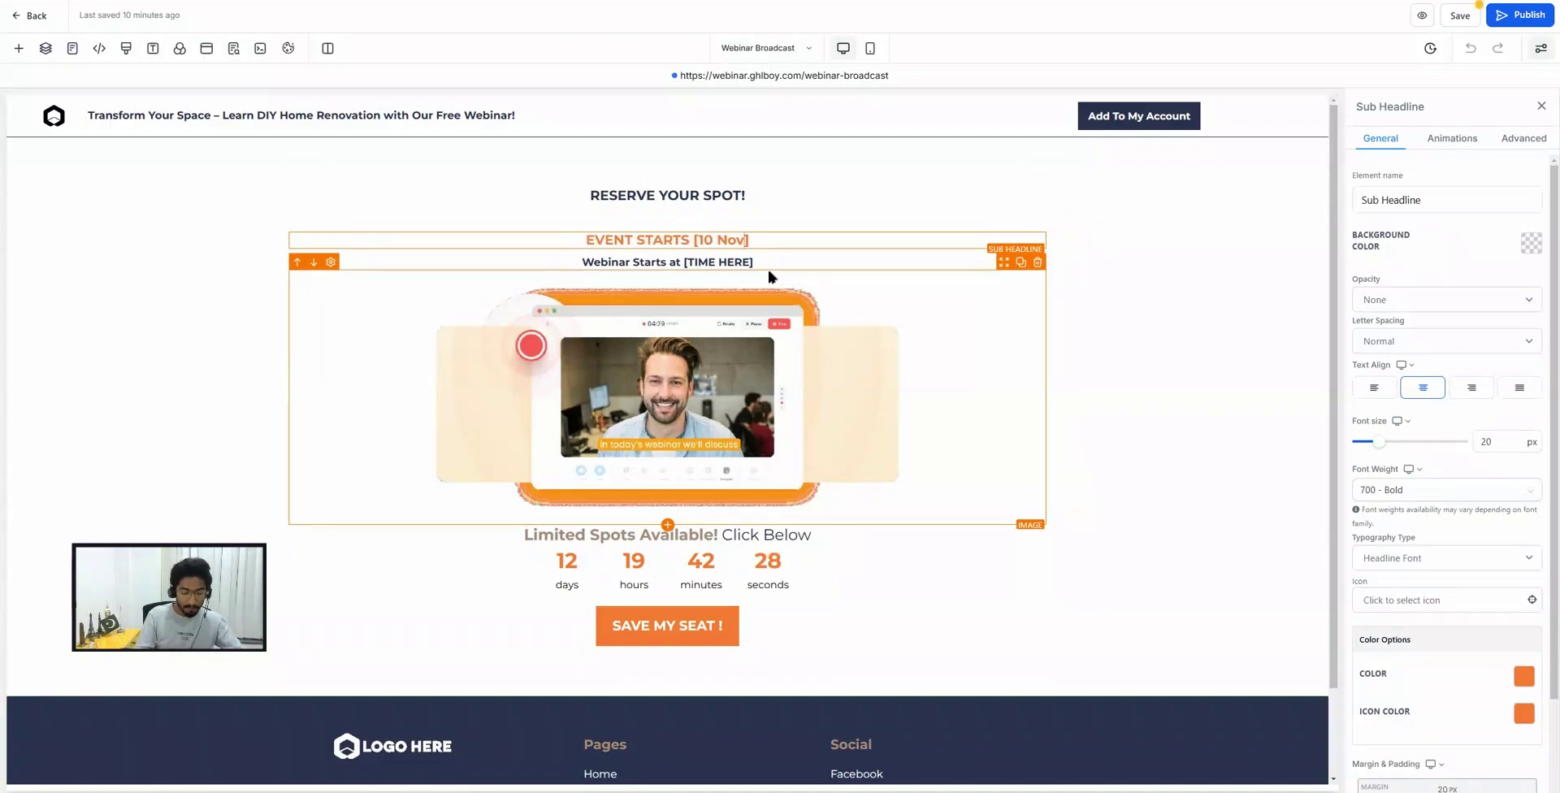
text( 2024)
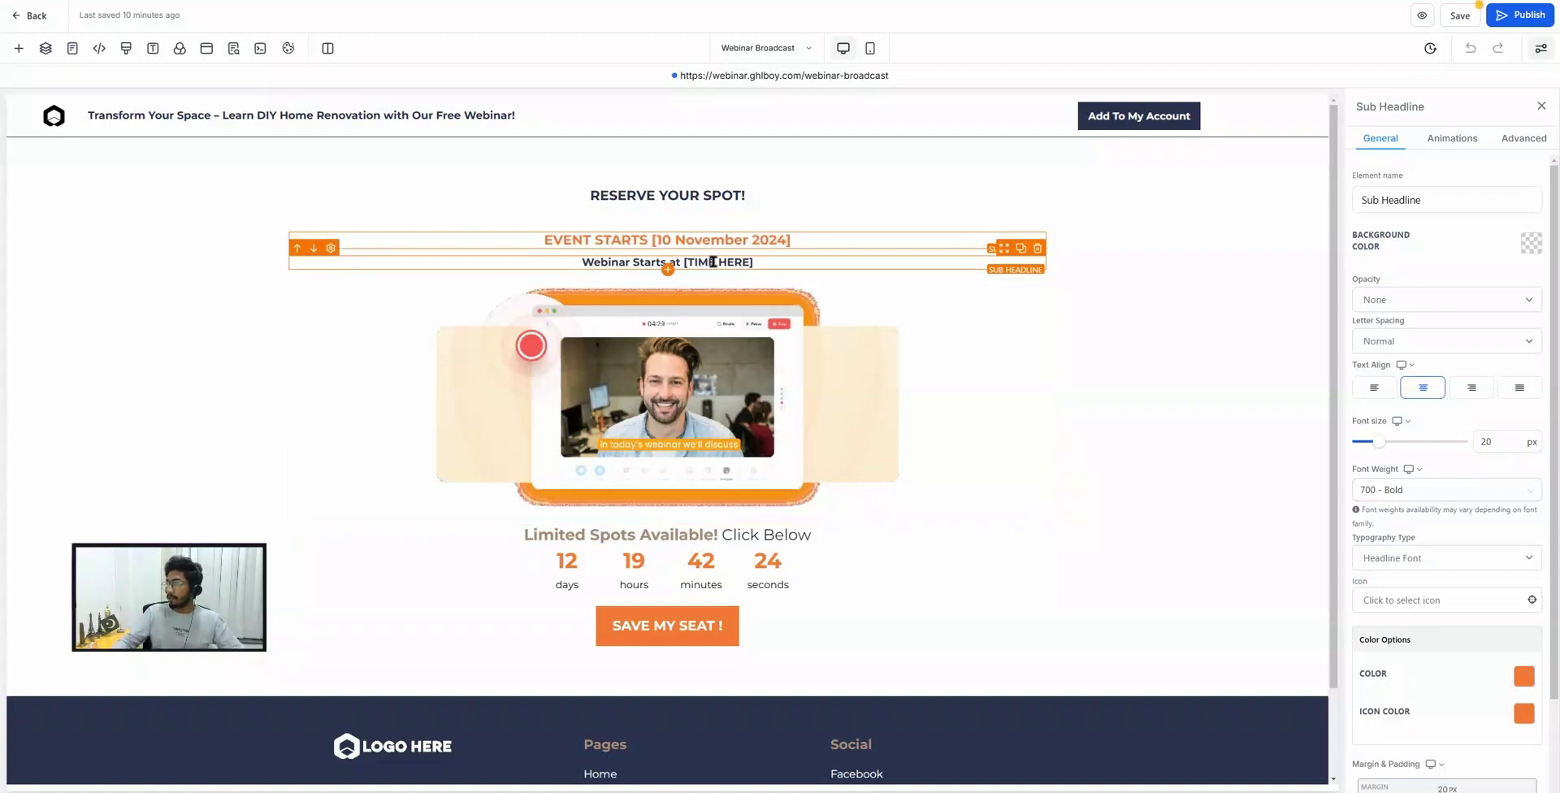
Replace the time placeholder in the "Webinar Starts at" line with [02:00 PM EST].
drag(750, 262, 692, 262)
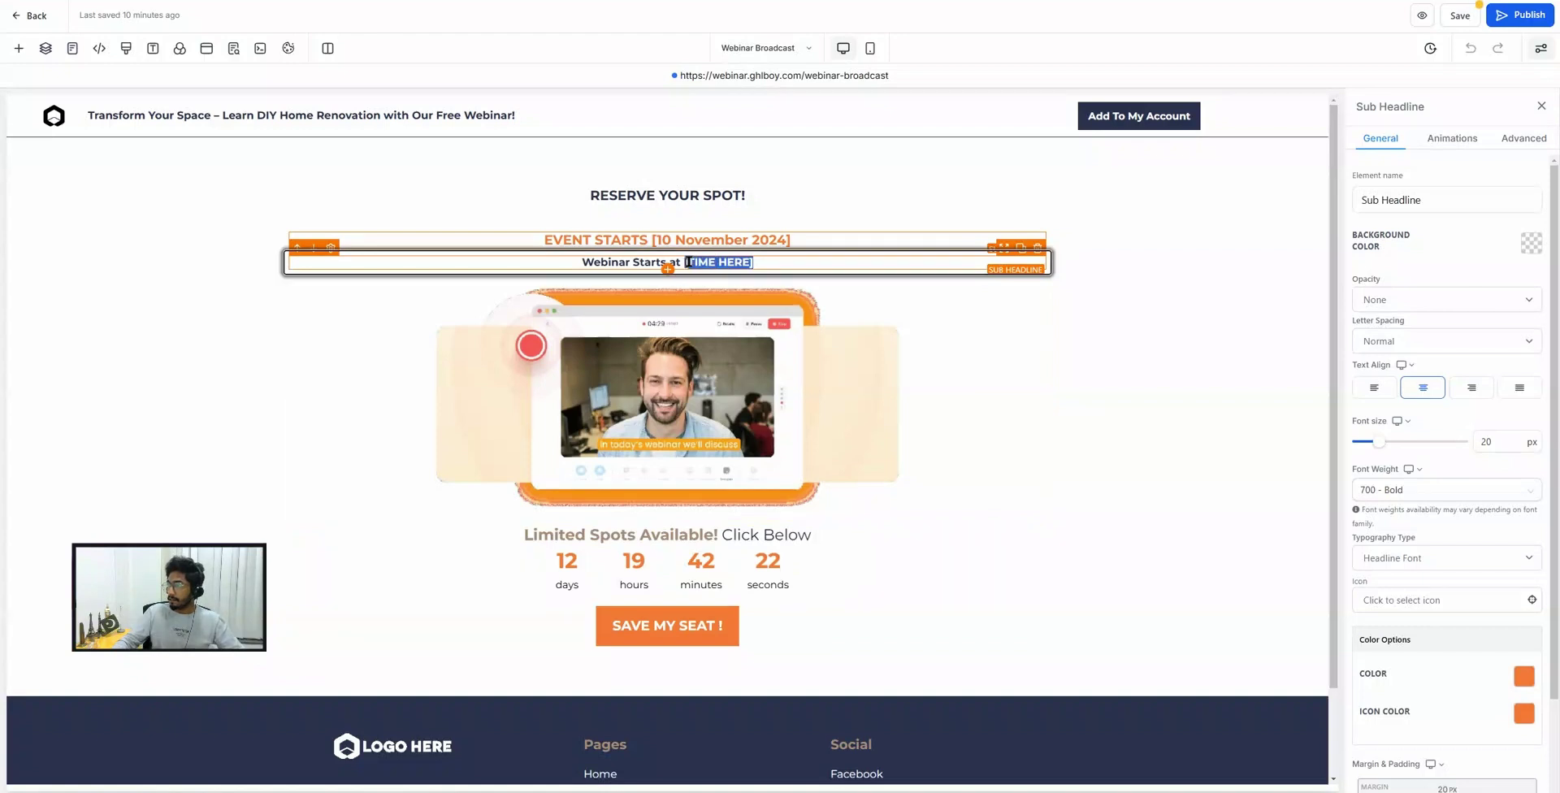
key(BackSpace)
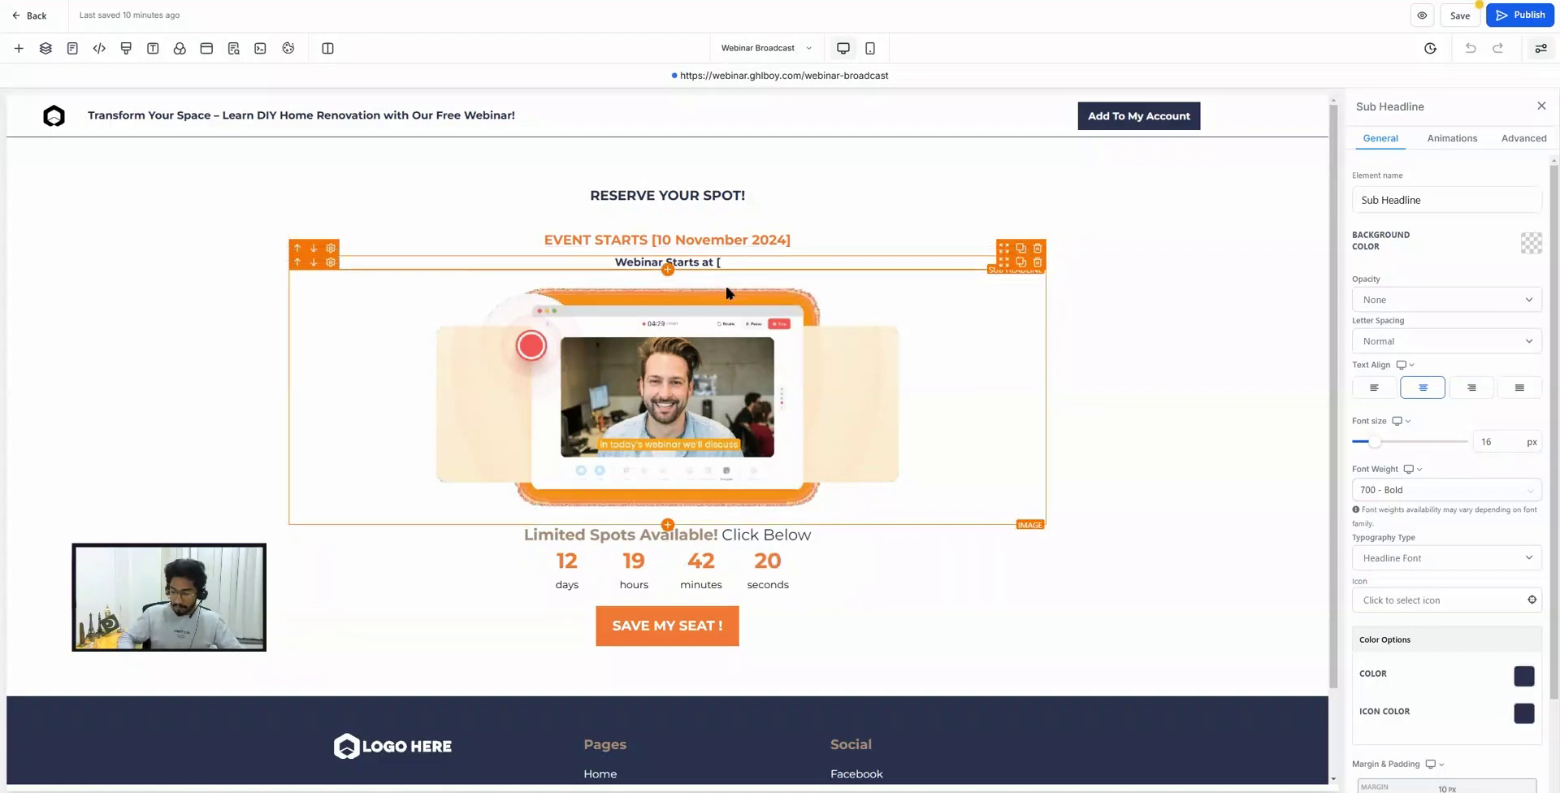
text(02:PM EST)
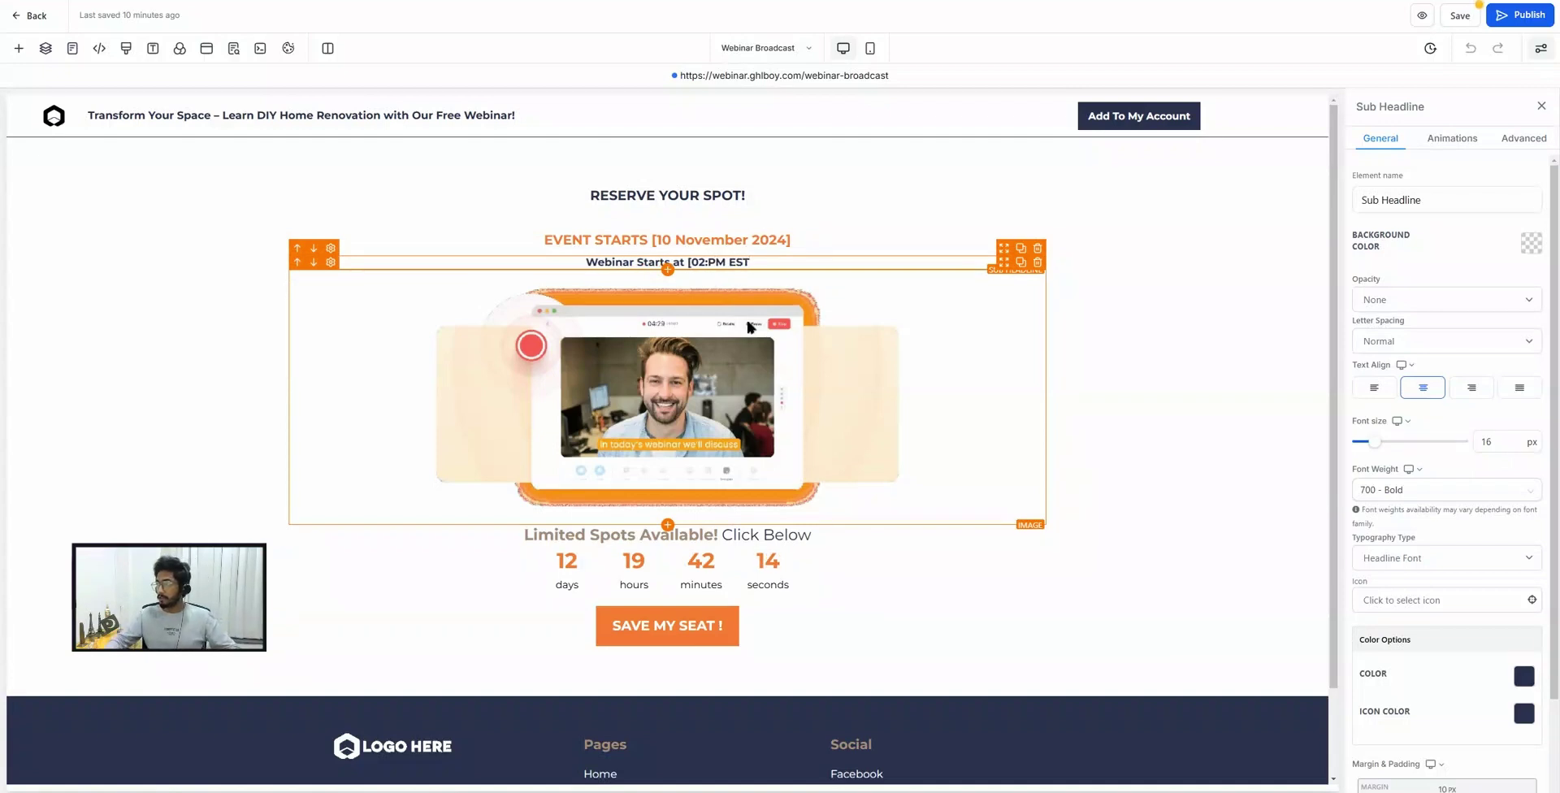
text(])
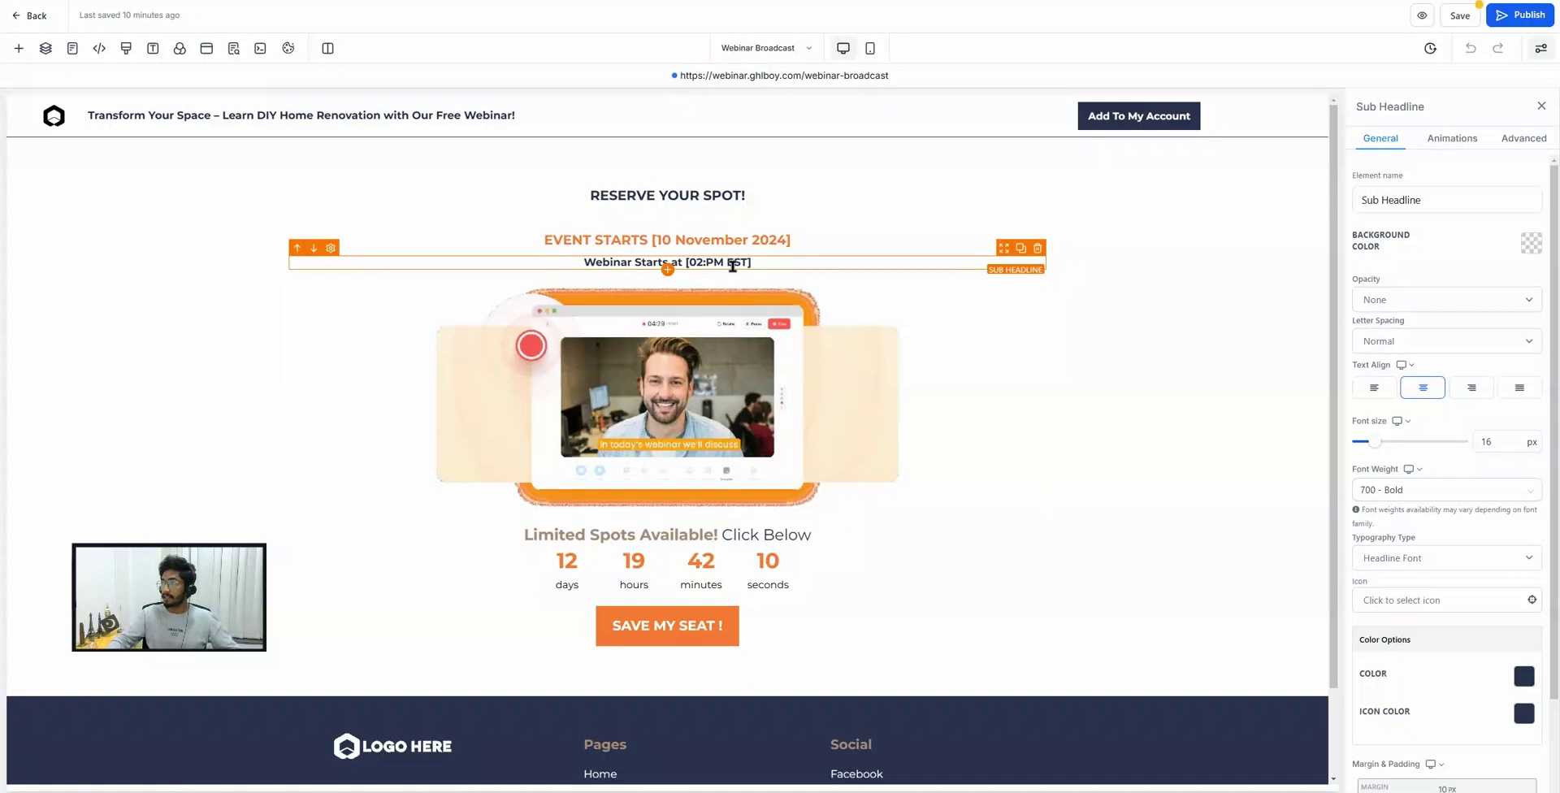
drag(733, 266, 746, 266)
click(708, 262)
text(00)
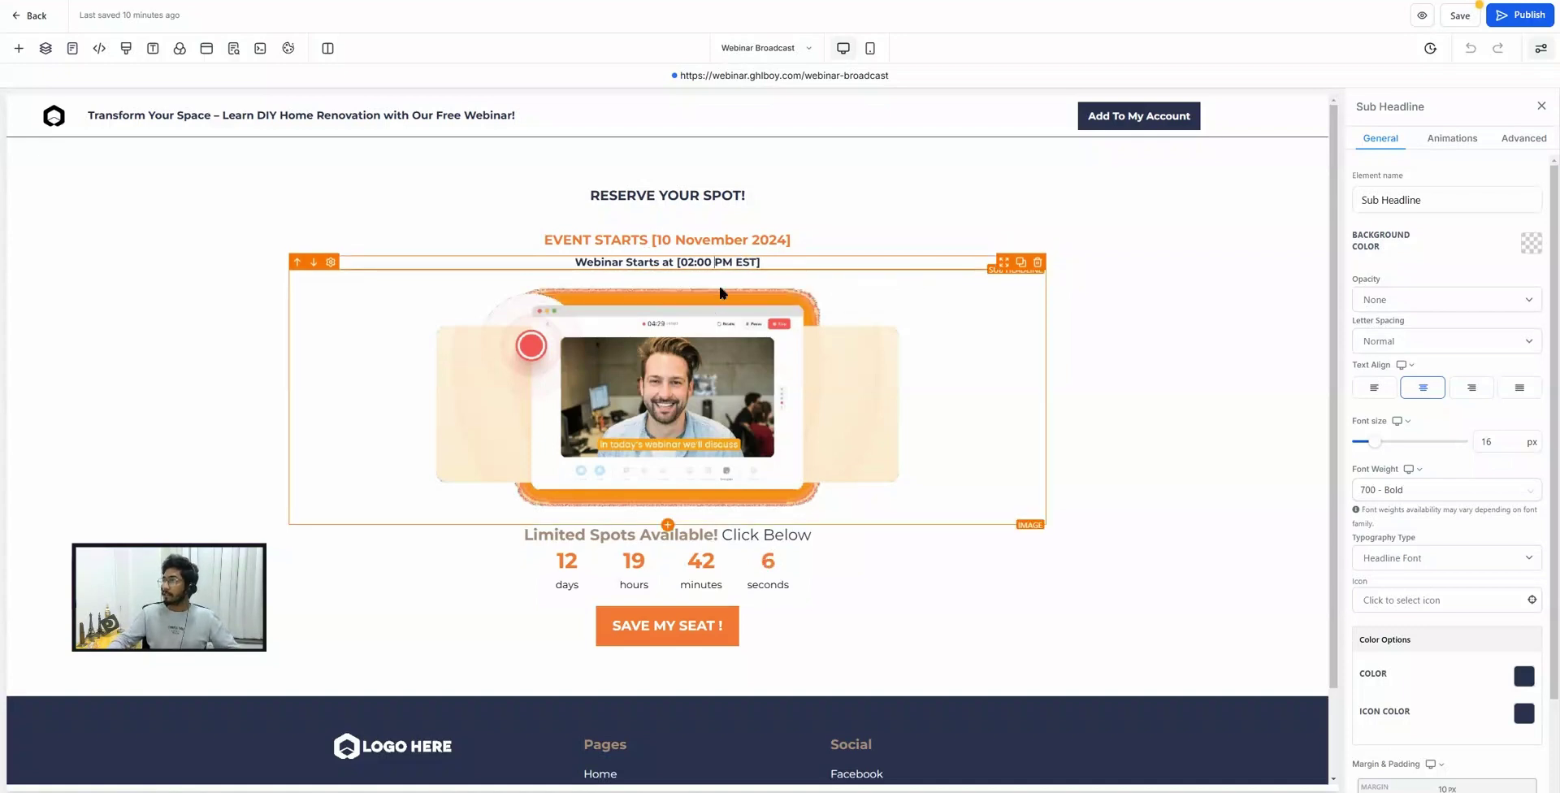
Delete the "Limited Spots Available! Click Below" headline and the "SAVE MY SEAT !" button from the Webinar Broadcast page.
scroll(602, 378, down, 1)
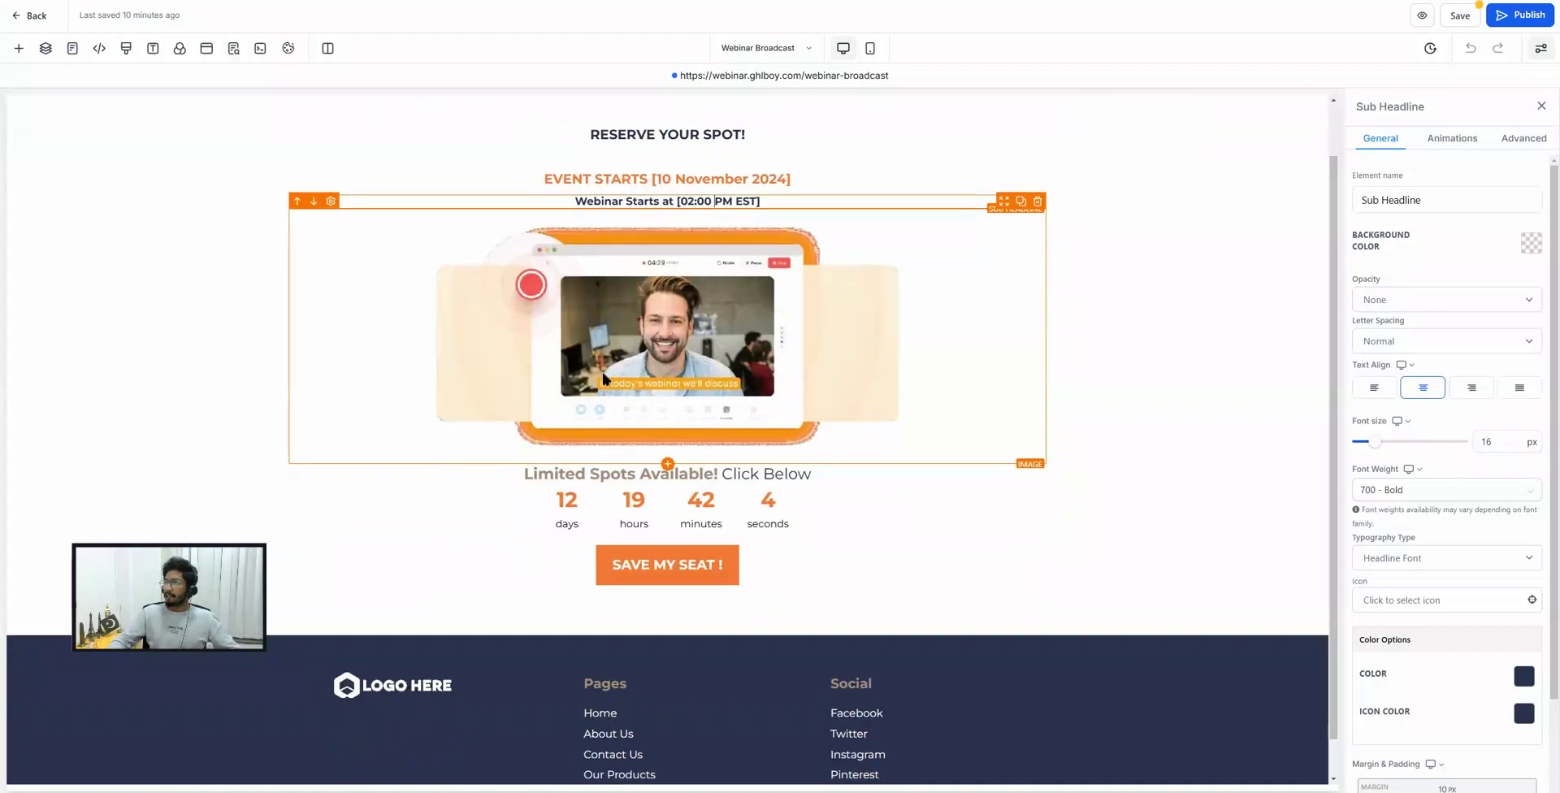
click(642, 354)
click(557, 473)
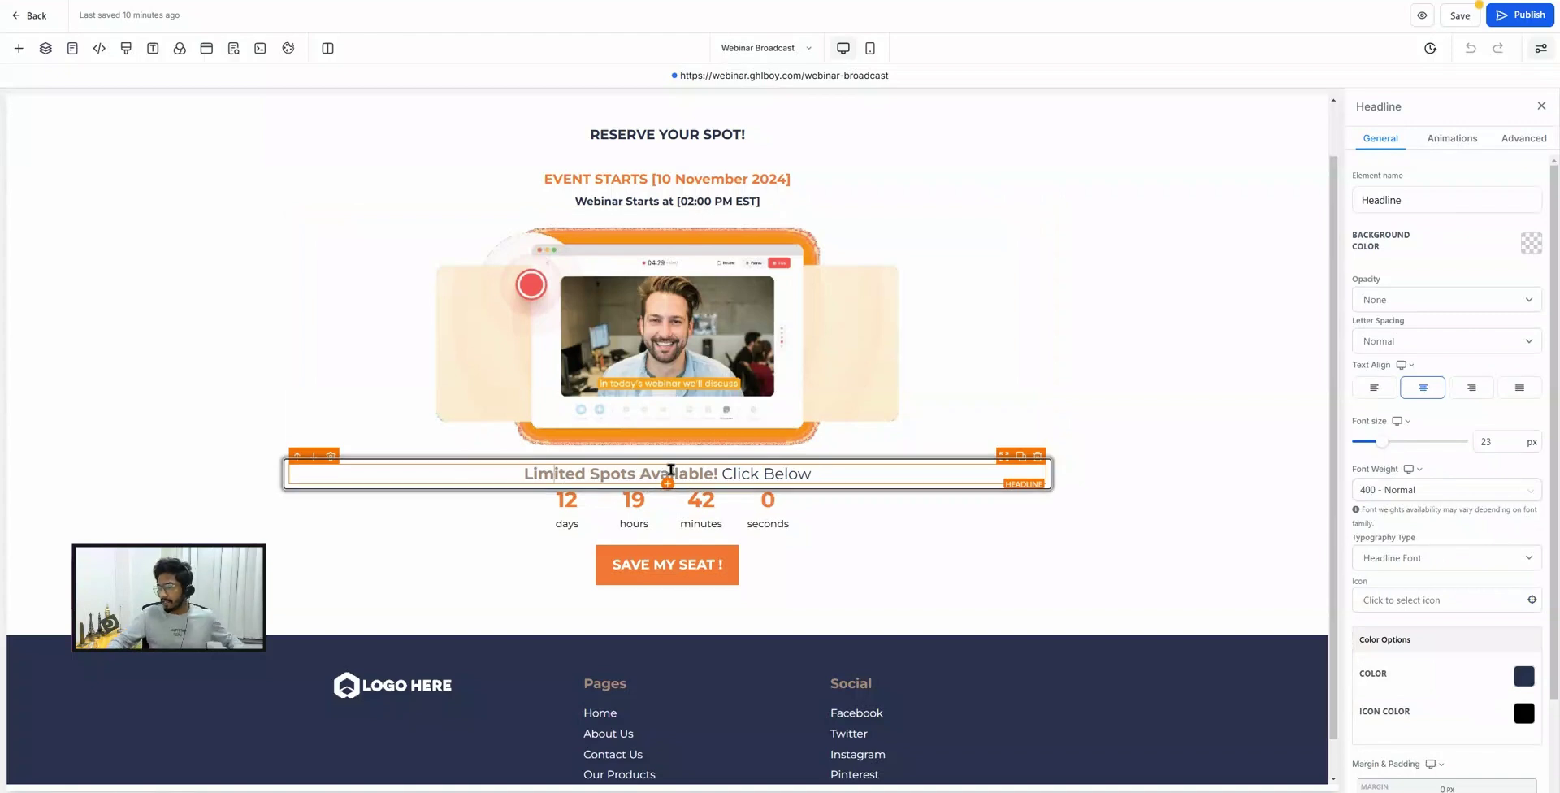
click(1036, 458)
click(726, 549)
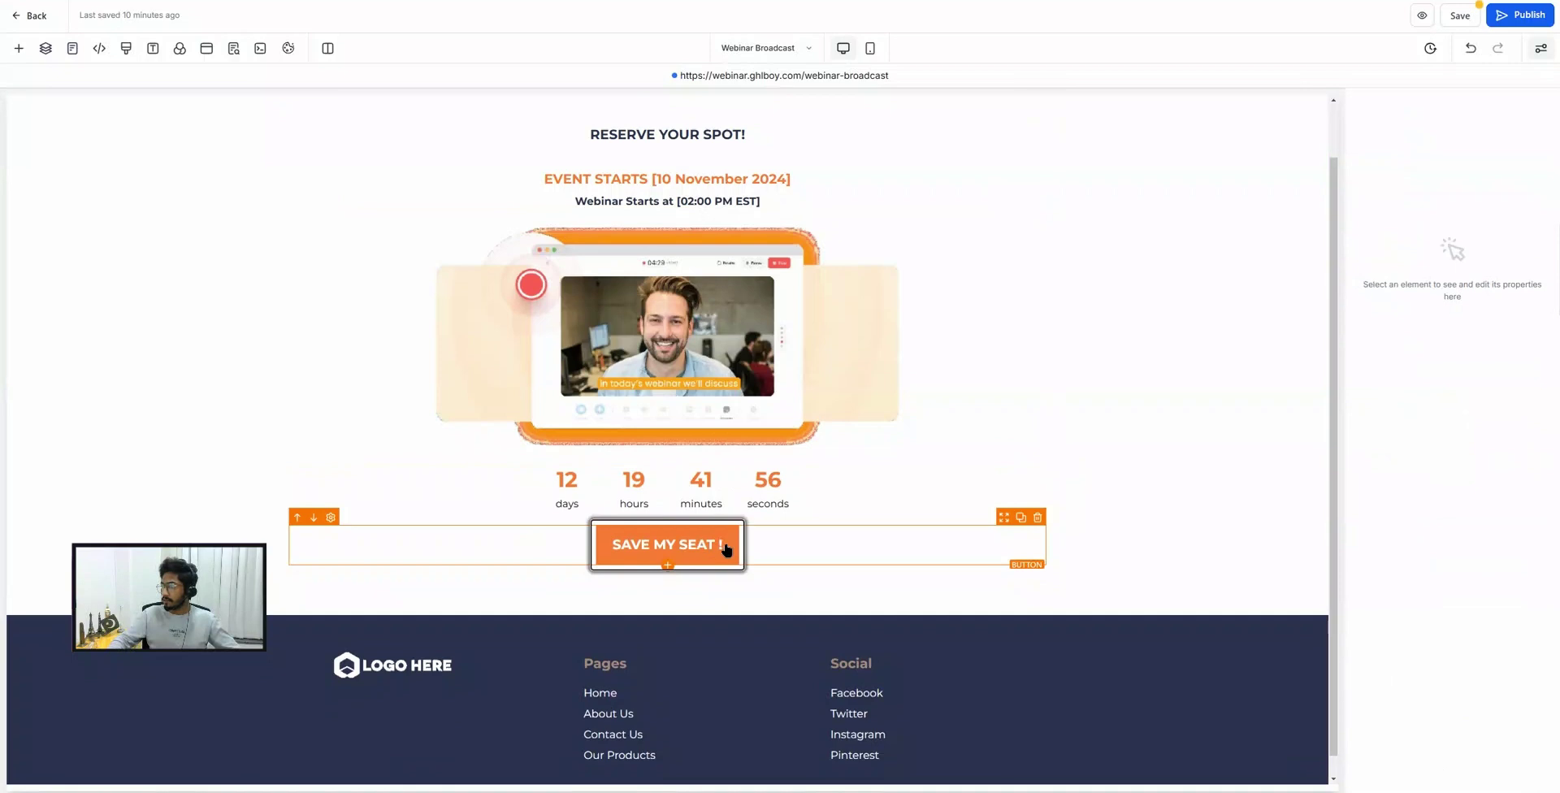
click(1037, 519)
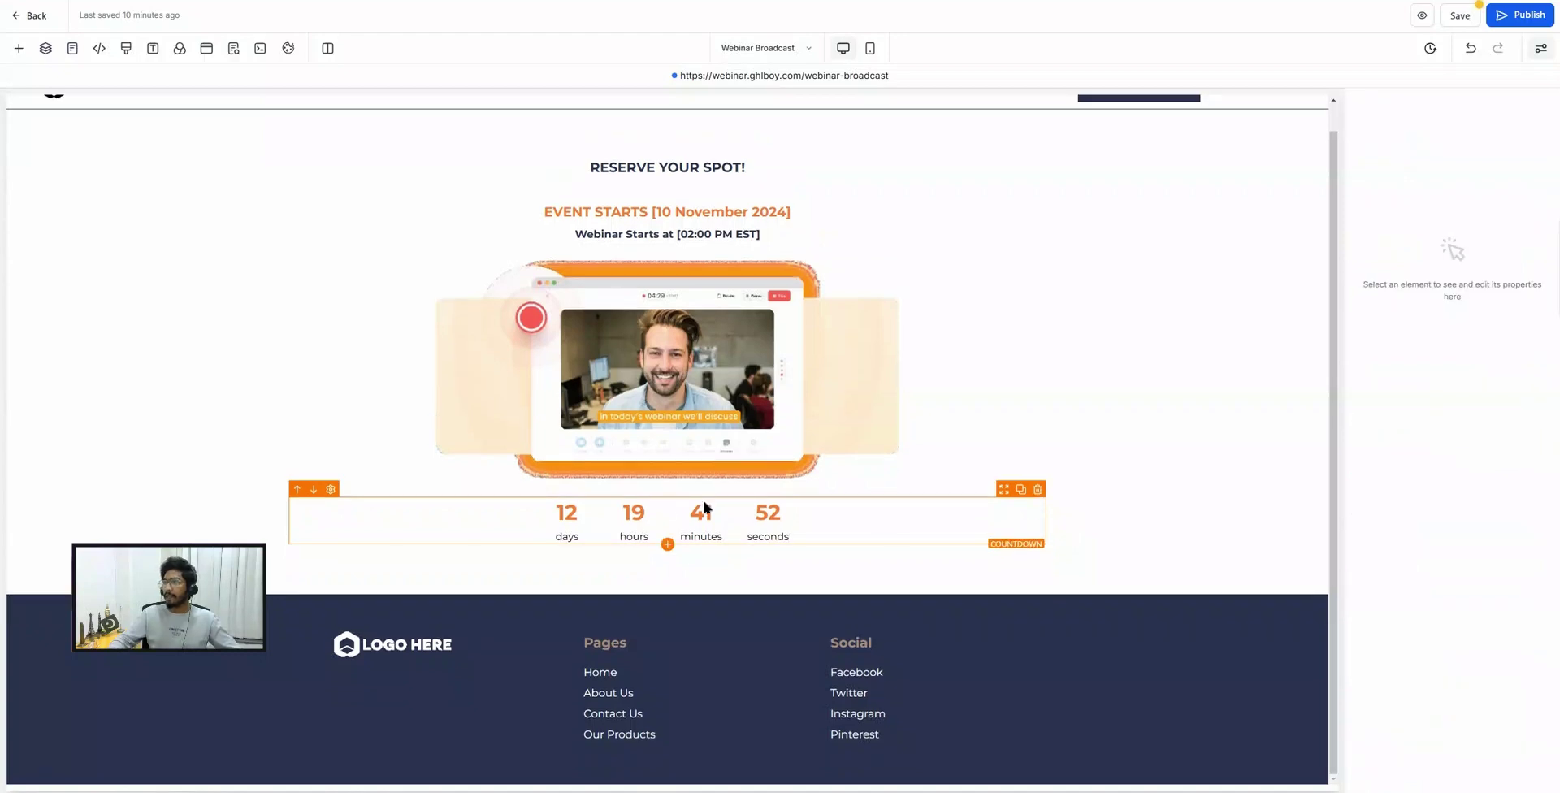
Check the countdown timer's end date, end time, time zone and expire redirect URL.
click(566, 518)
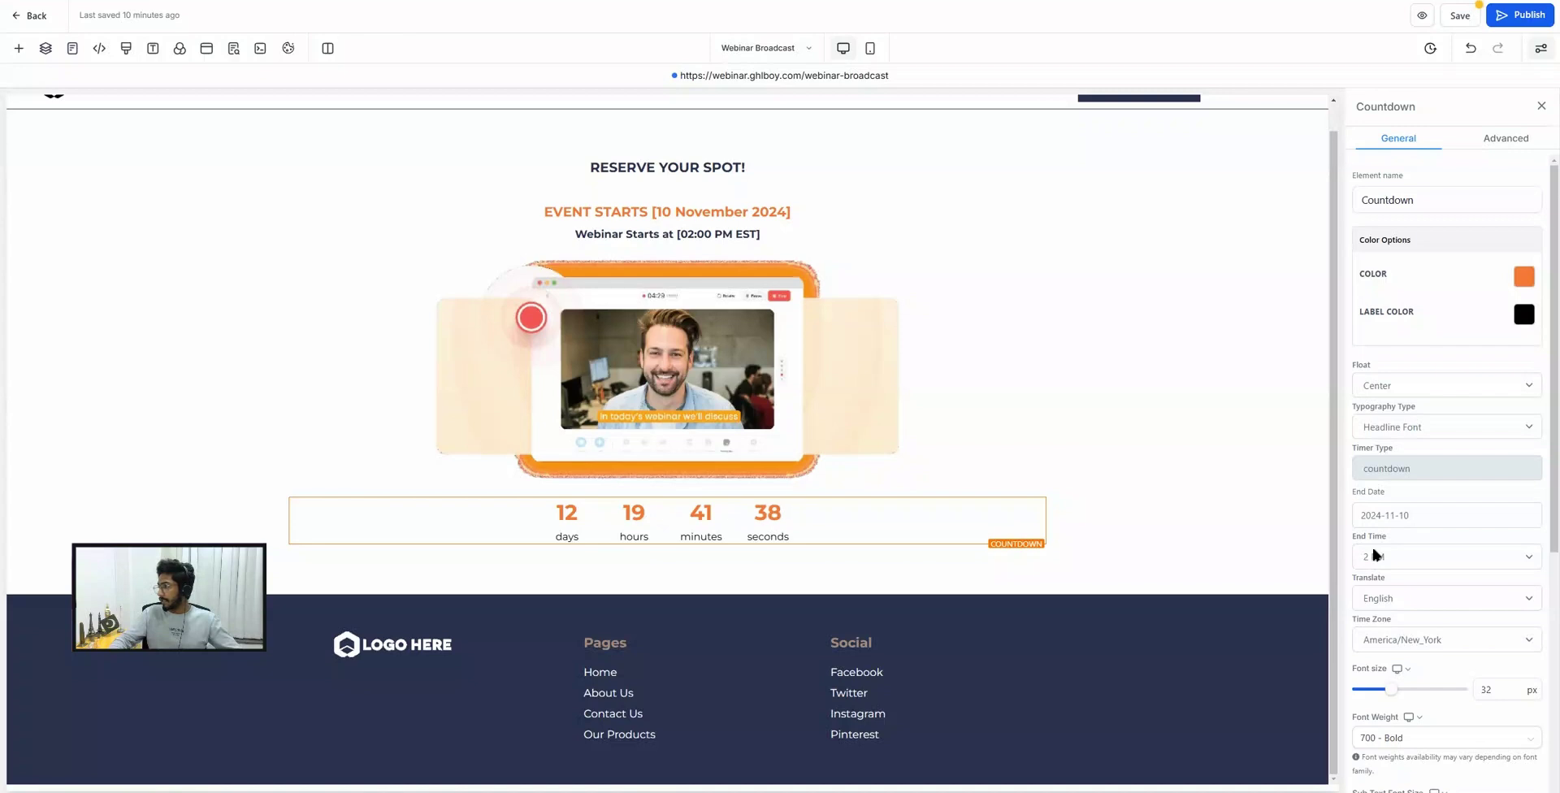
scroll(1373, 555, down, 5)
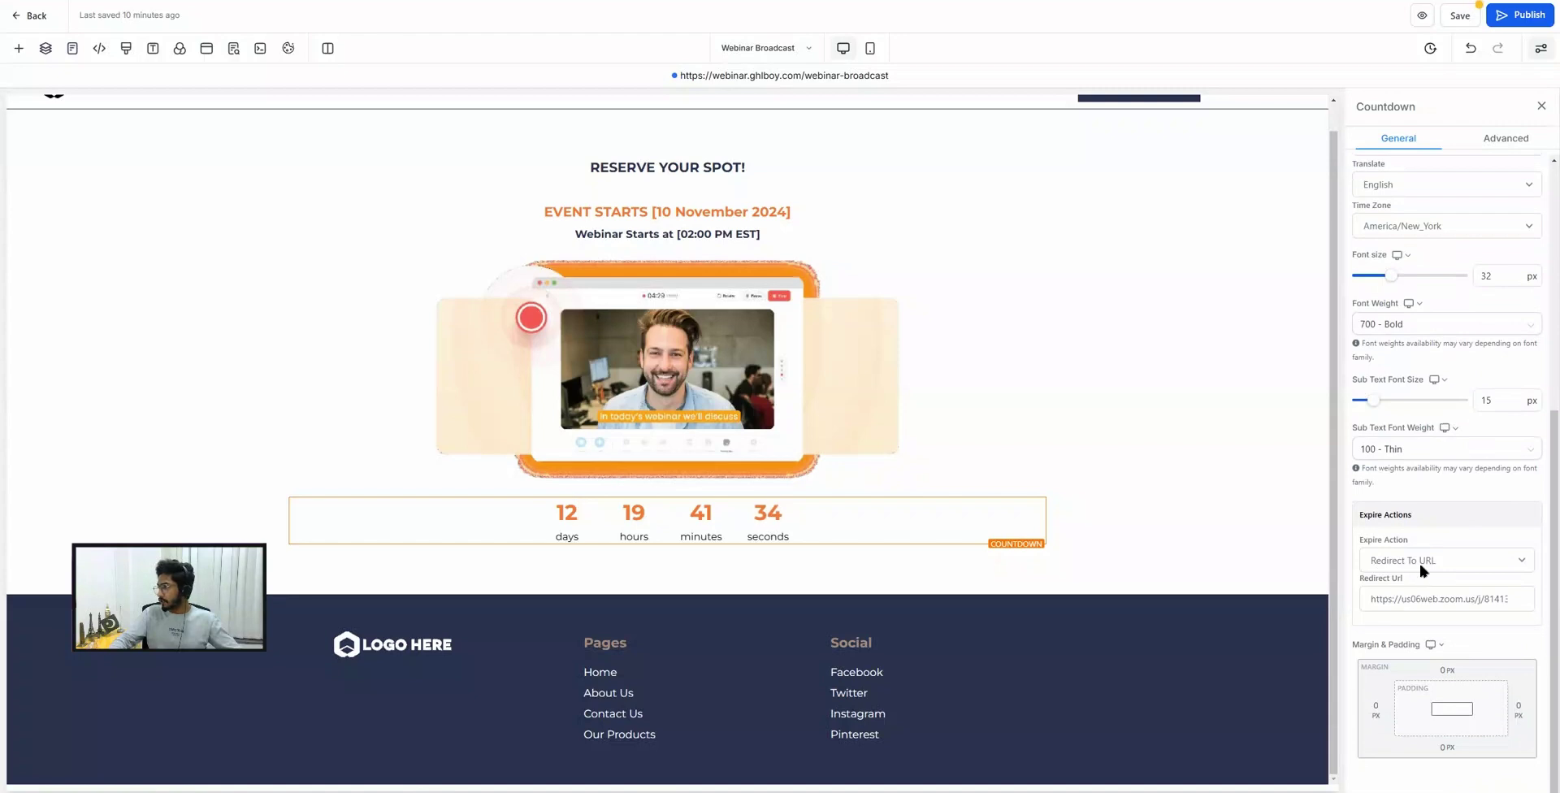
drag(1381, 599, 1507, 604)
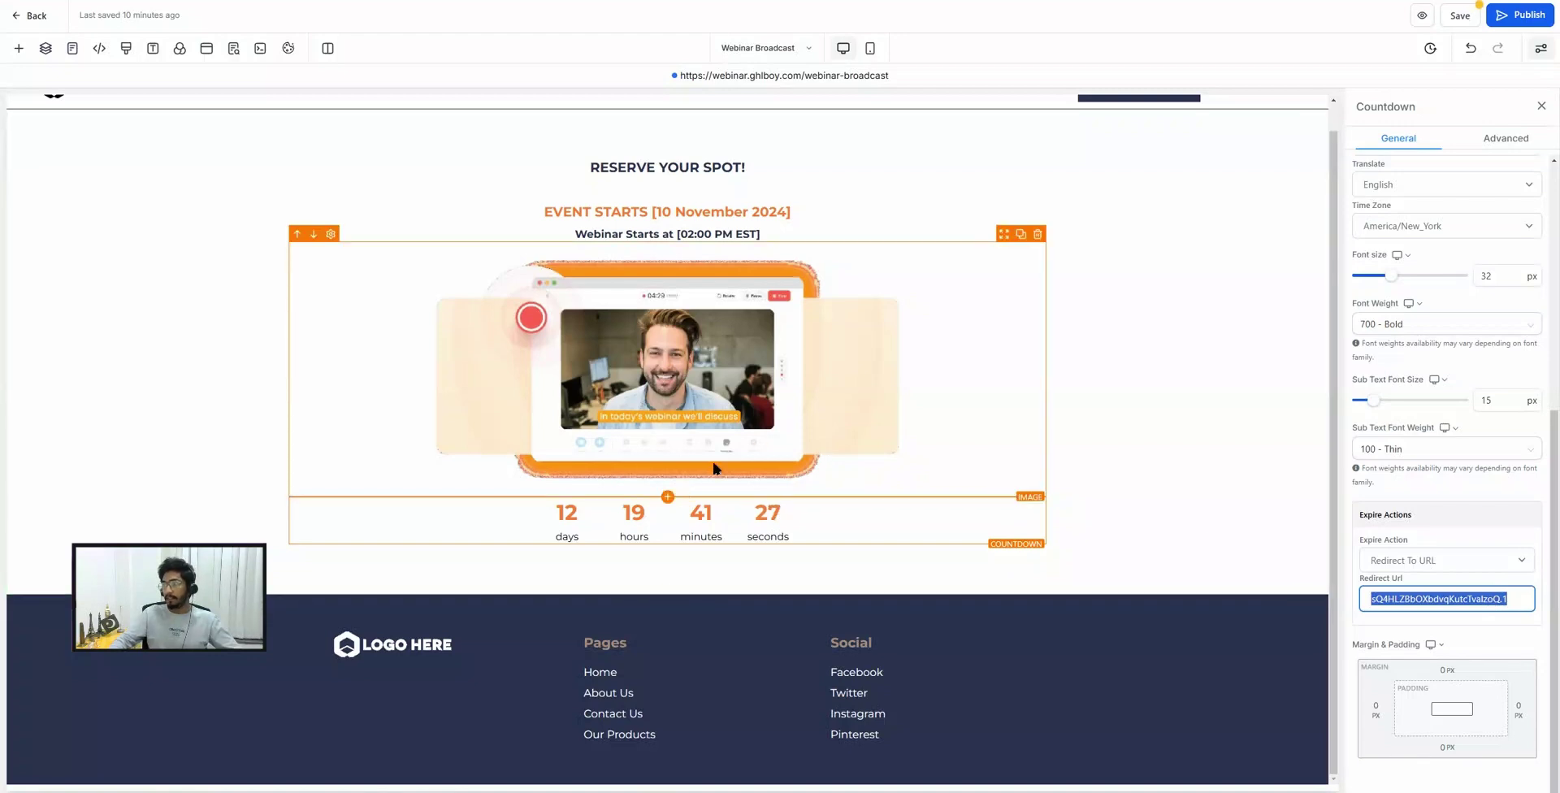
Remove the "RESERVE YOUR SPOT!" headline, publish the Webinar Broadcast page and leave the page editor.
click(1300, 104)
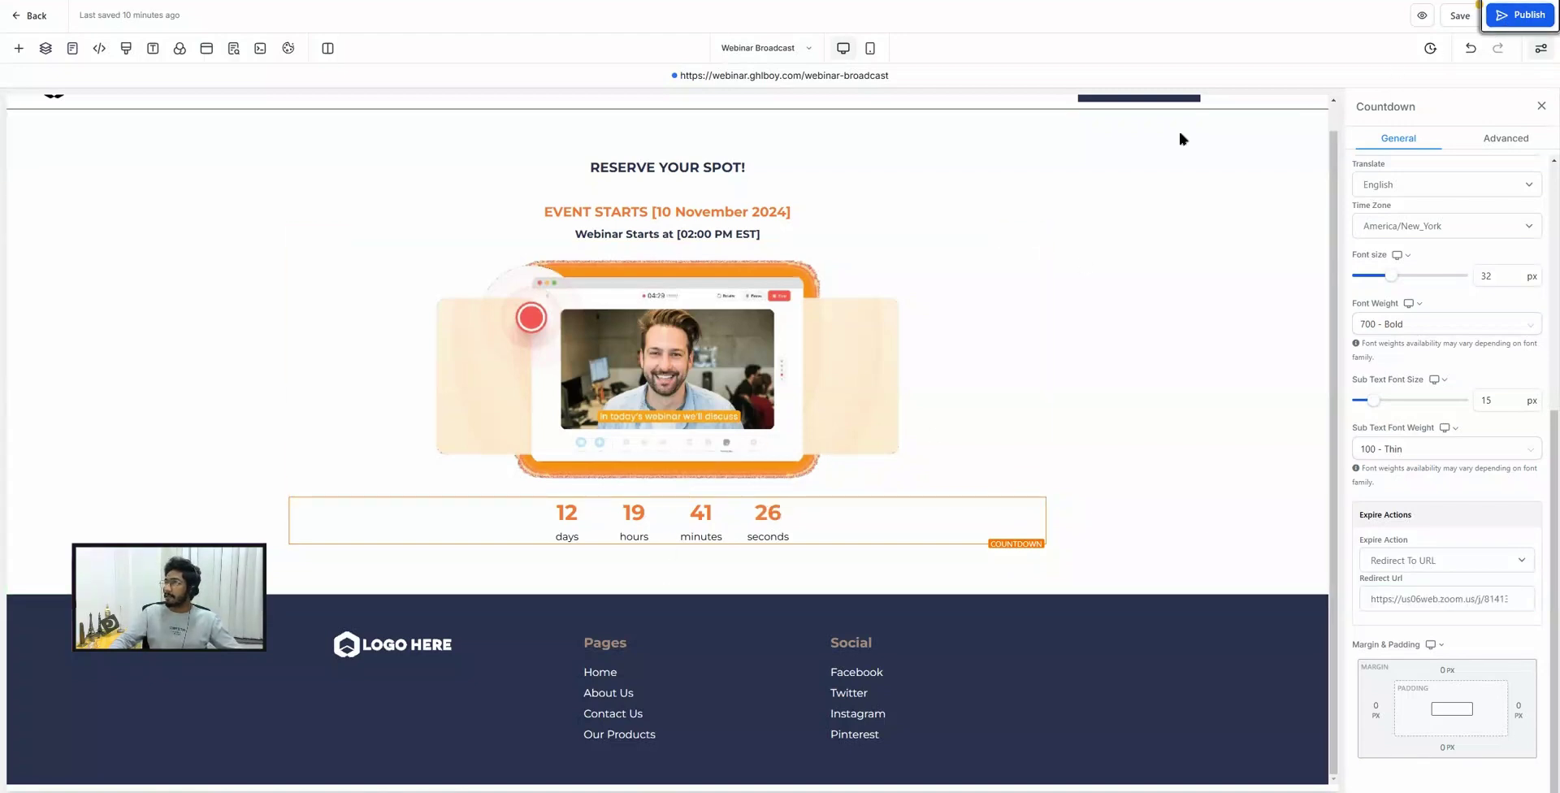
click(715, 166)
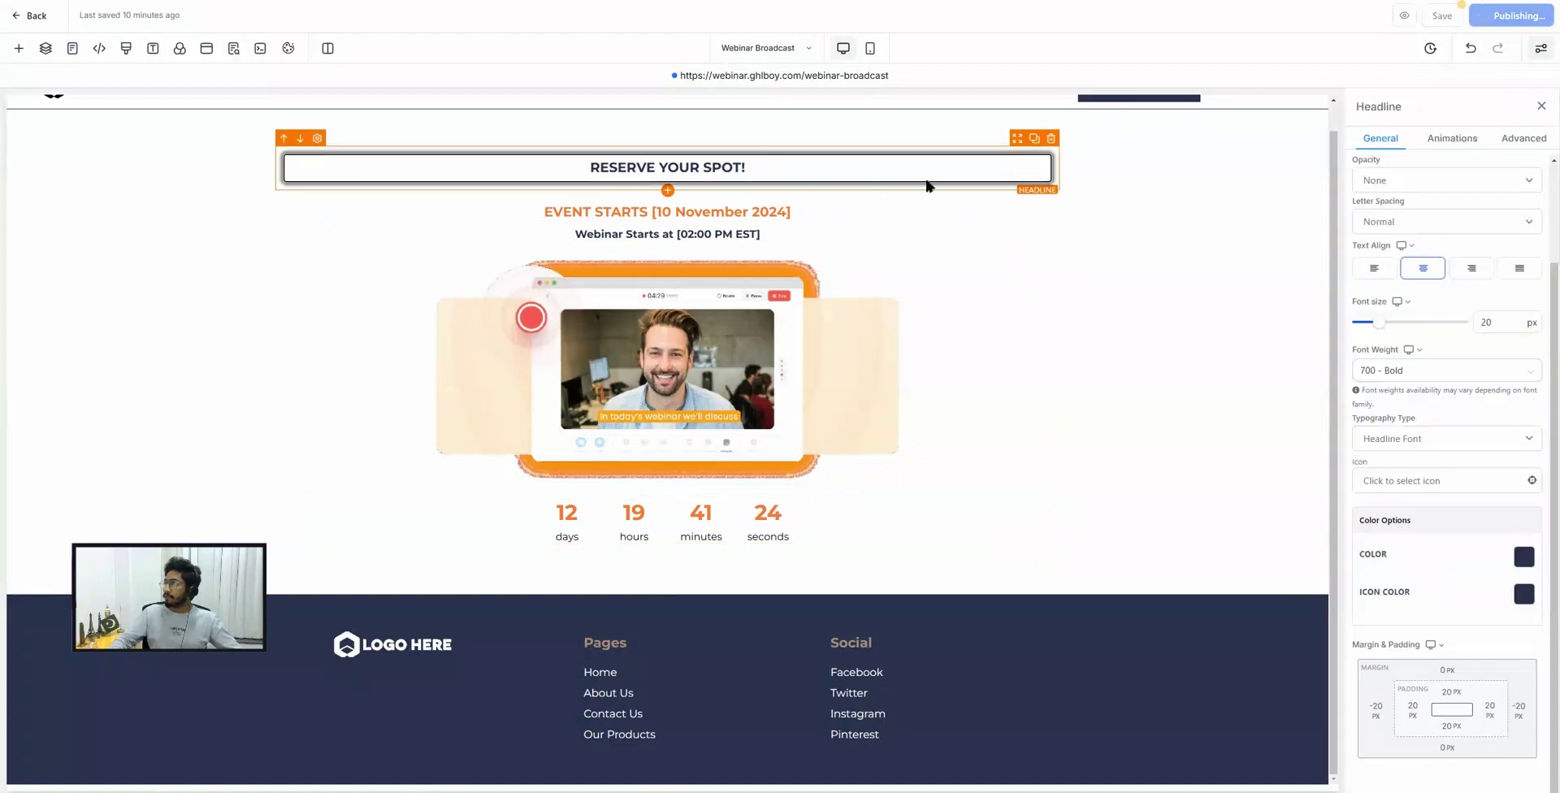
key(Delete)
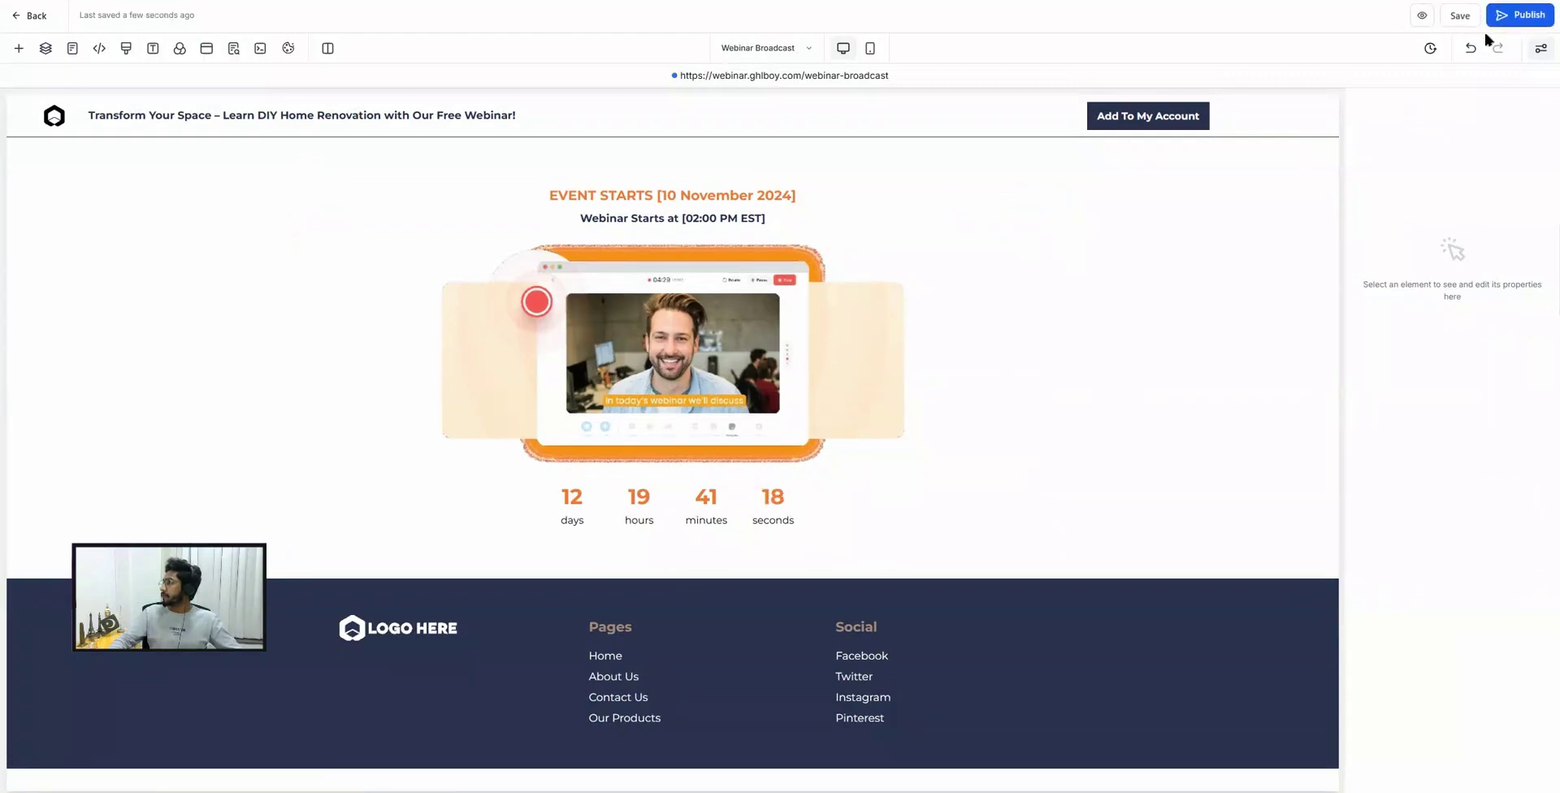
click(1520, 15)
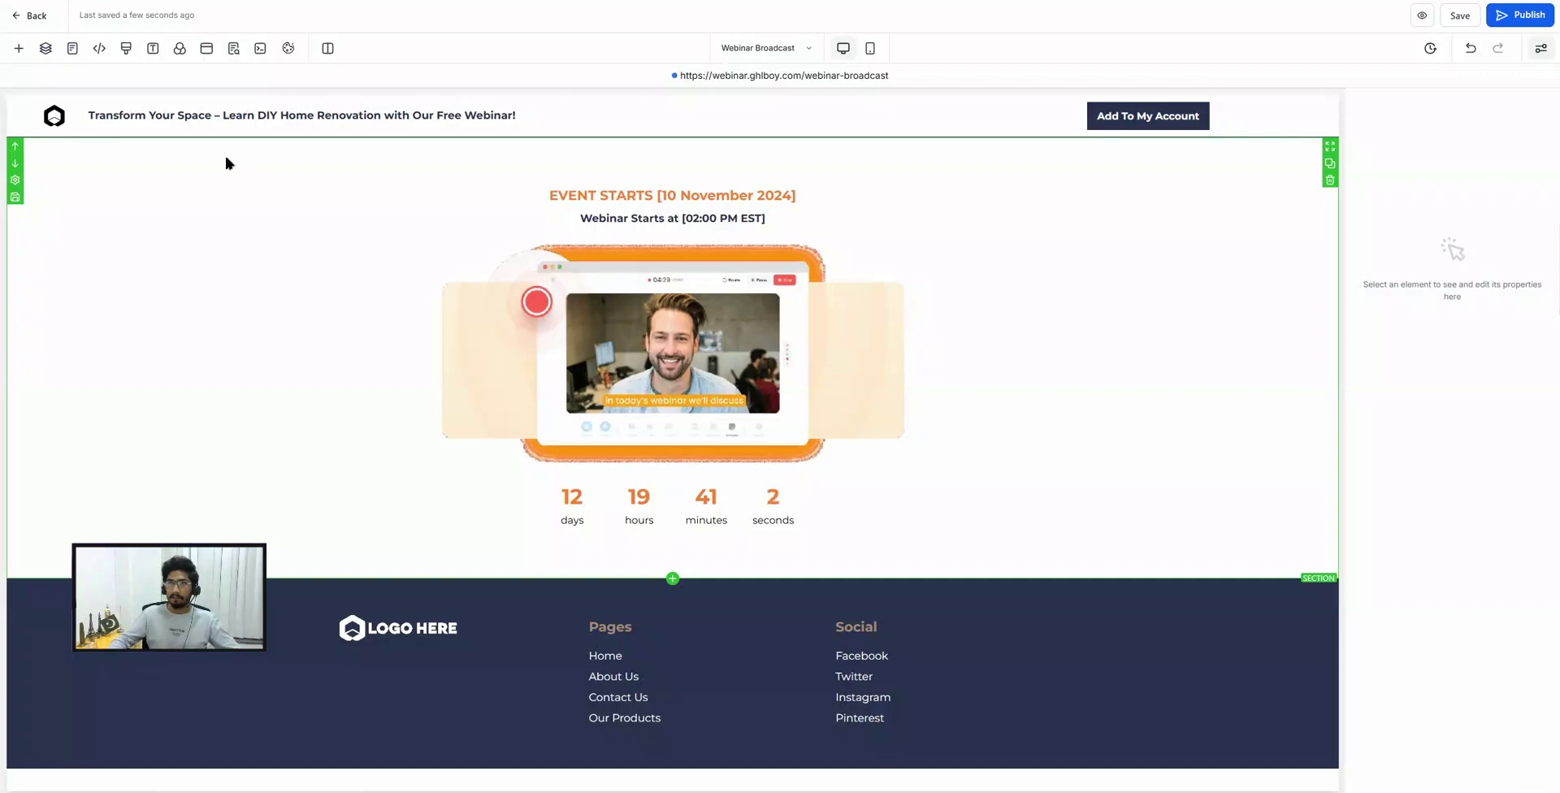
click(36, 15)
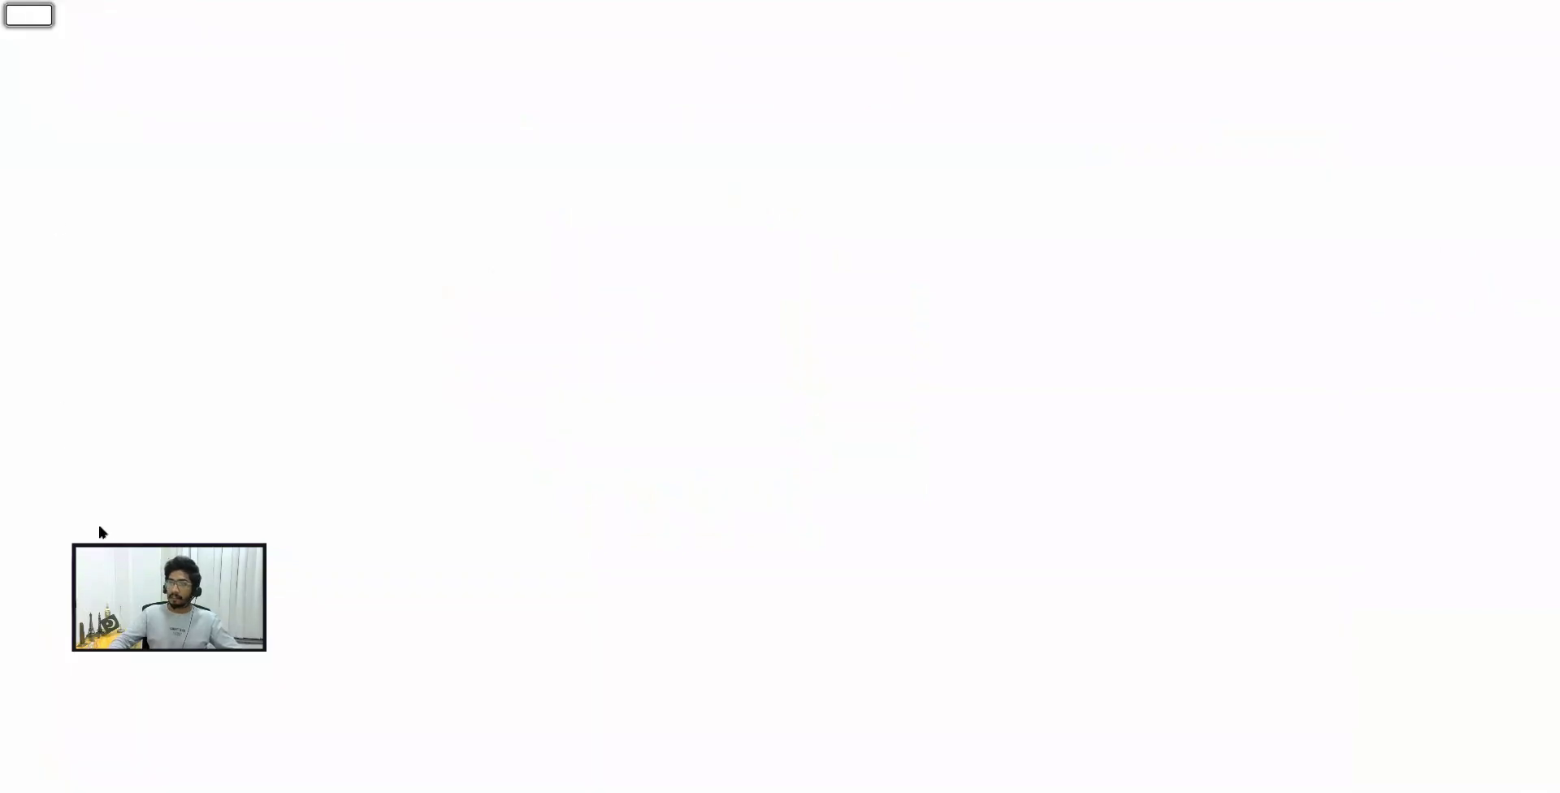
Open the workflow automations, dismiss the billing notice and create a new workflow from scratch.
drag(122, 547, 84, 644)
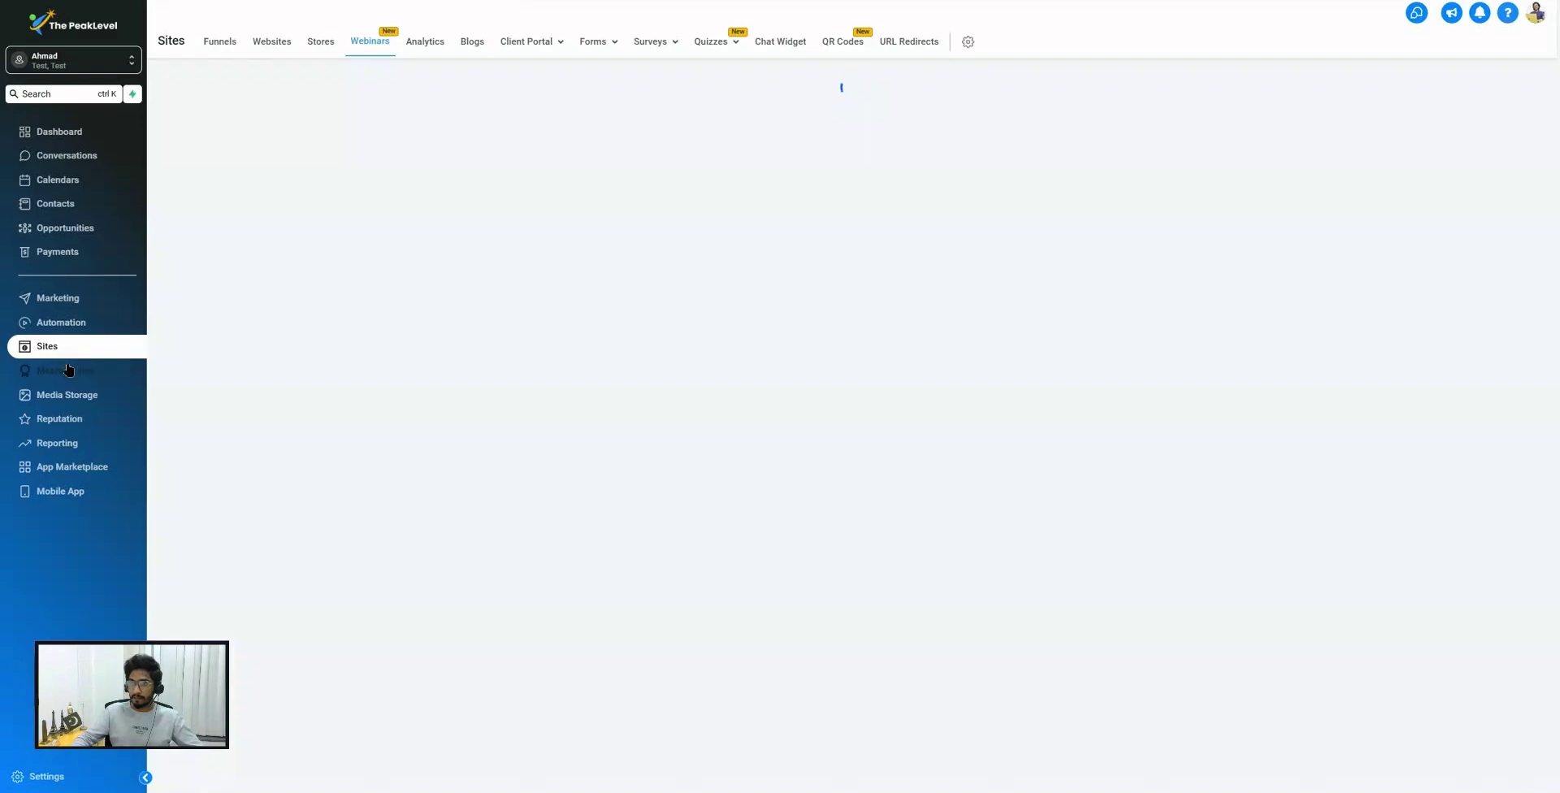
click(68, 323)
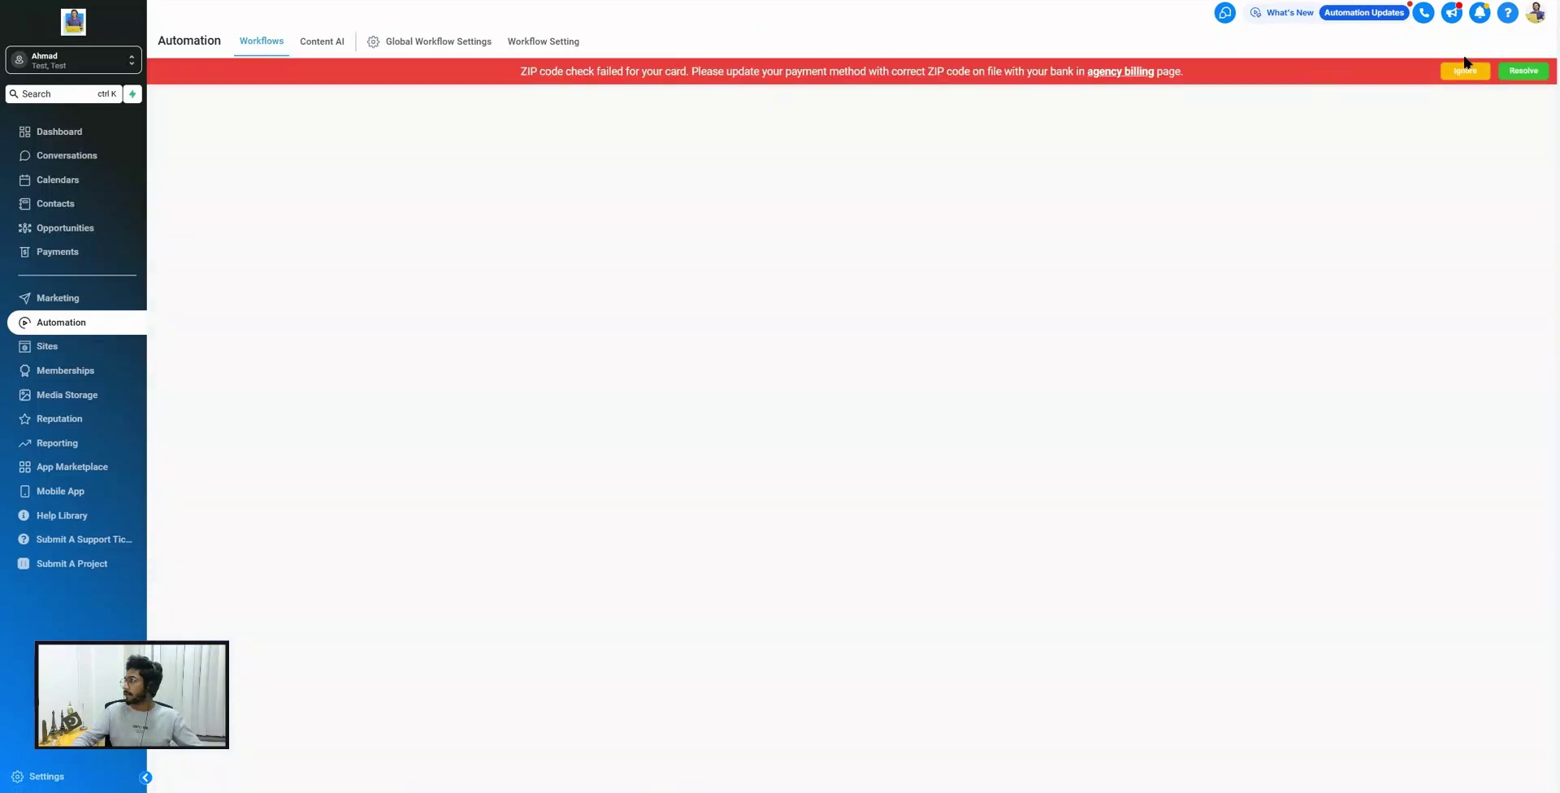
click(1465, 68)
click(1226, 95)
click(1217, 125)
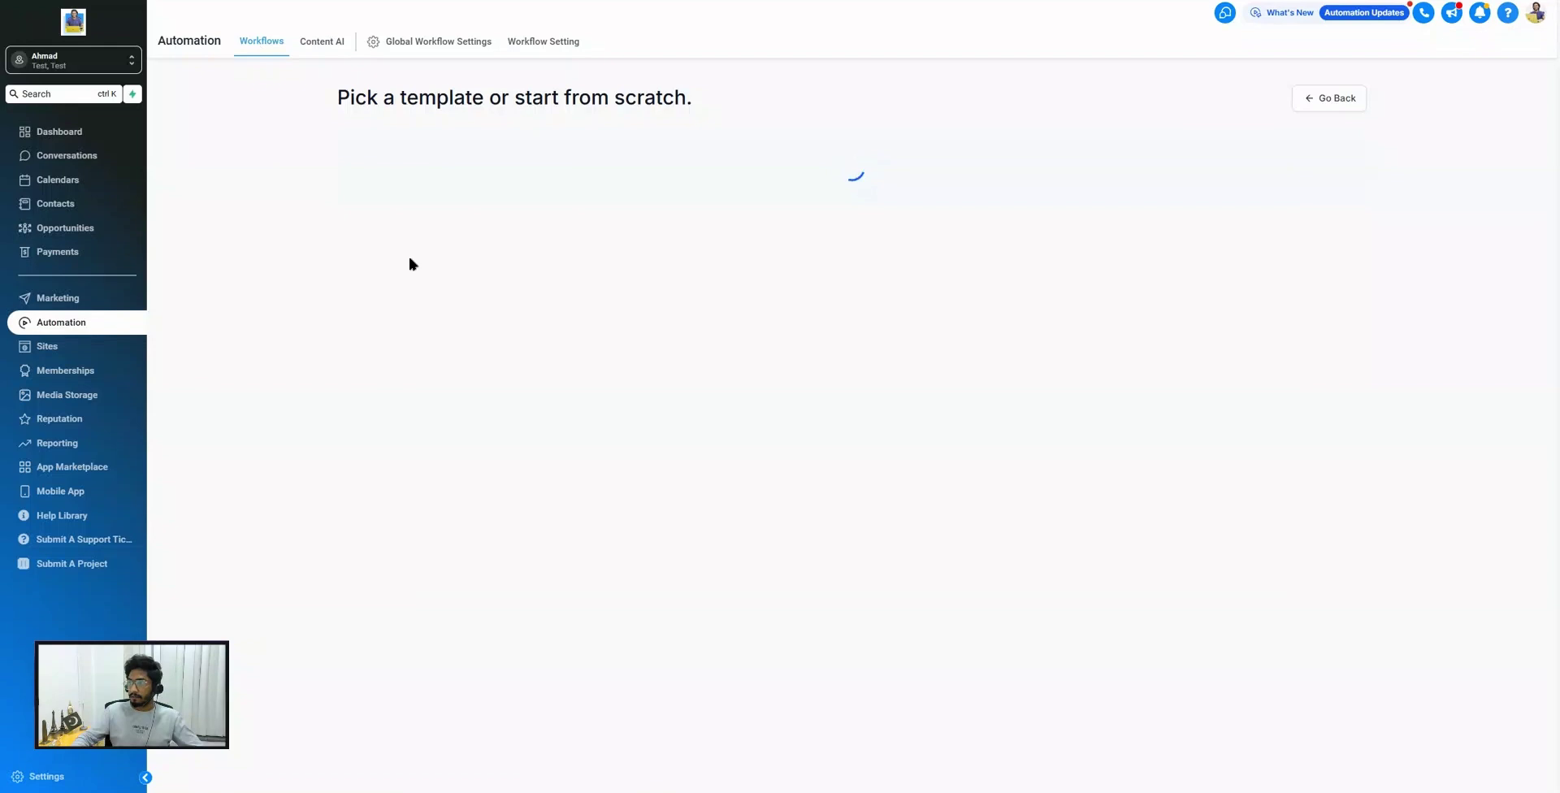
click(611, 289)
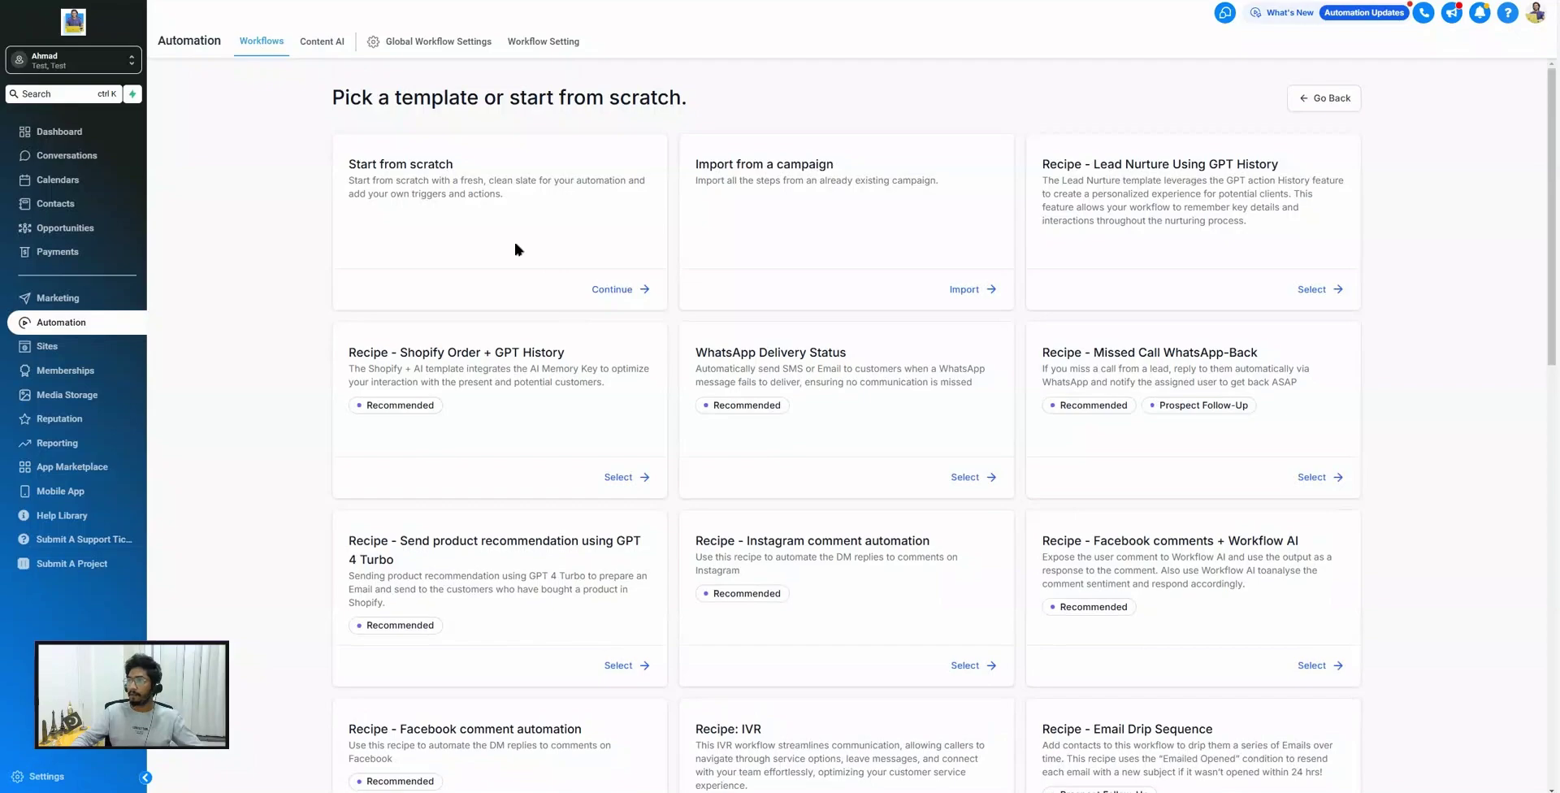
click(612, 289)
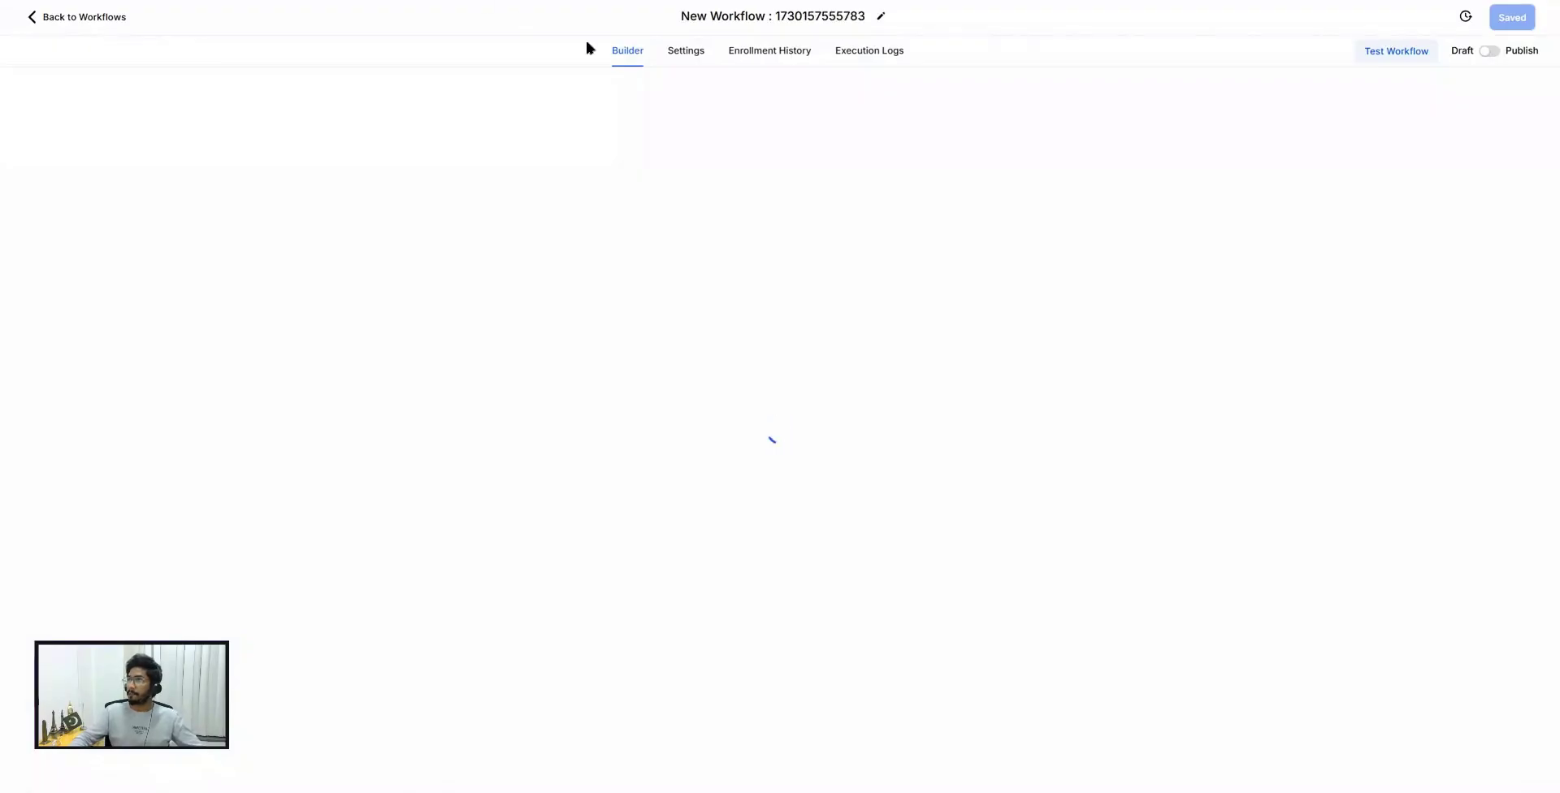
Rename the workflow as "Webinar Registration Confirmation + Reminders" and dismiss the multiple opportunities notice.
click(732, 19)
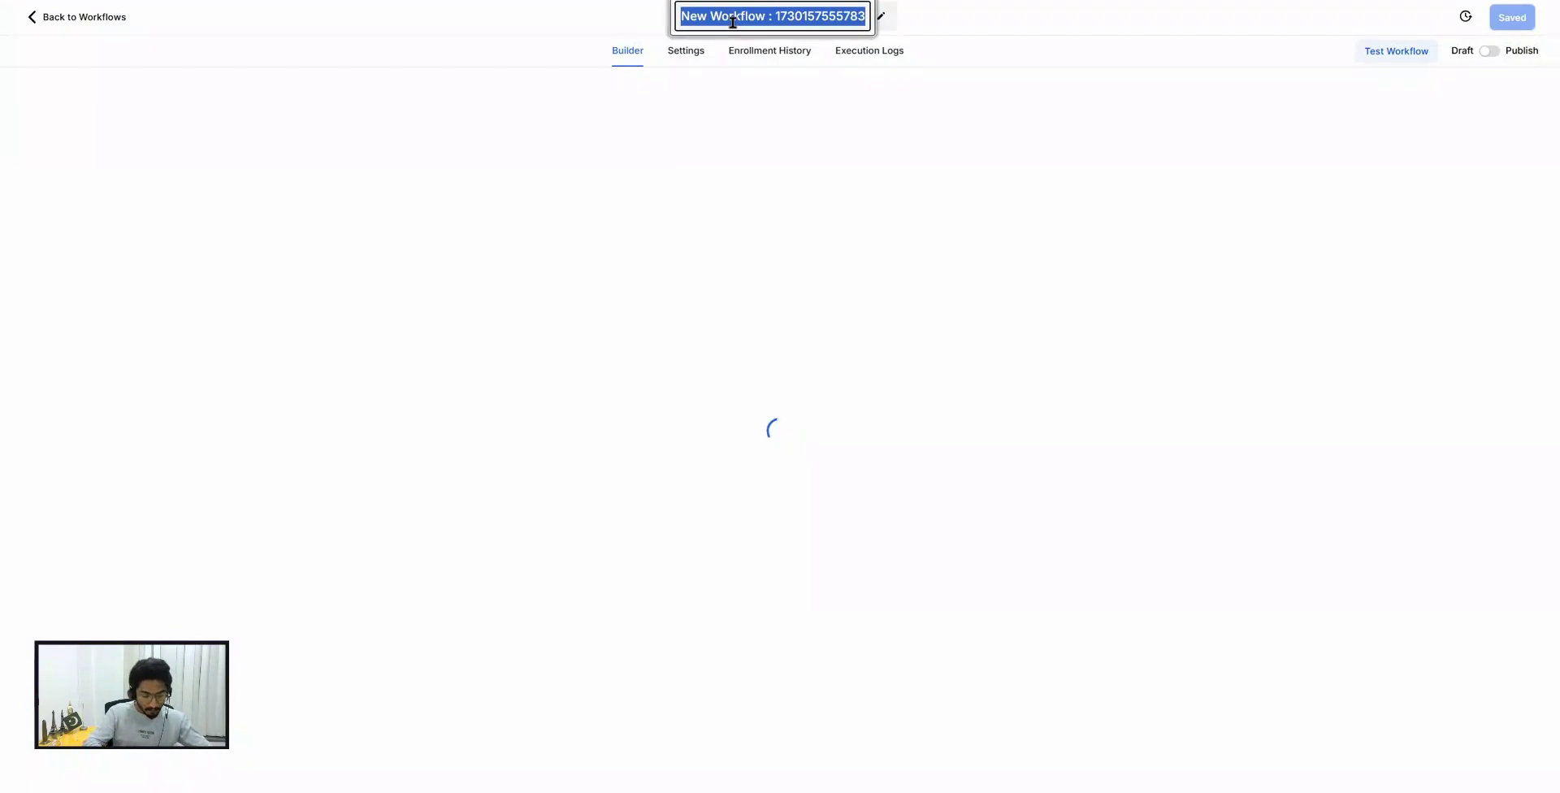
text(Webinar )
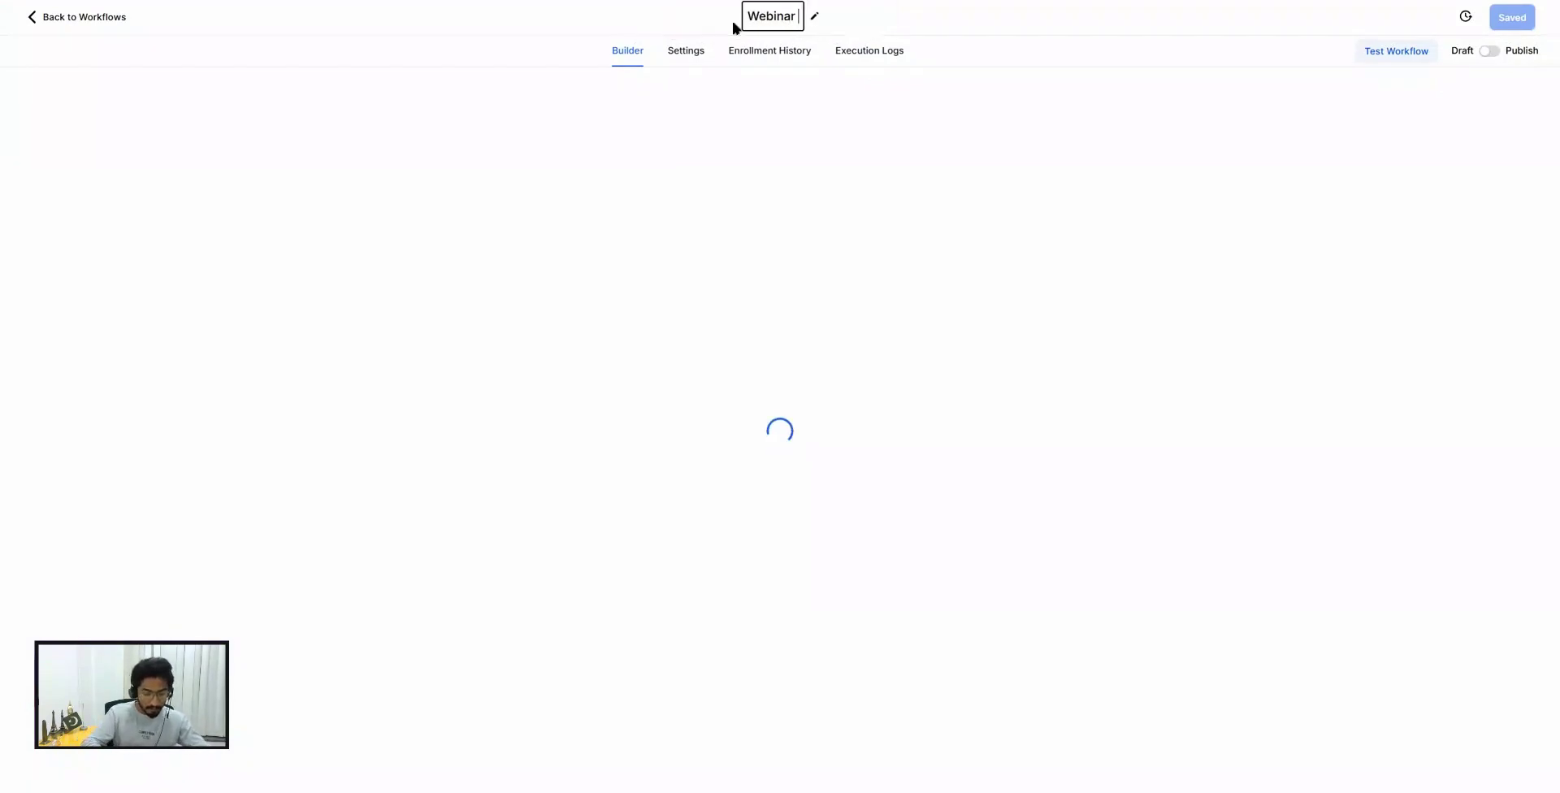
text(Registration Confirmation + Remionders)
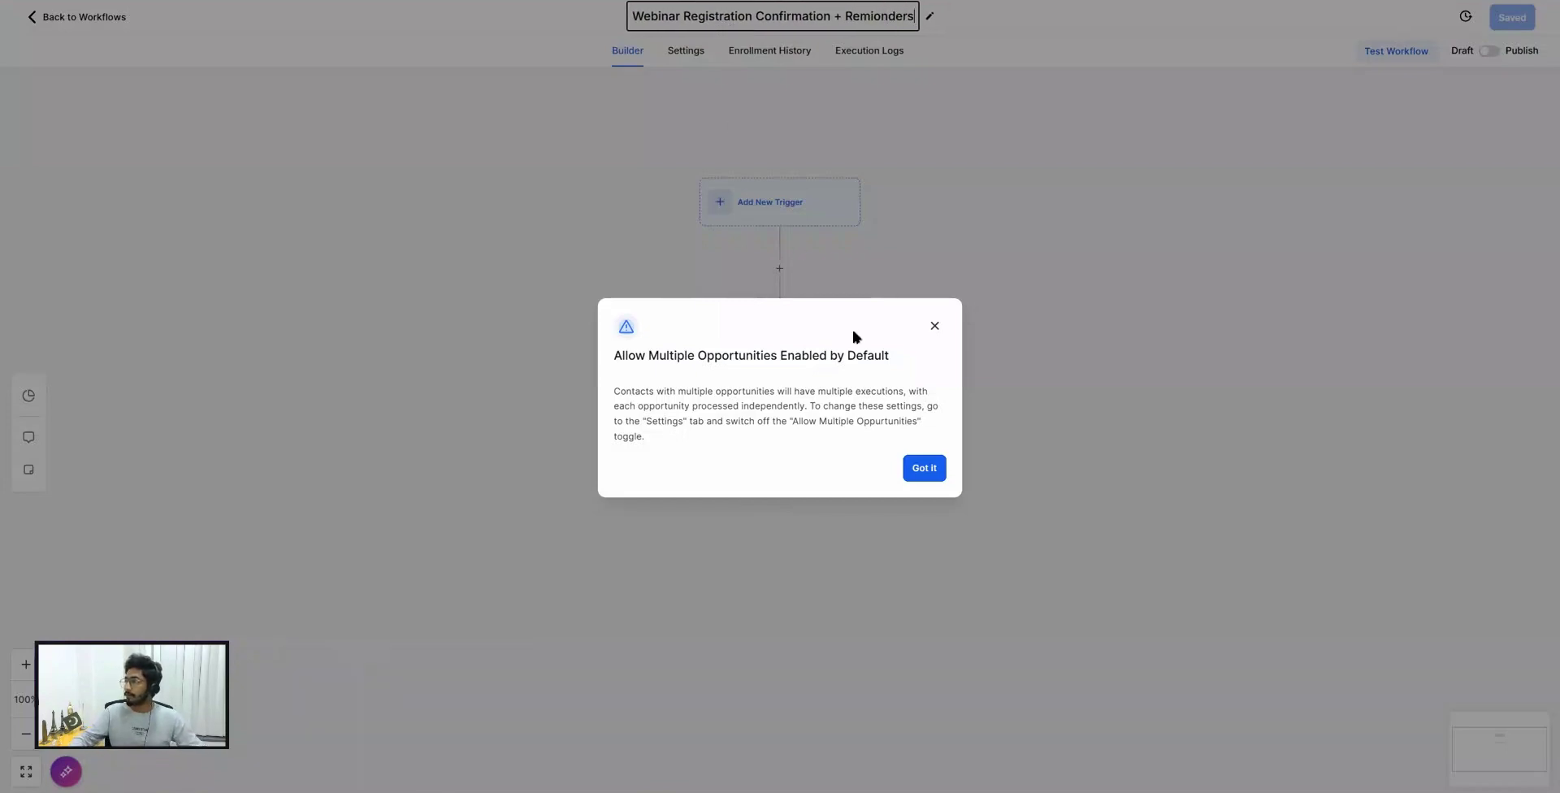
click(931, 478)
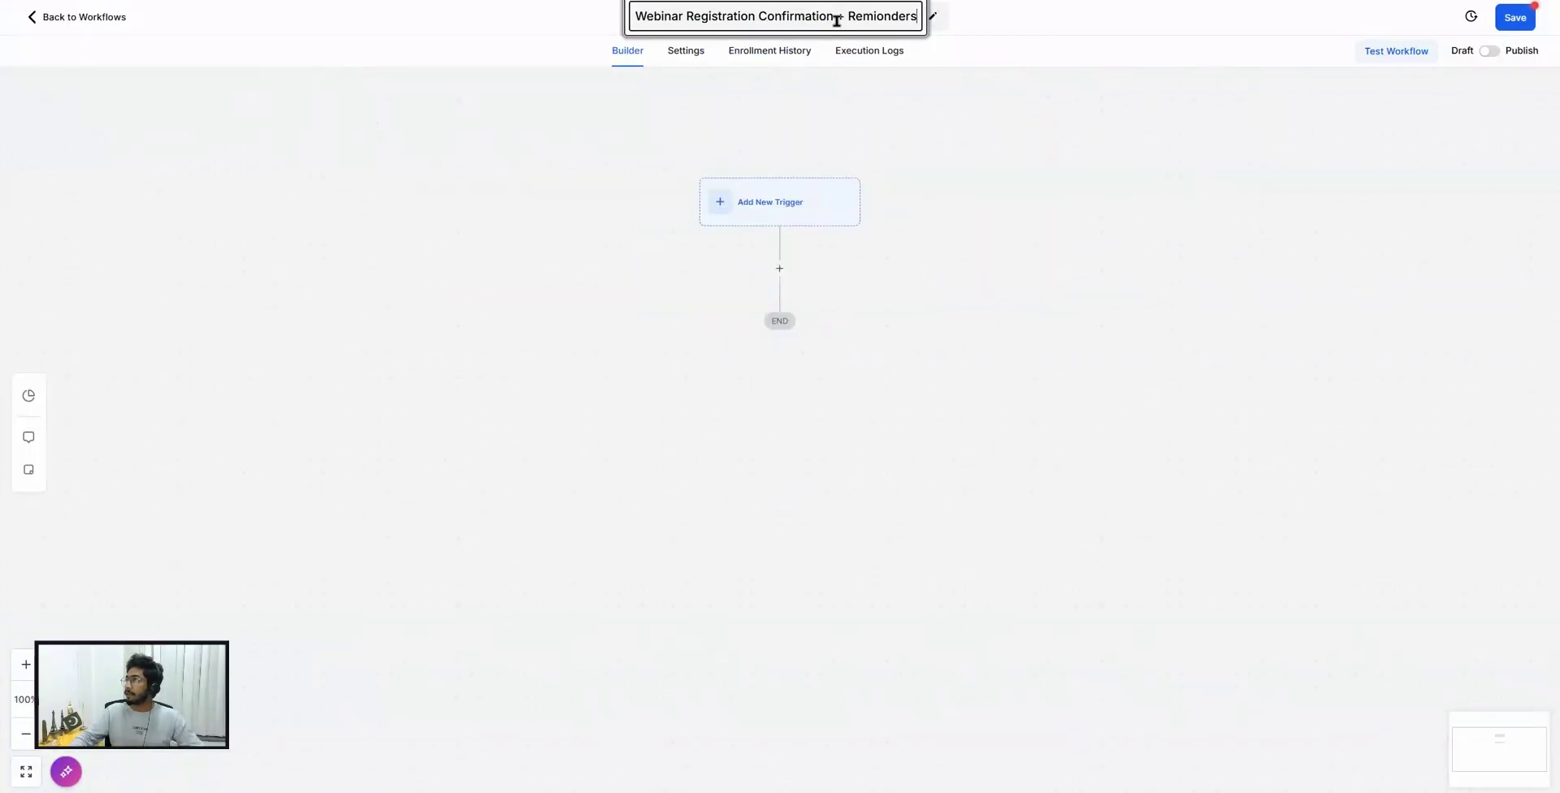
click(884, 15)
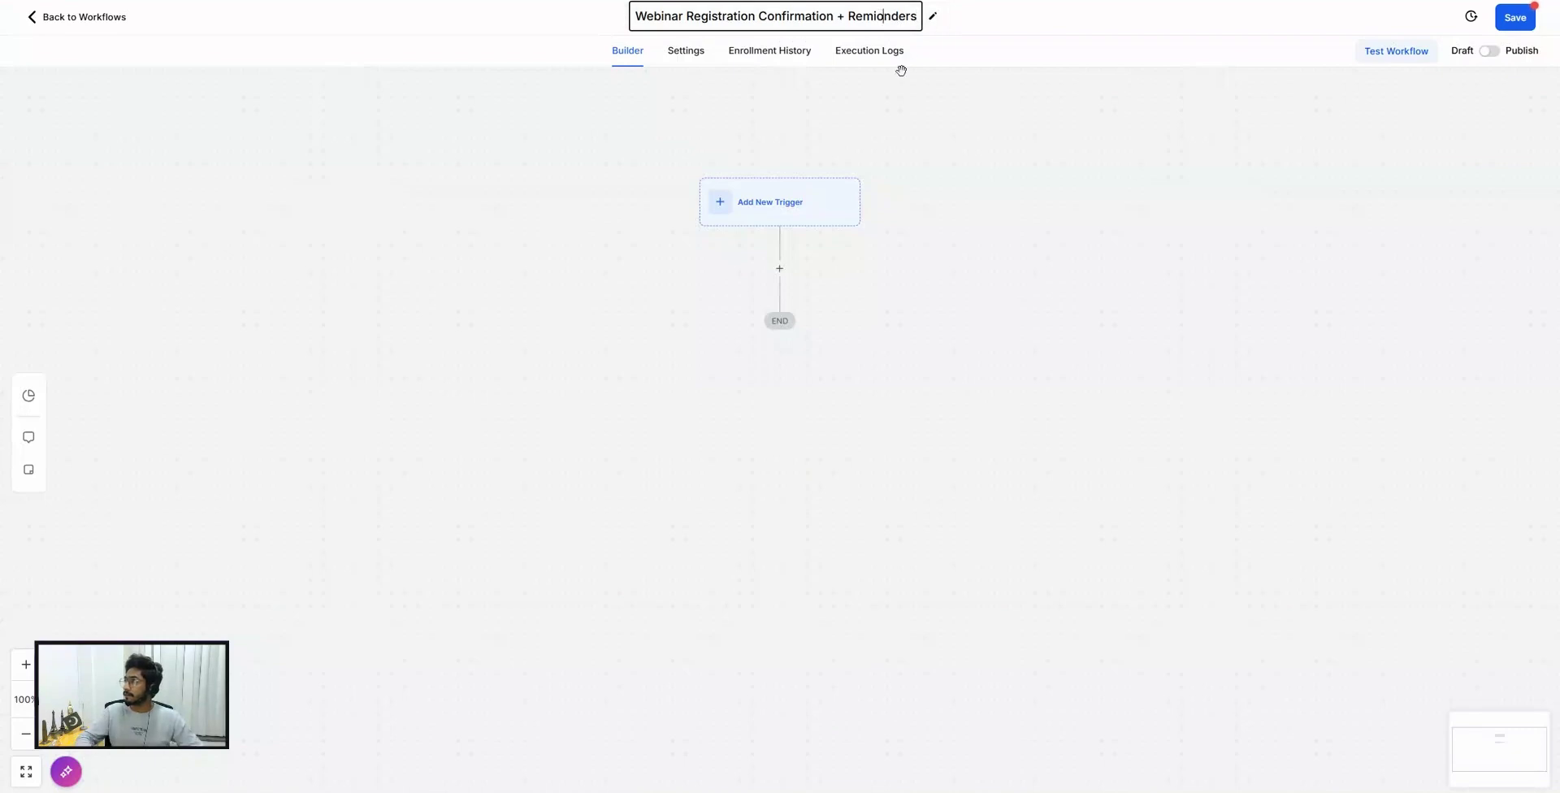
key(BackSpace)
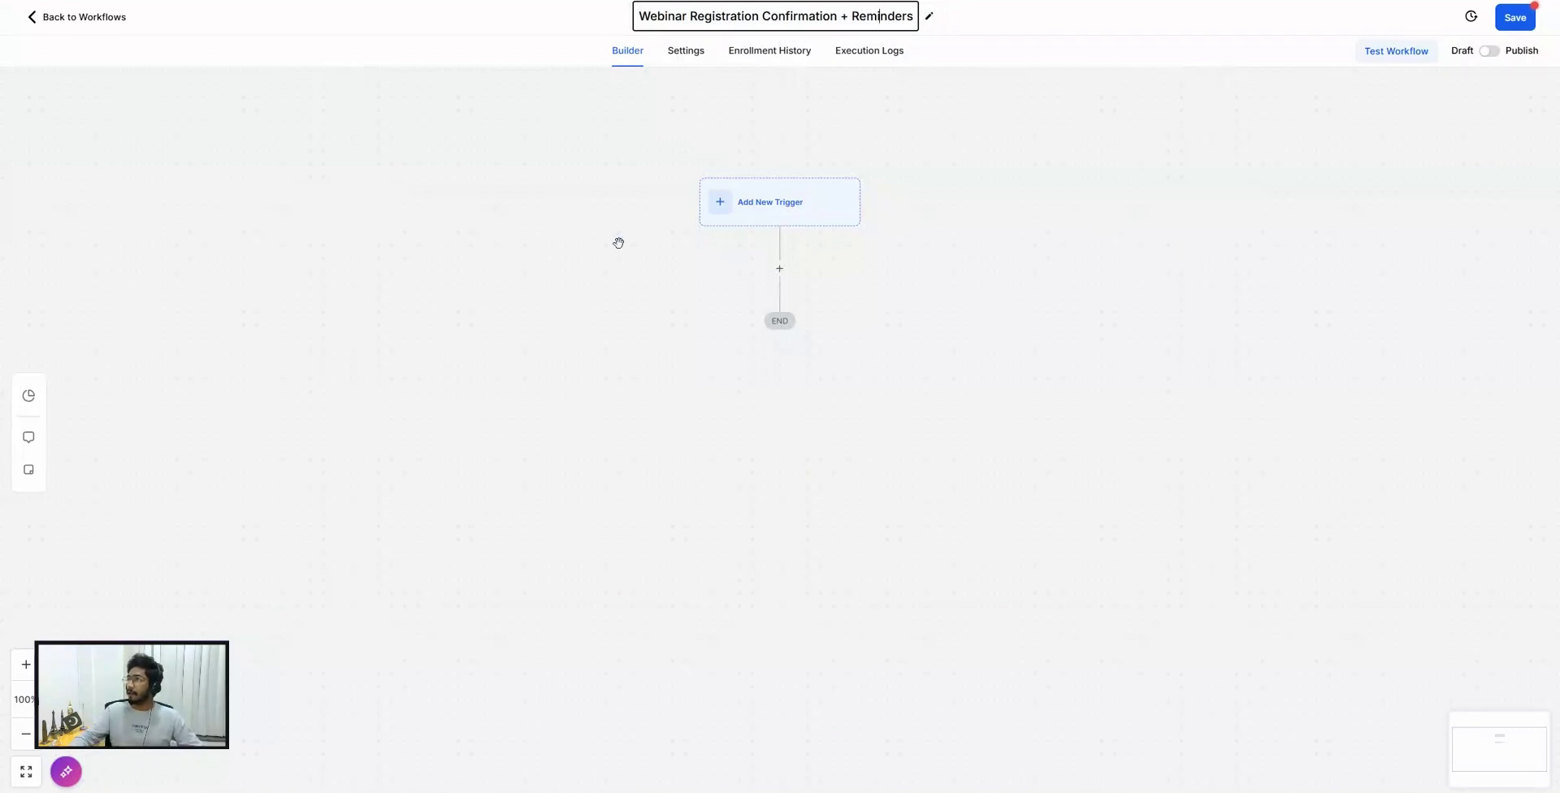
Find the Form Submitted trigger and add it to the workflow.
click(752, 213)
click(1236, 161)
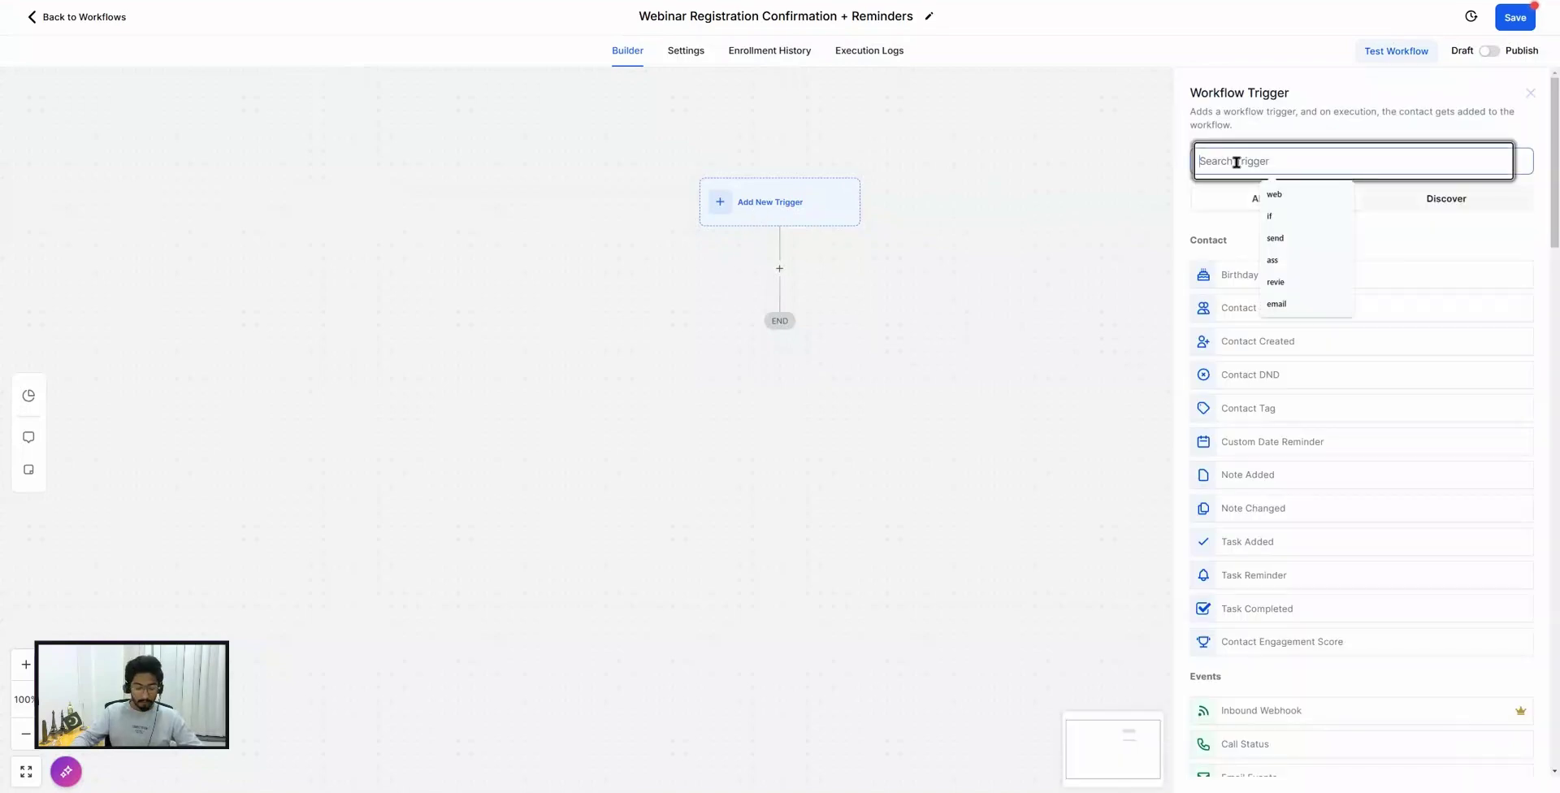
text(form)
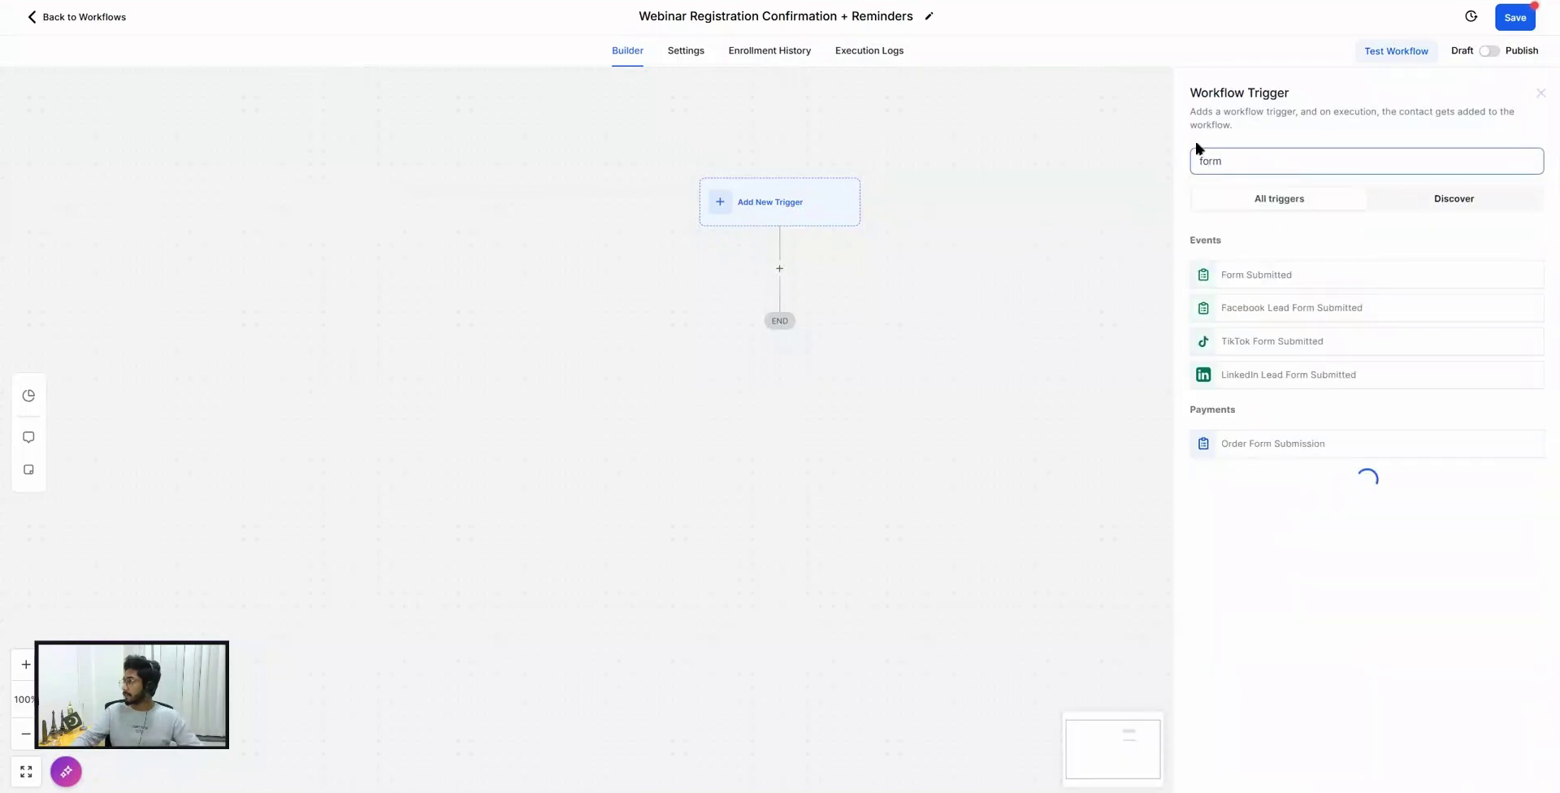
click(1237, 275)
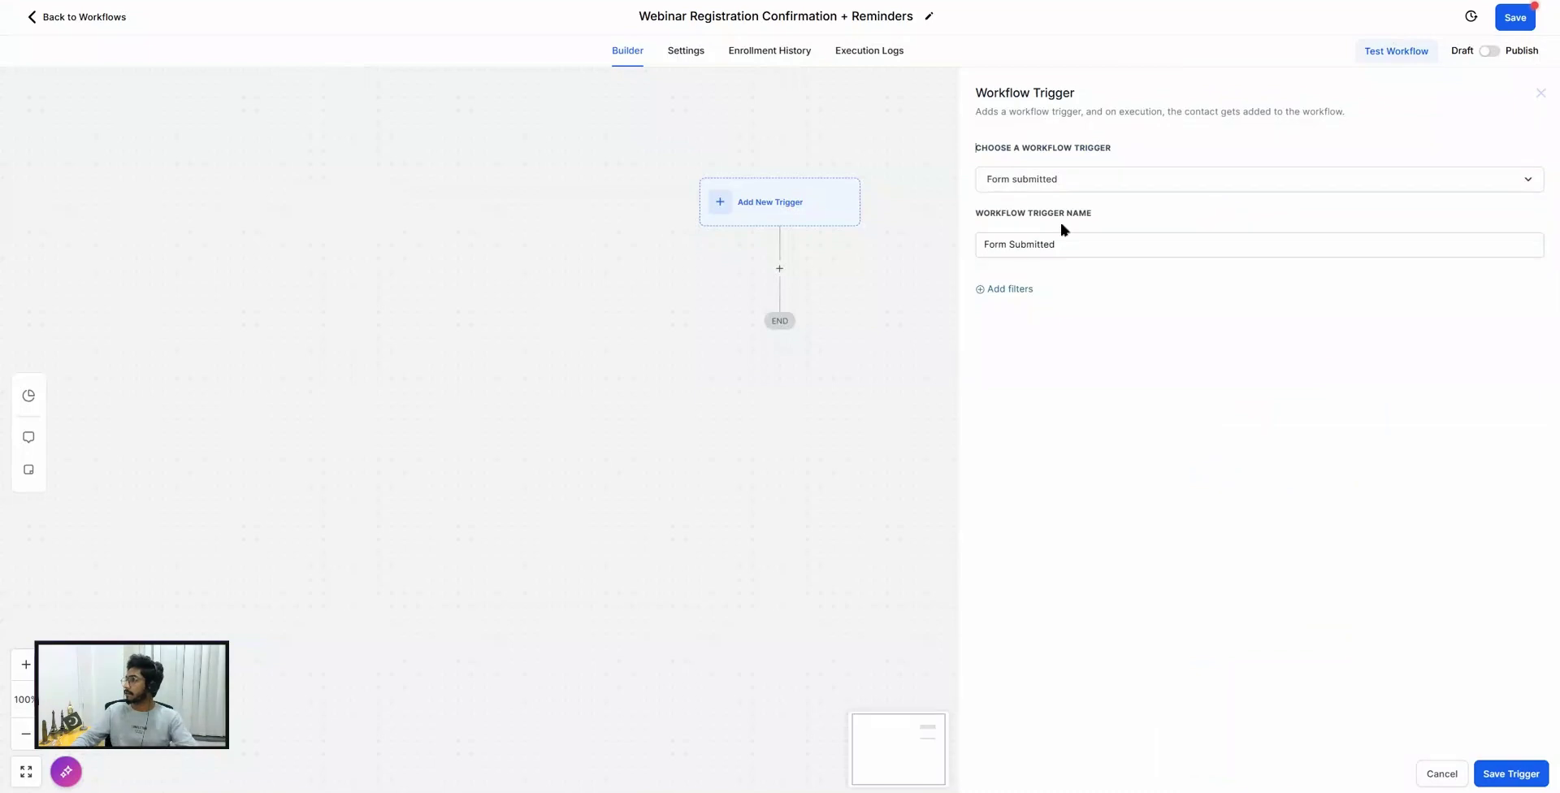
Filter the trigger with "Form is" set to Webinar Registration Form and save the trigger.
click(1008, 290)
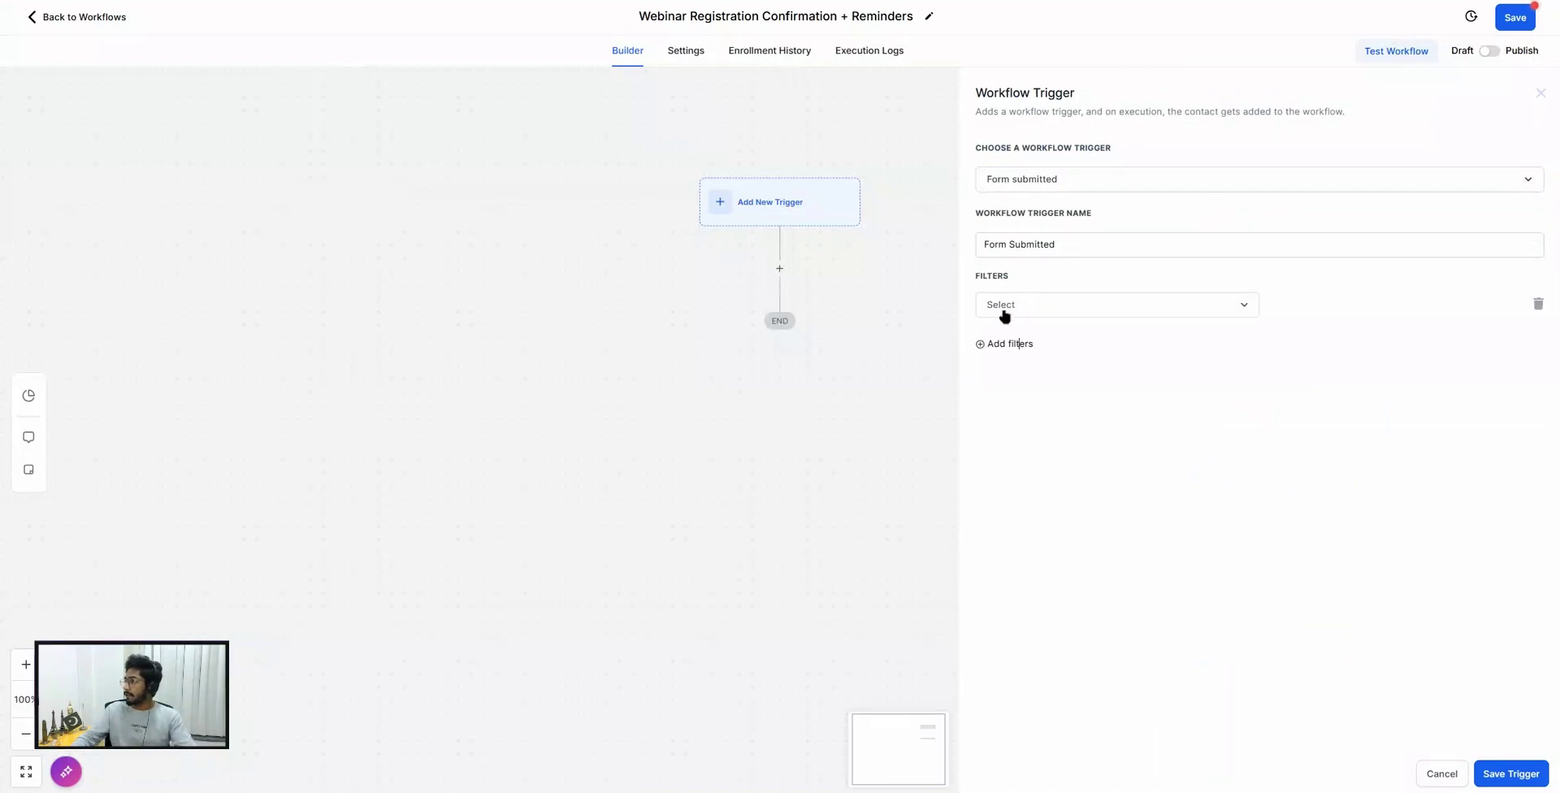
click(1008, 305)
click(1007, 397)
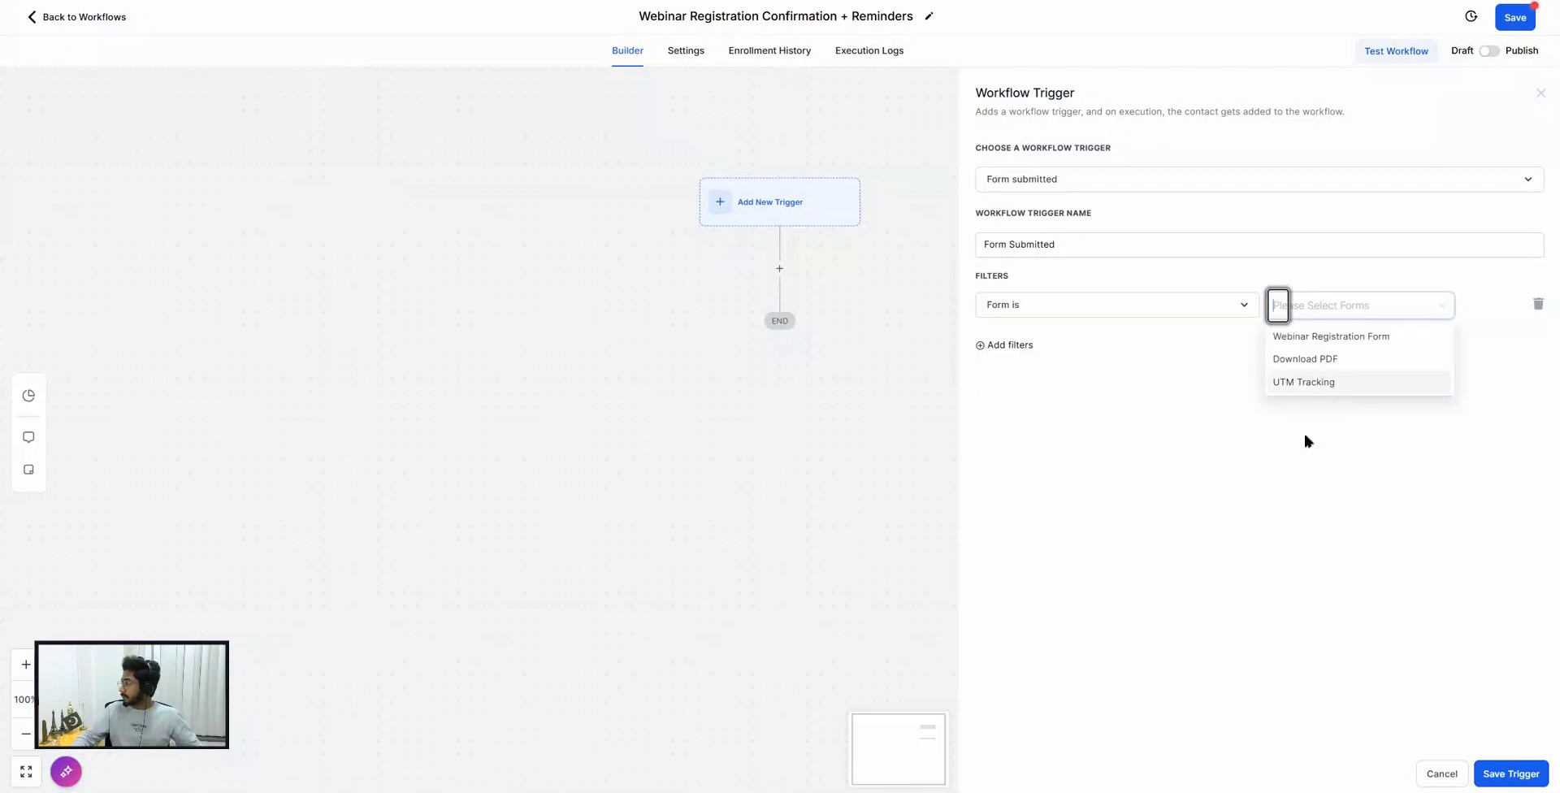
click(1314, 337)
click(1257, 410)
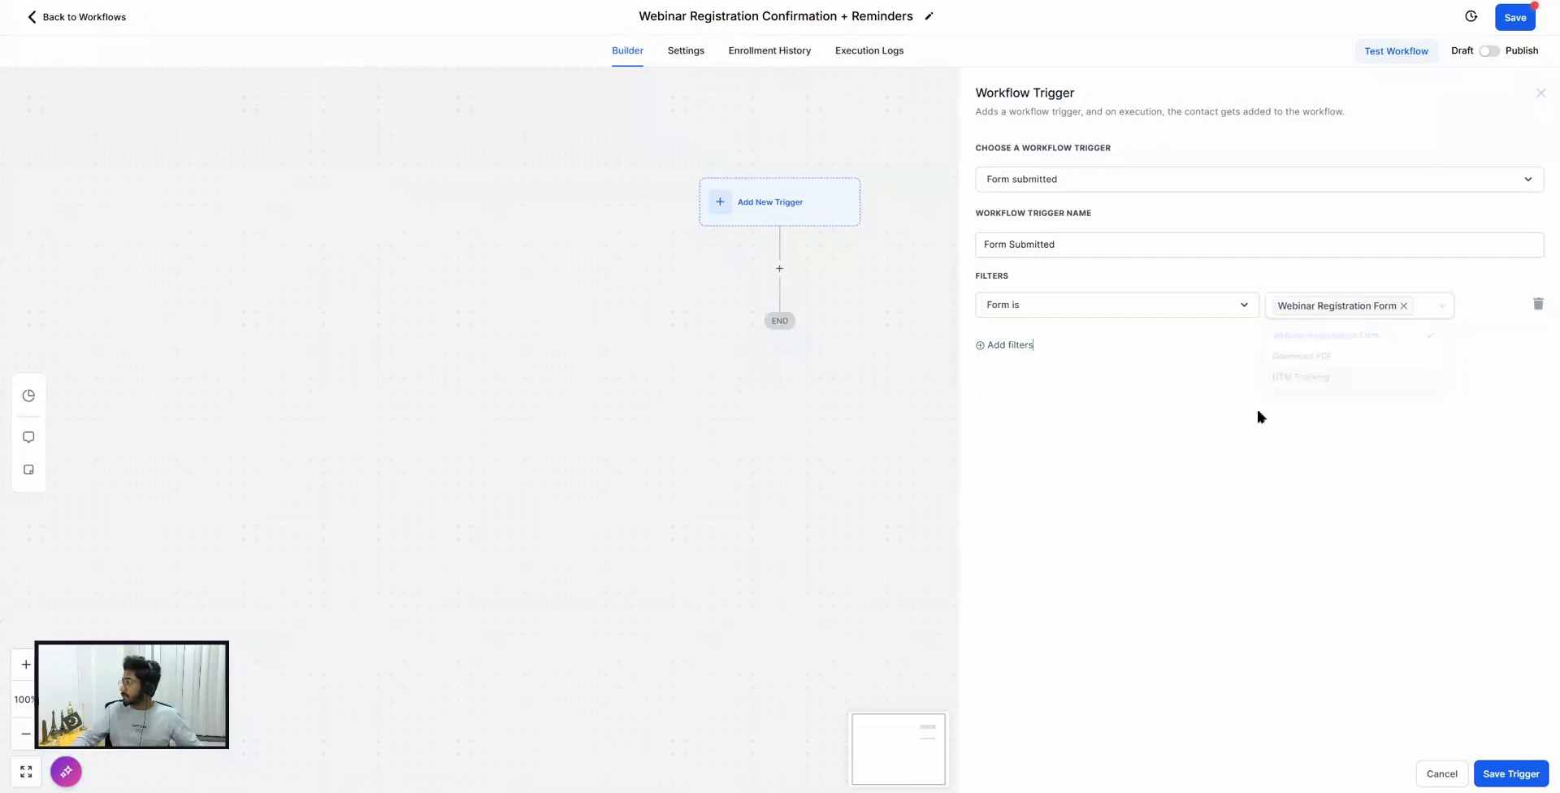
click(1512, 775)
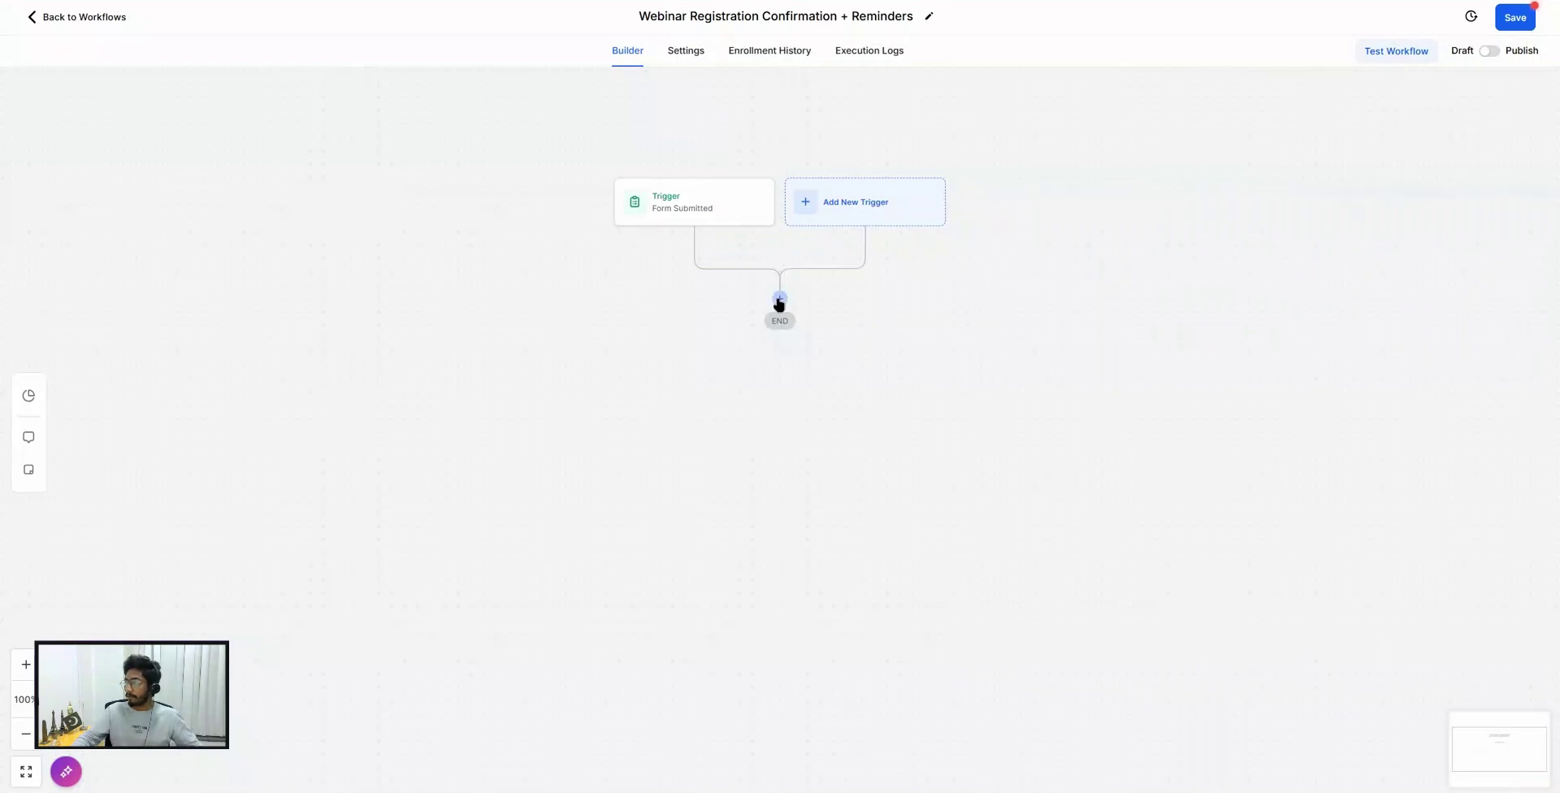
Find the Set Event Start Date action and add it below the Form Submitted trigger.
click(779, 300)
click(1210, 147)
text(even)
click(1252, 349)
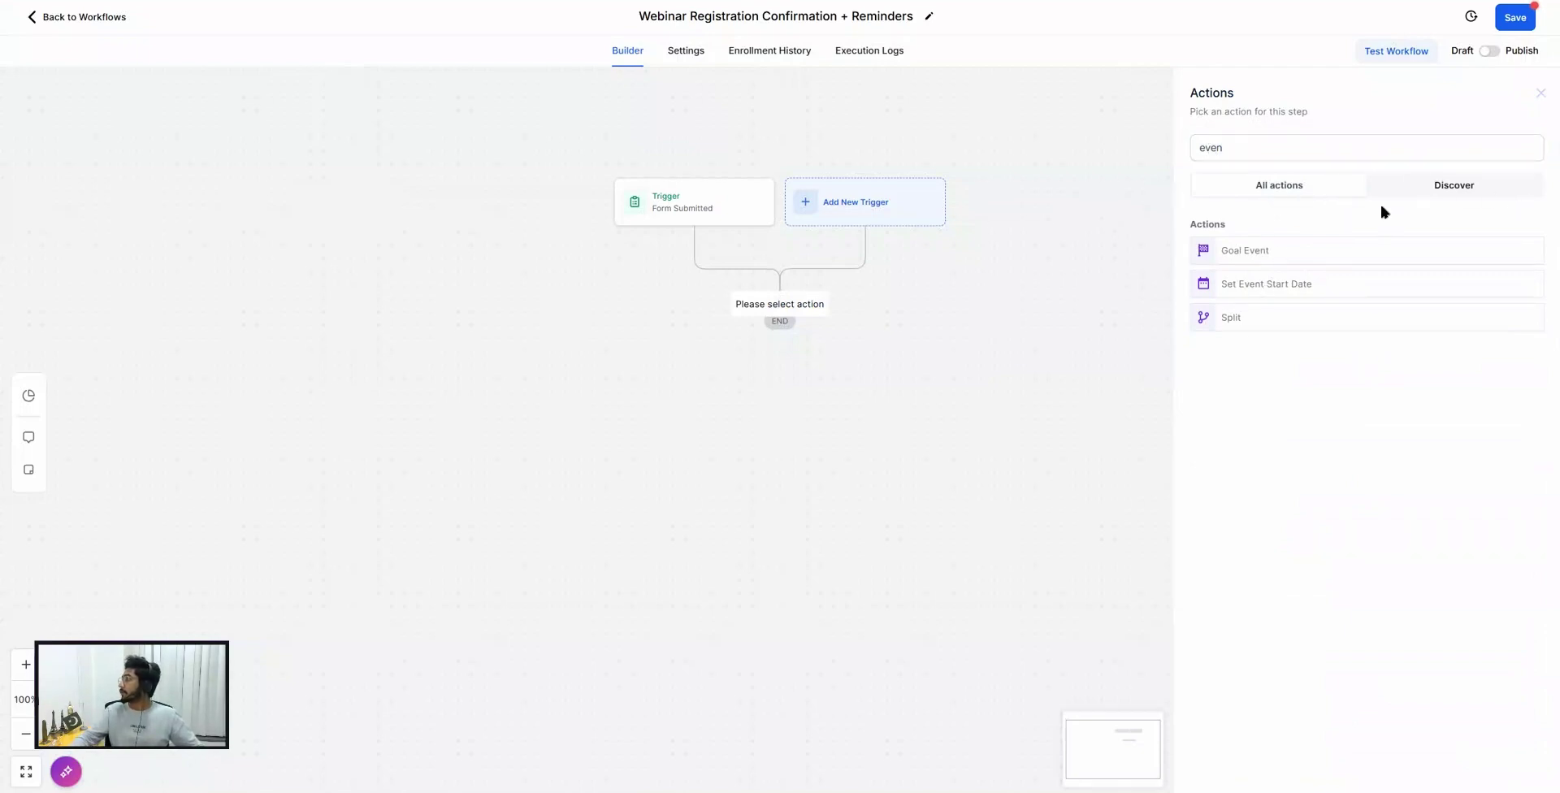
click(1281, 284)
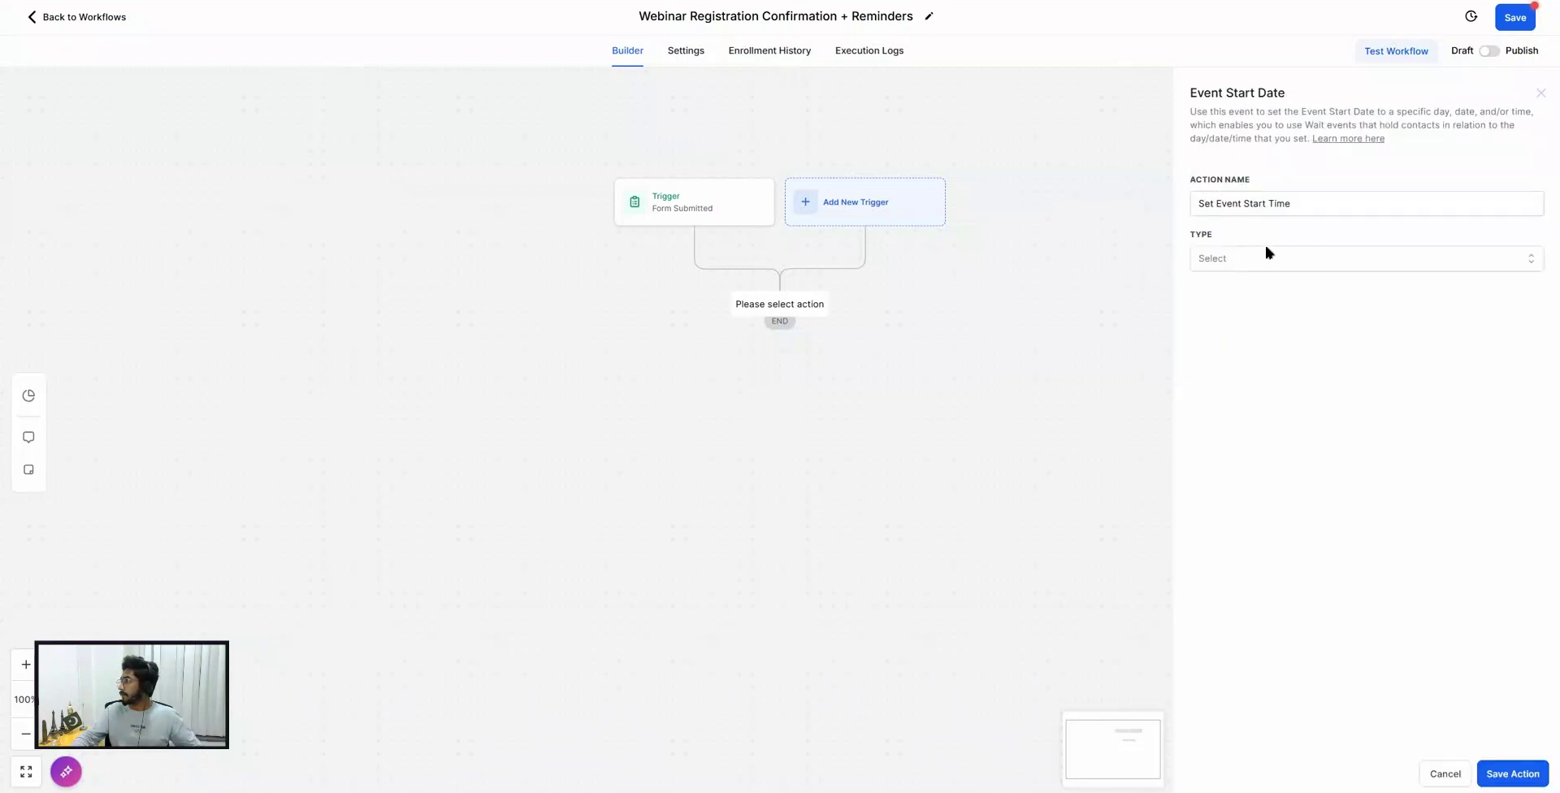
Set the event start type to Specific Date/Time with the date 2024-11-10 and the time 2:00 PM.
click(1235, 258)
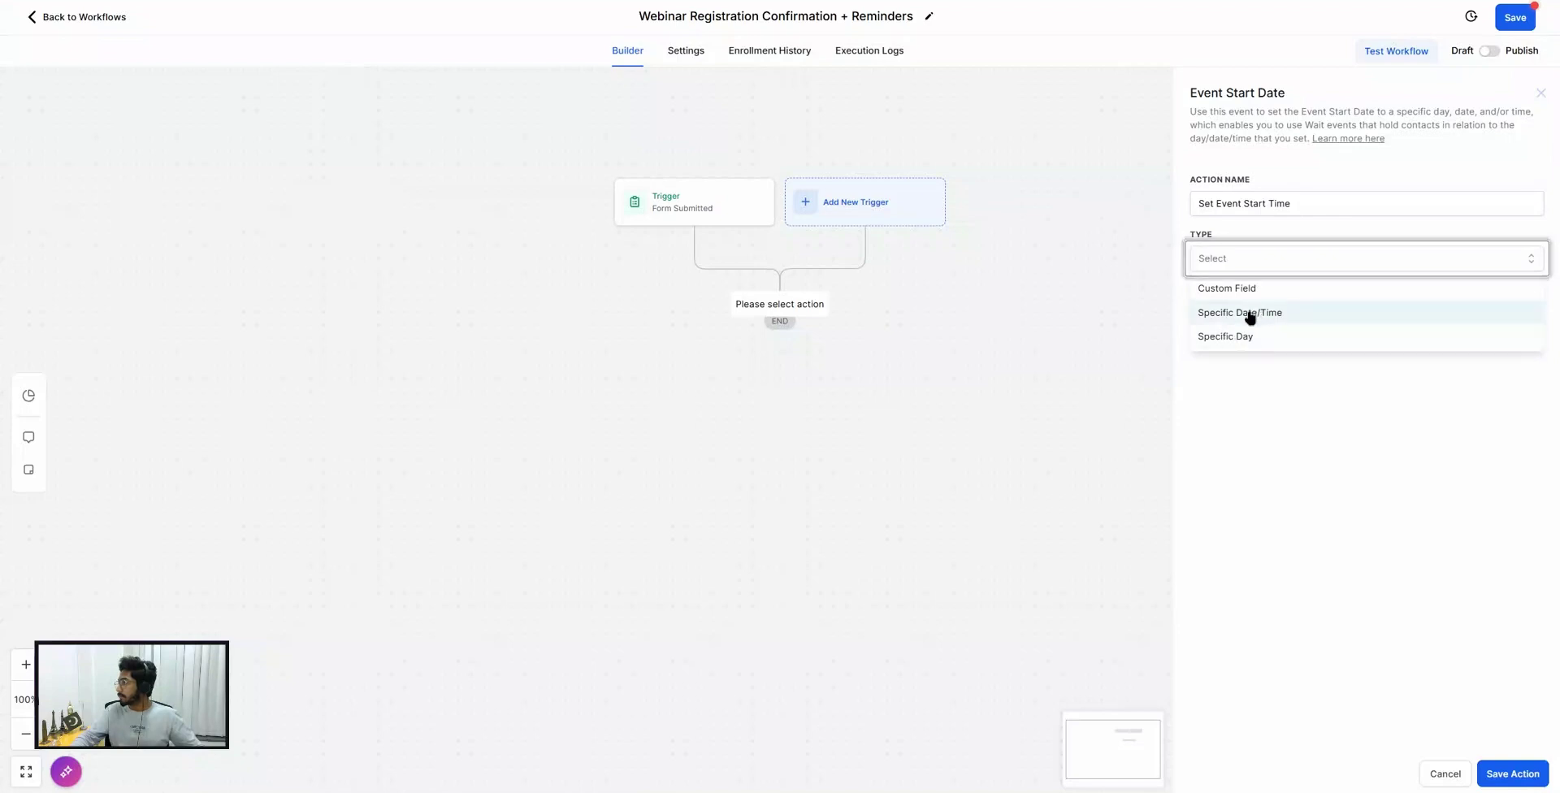
click(1231, 313)
click(1231, 312)
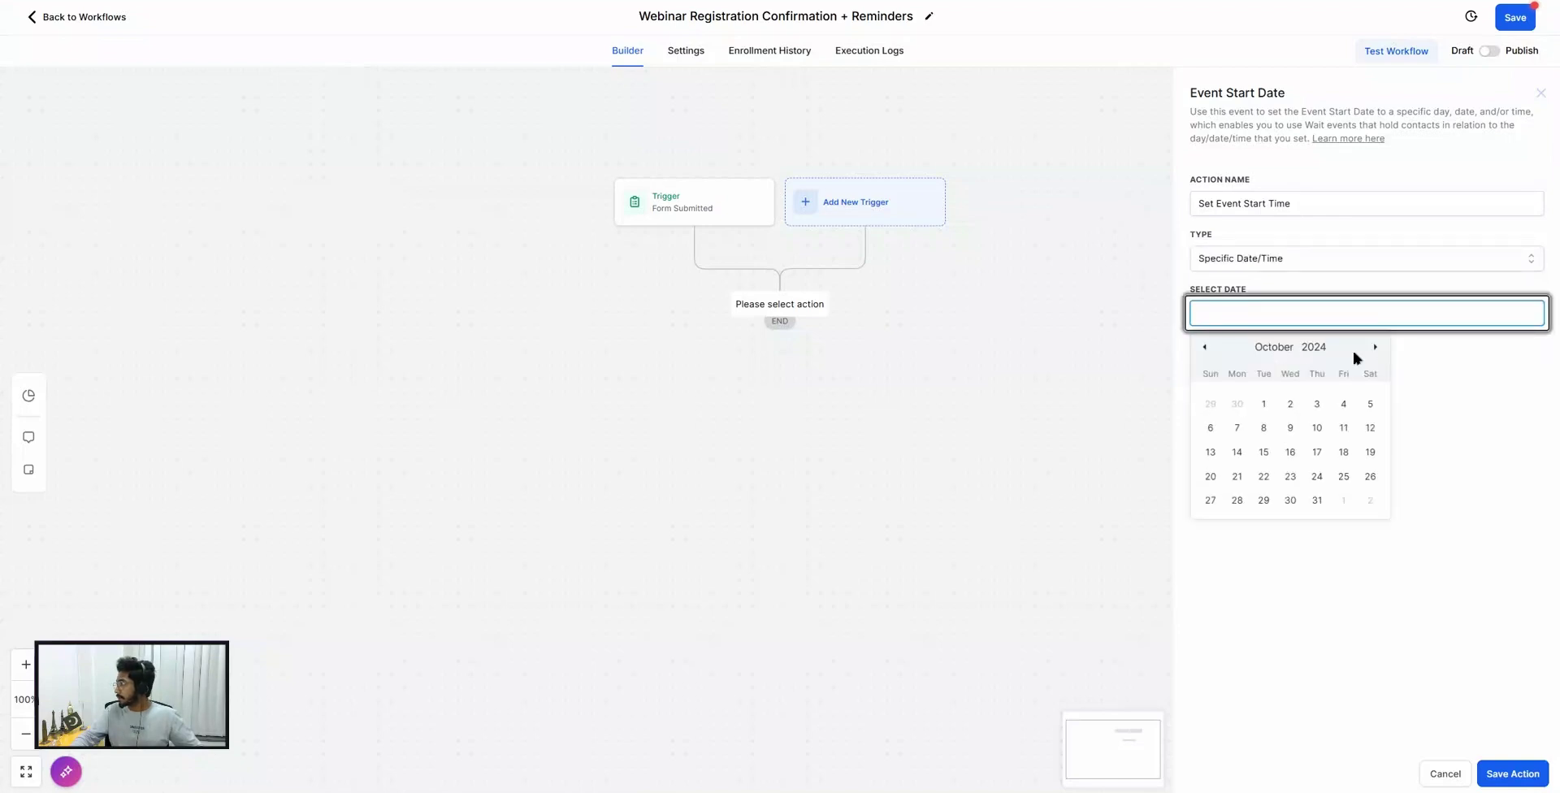
click(1375, 347)
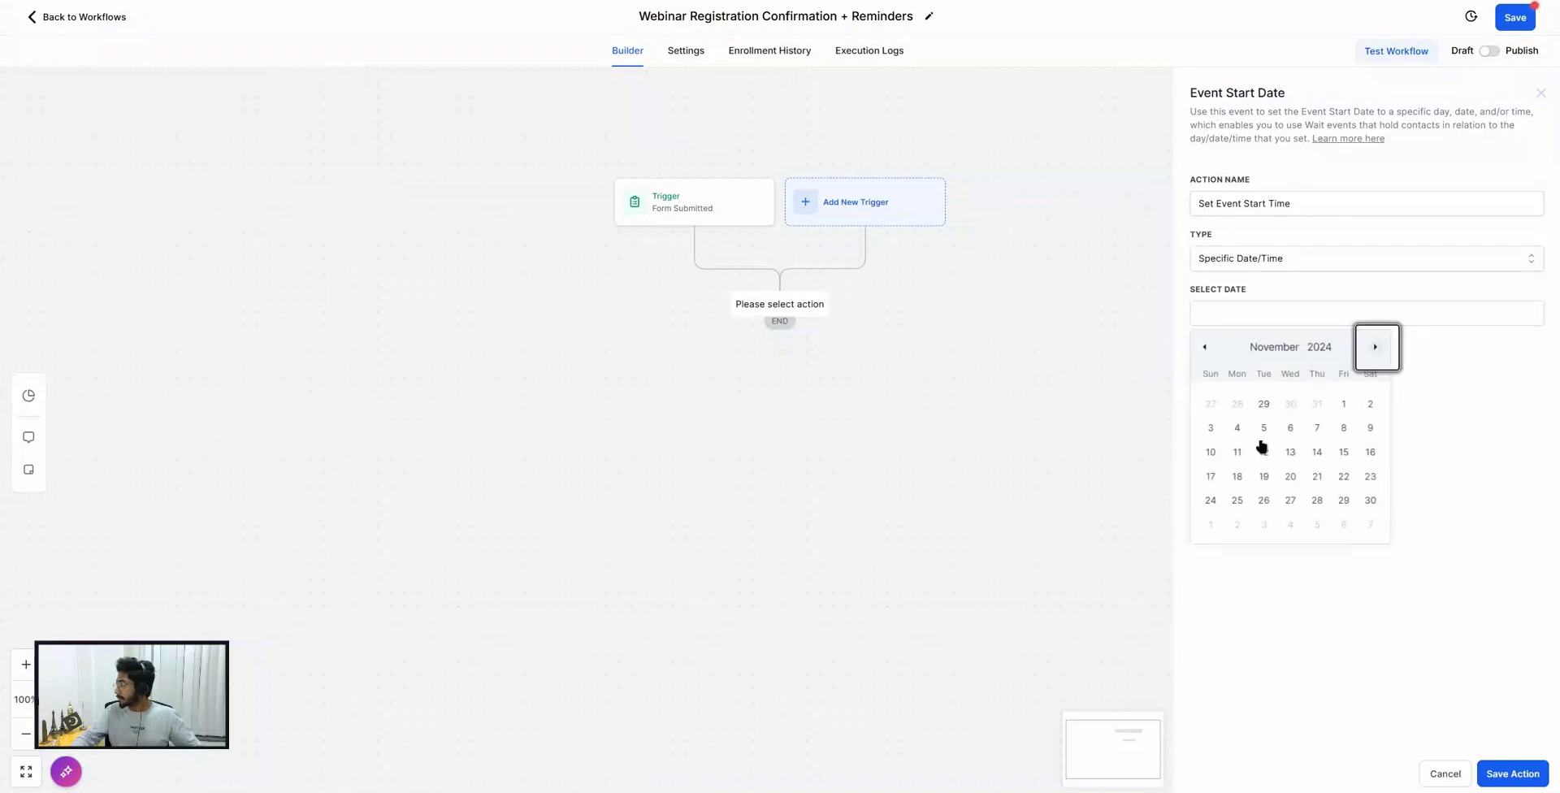
click(1210, 452)
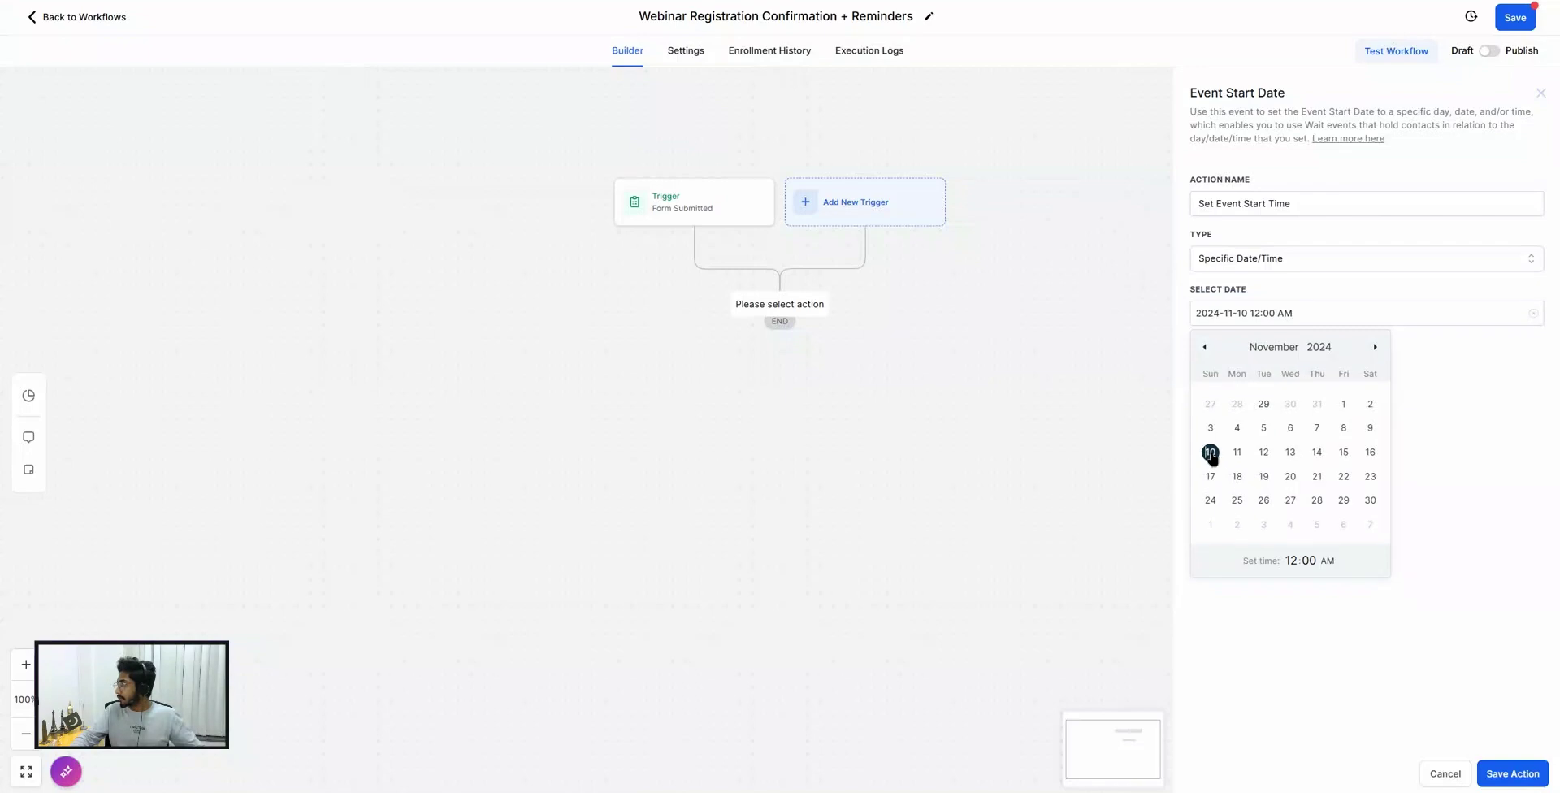
click(1292, 561)
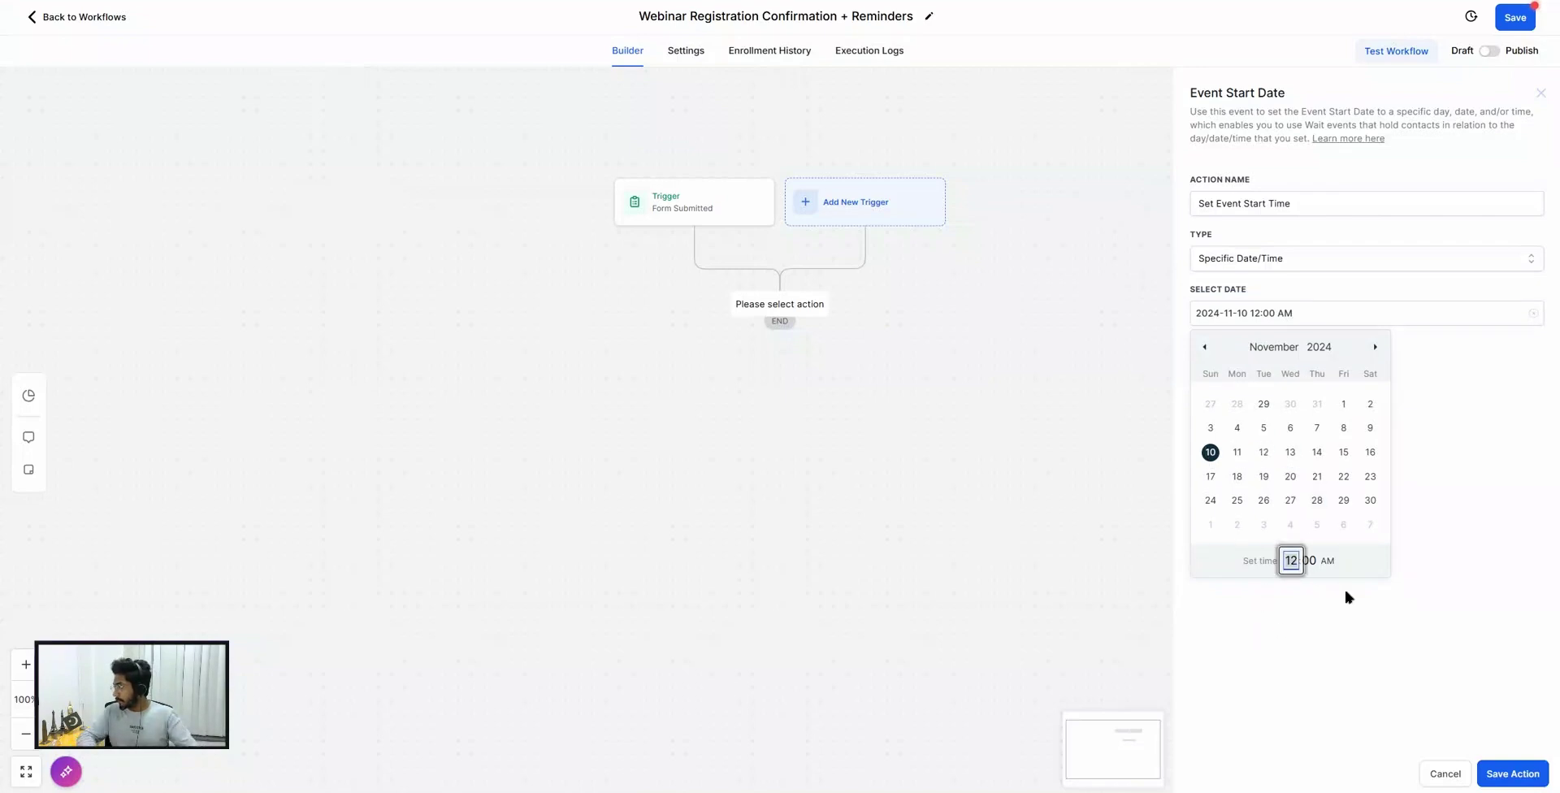
key(BackSpace)
key(BackSpace)
text(2)
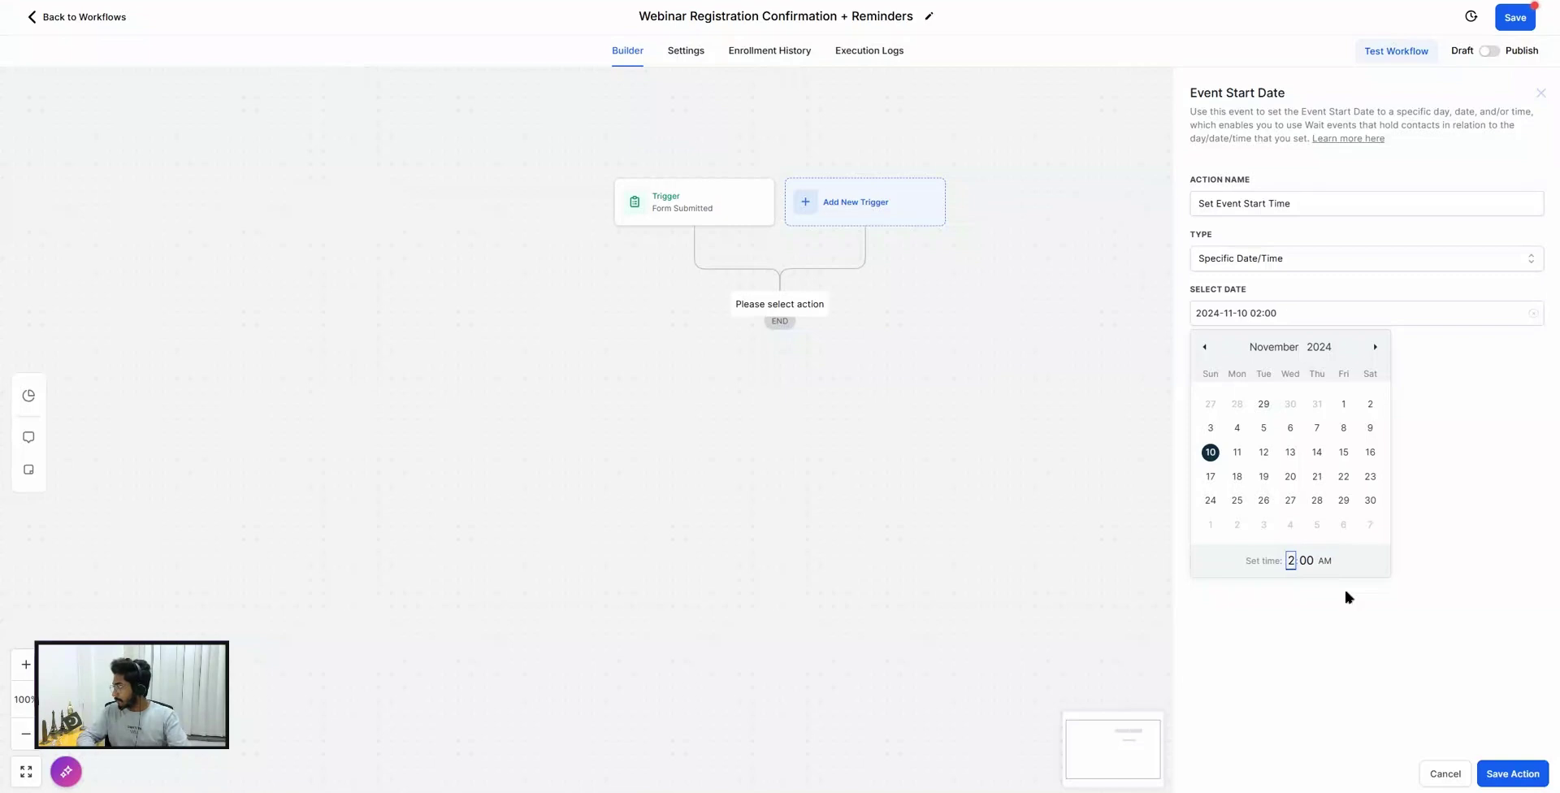
click(1324, 561)
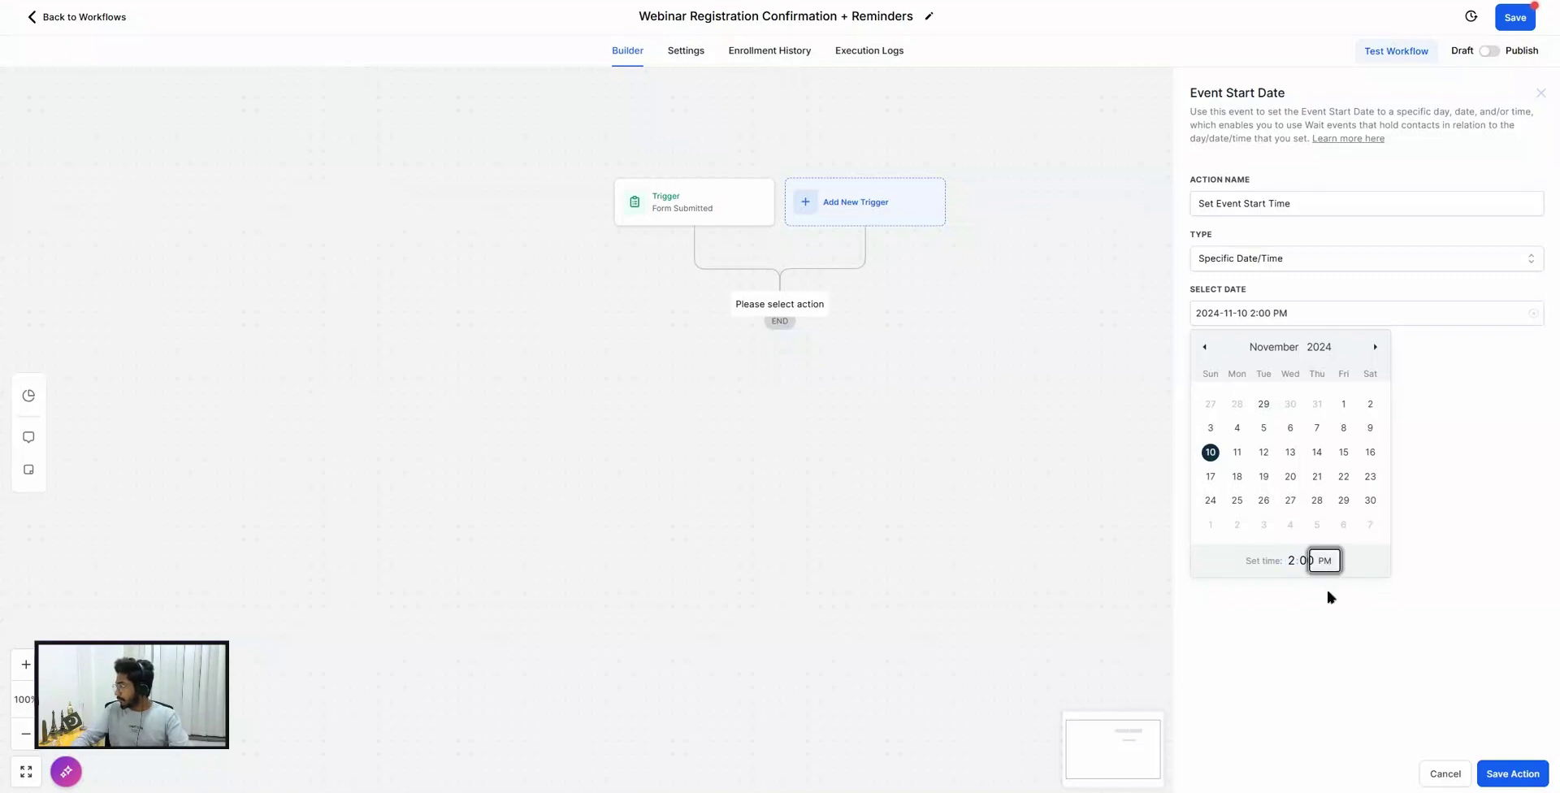
click(1263, 616)
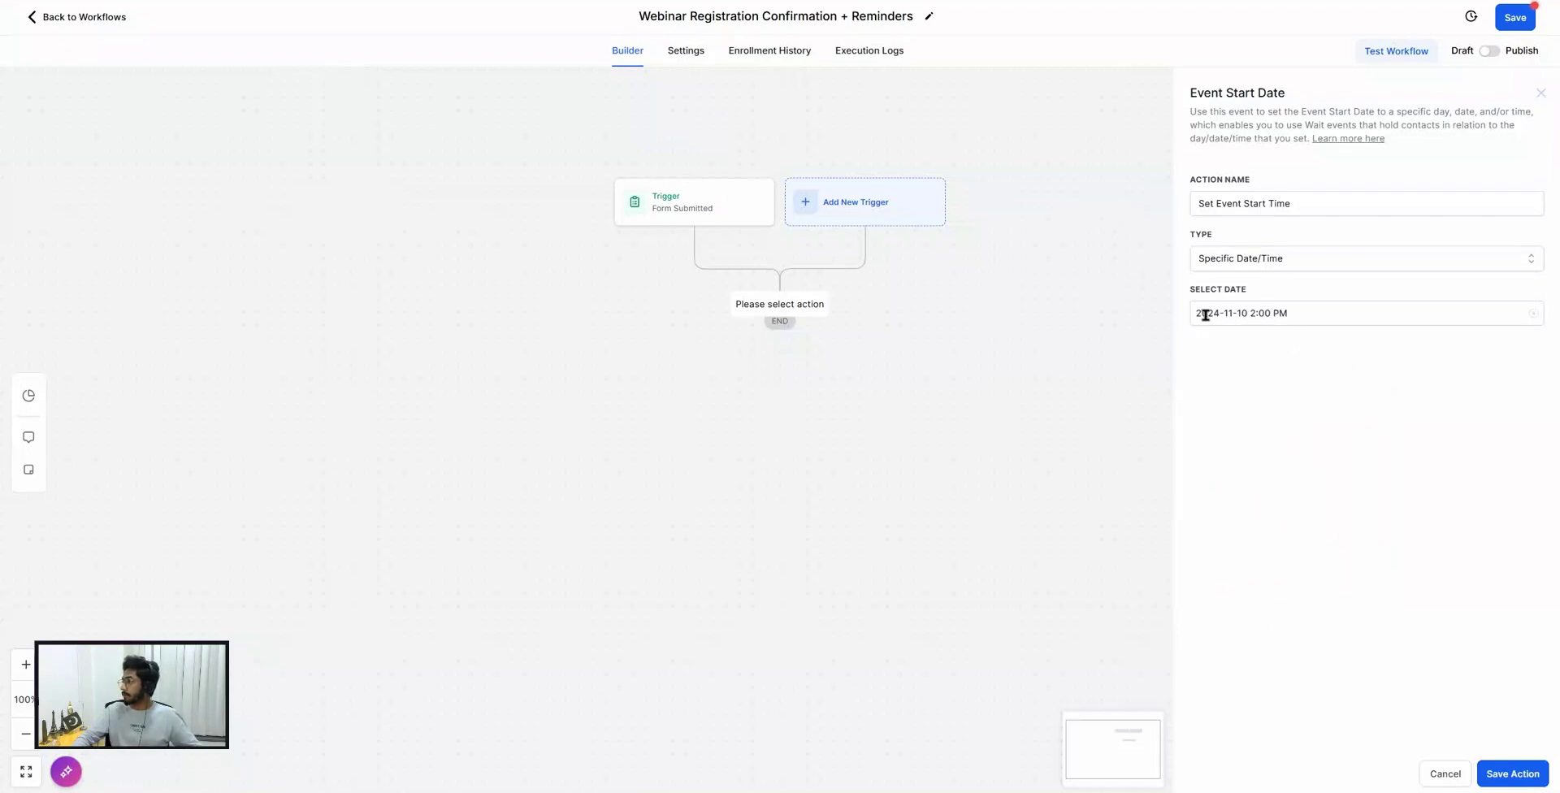
Check the account's time zone in the business profile settings.
drag(1256, 297, 1182, 287)
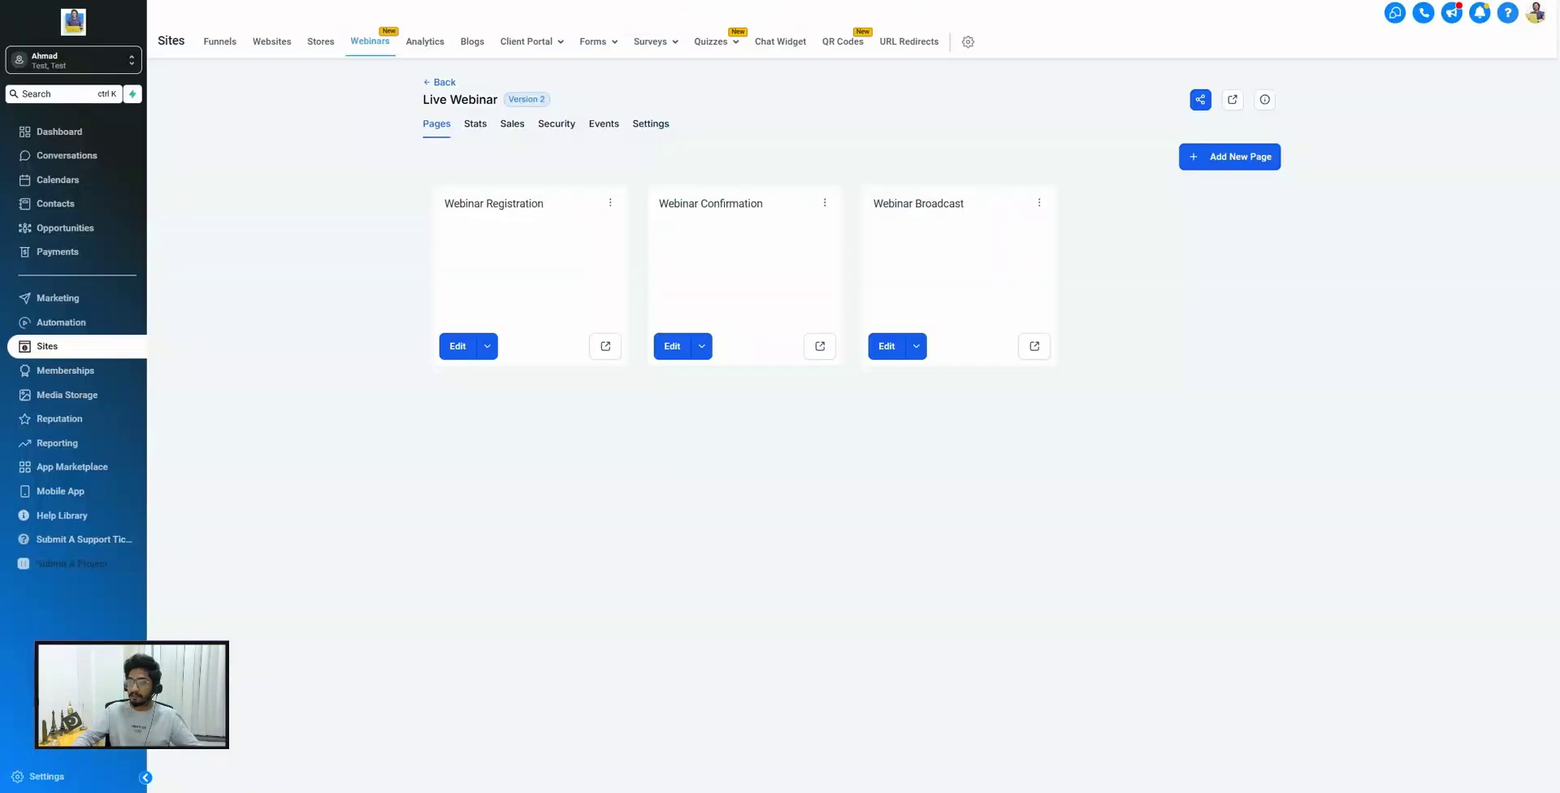
click(45, 776)
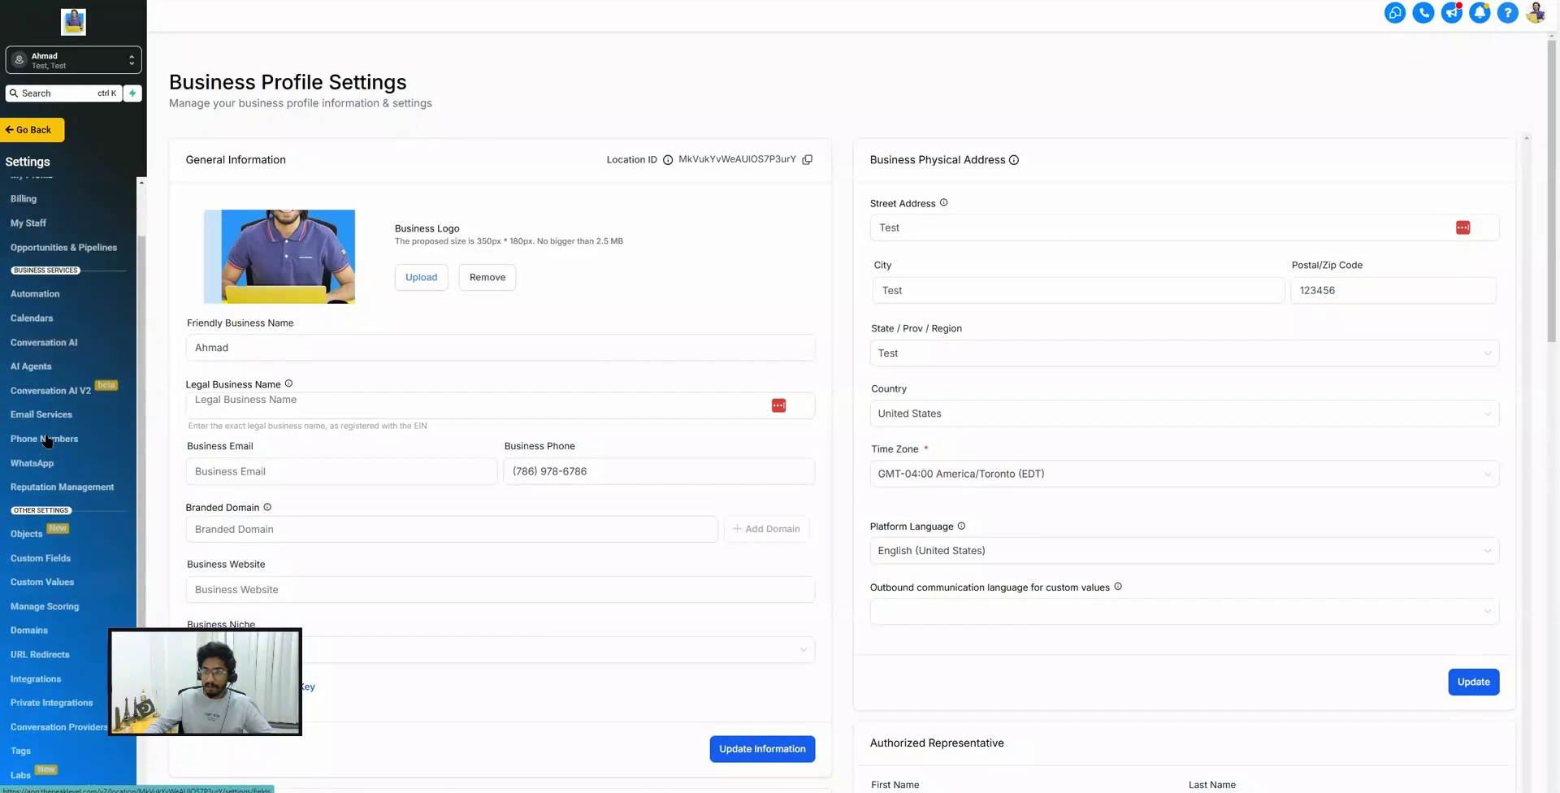
scroll(888, 484, down, 1)
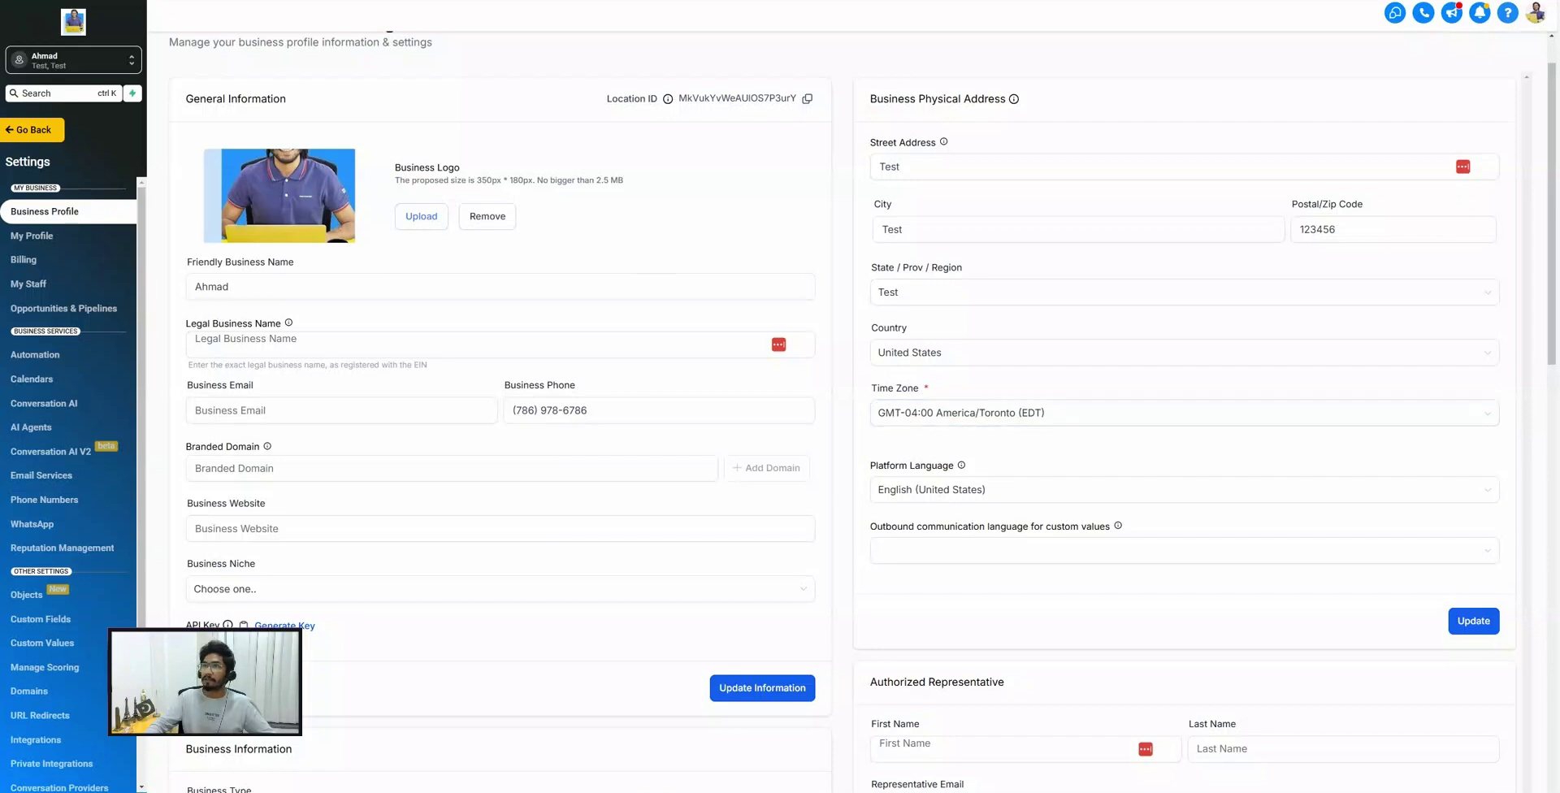
Return to the workflow and save the event start date action.
click(373, 7)
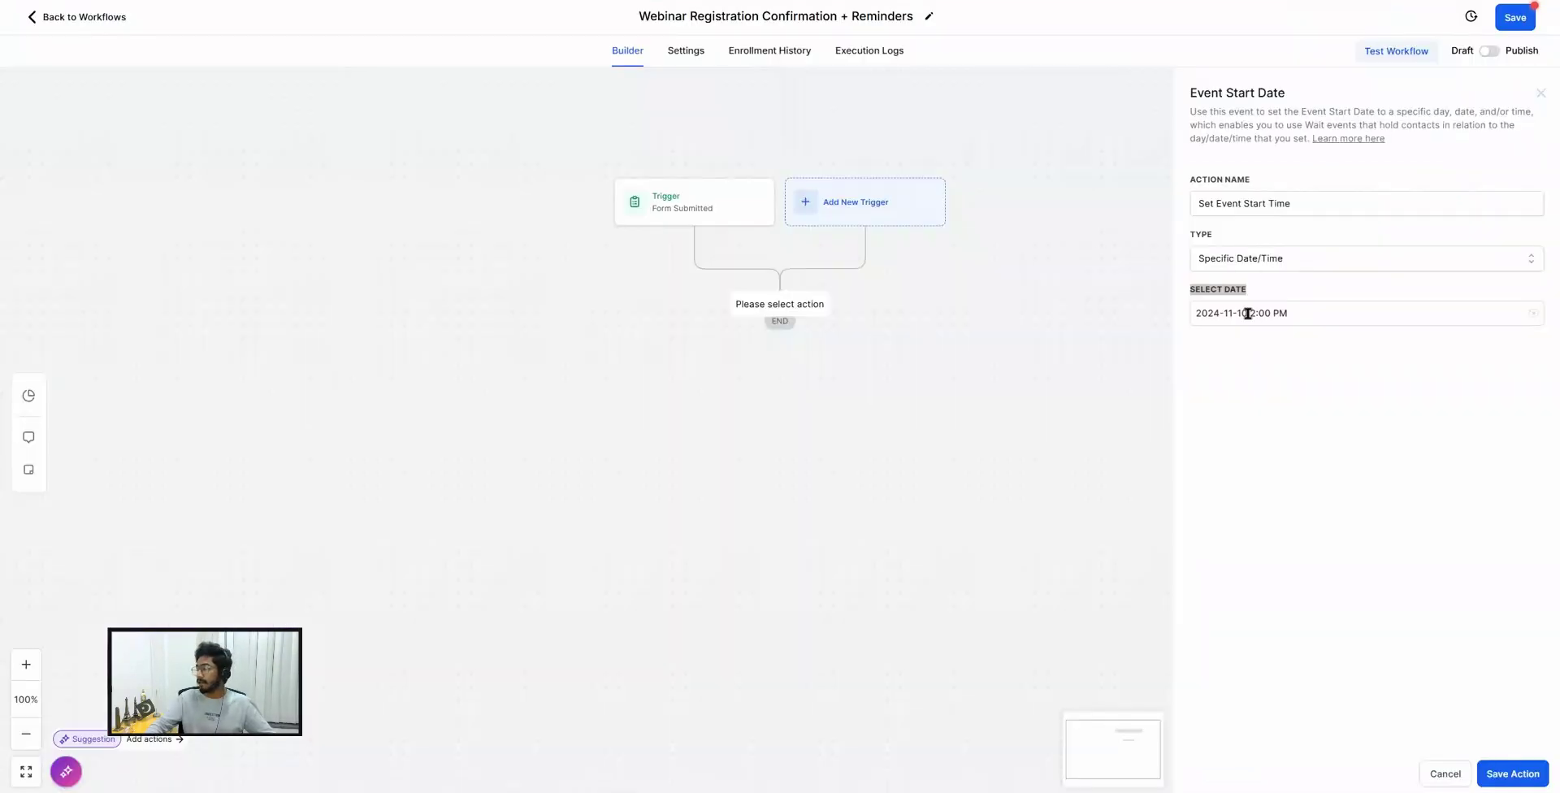
click(1229, 333)
click(1516, 776)
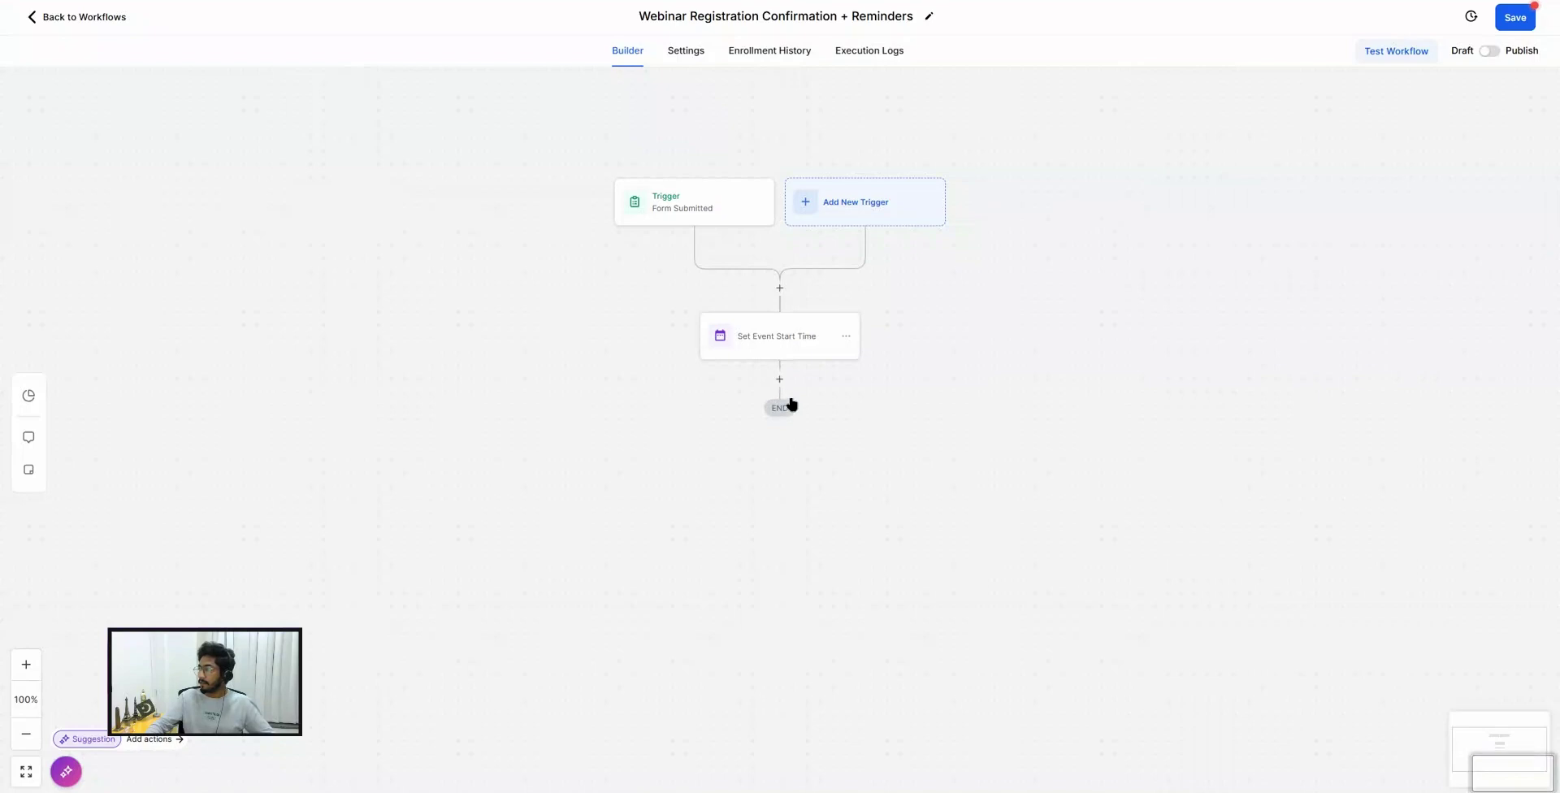
Rename the event start action to "Event Start Date/Time" and save it.
click(767, 346)
click(1264, 204)
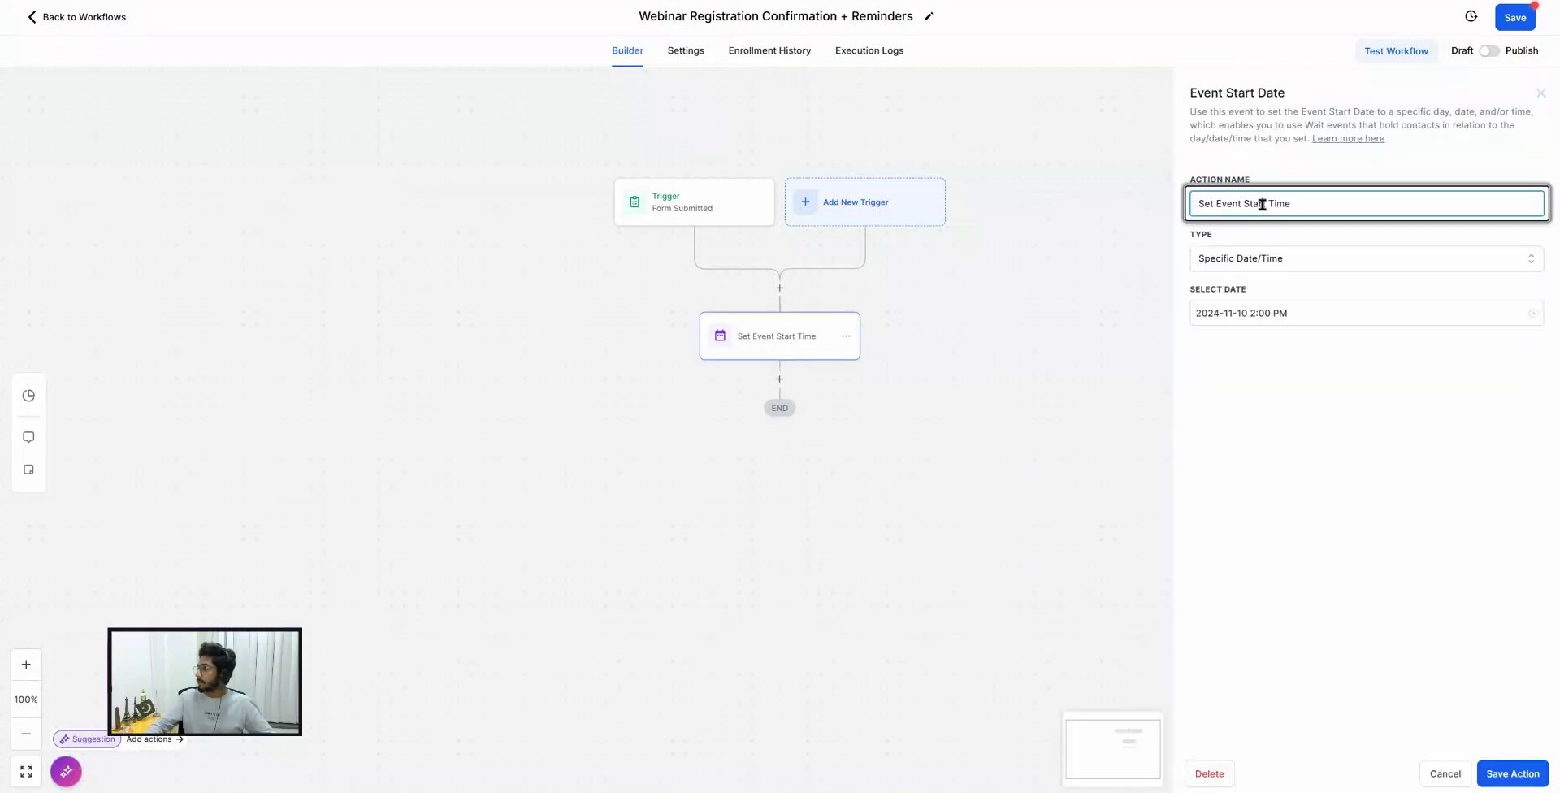
key(ctrl+a)
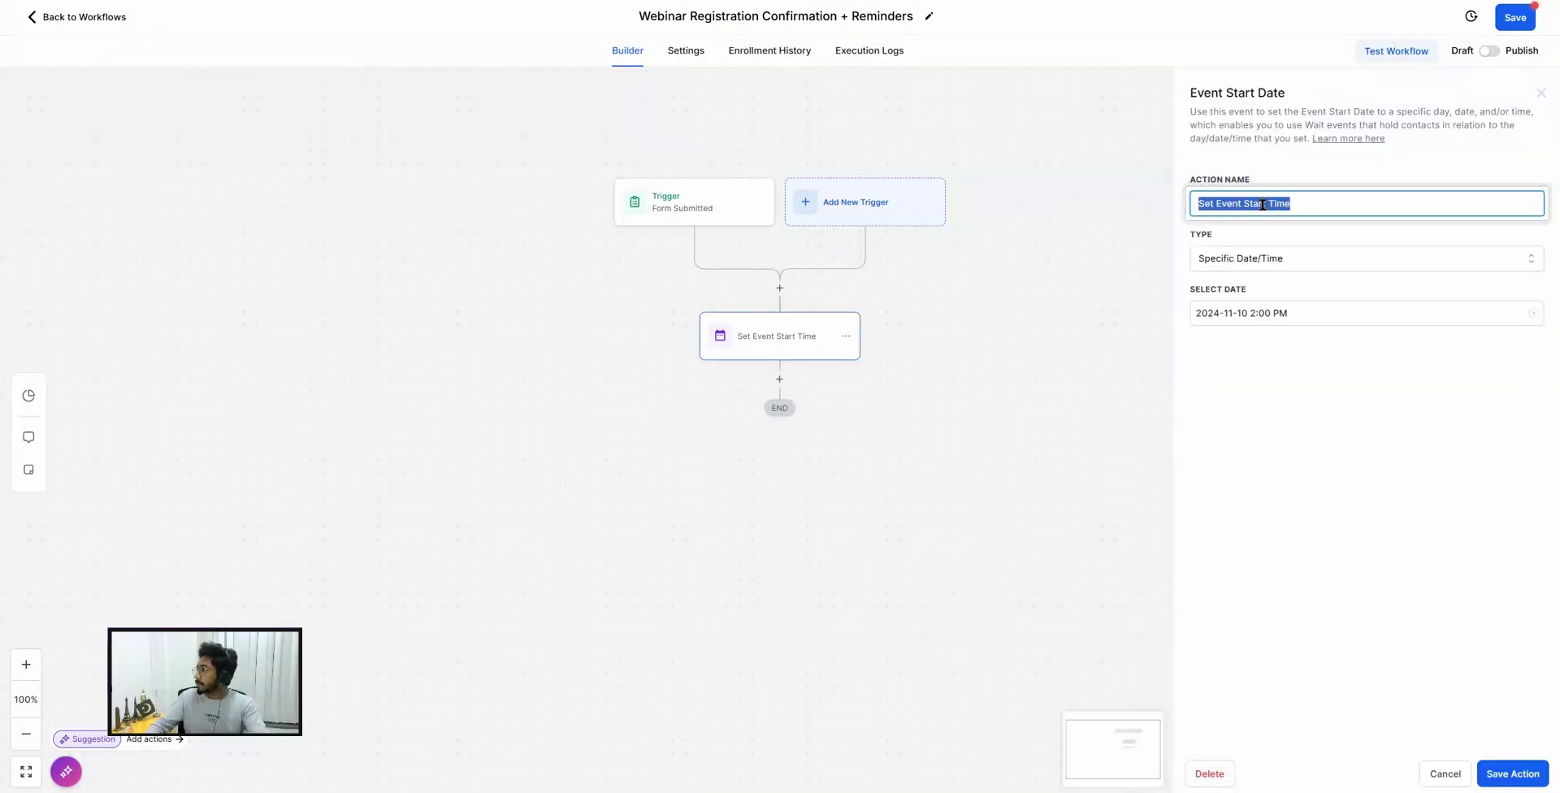
click(1211, 202)
key(BackSpace)
key(BackSpace)
key(BackSpace)
key(BackSpace)
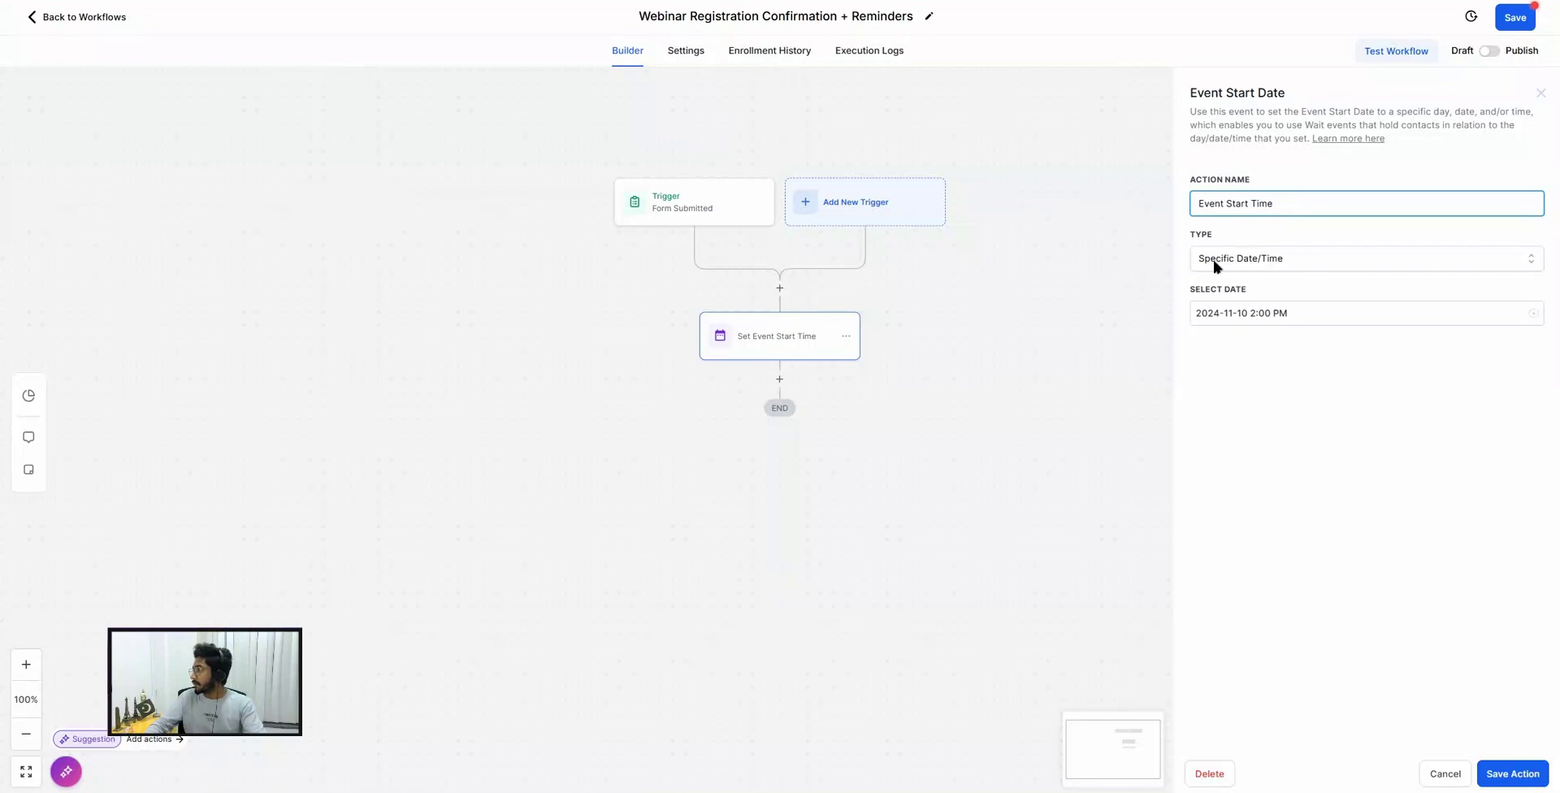
click(1247, 204)
text(Date)
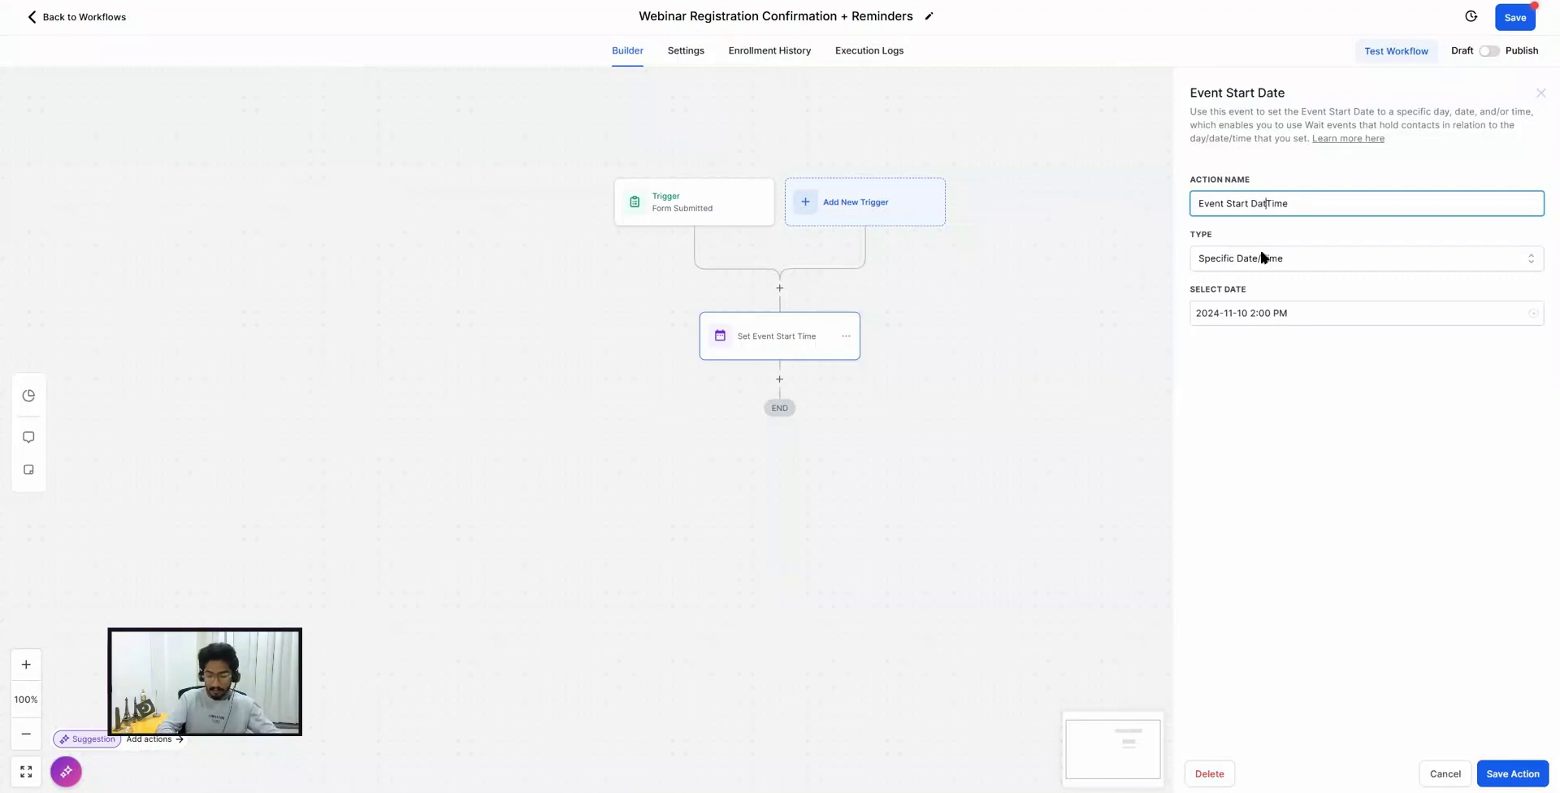
text(/)
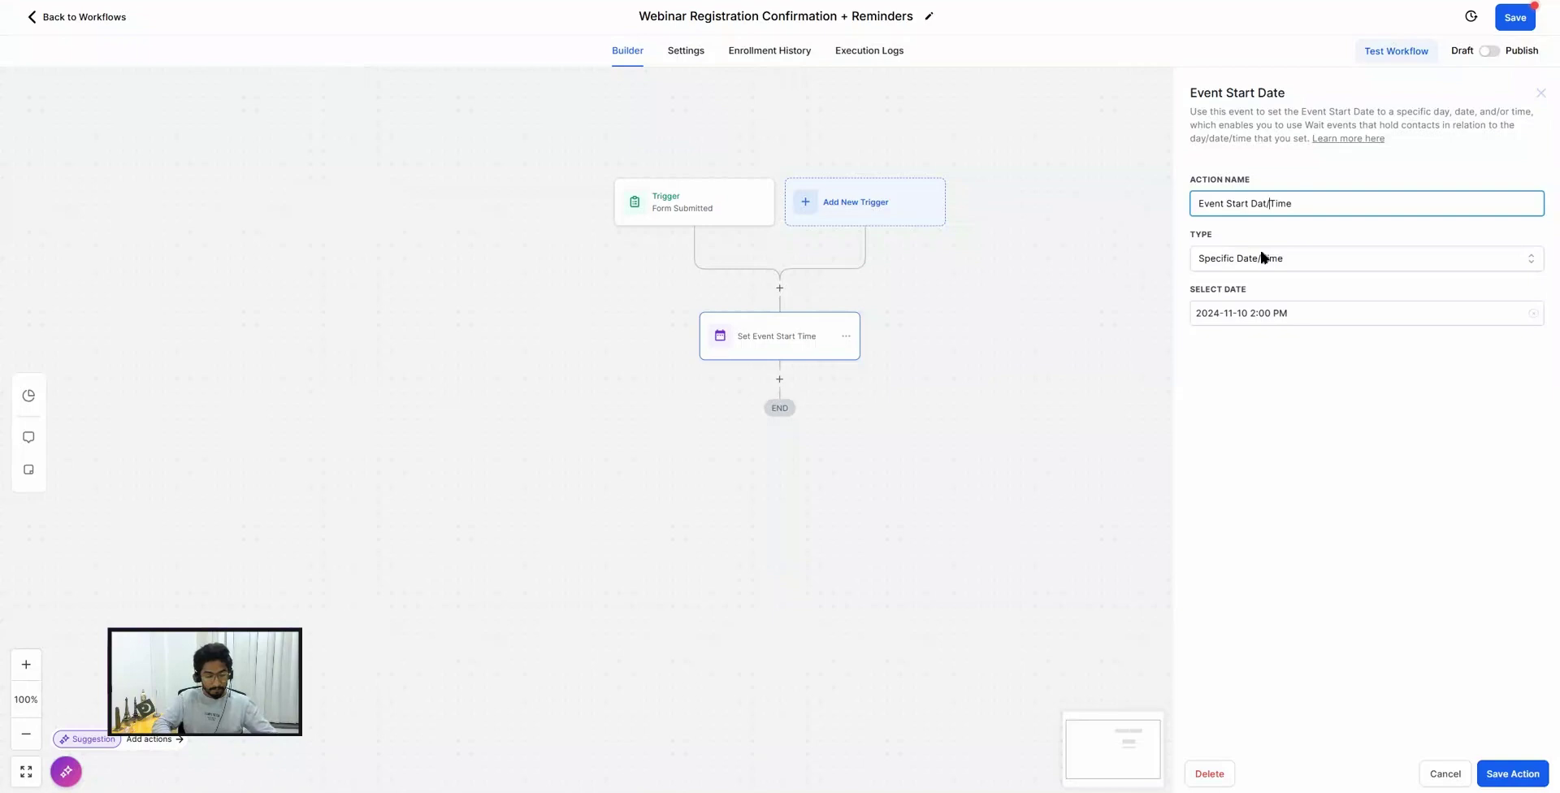
click(1511, 770)
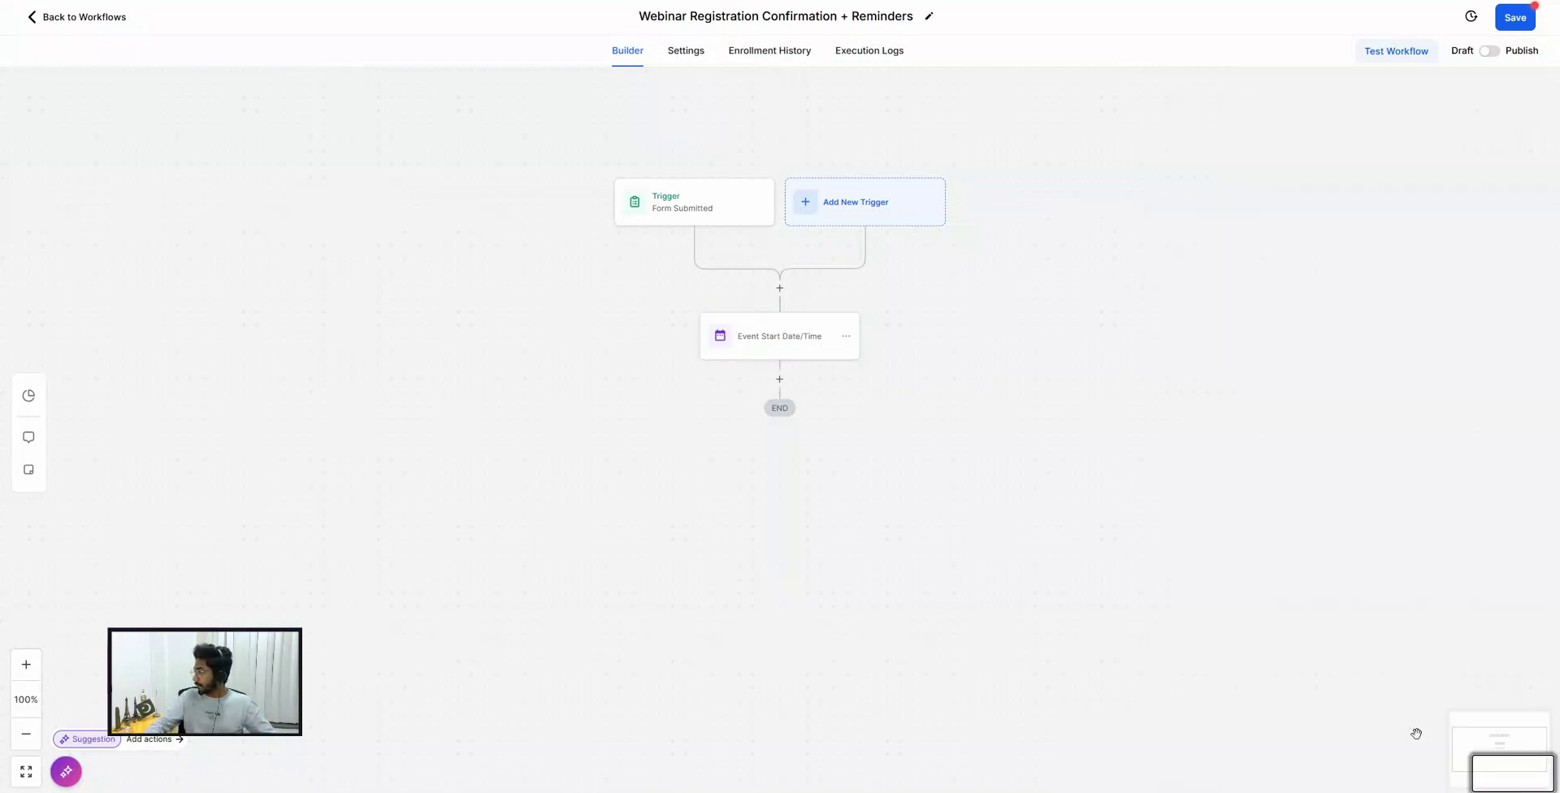
Add a Send Email action below the Event Start Date/Time action and give it the subject "Test".
click(779, 381)
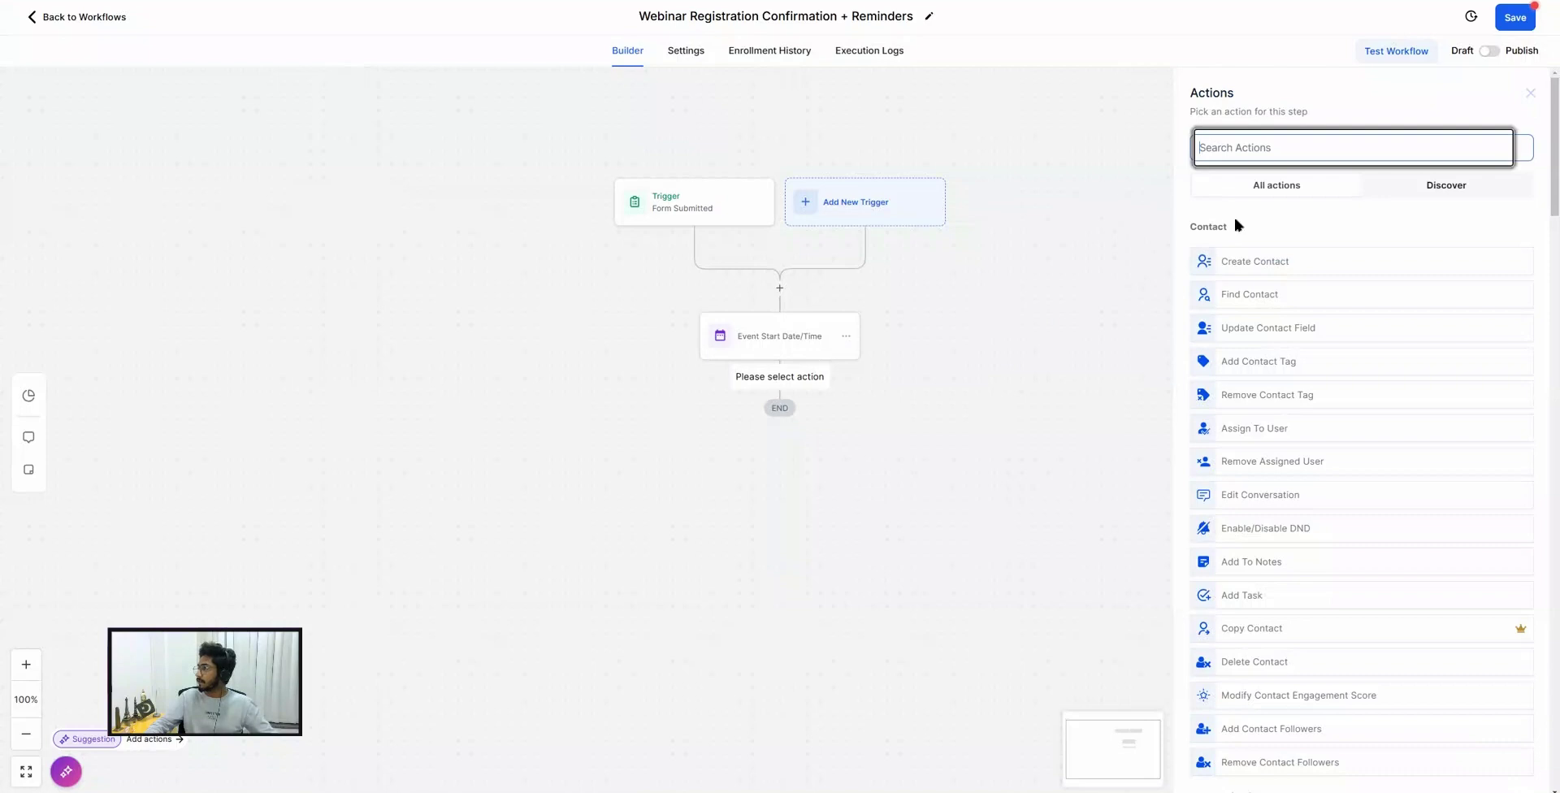
click(1254, 149)
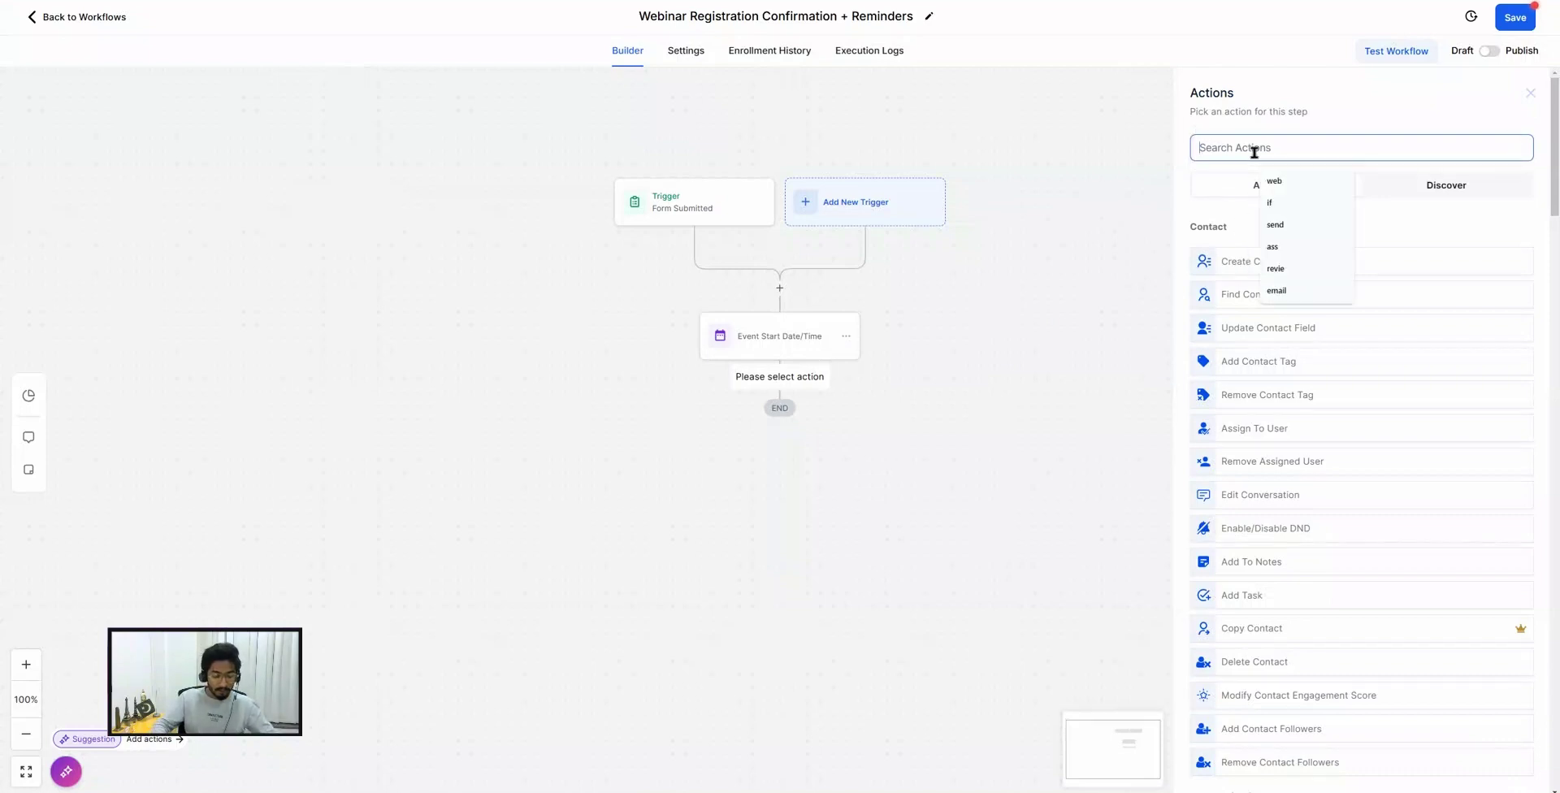
text(email)
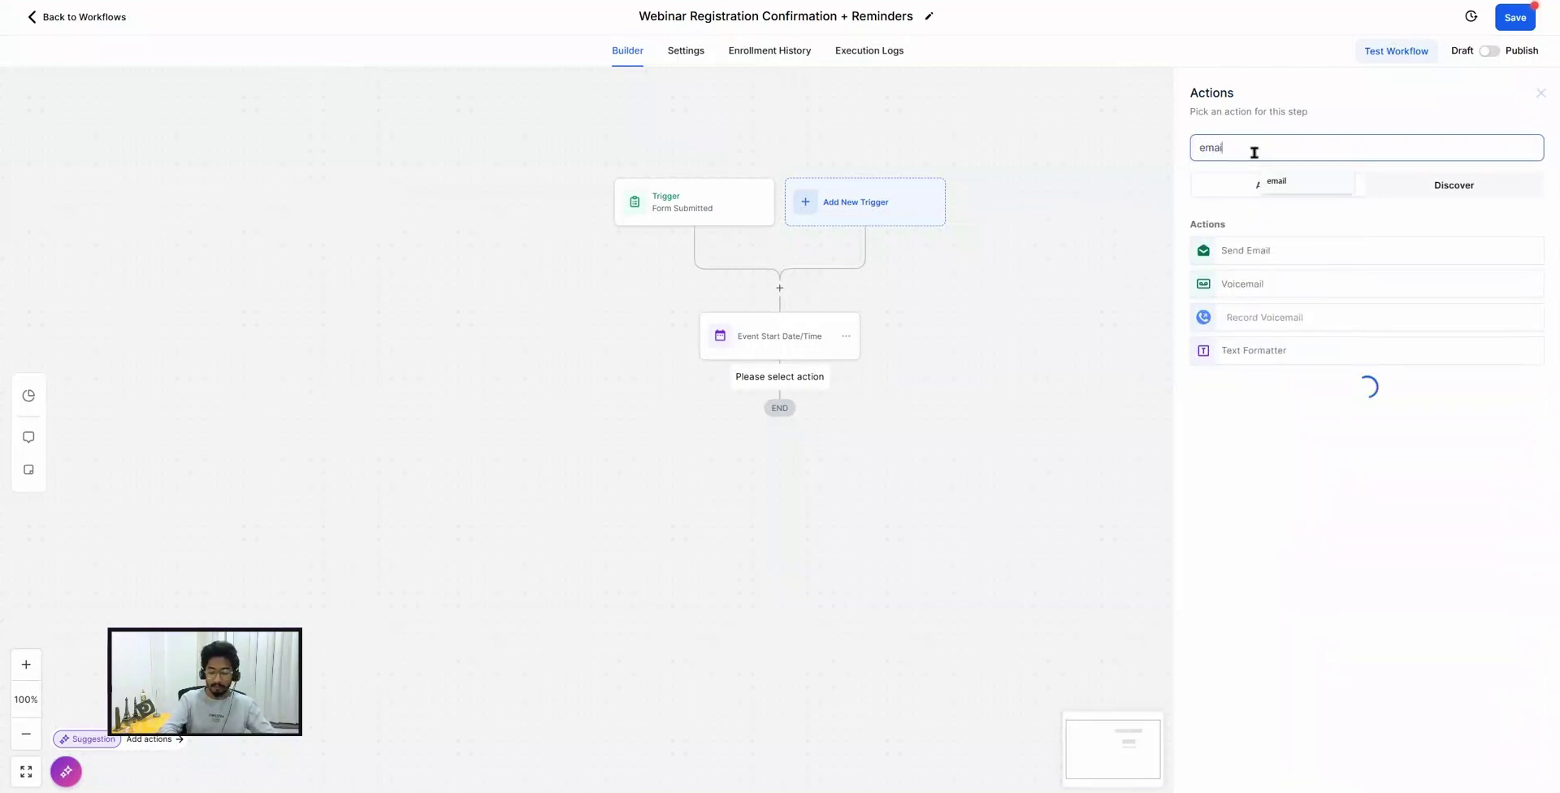
click(1273, 249)
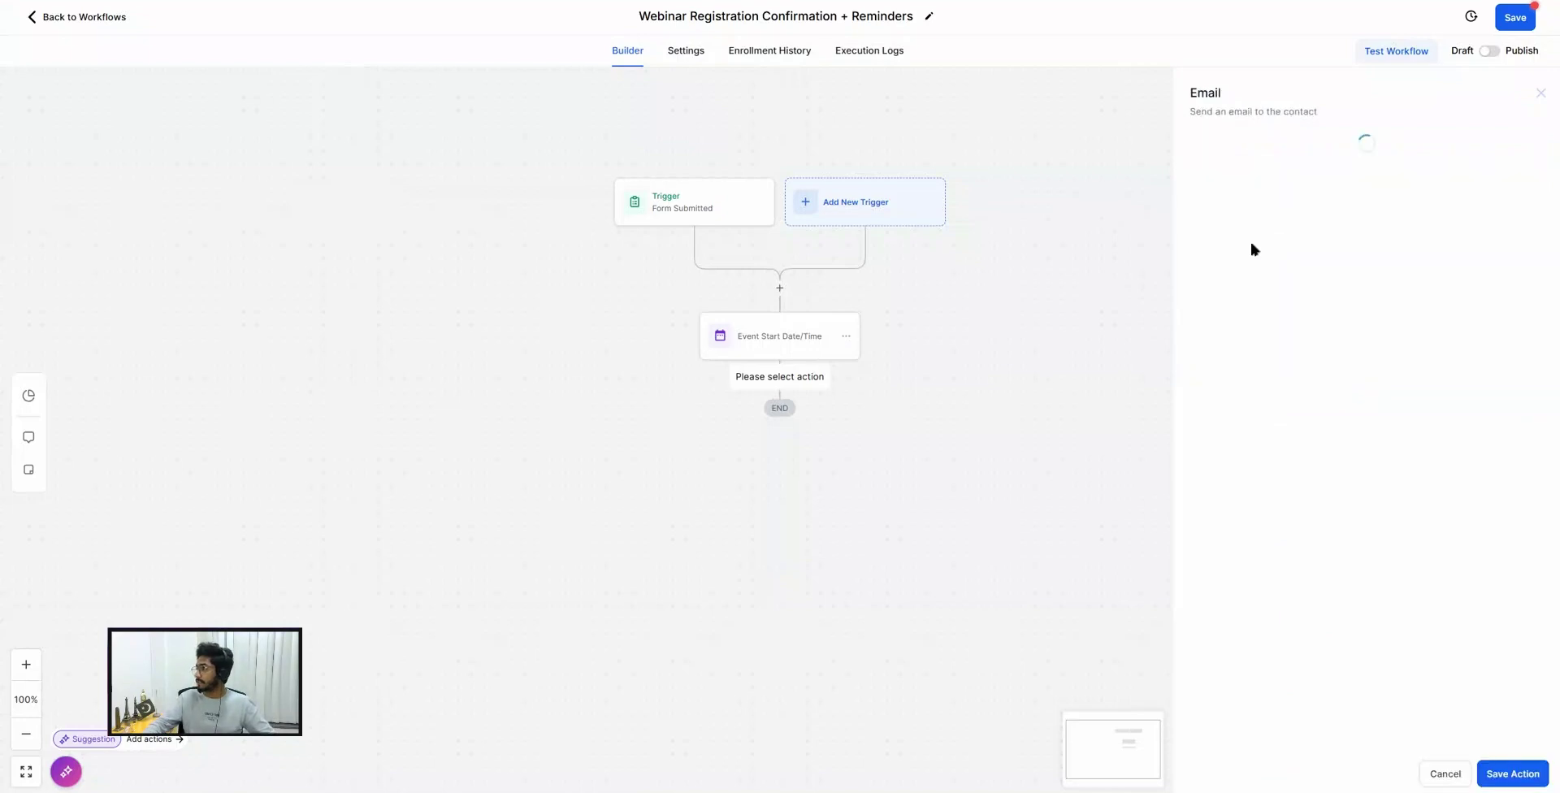
click(1216, 250)
click(1236, 390)
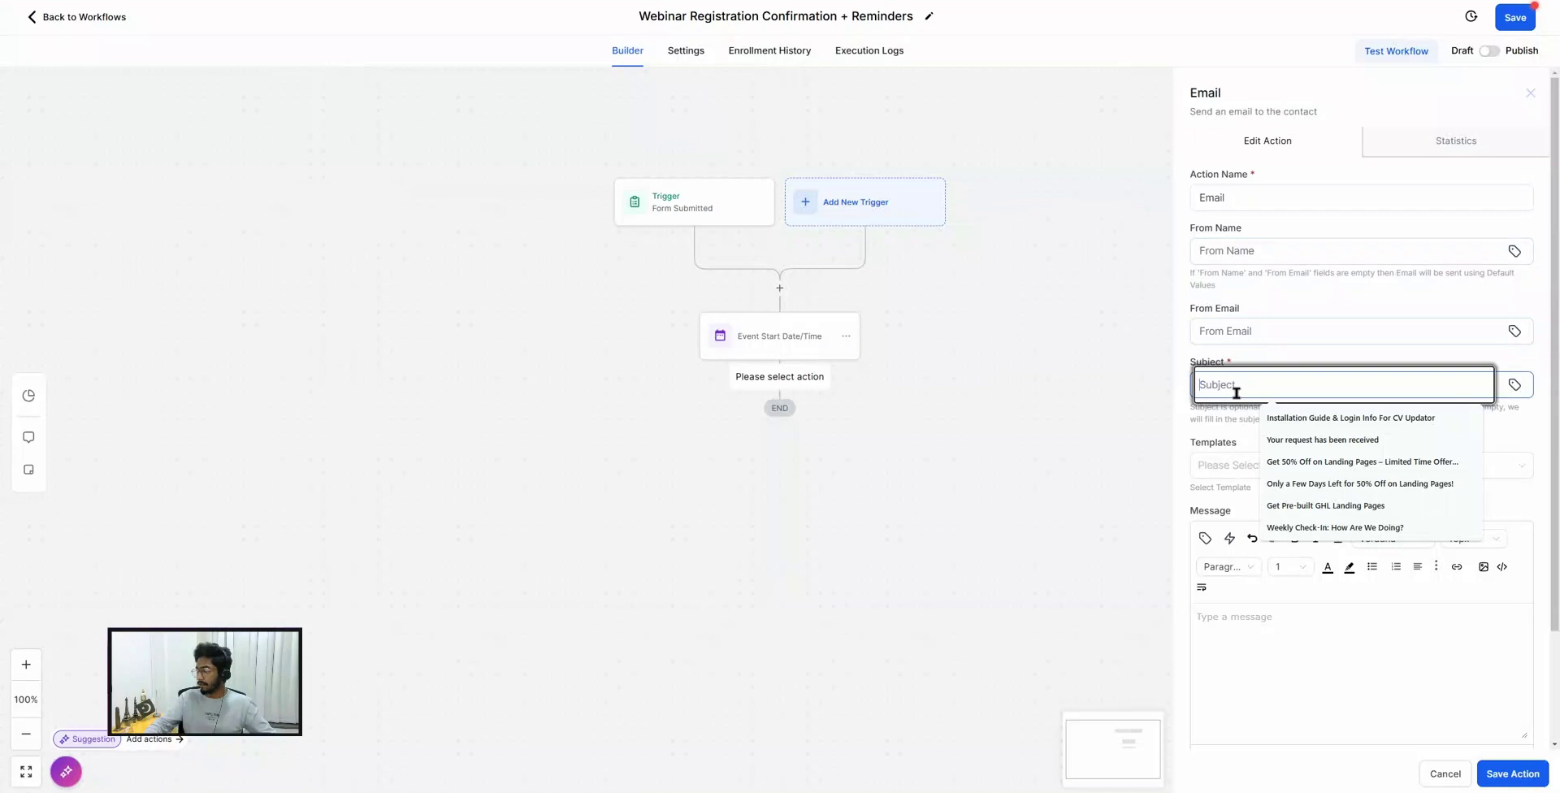
text(Test)
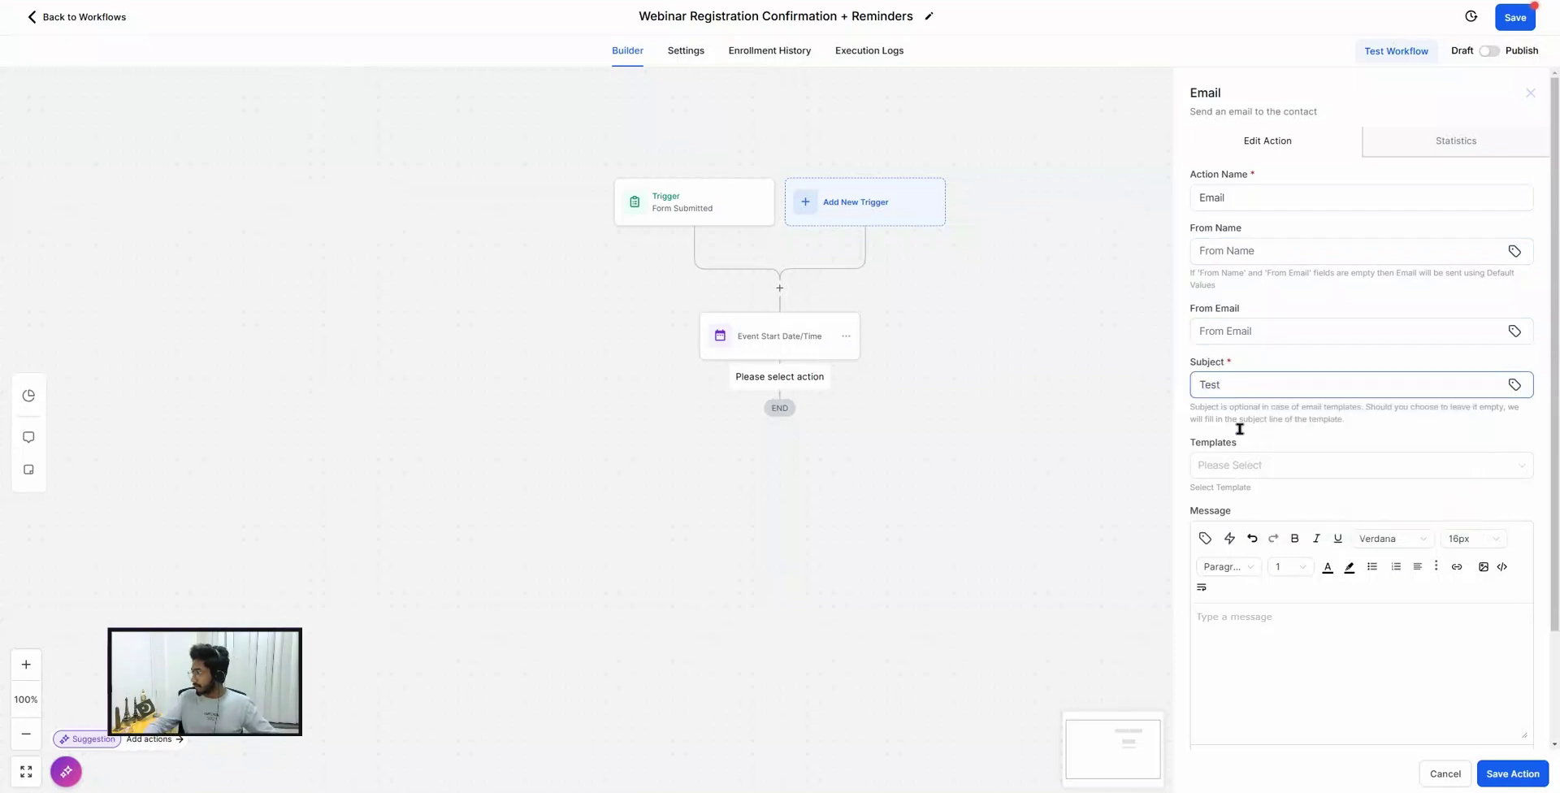
Write the email message "Hi {{contact.first_name}}, Here's the link to join for the webinar:" using the contact's first name field, and save the action.
scroll(1237, 584, down, 2)
click(1237, 482)
text(Hi)
click(1205, 406)
click(1140, 169)
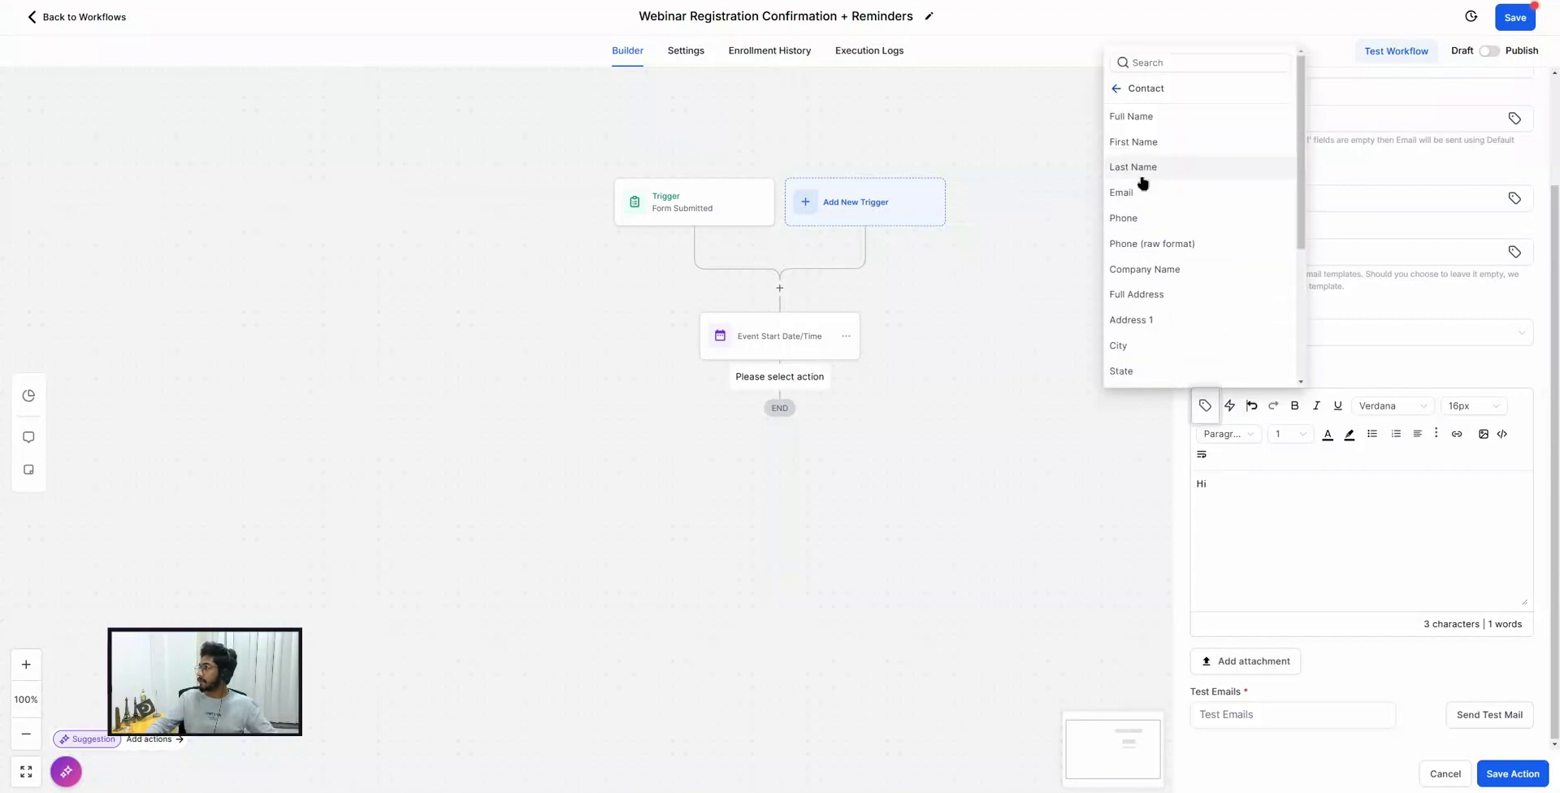
click(1142, 143)
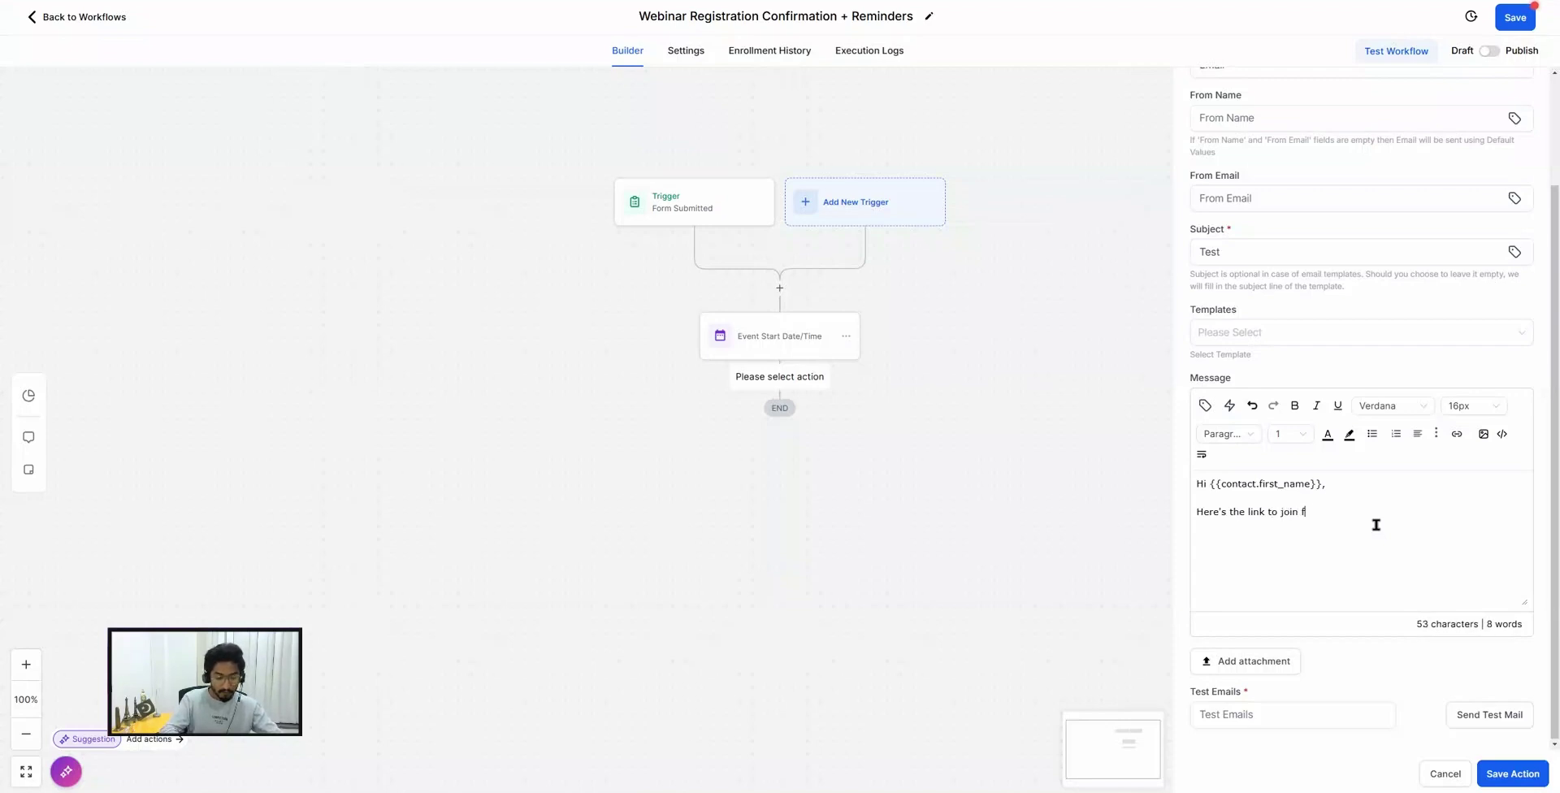
text(he webinar:)
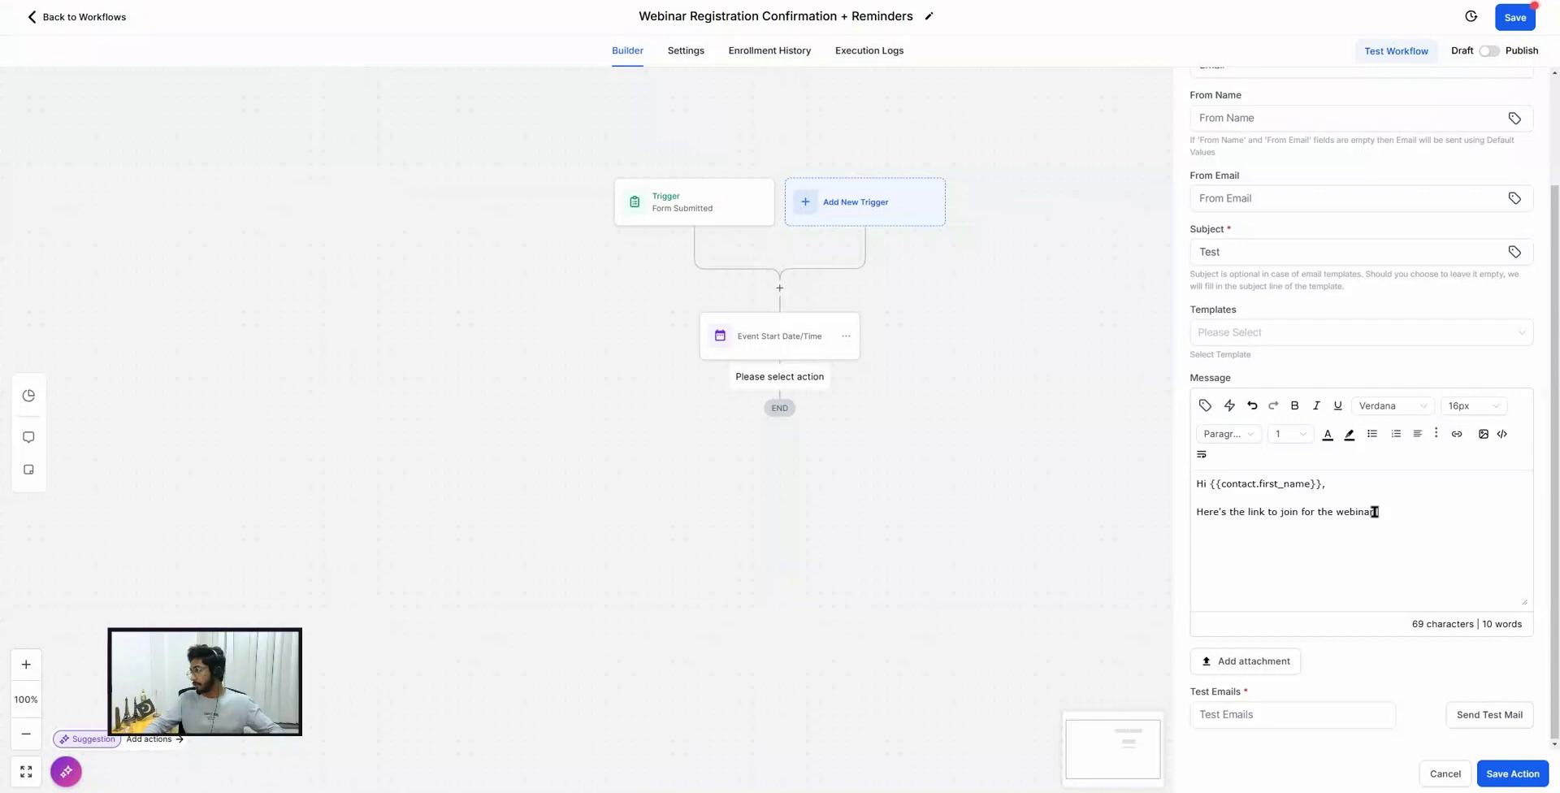
click(1513, 774)
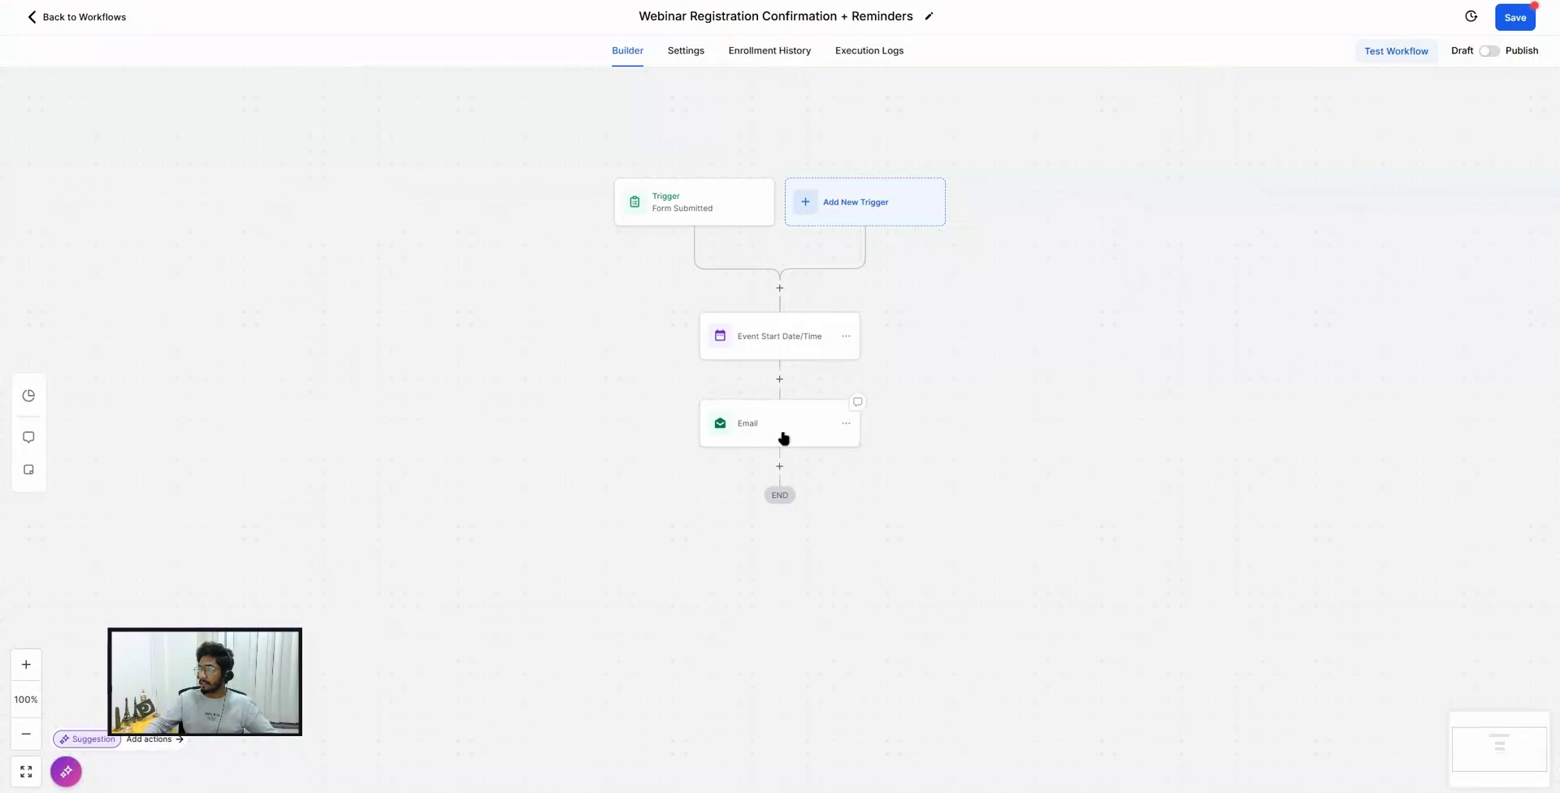
Add a Send SMS action below the email with the placeholder message "dfgdfg" and save it.
click(779, 470)
click(1306, 149)
text(send)
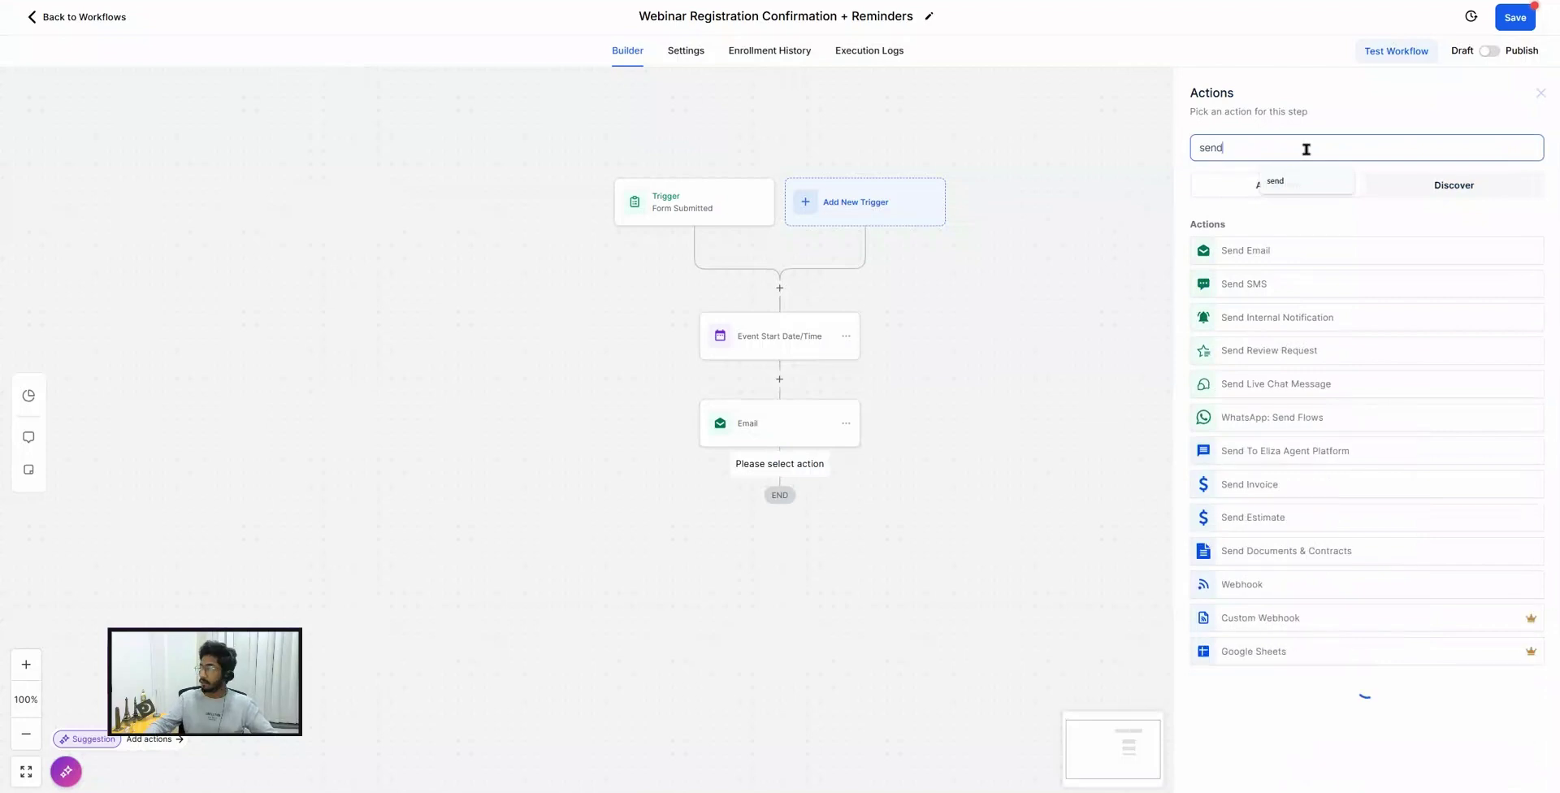
click(1256, 290)
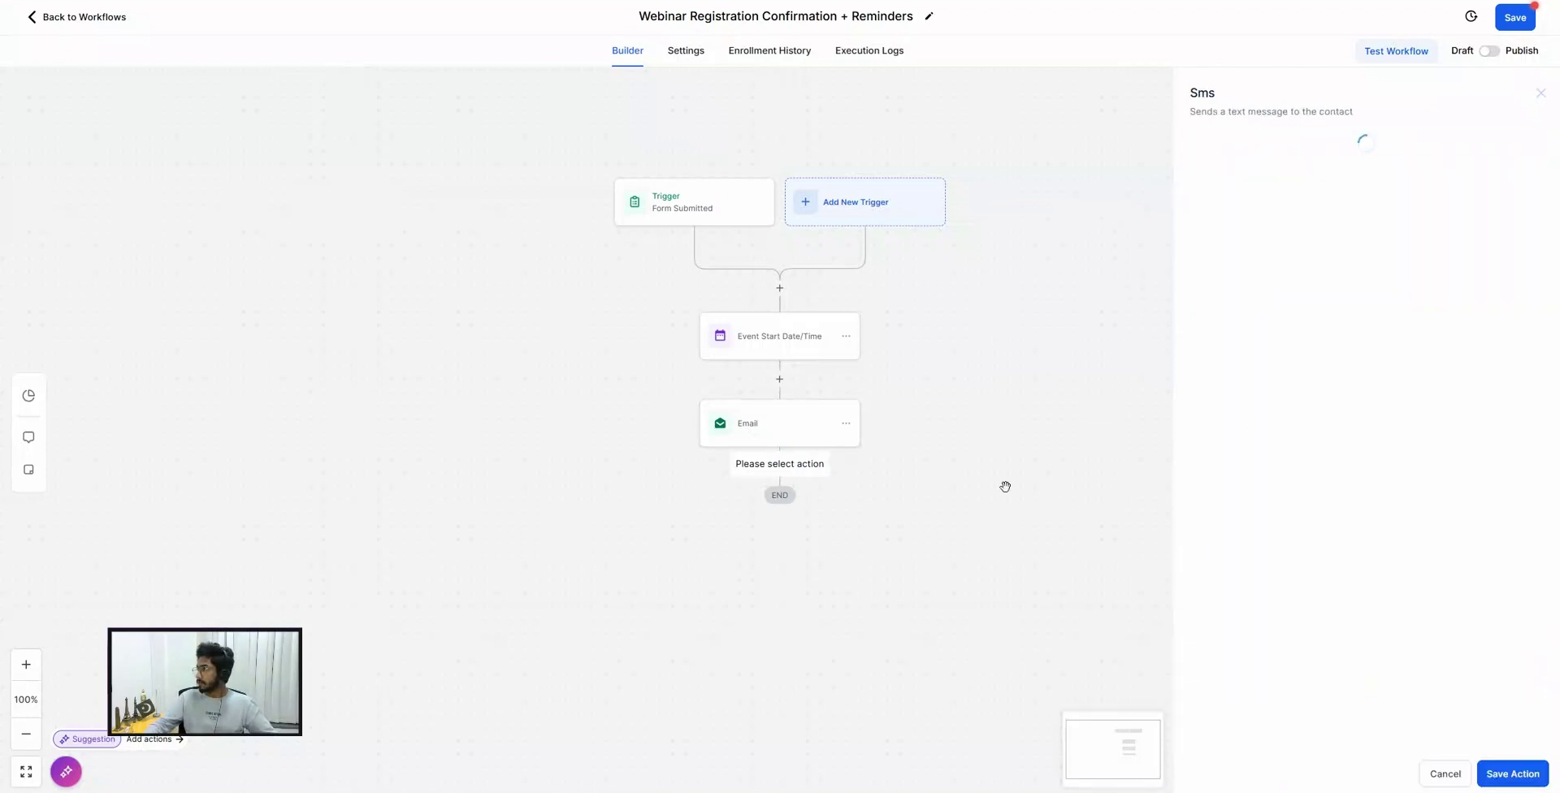
click(1246, 408)
text(dfgdfg)
click(1512, 774)
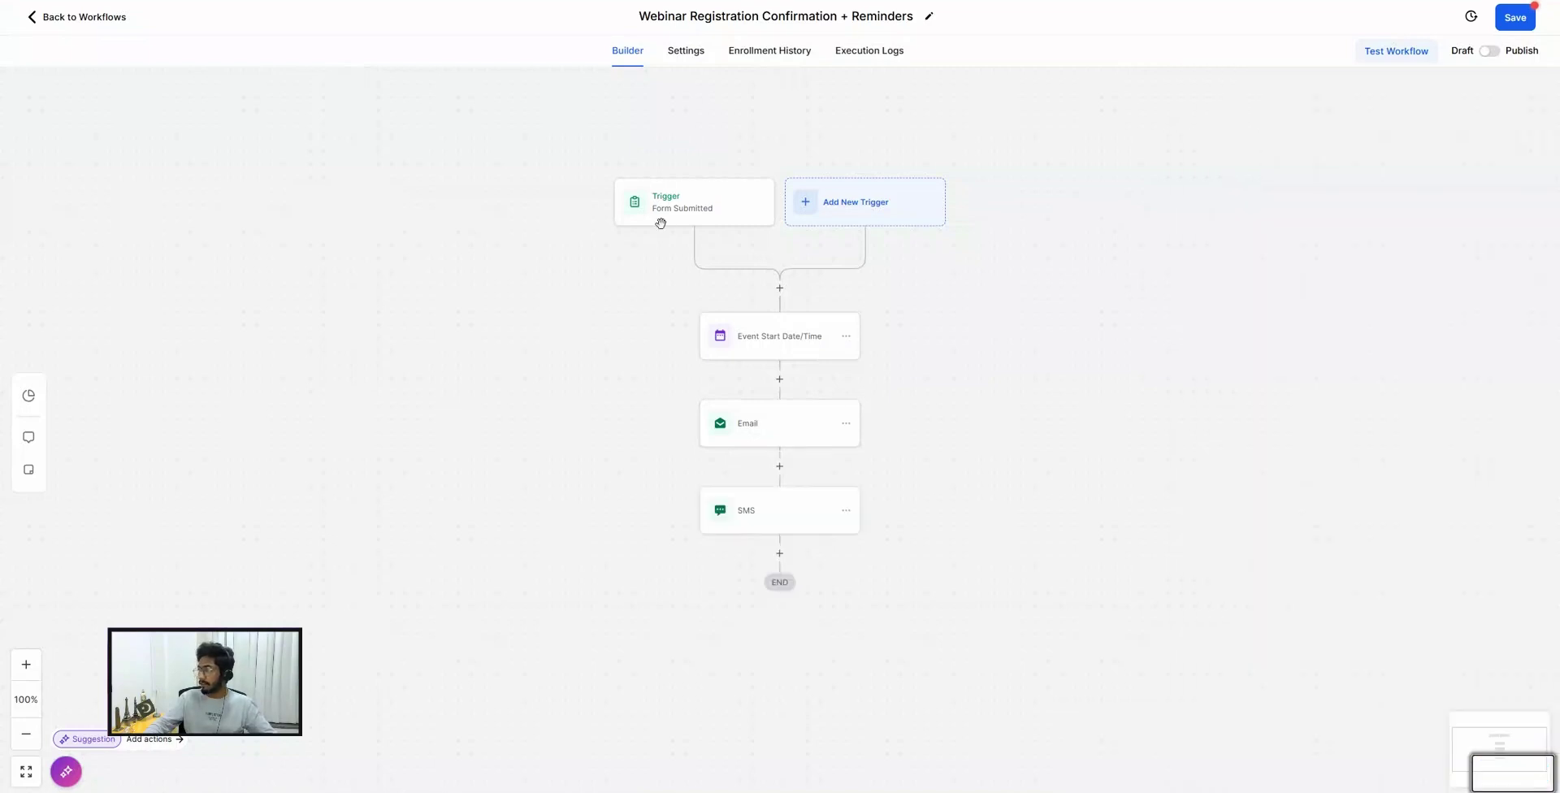
Find the Wait action and add it below the SMS action.
scroll(810, 345, down, 1)
click(780, 461)
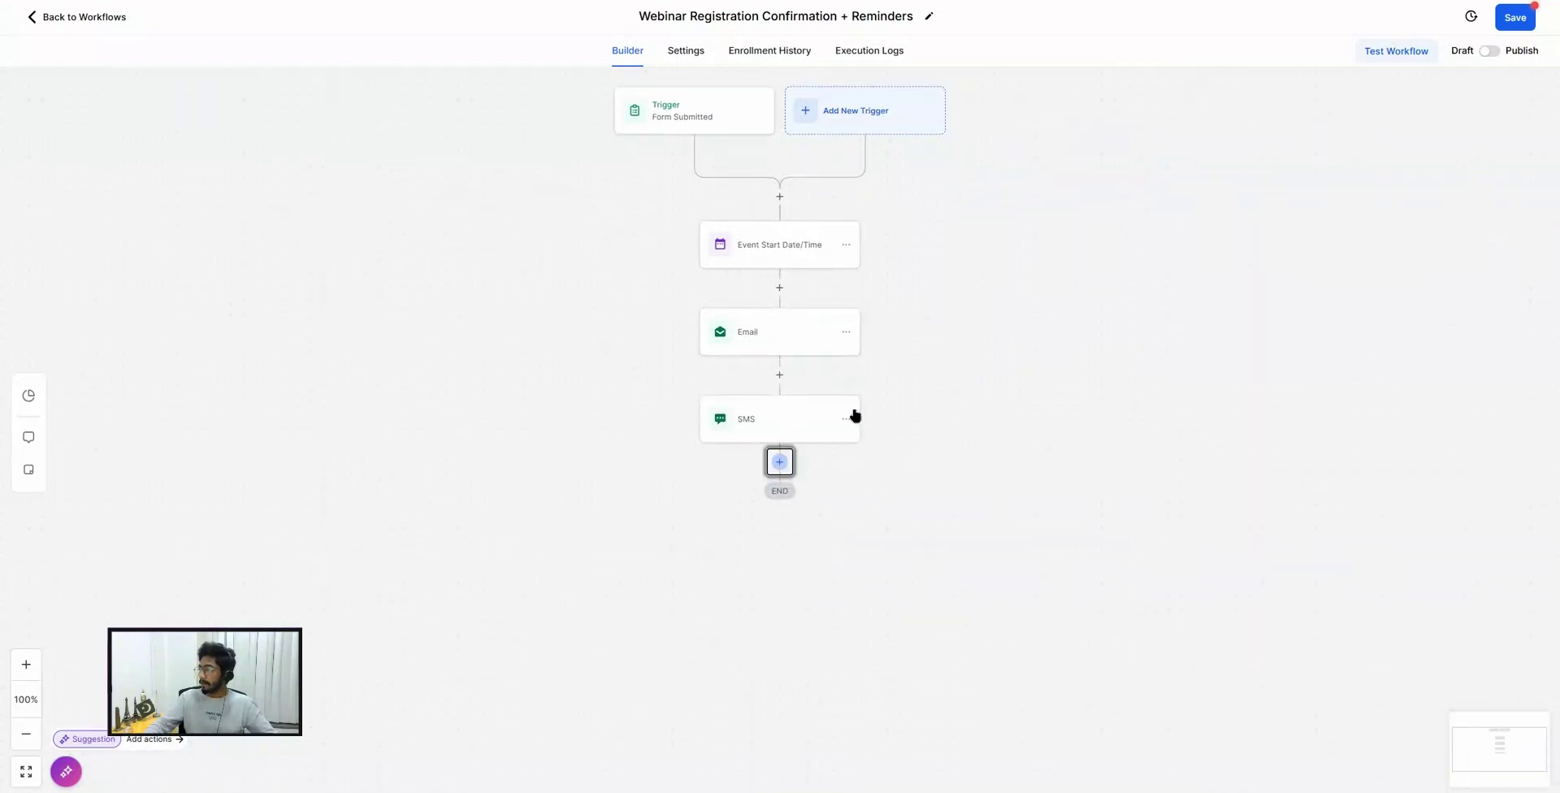
click(1261, 154)
text(wai)
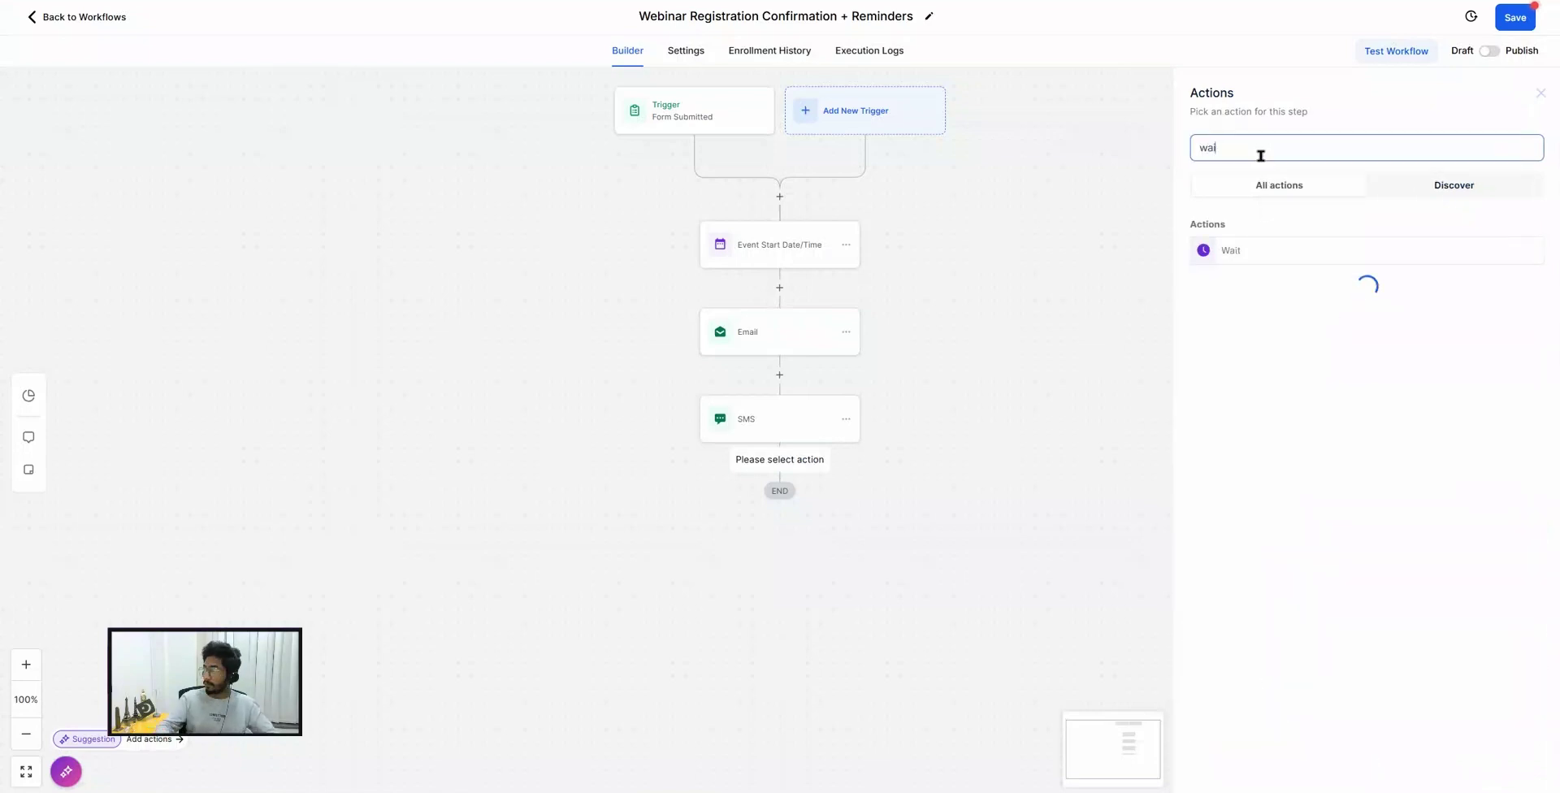
click(1255, 251)
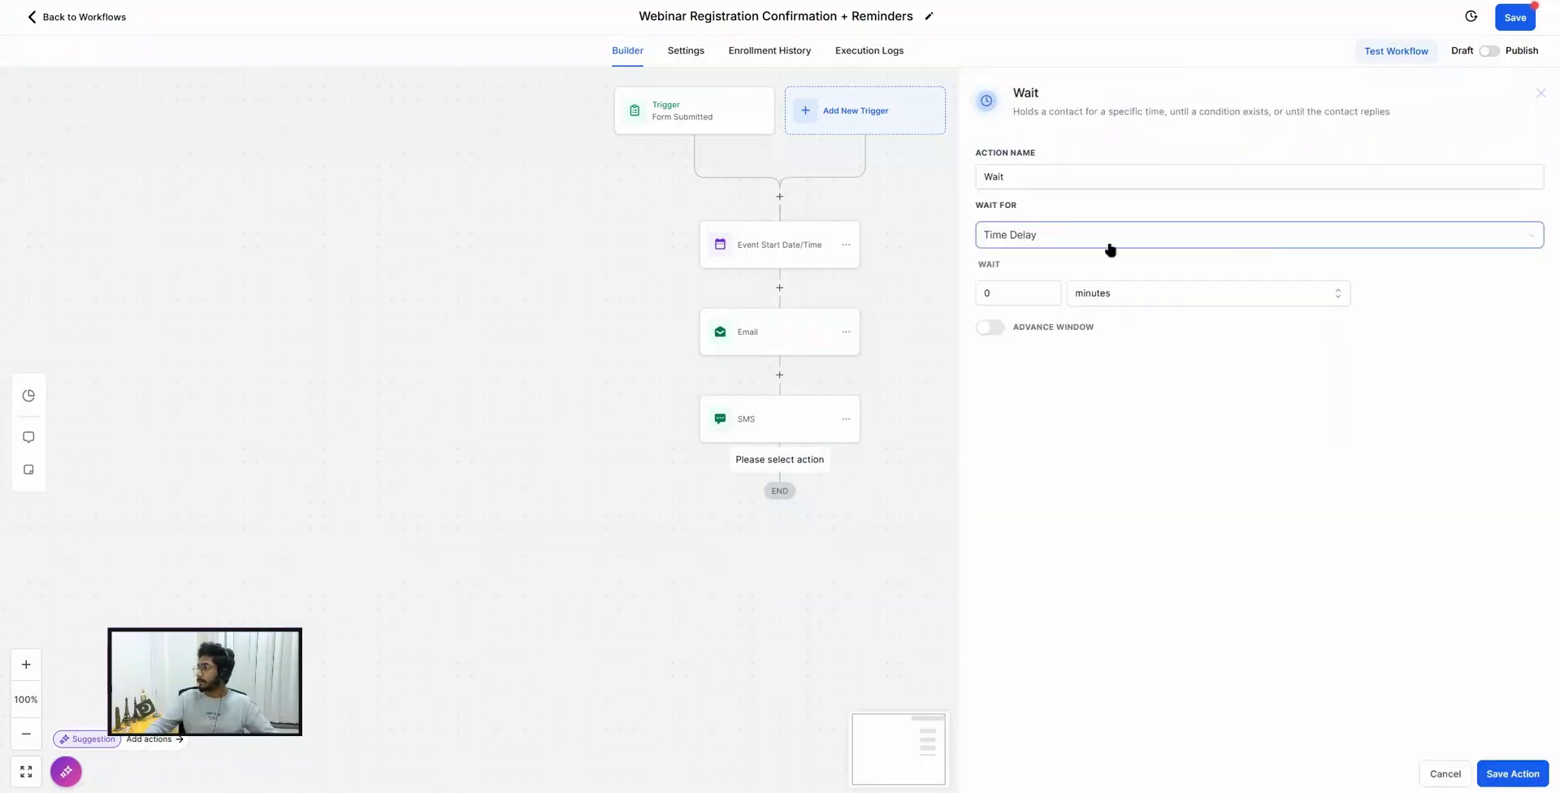
Set the wait to Event / Appointment time, 1 day before, and save the action.
click(1027, 235)
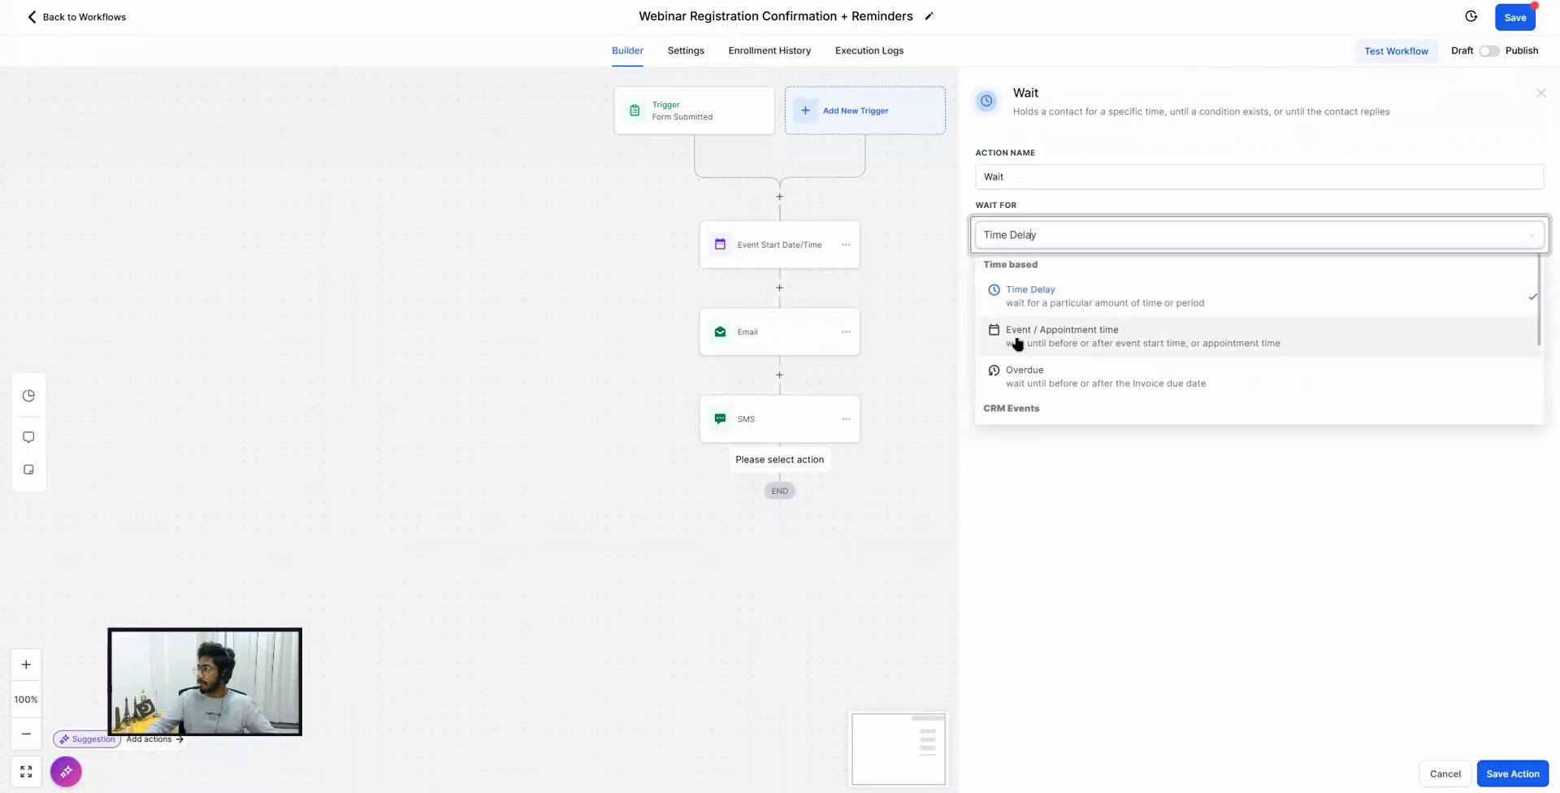
click(1028, 333)
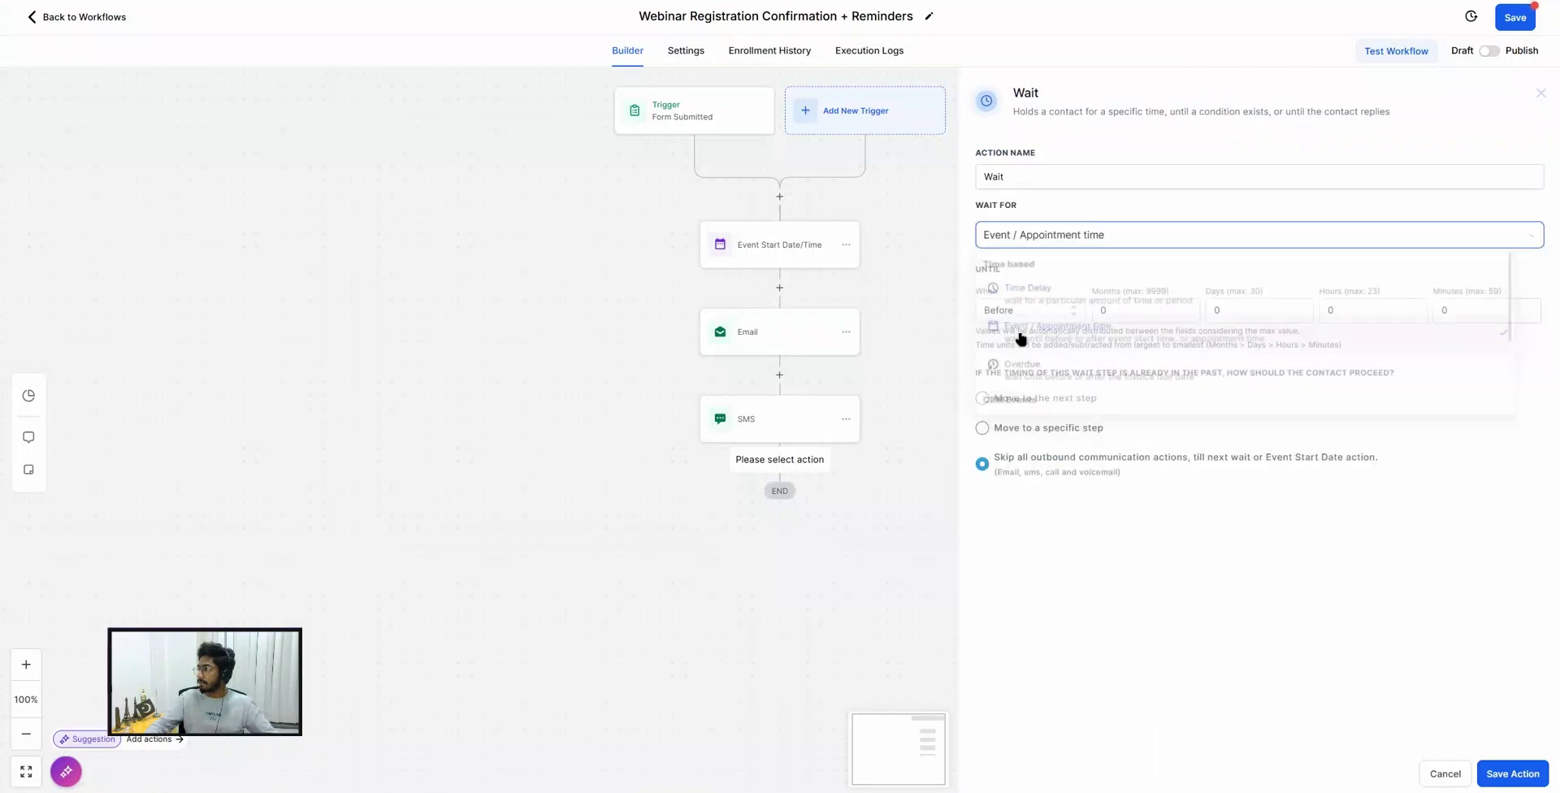
click(1233, 315)
double_click(1233, 314)
text(1)
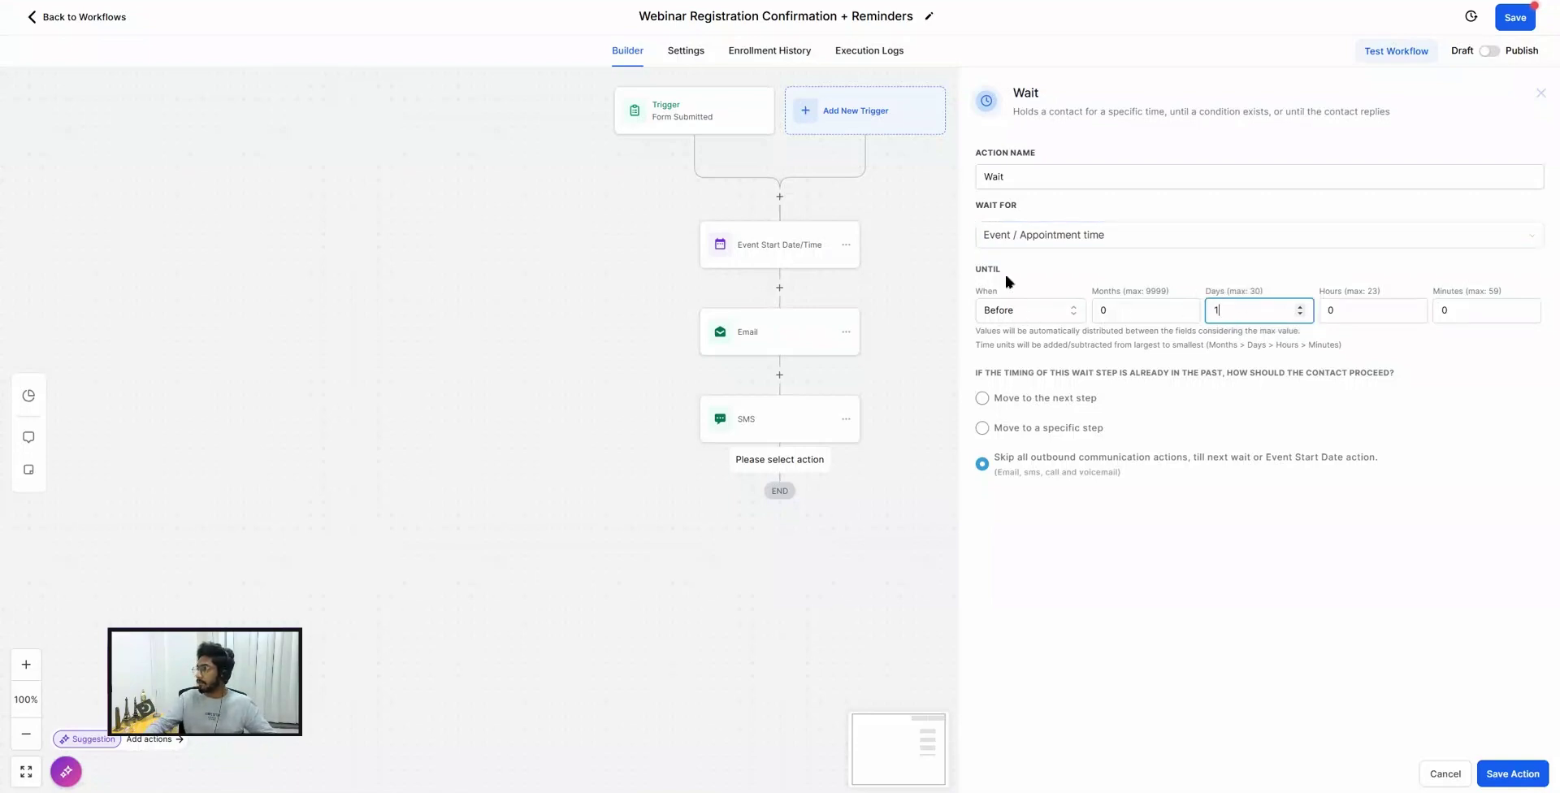
click(1513, 772)
Copy all actions from the Email action onward and paste them below the Wait action.
scroll(755, 404, down, 1)
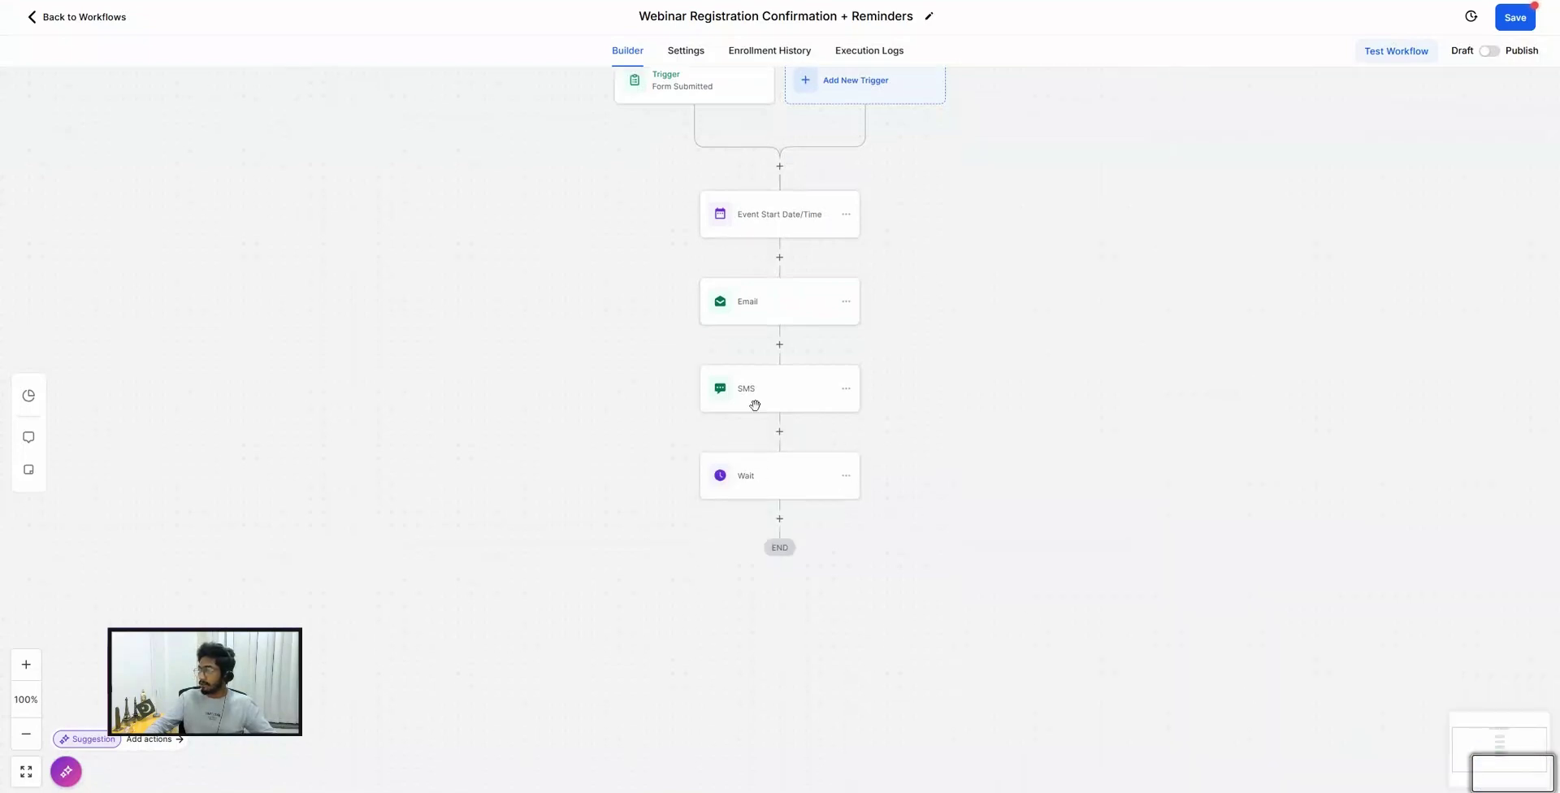
click(845, 303)
mouse_move(902, 354)
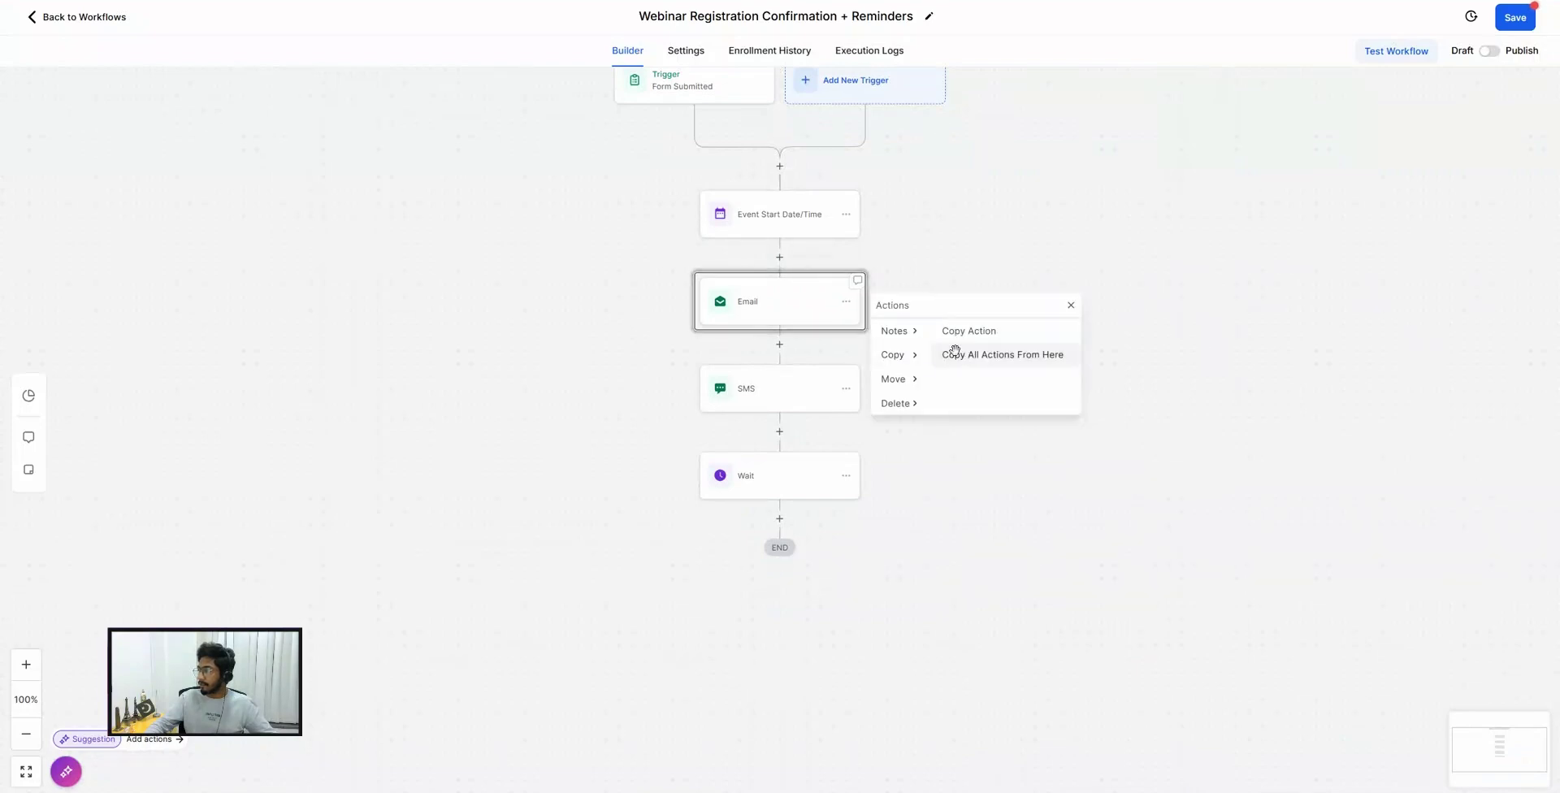
click(954, 353)
click(782, 516)
scroll(741, 561, down, 3)
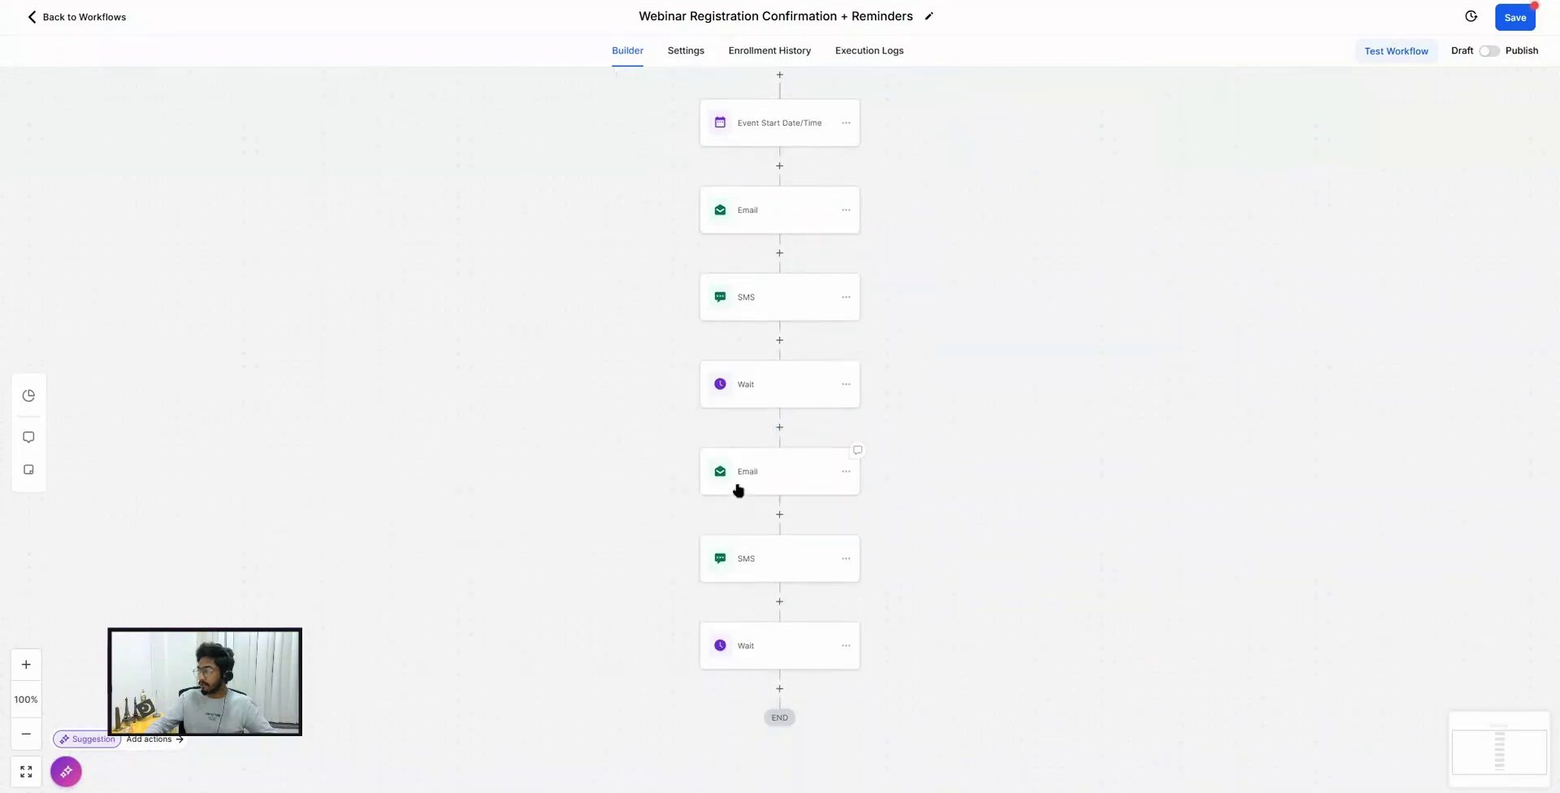
Review the message text of the copied email and close it without saving.
click(762, 478)
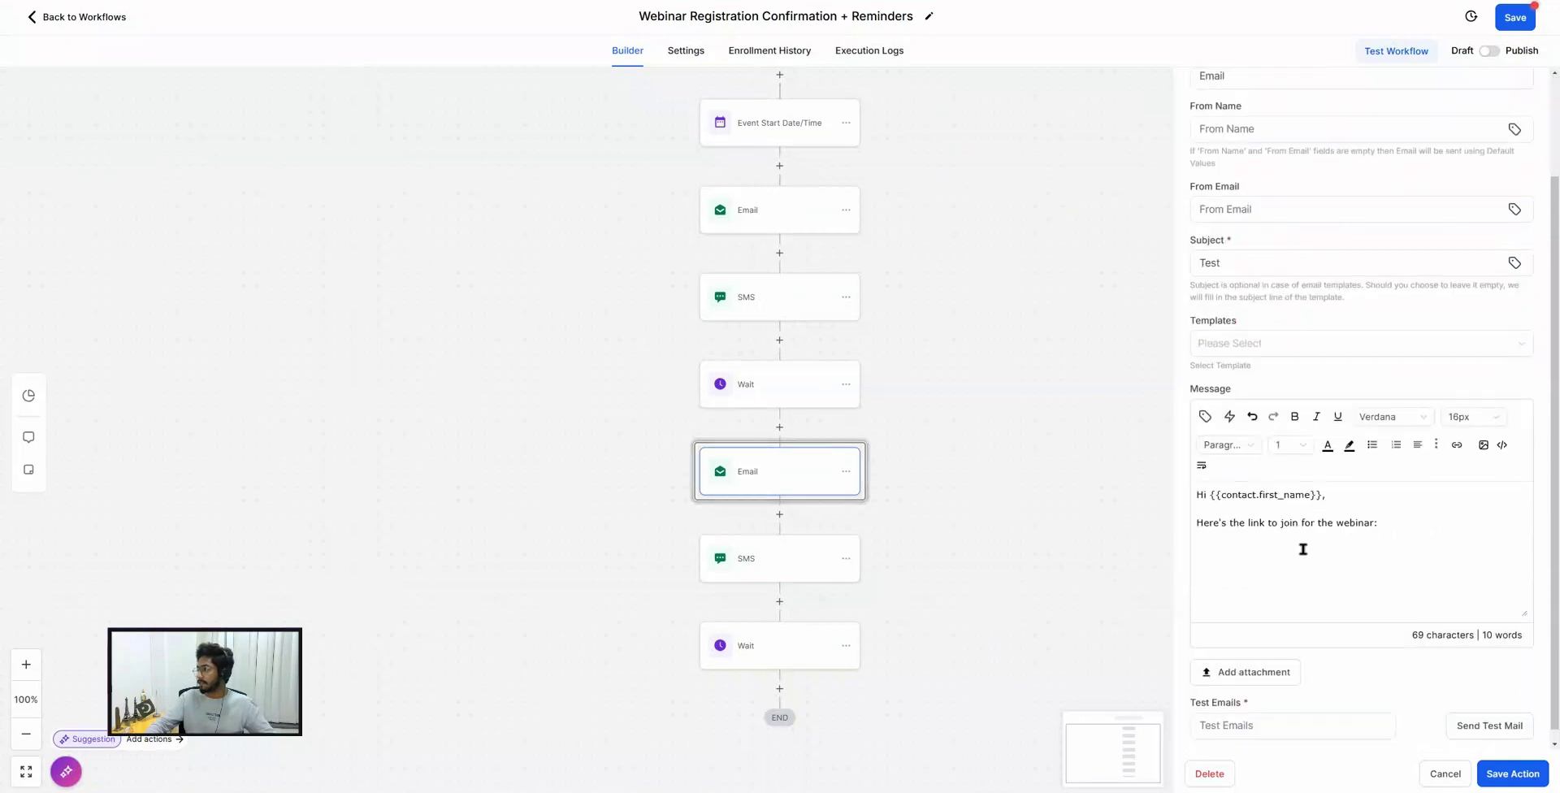
drag(1400, 533, 1183, 516)
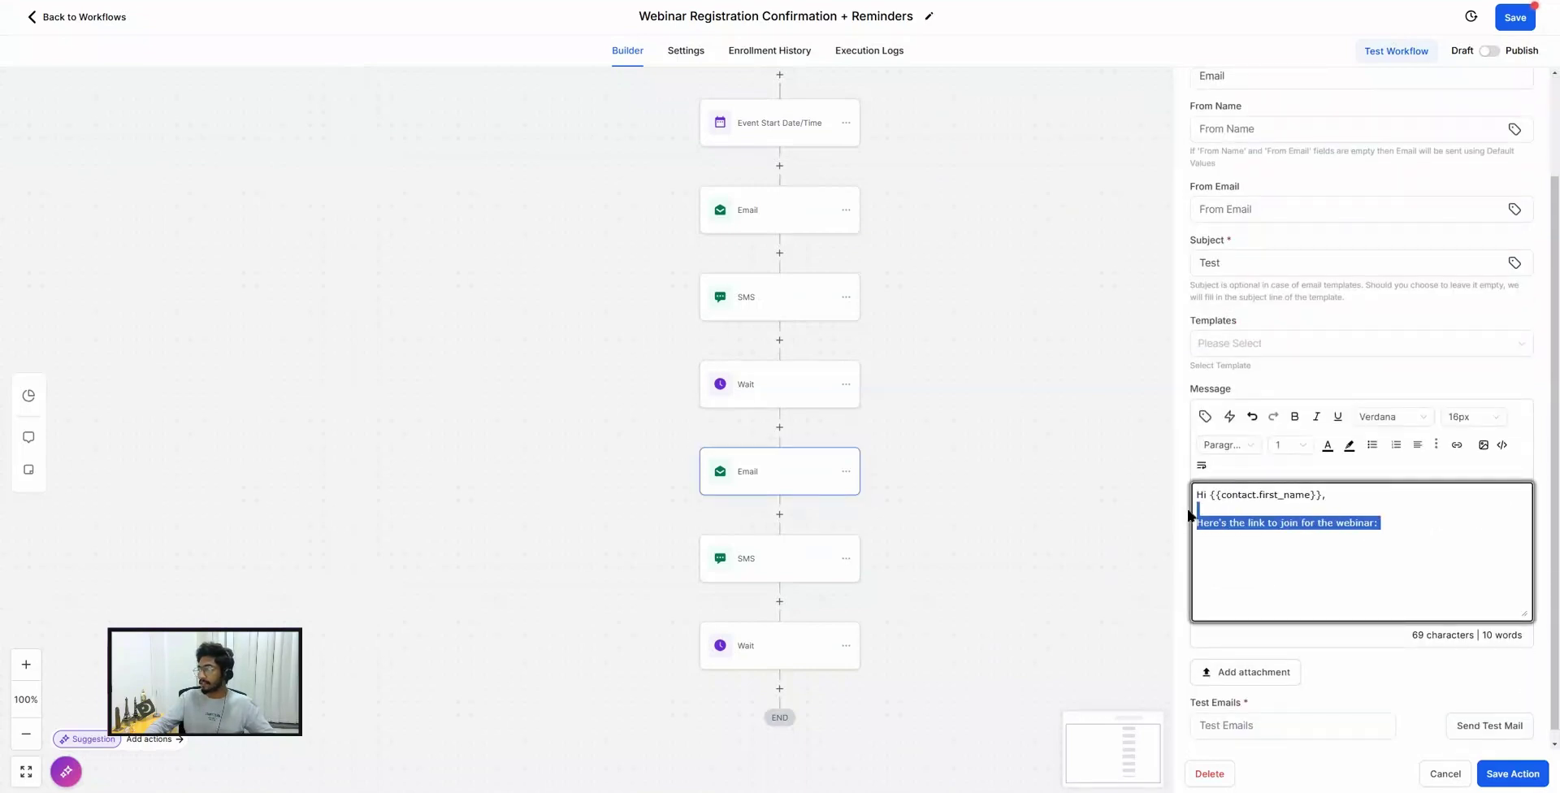
click(1217, 520)
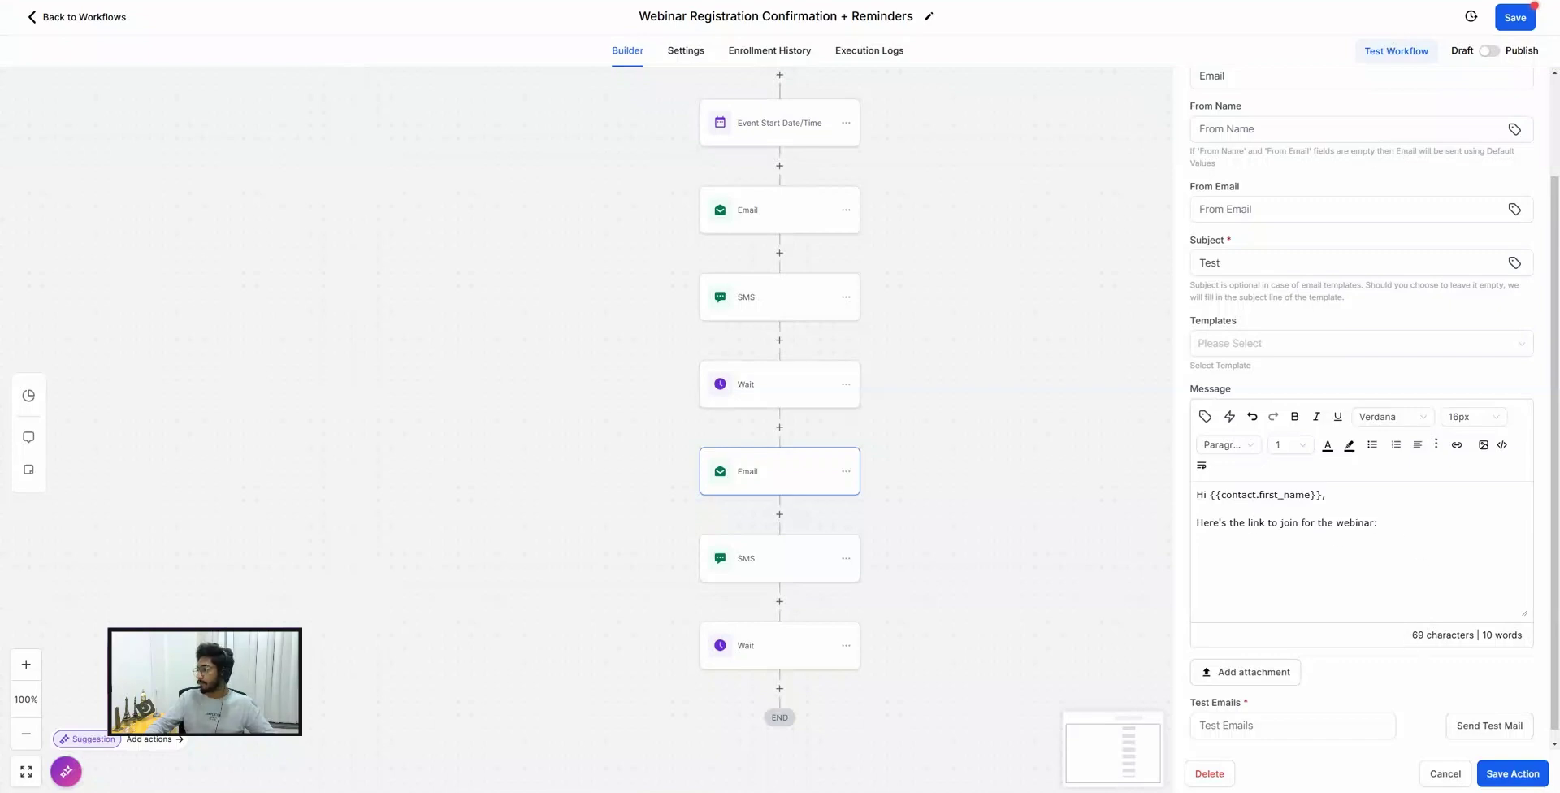
click(1444, 773)
scroll(770, 354, down, 1)
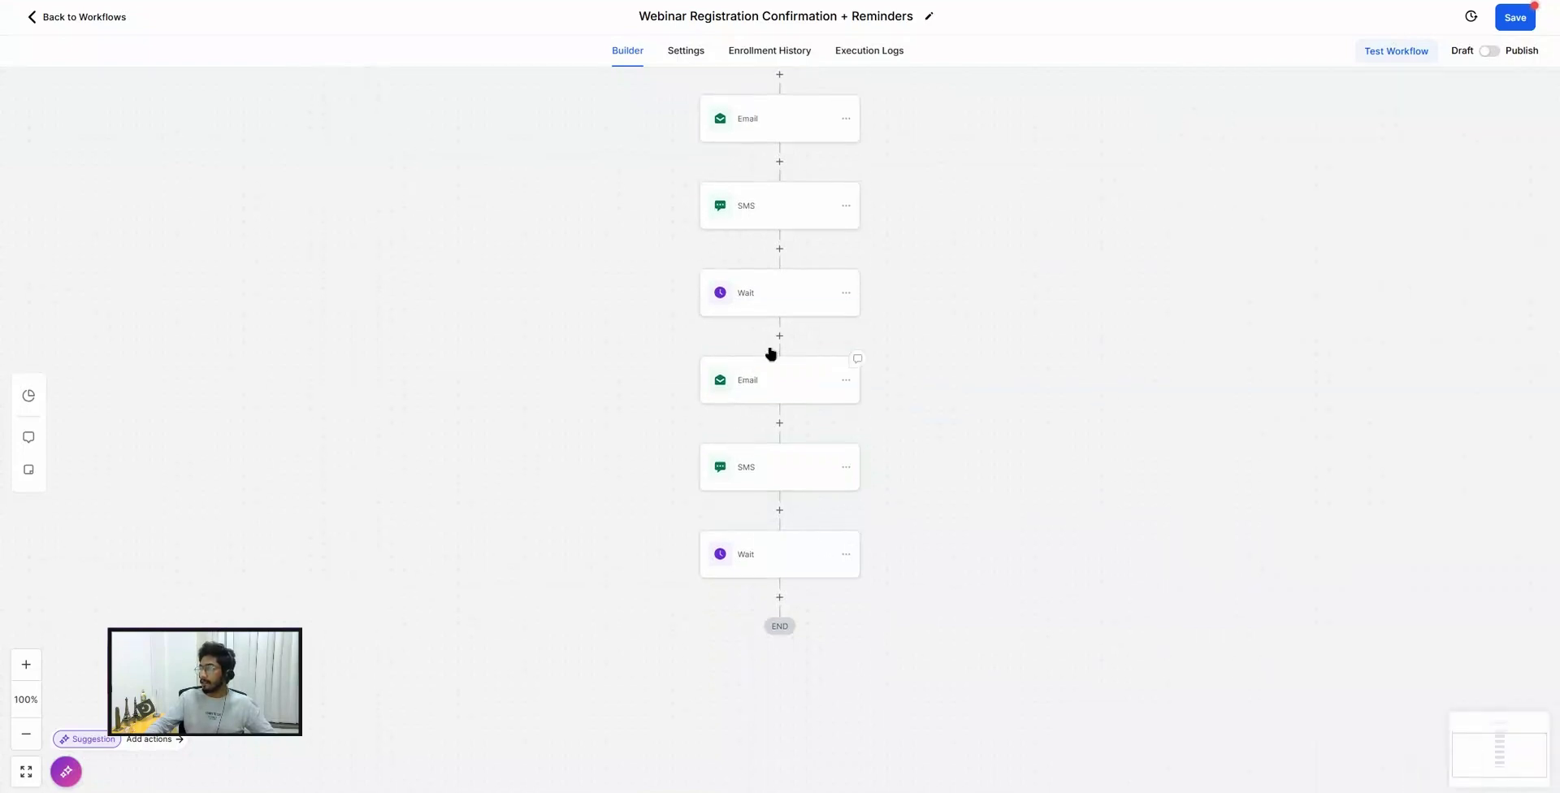
click(845, 293)
mouse_move(898, 346)
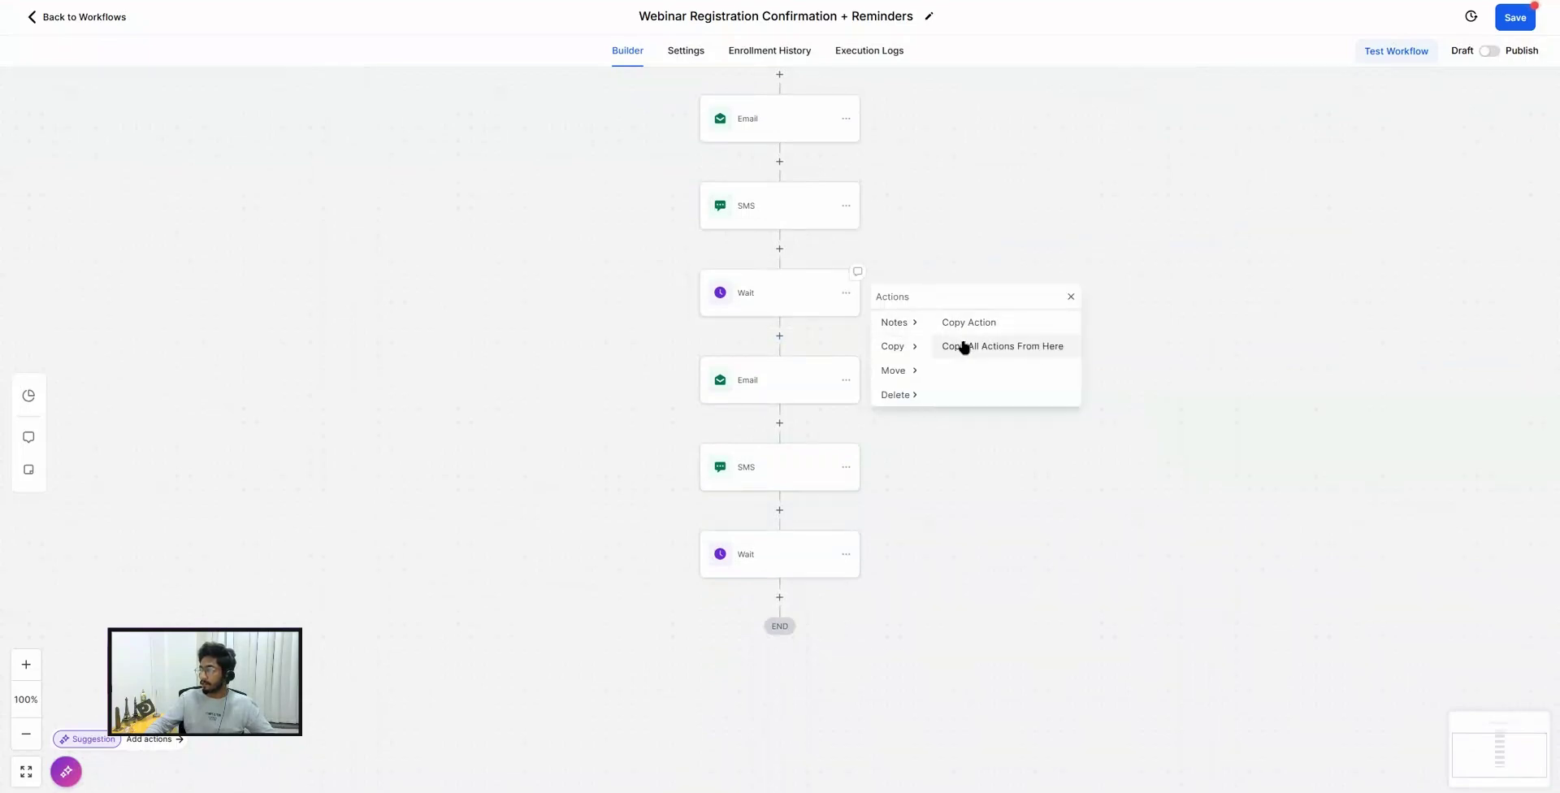
click(779, 598)
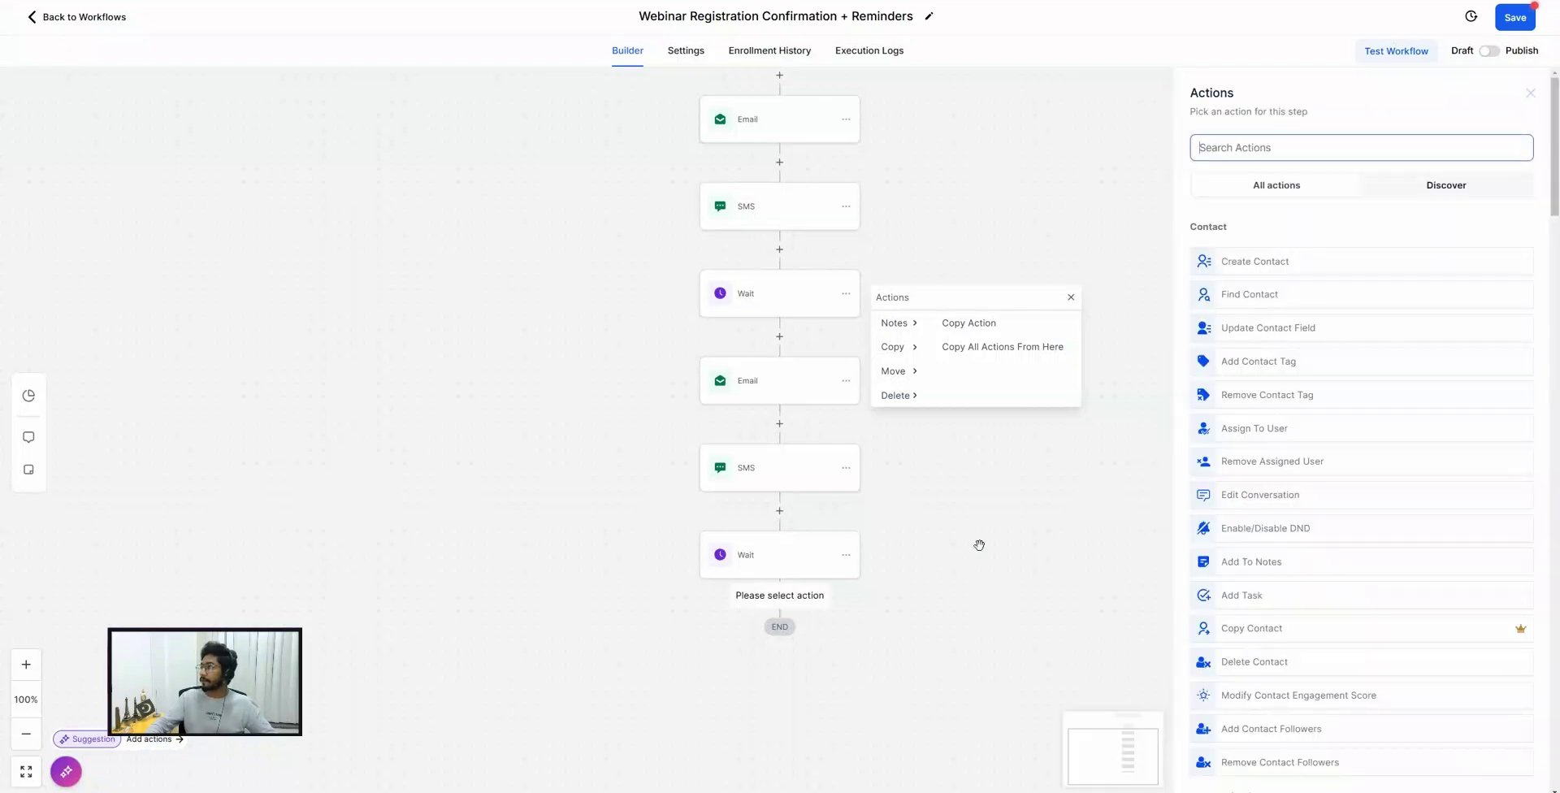
click(1533, 94)
scroll(805, 341, up, 2)
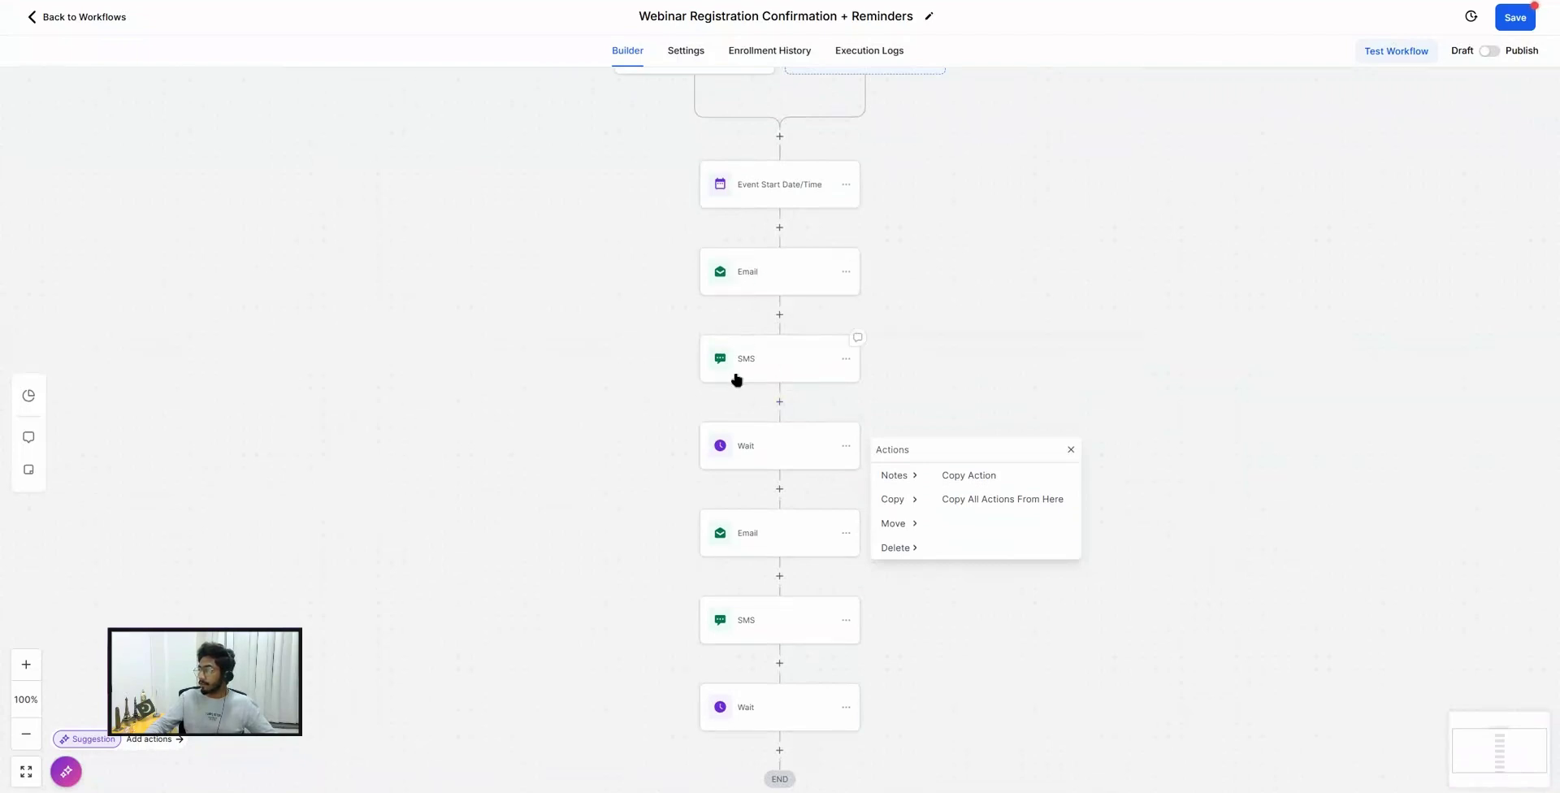
Set the last Wait action to 15 minutes before the Event / Appointment time, with the days value cleared, and save the action.
scroll(755, 398, down, 1)
scroll(746, 419, down, 3)
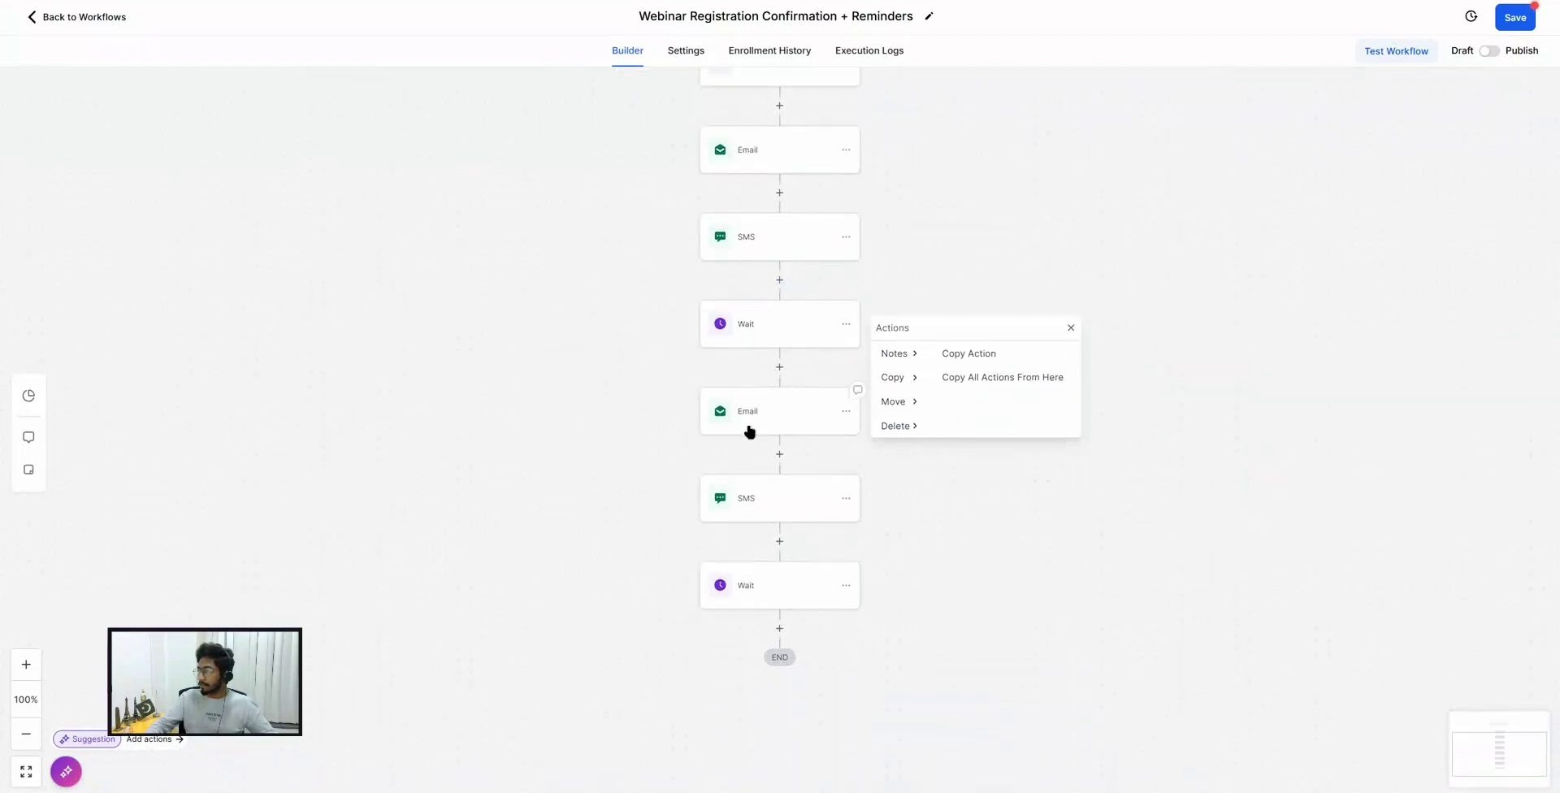
click(772, 590)
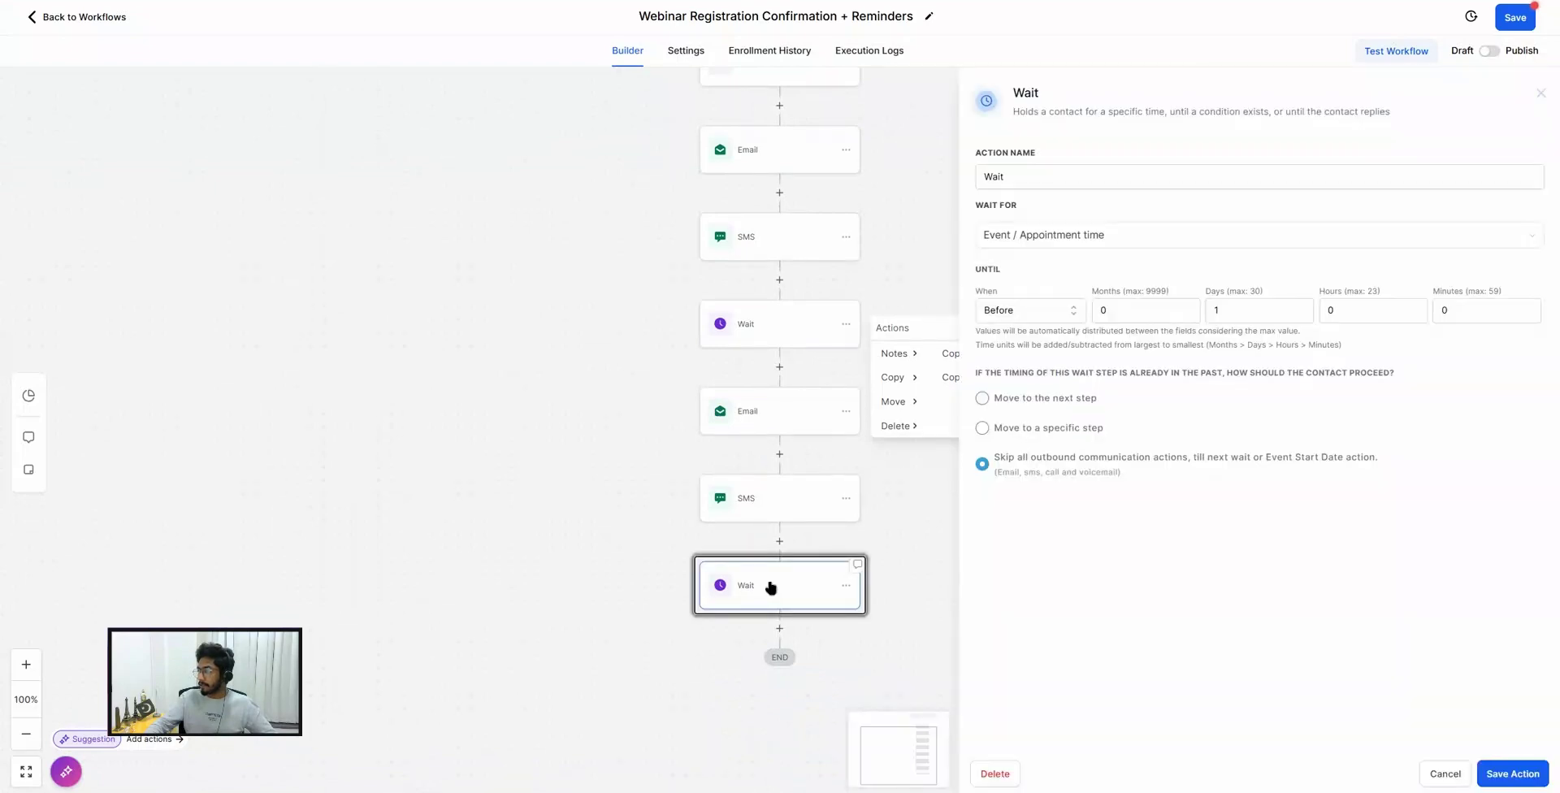
click(1260, 309)
key(BackSpace)
click(1457, 315)
key(BackSpace)
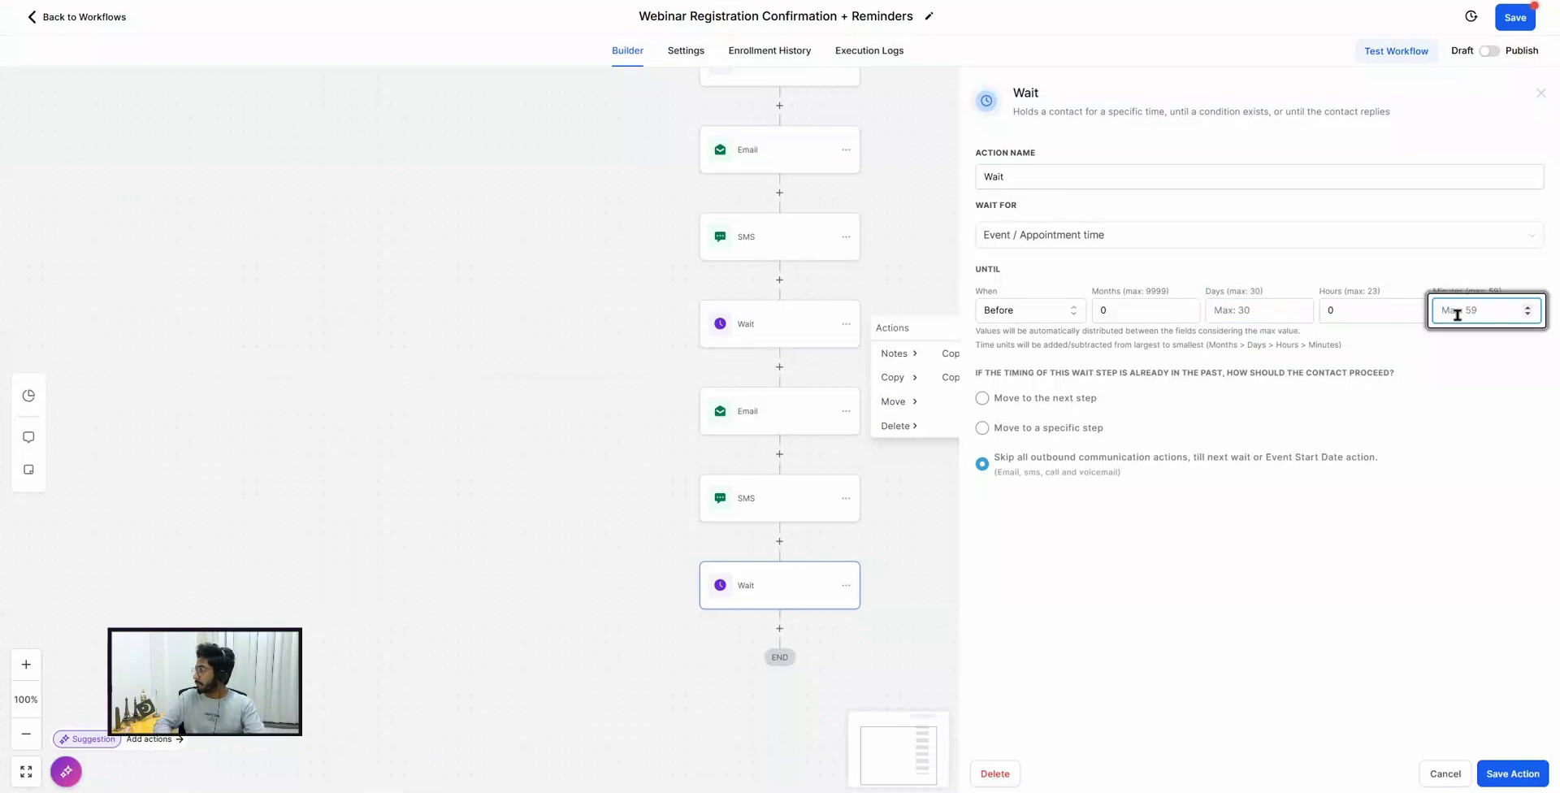
text(15)
click(1513, 773)
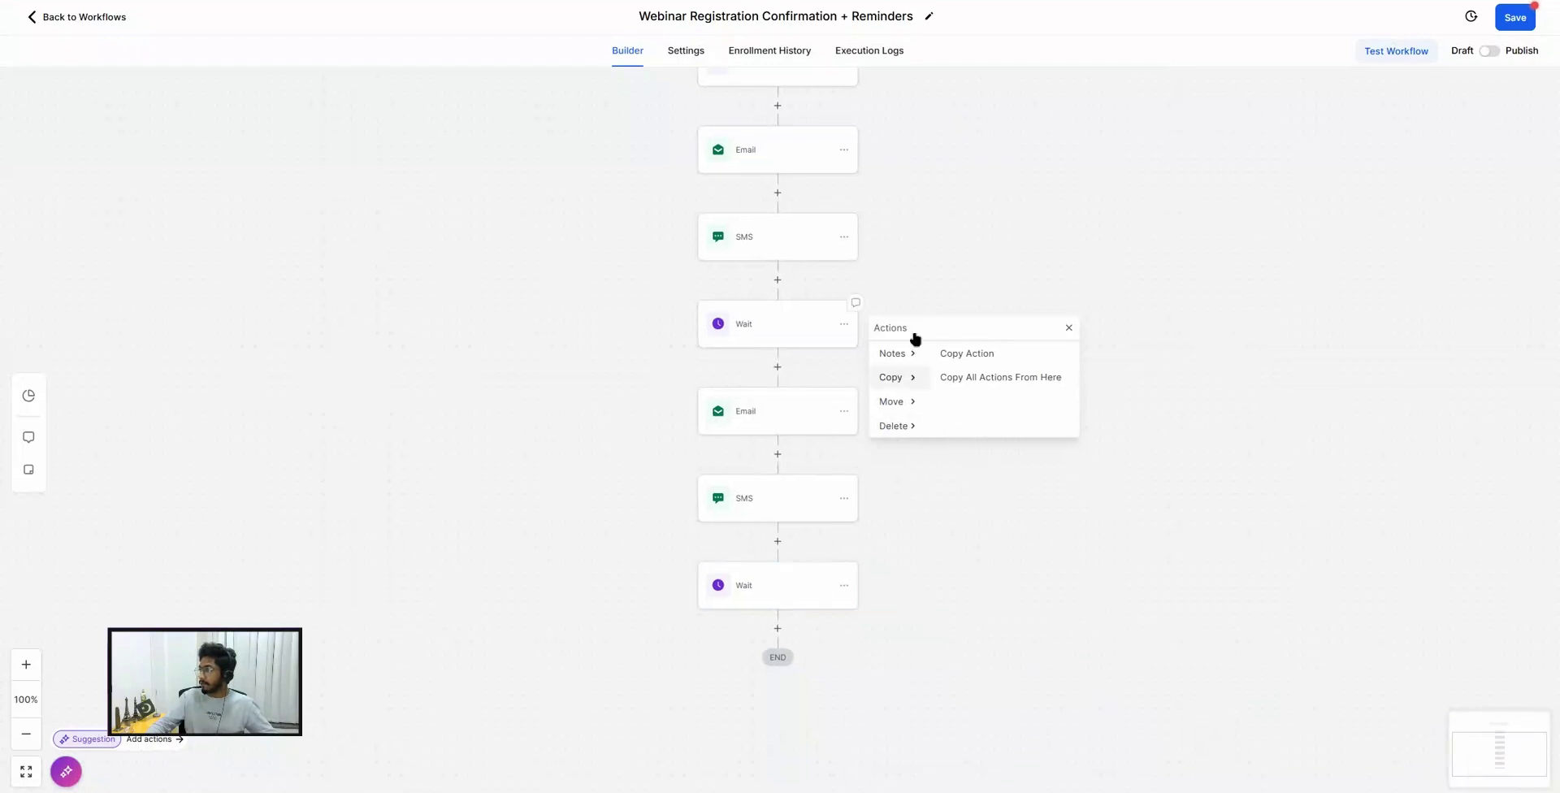
Copy all actions from the second Email action onward and paste them at the end of the workflow.
click(1070, 329)
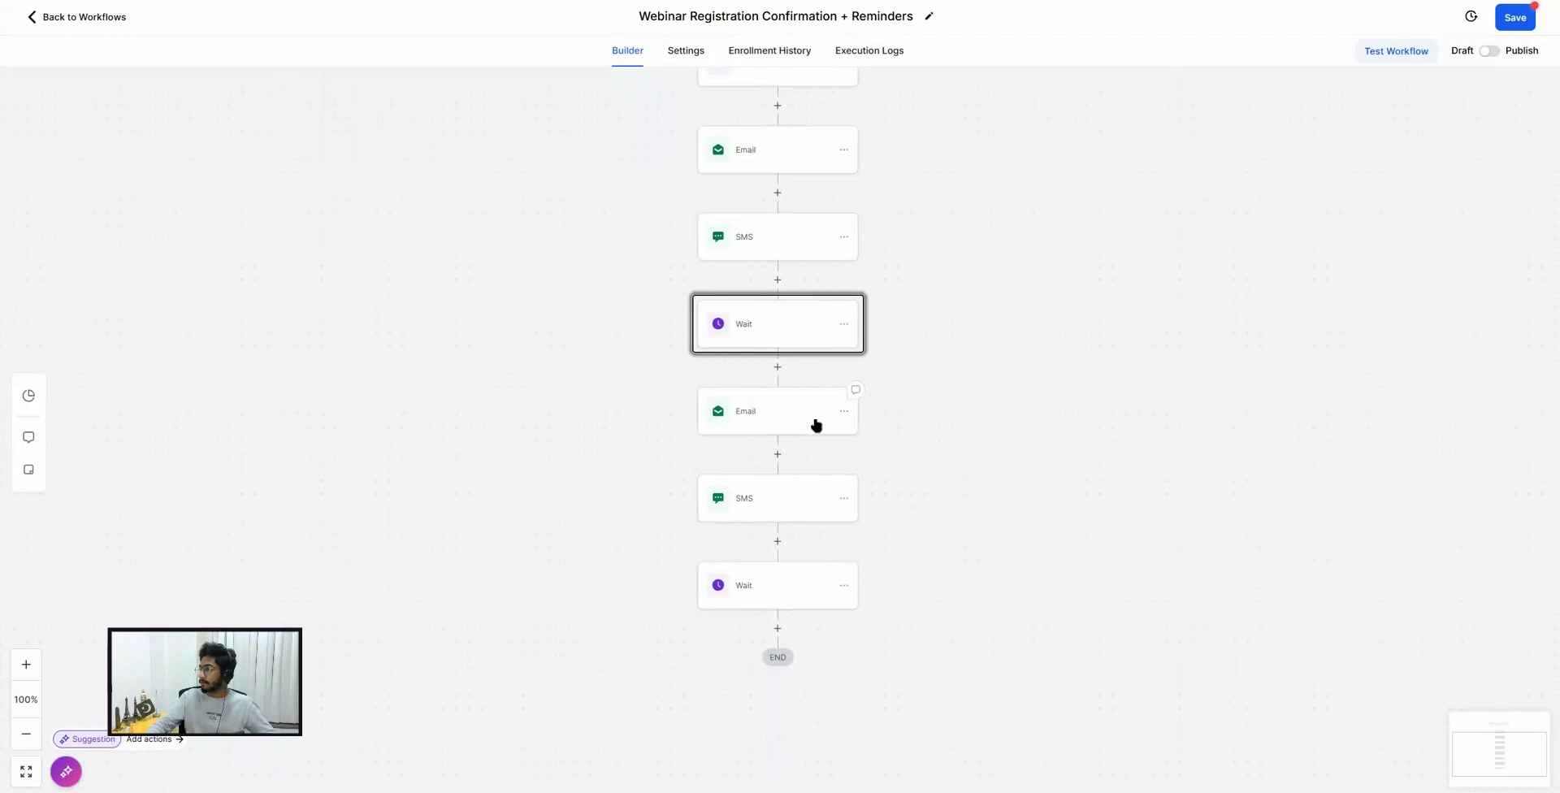
click(845, 412)
click(890, 463)
click(969, 464)
click(778, 630)
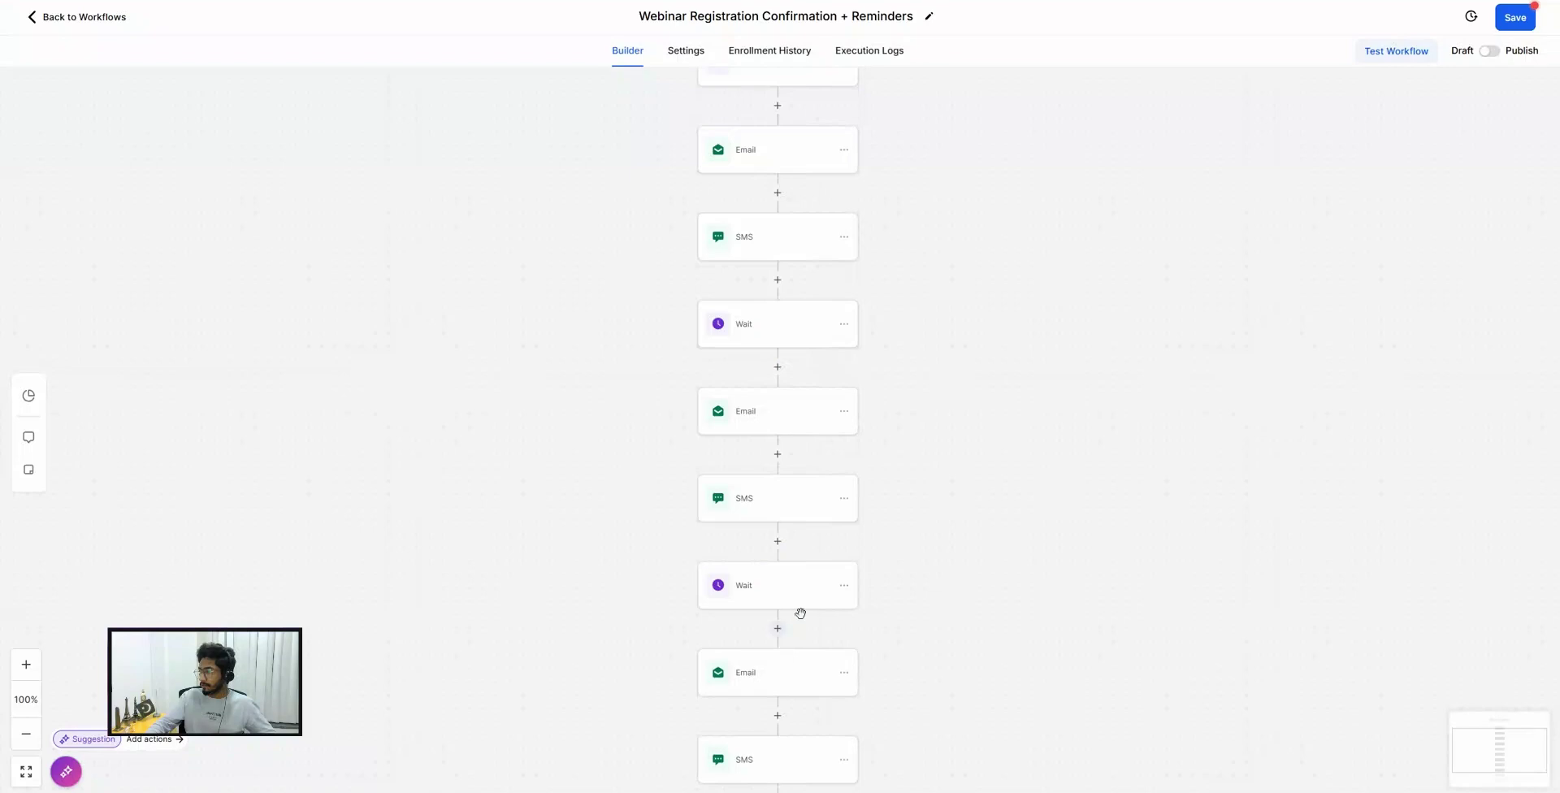
Delete the surplus Wait action at the end of the workflow and confirm the deletion.
click(755, 664)
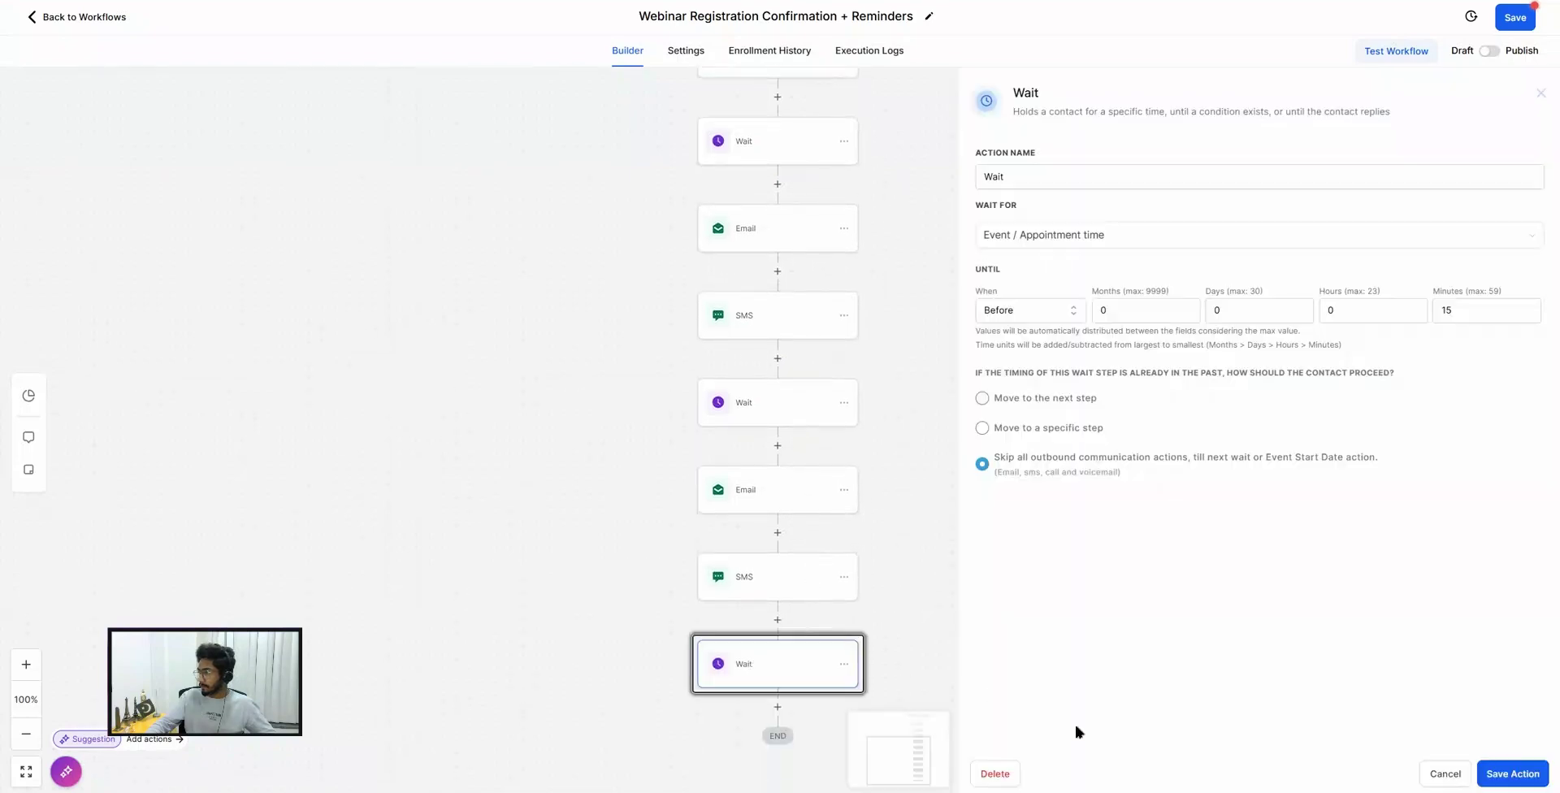
click(991, 773)
click(922, 437)
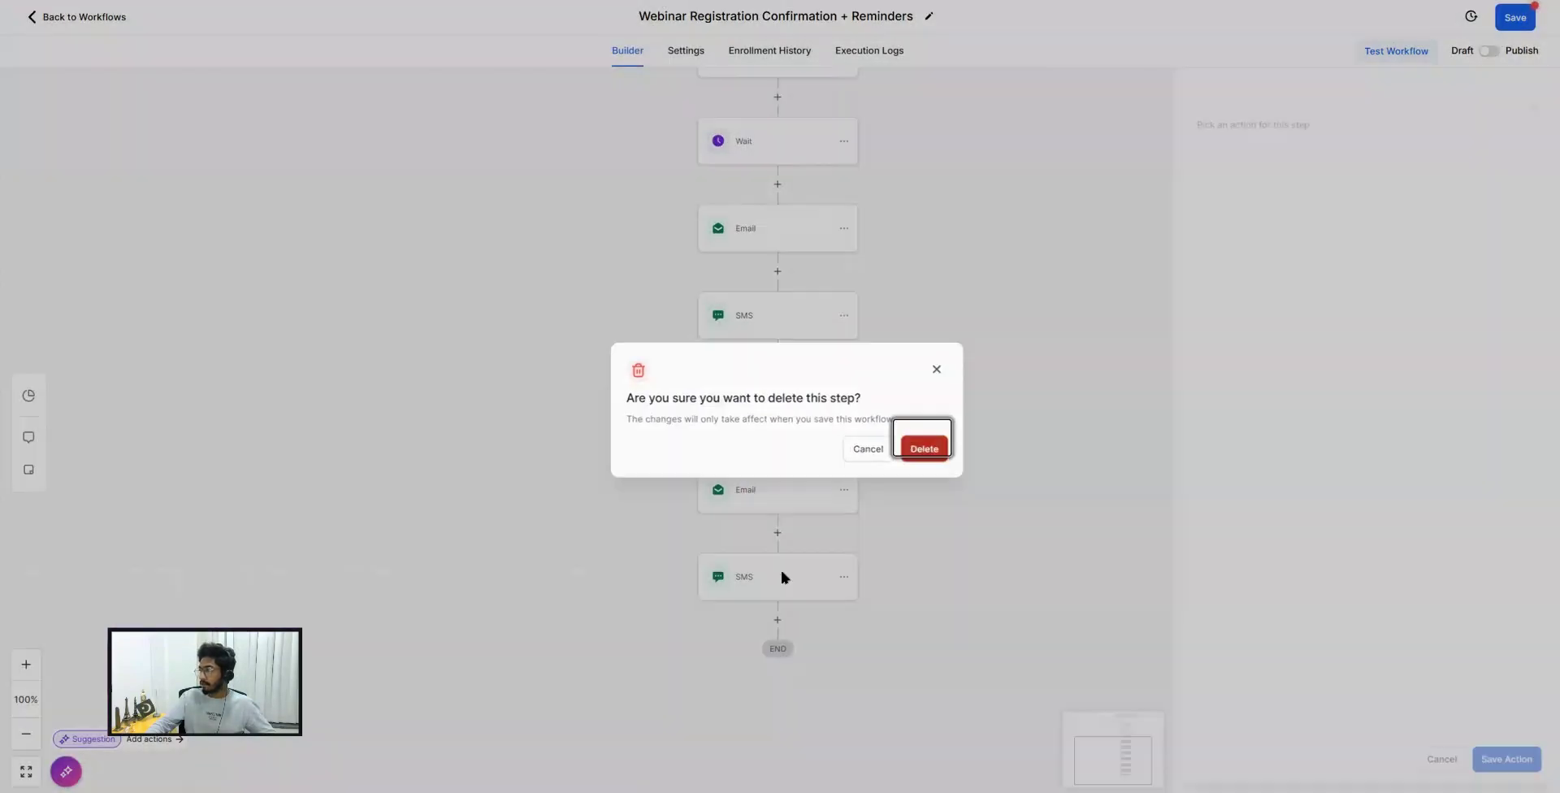
Review the message text of the last Email action and save the action.
click(752, 506)
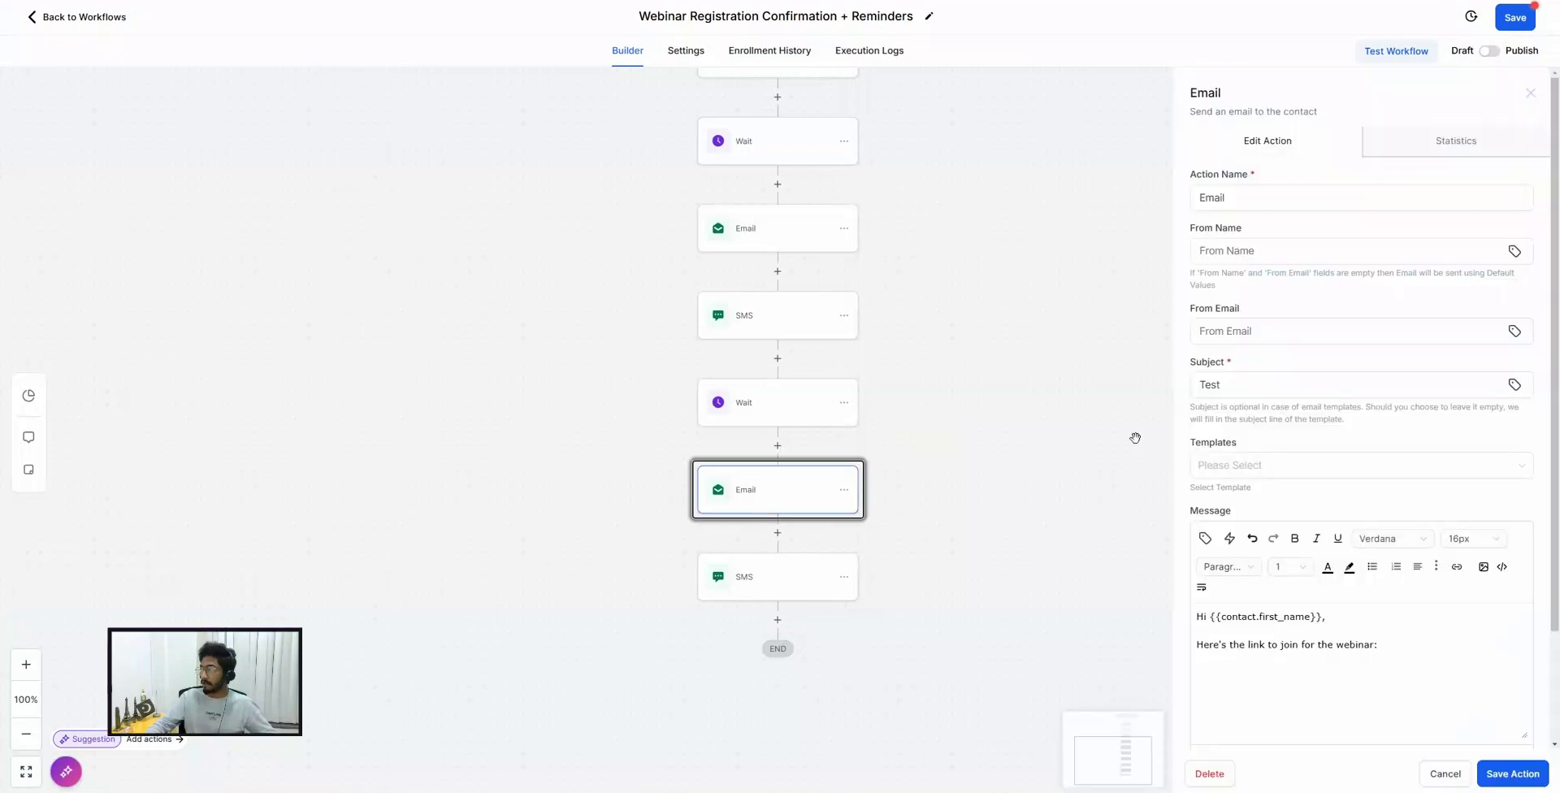
scroll(1325, 452, down, 2)
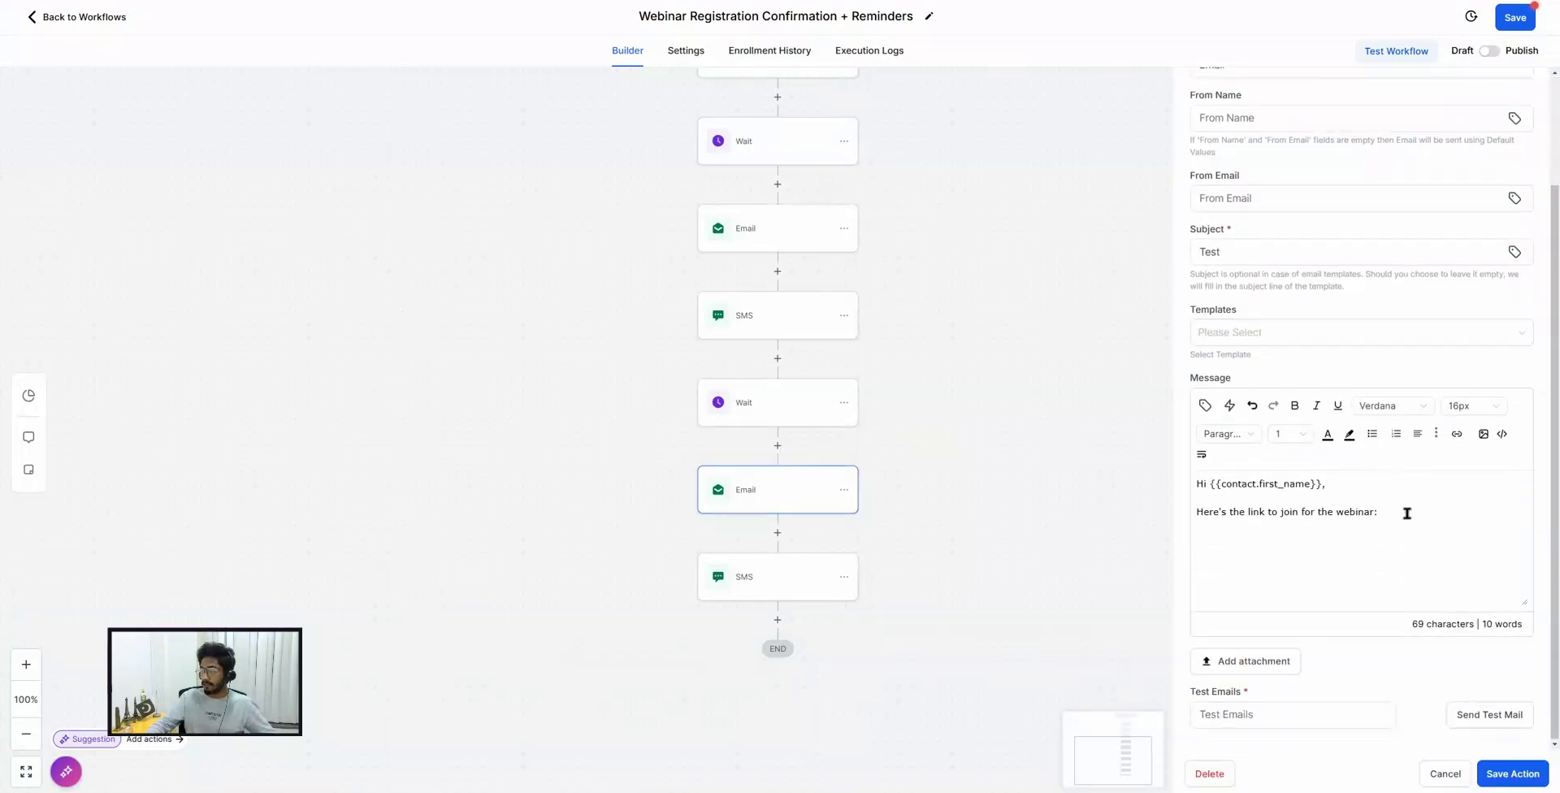
click(1513, 774)
Switch the workflow from Draft to Publish and save it.
click(1490, 50)
click(1513, 17)
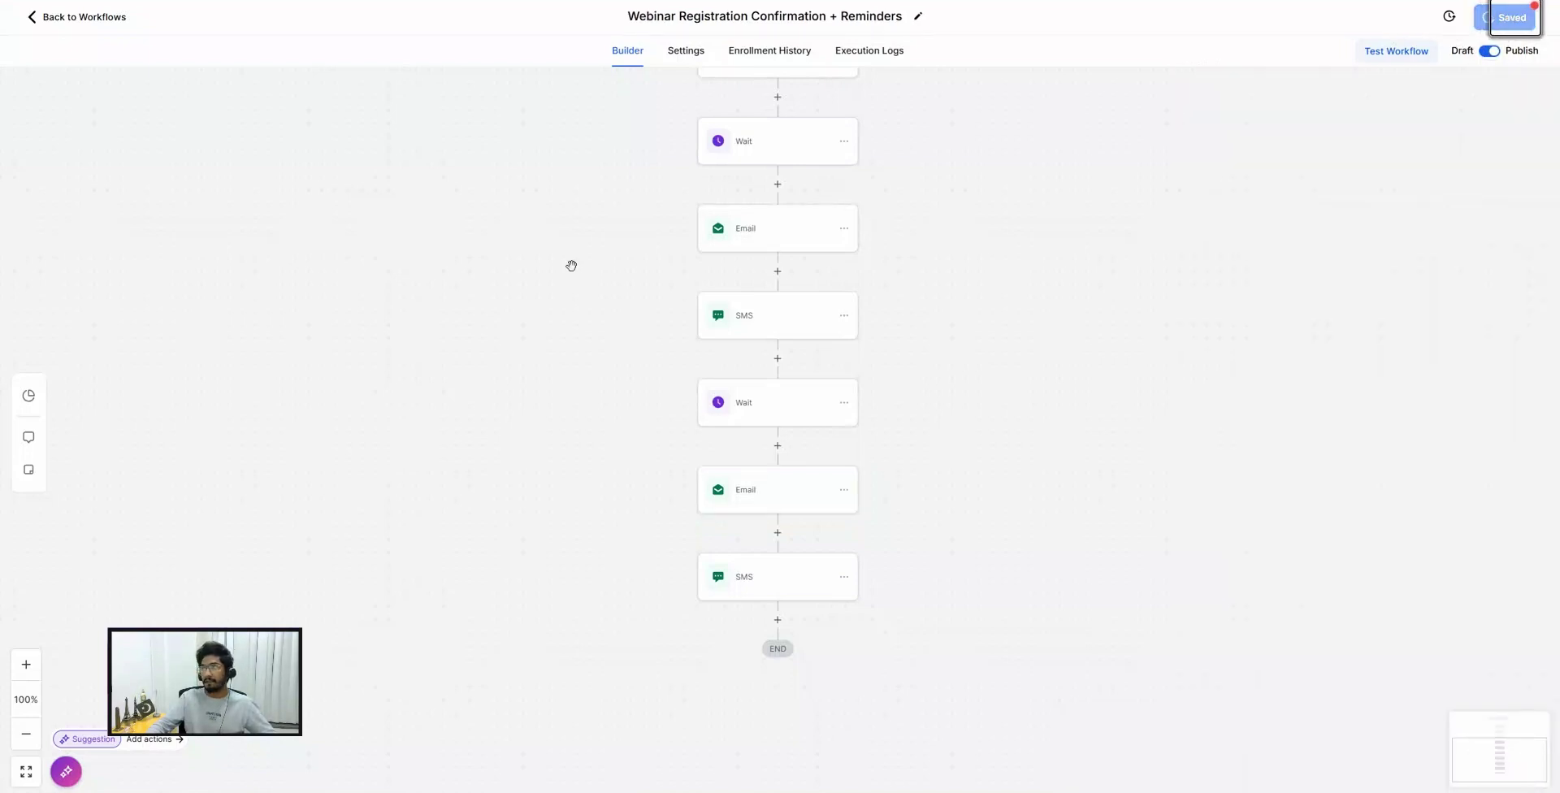
scroll(712, 242, up, 6)
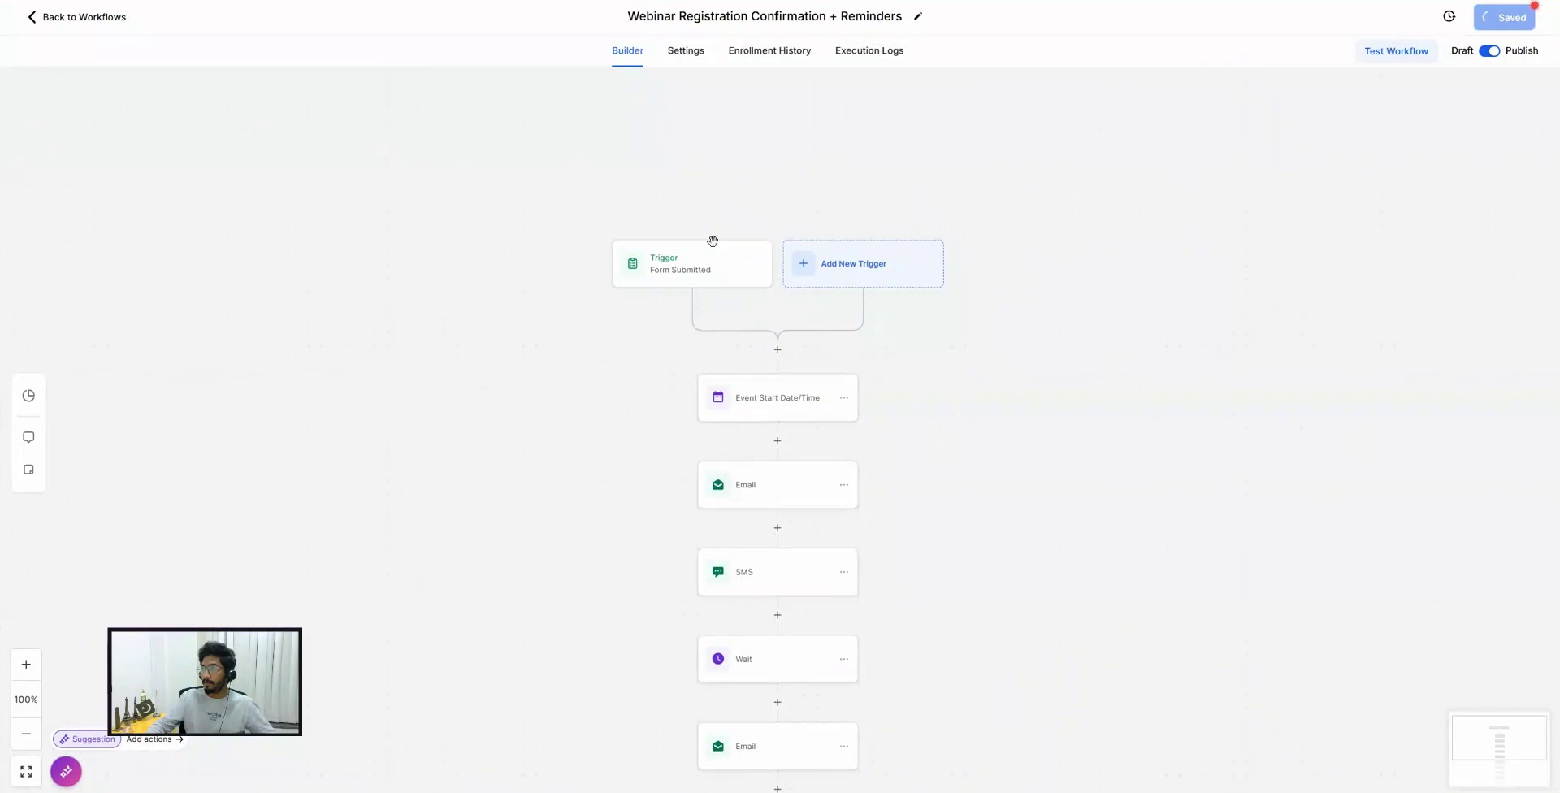
scroll(713, 242, up, 2)
scroll(712, 242, down, 3)
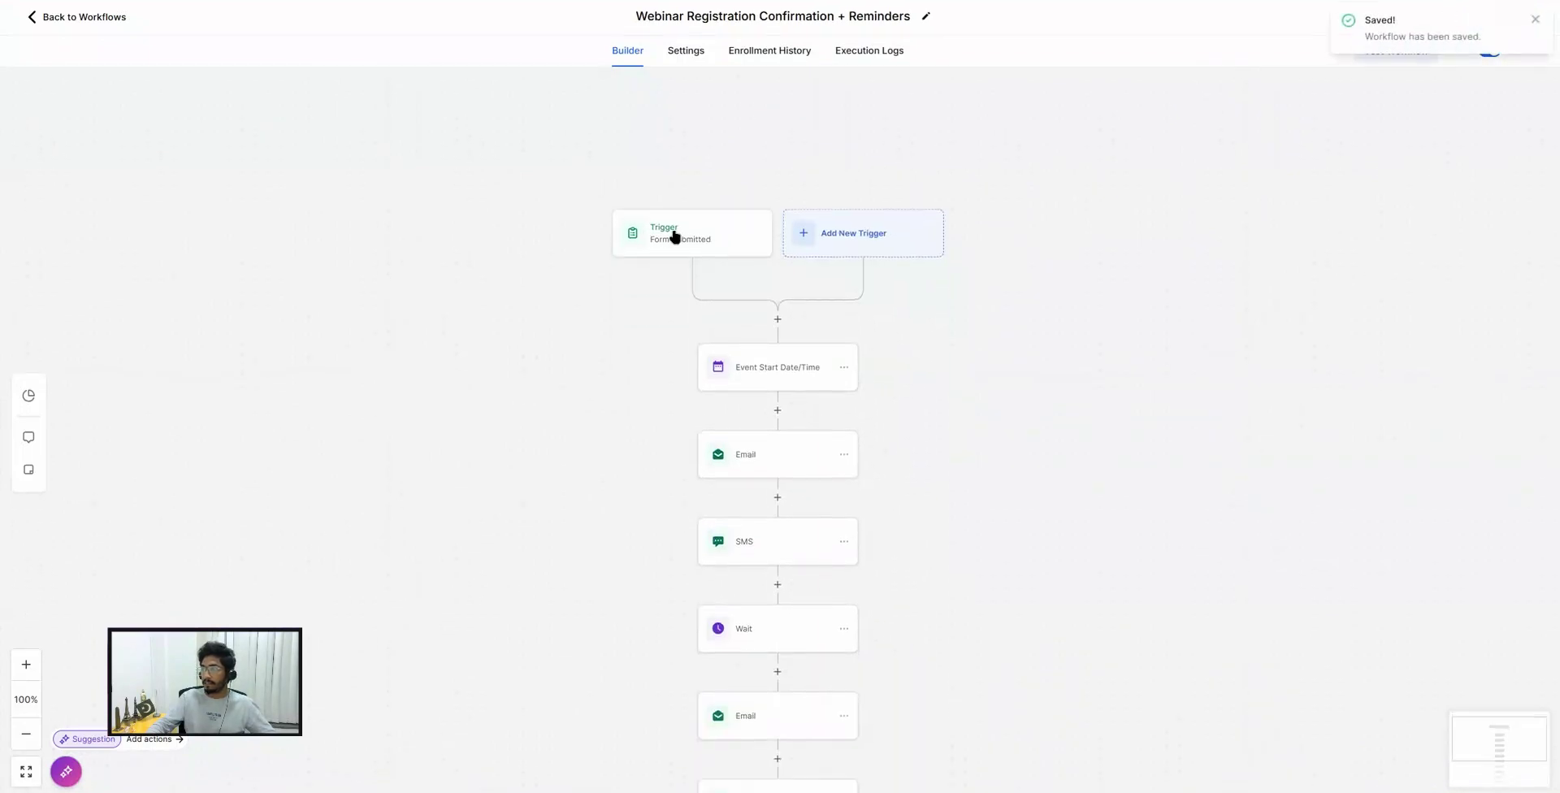
scroll(676, 239, down, 2)
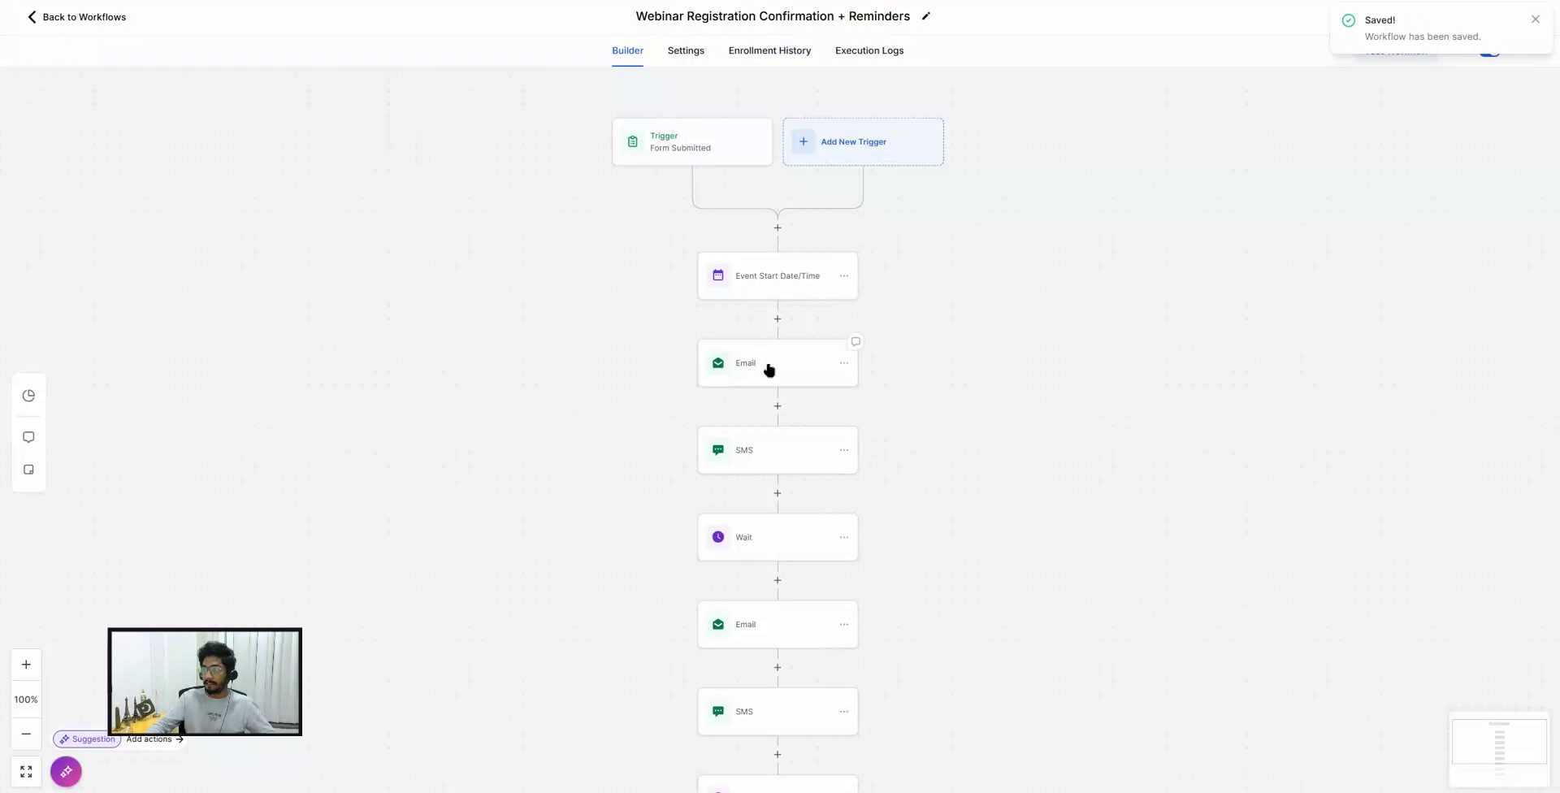